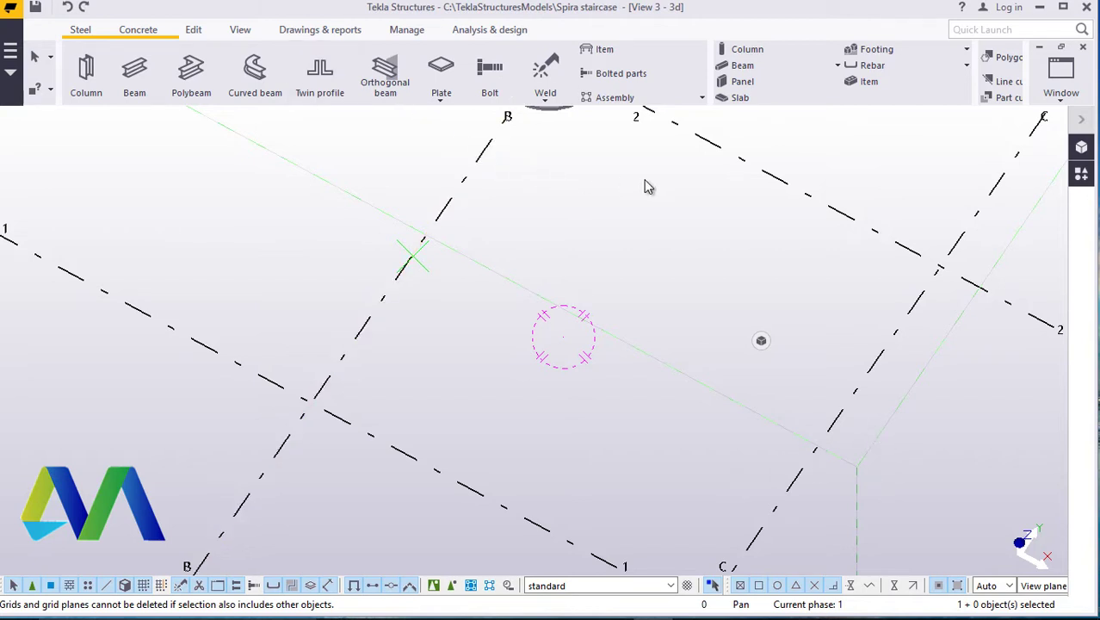
- Create a 1183.8 mm beam from the point on grid line B towards grid line C, and end the Beam command
{"action": "scroll", "coordinate": [466, 364], "scroll_direction": "down", "scroll_amount": 4}
{"action": "scroll", "coordinate": [469, 371], "scroll_direction": "up", "scroll_amount": 4}
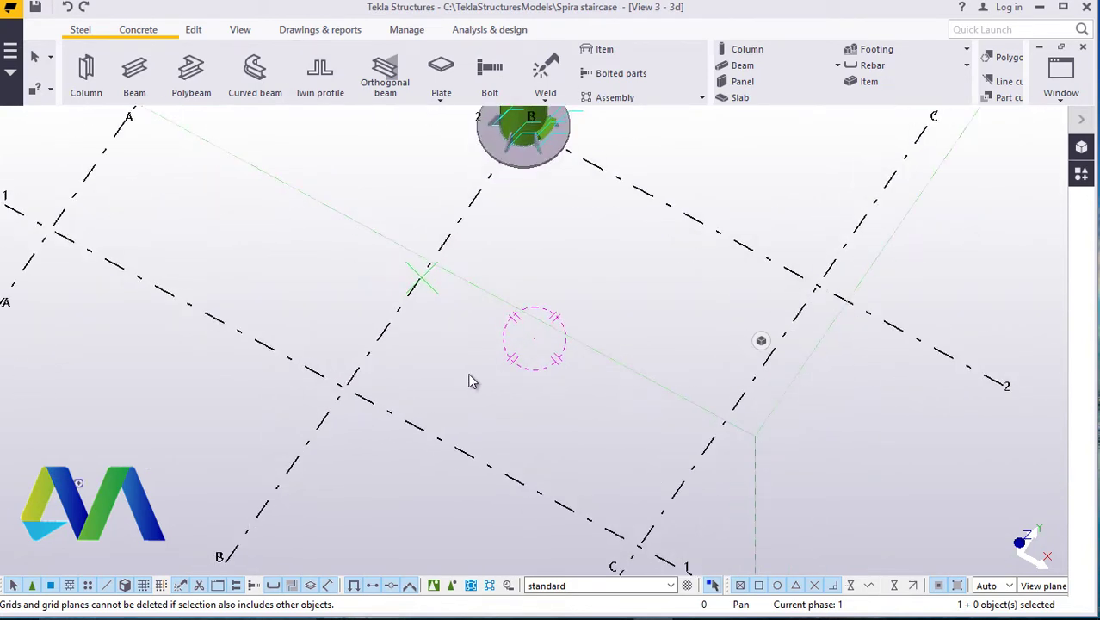
{"action": "middle_click_drag", "start_coordinate": [444, 373], "coordinate": [444, 294], "text": "ctrl"}
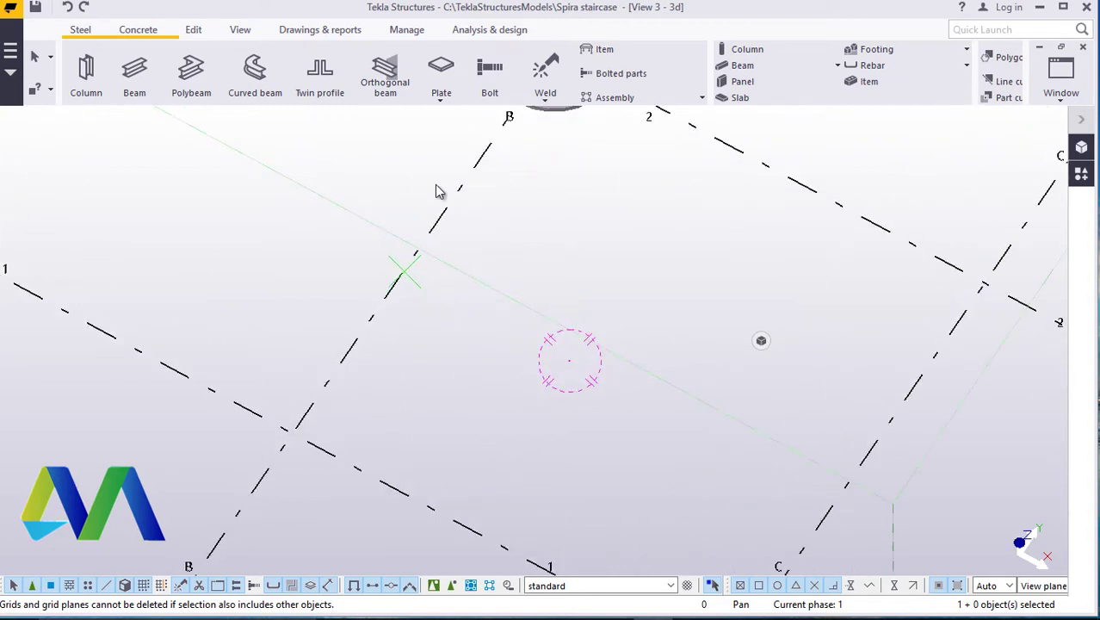
{"action": "left_click", "coordinate": [135, 73]}
{"action": "middle_click_drag", "start_coordinate": [412, 307], "coordinate": [389, 288], "text": "ctrl"}
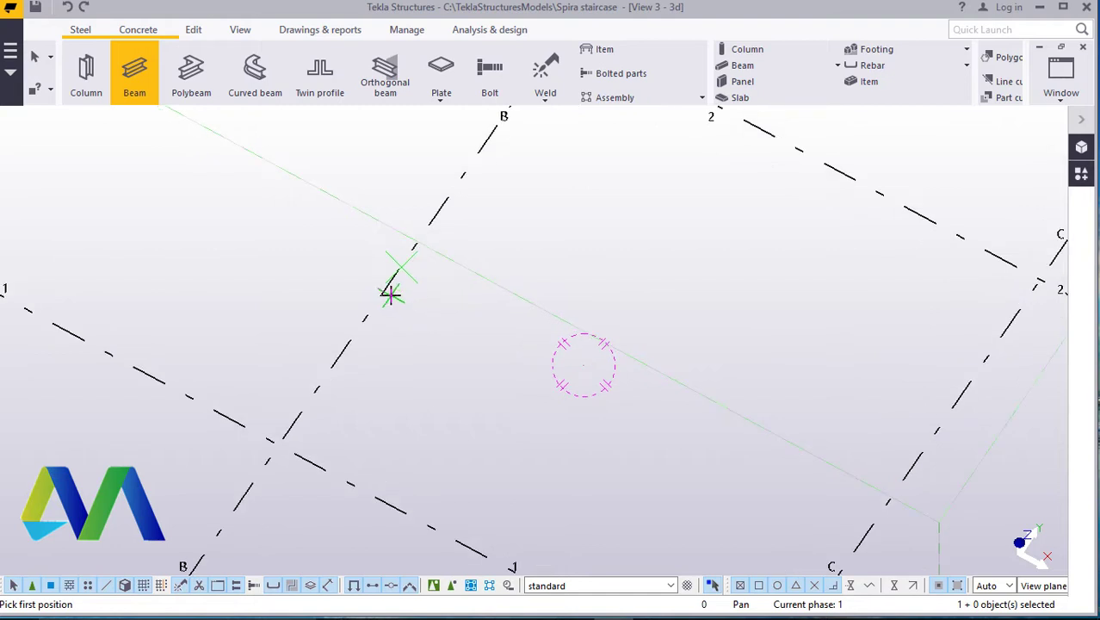
{"action": "left_click", "coordinate": [395, 277]}
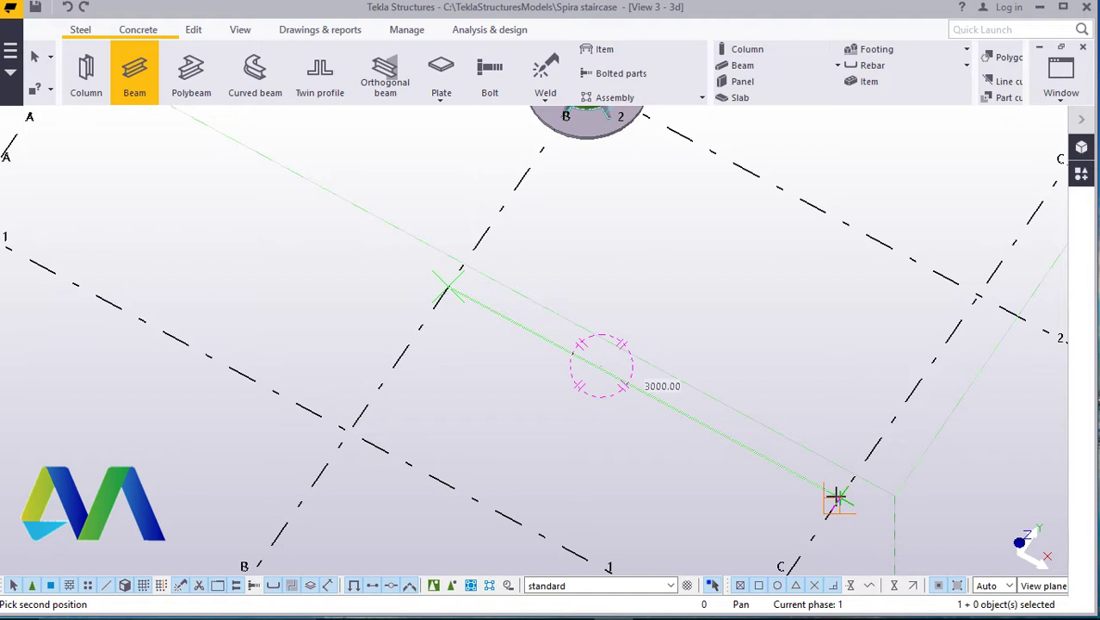
{"action": "type", "text": "1183.8"}
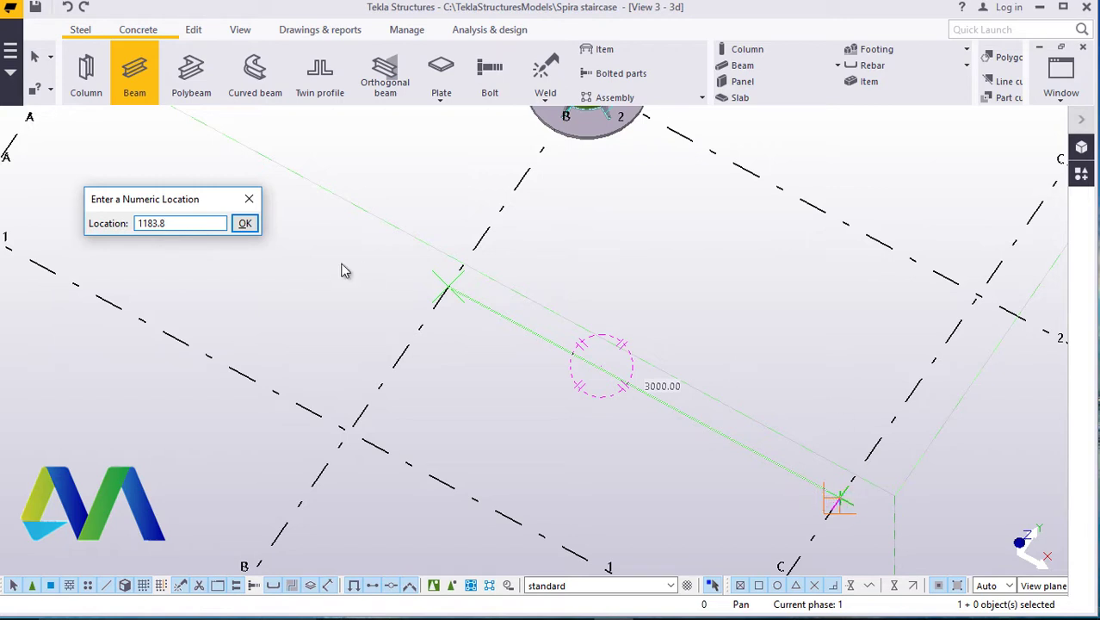
{"action": "left_click", "coordinate": [245, 224]}
{"action": "scroll", "coordinate": [474, 289], "scroll_direction": "up", "scroll_amount": 4}
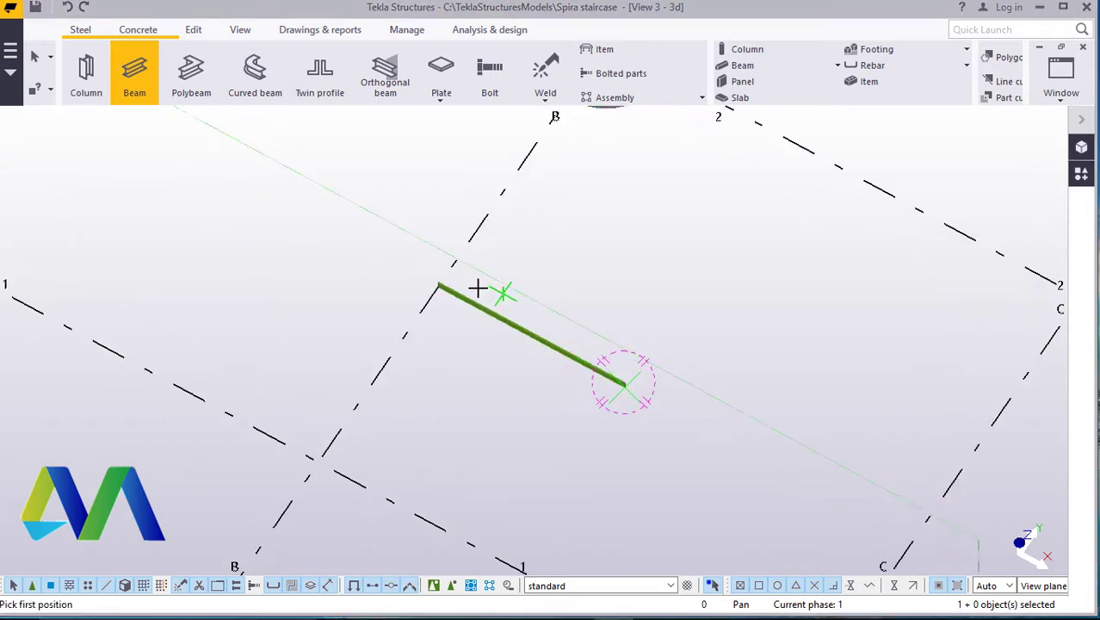
{"action": "scroll", "coordinate": [452, 295], "scroll_direction": "up", "scroll_amount": 3}
{"action": "right_click", "coordinate": [485, 235]}
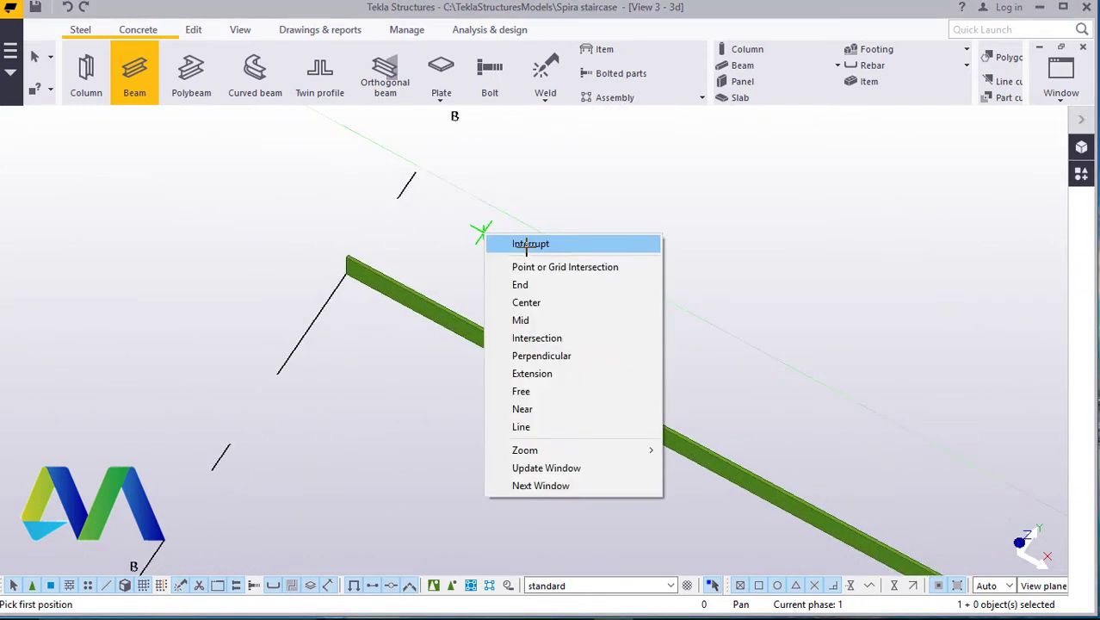
{"action": "left_click", "coordinate": [526, 245]}
- Apply the PLT50*5 plate profile from the profile catalog to the new beam and modify it with these properties
{"action": "scroll", "coordinate": [371, 274], "scroll_direction": "up", "scroll_amount": 3}
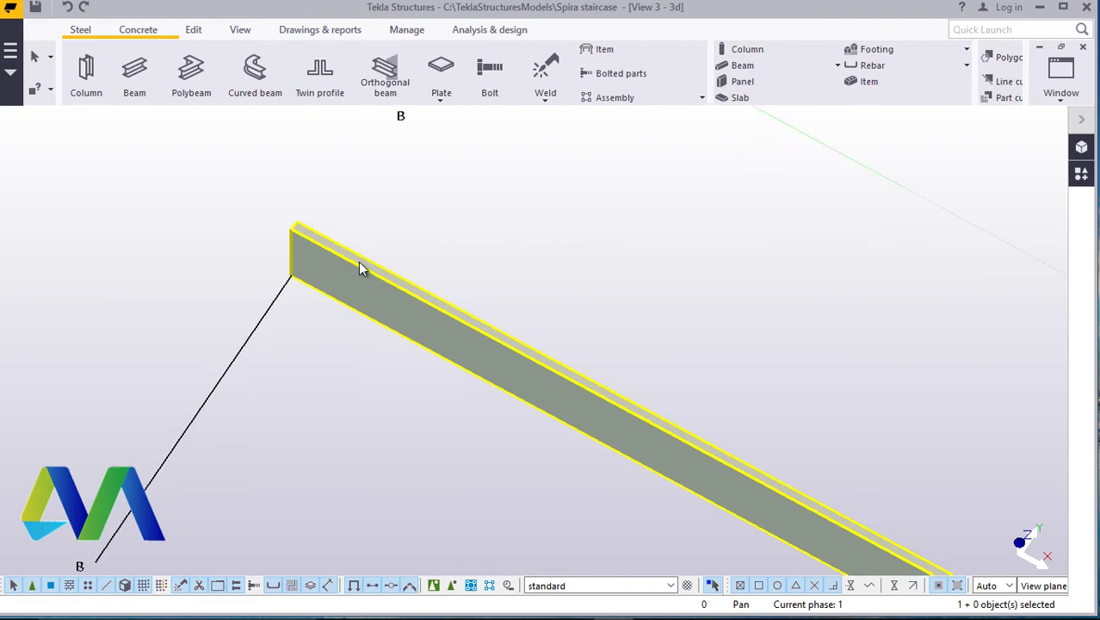
{"action": "double_click", "coordinate": [360, 265]}
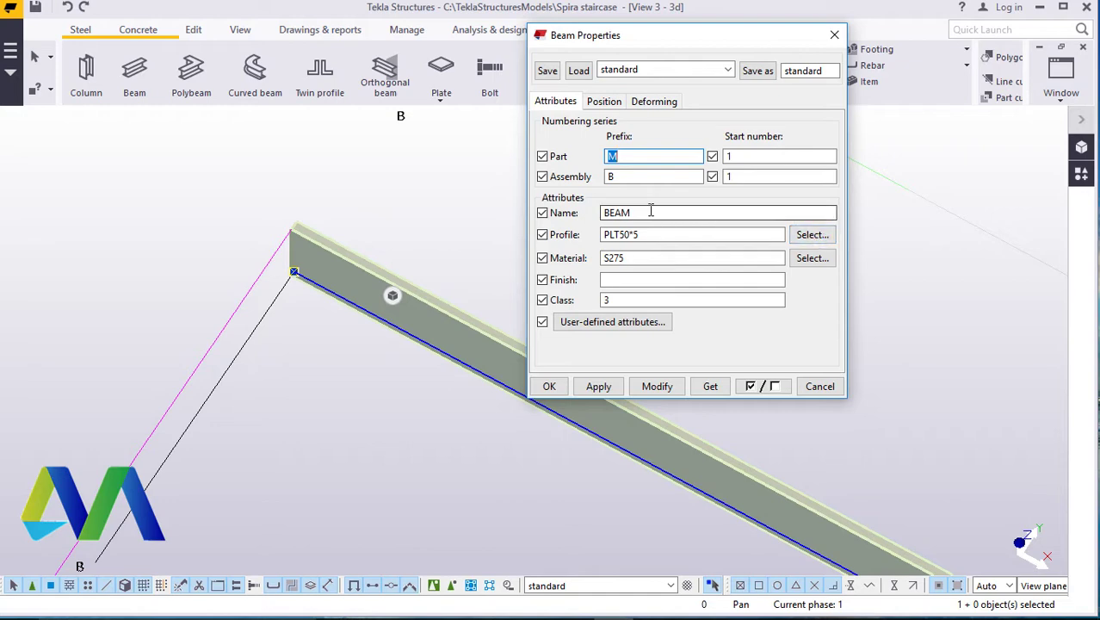
{"action": "left_click", "coordinate": [813, 235]}
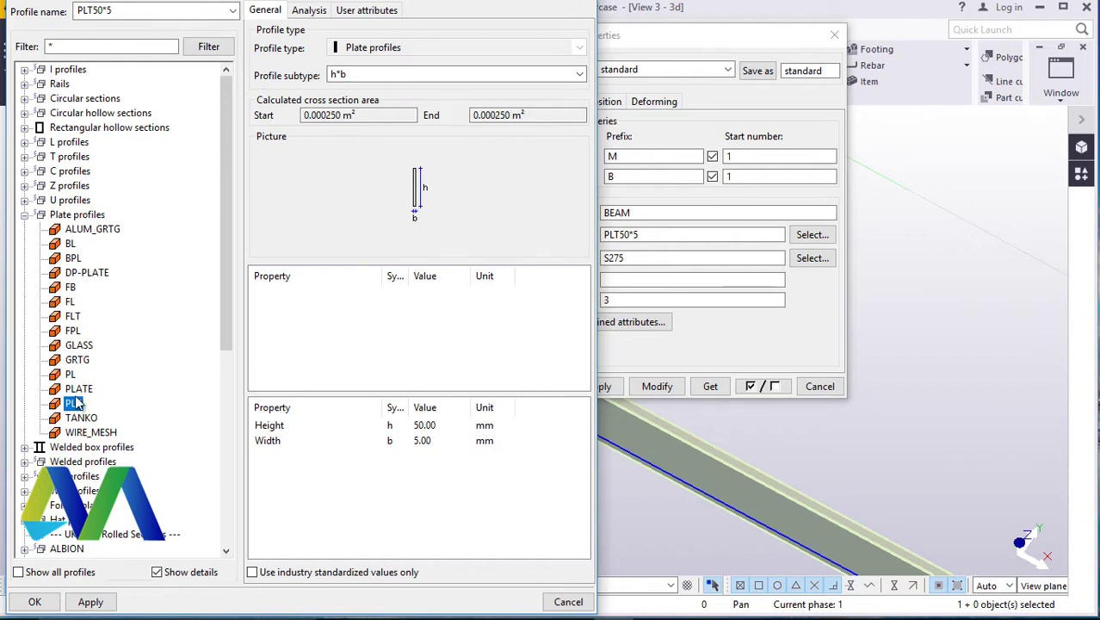
{"action": "left_click", "coordinate": [25, 215]}
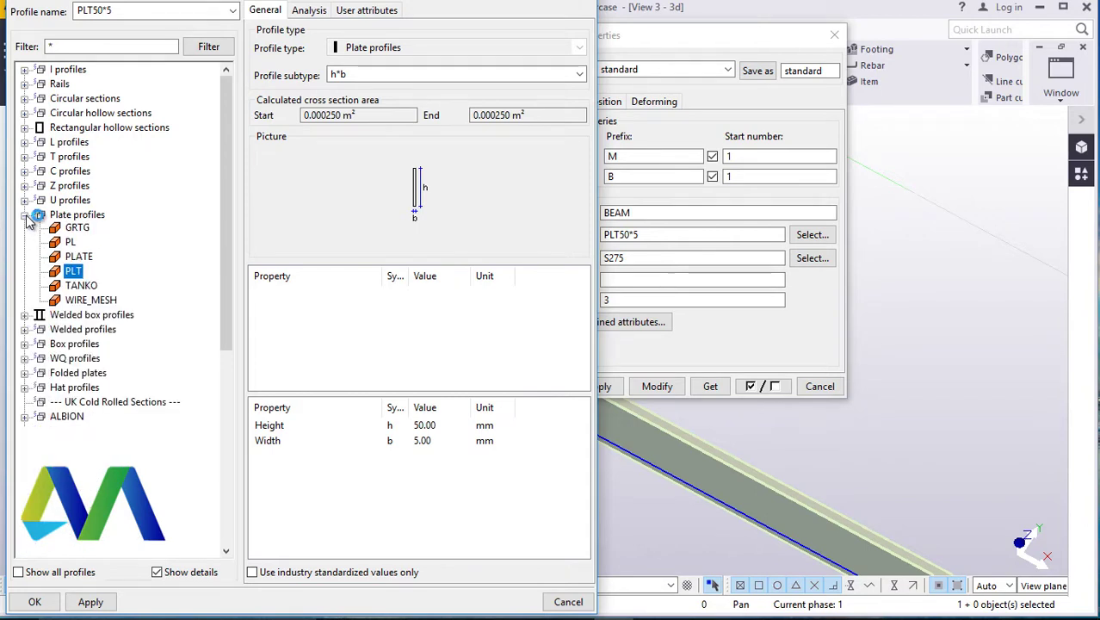
{"action": "left_click", "coordinate": [93, 601]}
{"action": "left_click", "coordinate": [31, 601]}
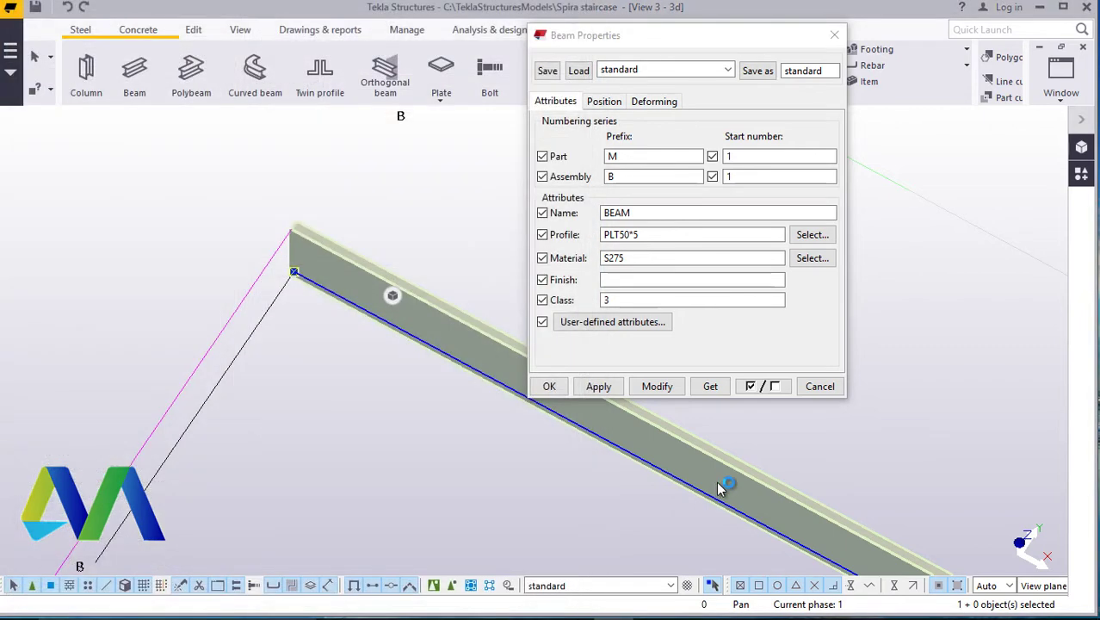
{"action": "left_click", "coordinate": [656, 387]}
{"action": "left_click", "coordinate": [549, 387]}
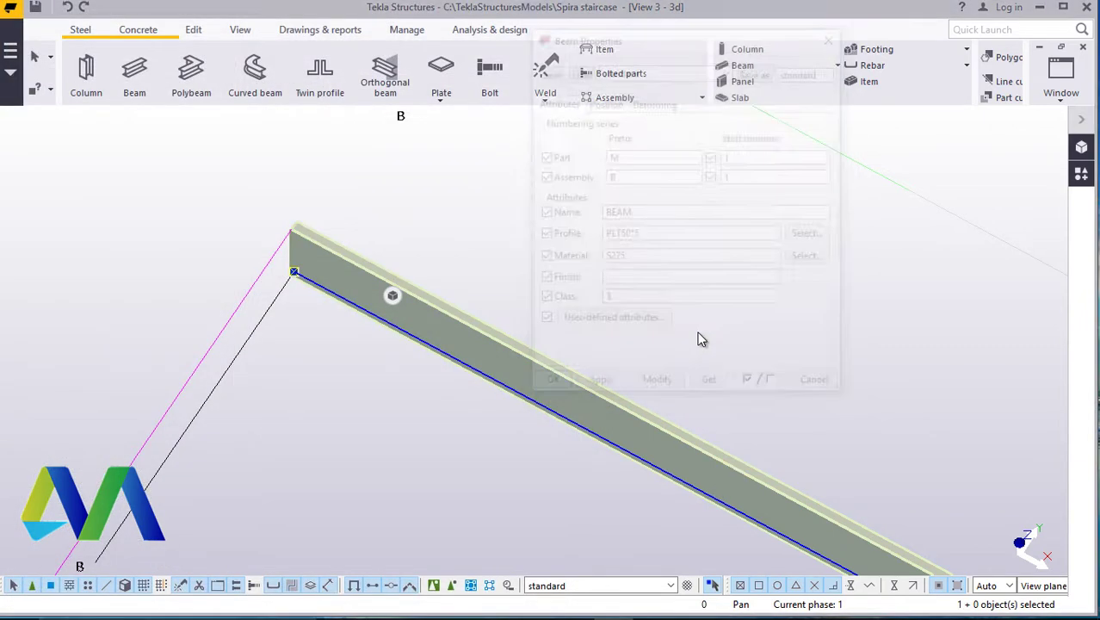
{"action": "left_click", "coordinate": [709, 280]}
{"action": "scroll", "coordinate": [274, 323], "scroll_direction": "down", "scroll_amount": 5}
{"action": "scroll", "coordinate": [357, 353], "scroll_direction": "up", "scroll_amount": 2}
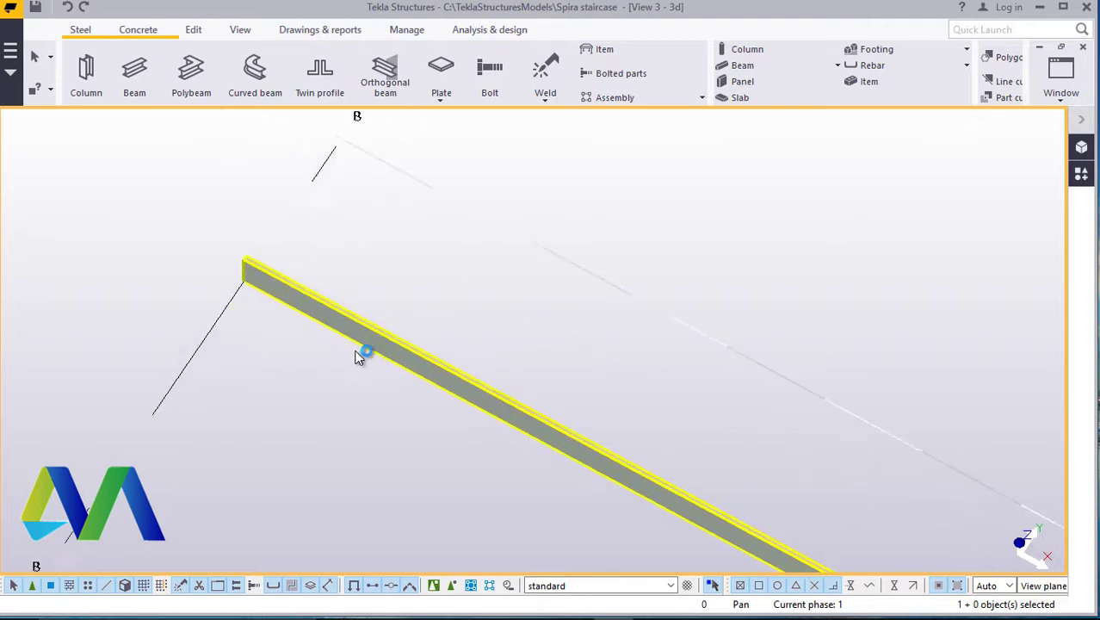
{"action": "middle_click_drag", "start_coordinate": [359, 357], "coordinate": [303, 301], "text": "ctrl"}
{"action": "right_click", "coordinate": [376, 201]}
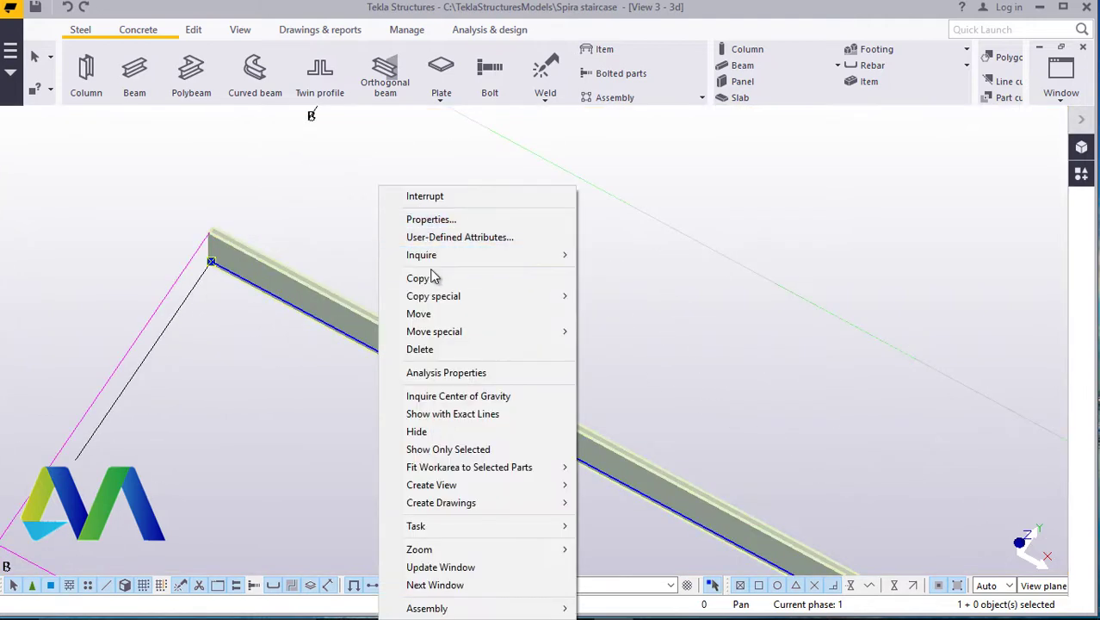
{"action": "left_click", "coordinate": [332, 197]}
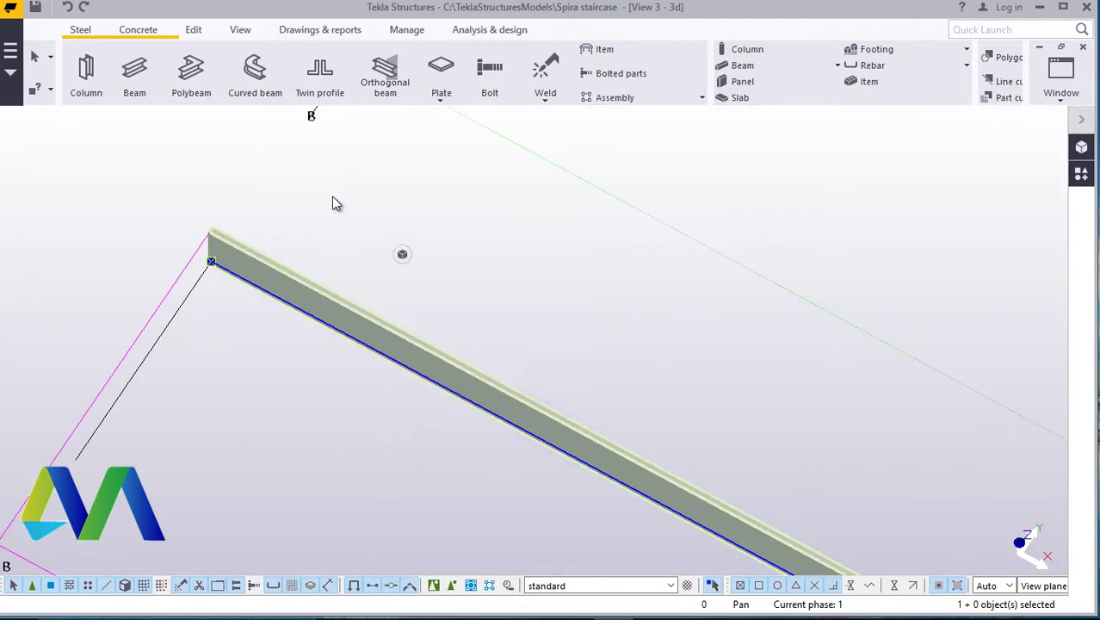
- Create a 250 mm beam from the back bottom corner of the first beam's free end, perpendicular to that beam
{"action": "left_click", "coordinate": [140, 86]}
{"action": "scroll", "coordinate": [164, 206], "scroll_direction": "down", "scroll_amount": 3}
{"action": "scroll", "coordinate": [663, 486], "scroll_direction": "up", "scroll_amount": 5}
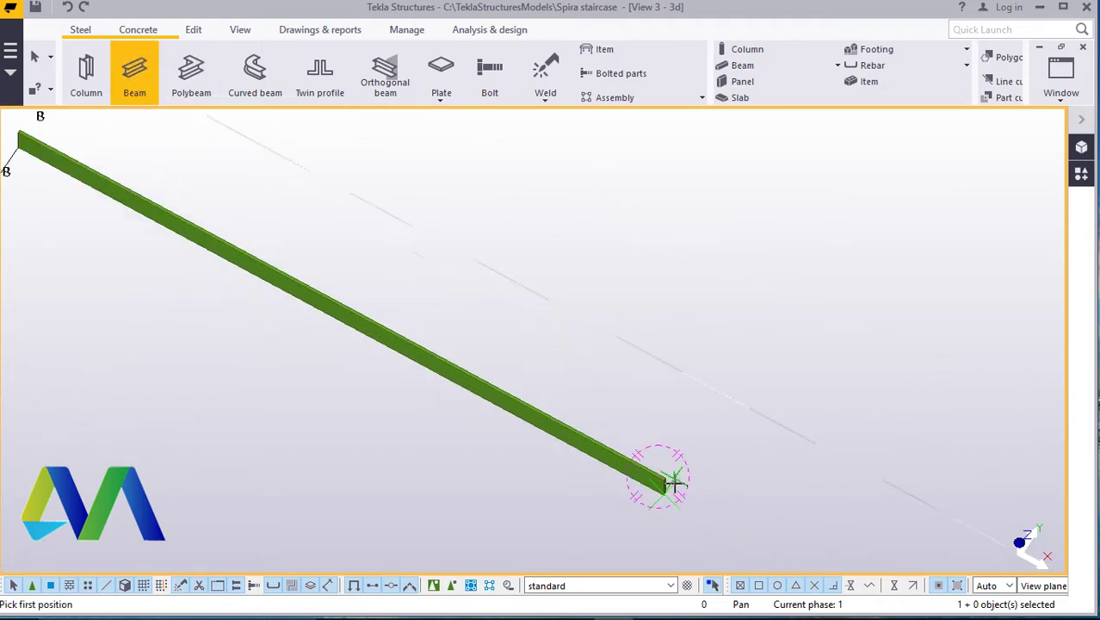
{"action": "scroll", "coordinate": [654, 499], "scroll_direction": "up", "scroll_amount": 3}
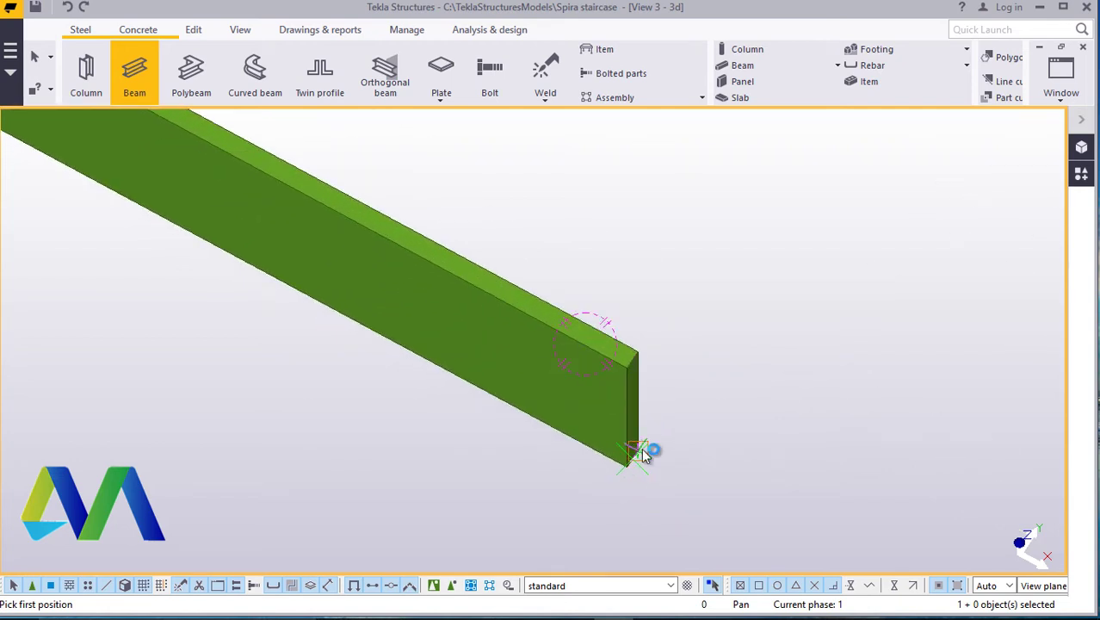
{"action": "left_click", "coordinate": [639, 453]}
{"action": "scroll", "coordinate": [630, 465], "scroll_direction": "up", "scroll_amount": 4}
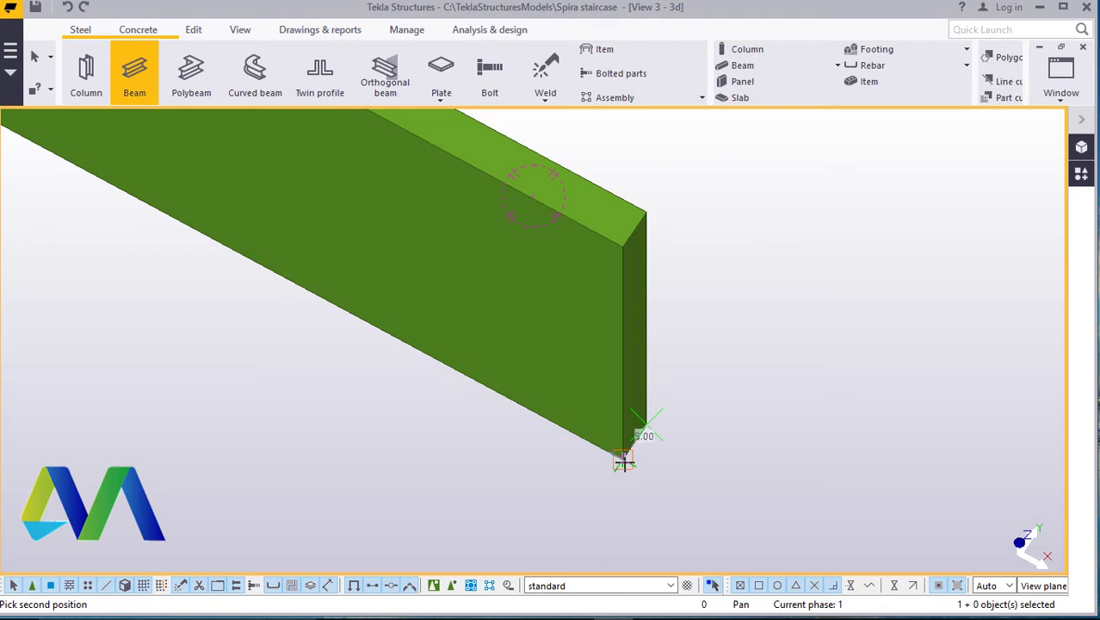
{"action": "type", "text": "250"}
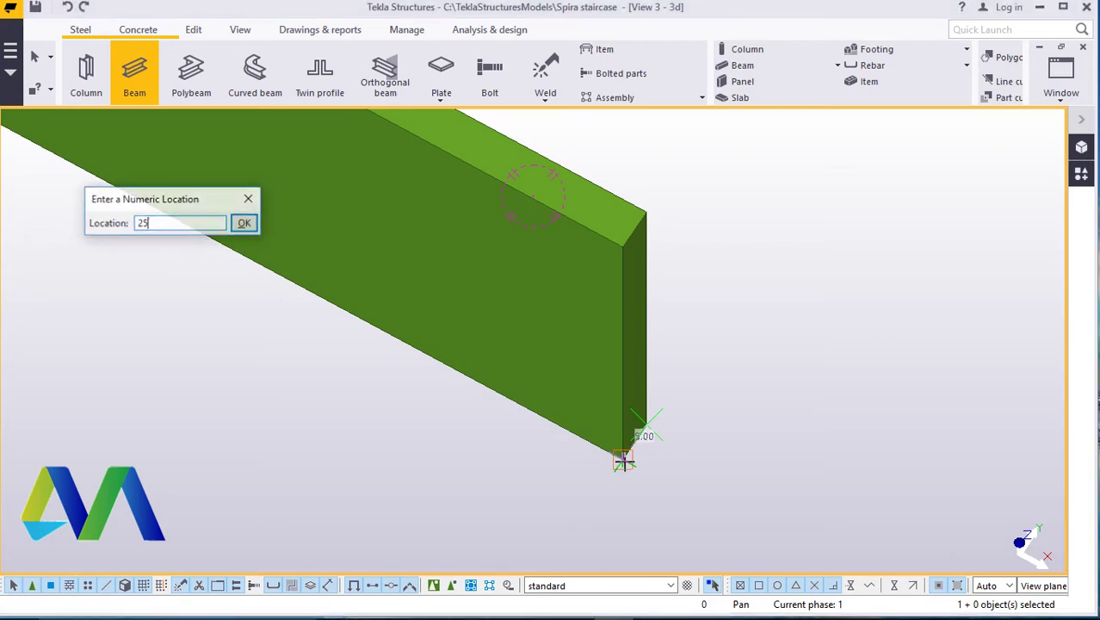
{"action": "left_click", "coordinate": [243, 223]}
{"action": "right_click", "coordinate": [780, 214]}
{"action": "left_click", "coordinate": [819, 224]}
- Move the 250 mm beam from the long beam's back top edge to its front top edge
{"action": "left_click", "coordinate": [517, 478]}
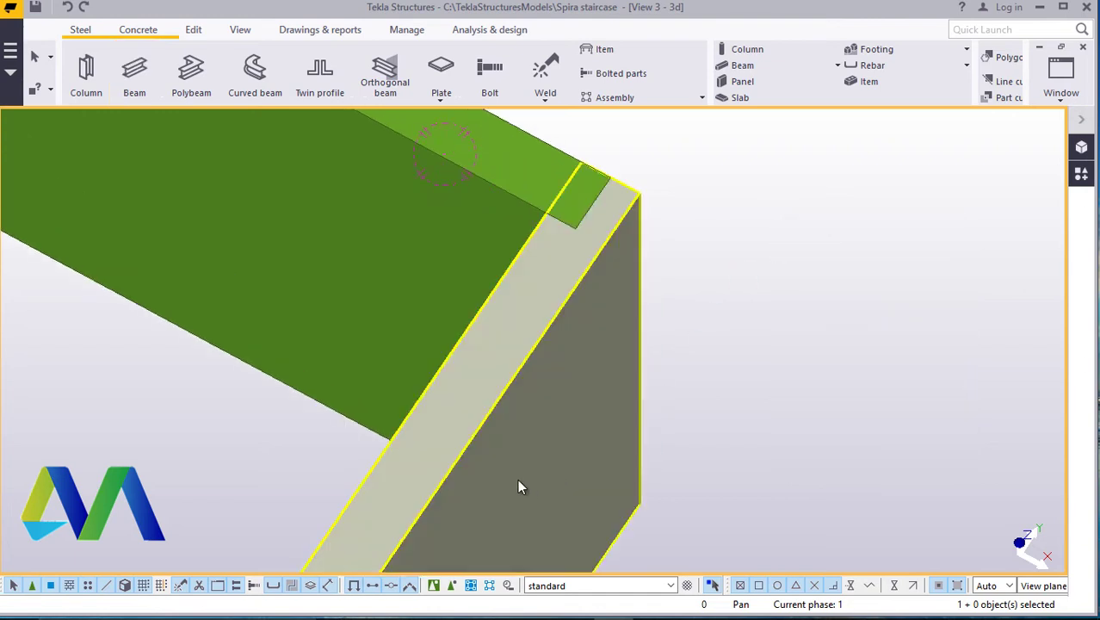
{"action": "right_click", "coordinate": [772, 267]}
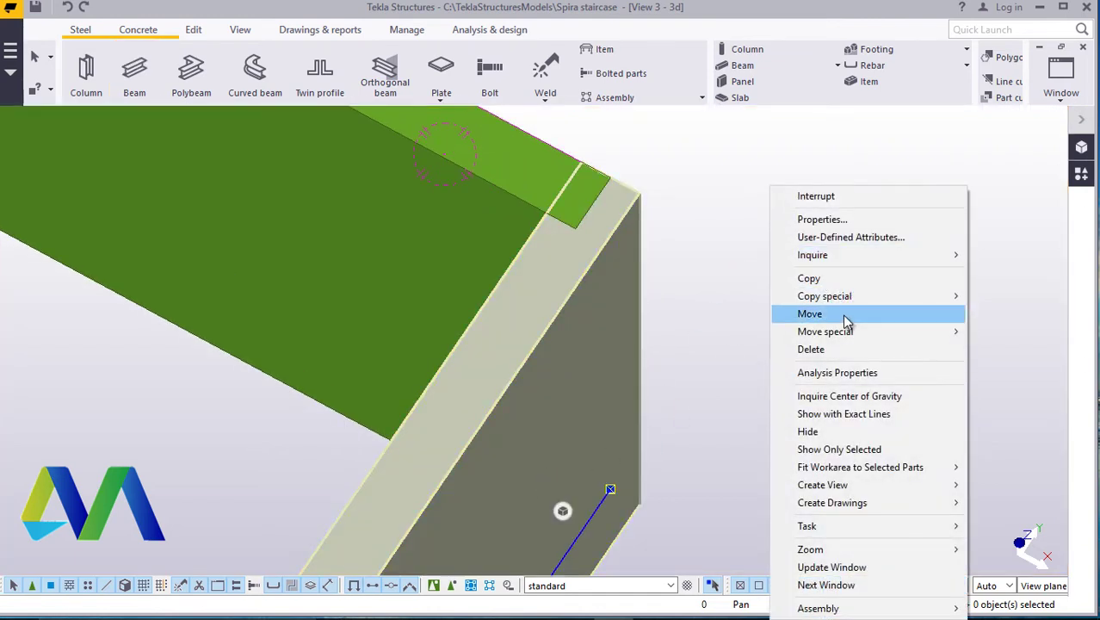
{"action": "left_click", "coordinate": [845, 316]}
{"action": "scroll", "coordinate": [548, 152], "scroll_direction": "up", "scroll_amount": 2}
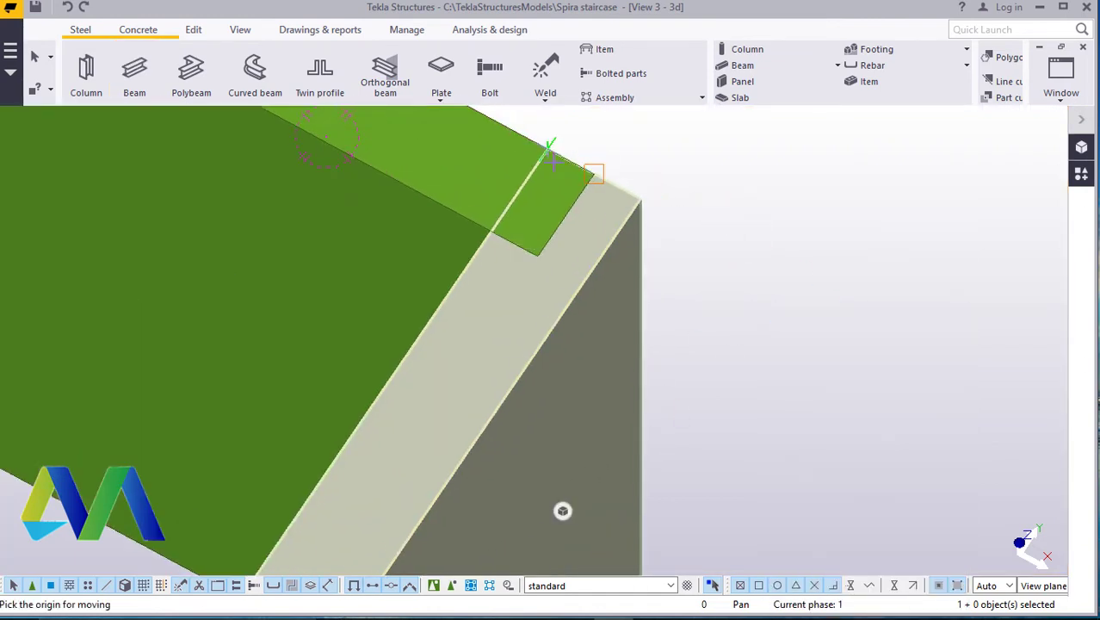
{"action": "left_click", "coordinate": [547, 147]}
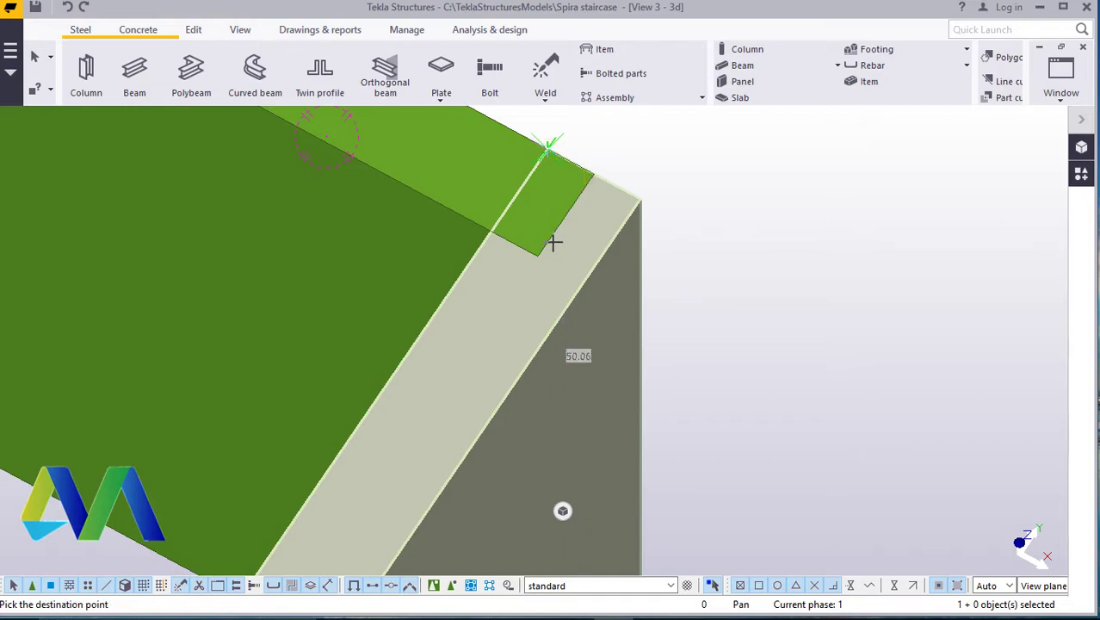
{"action": "left_click", "coordinate": [491, 231]}
- Move the 250 mm beam sideways so its outer top corner meets the front top corner of the long beam's end
{"action": "right_click", "coordinate": [710, 170]}
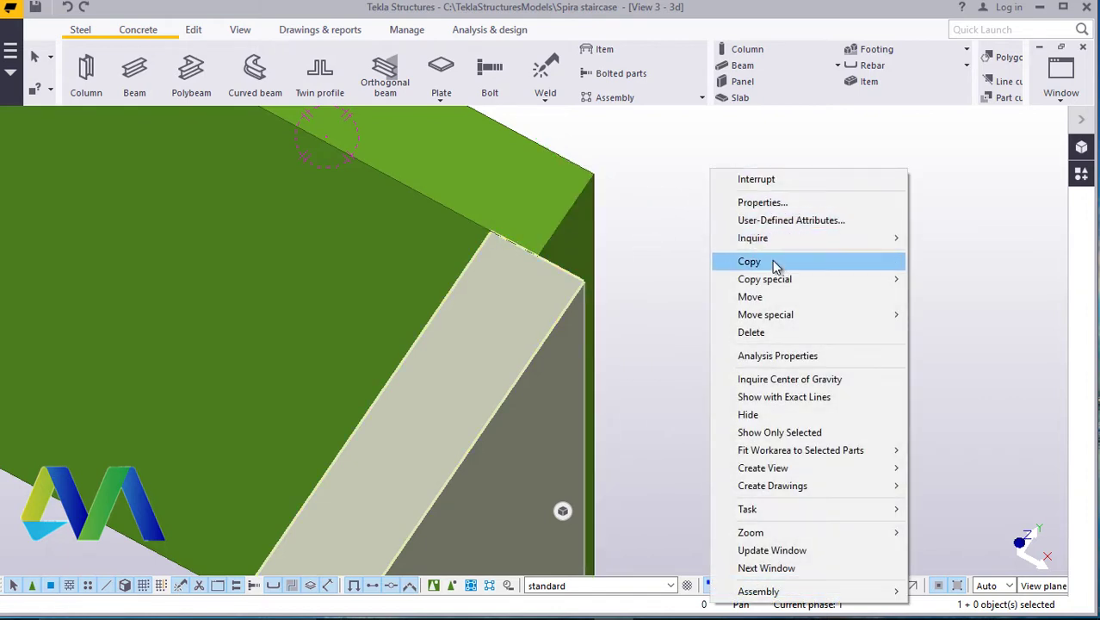
{"action": "left_click", "coordinate": [765, 298]}
{"action": "scroll", "coordinate": [616, 283], "scroll_direction": "up", "scroll_amount": 2}
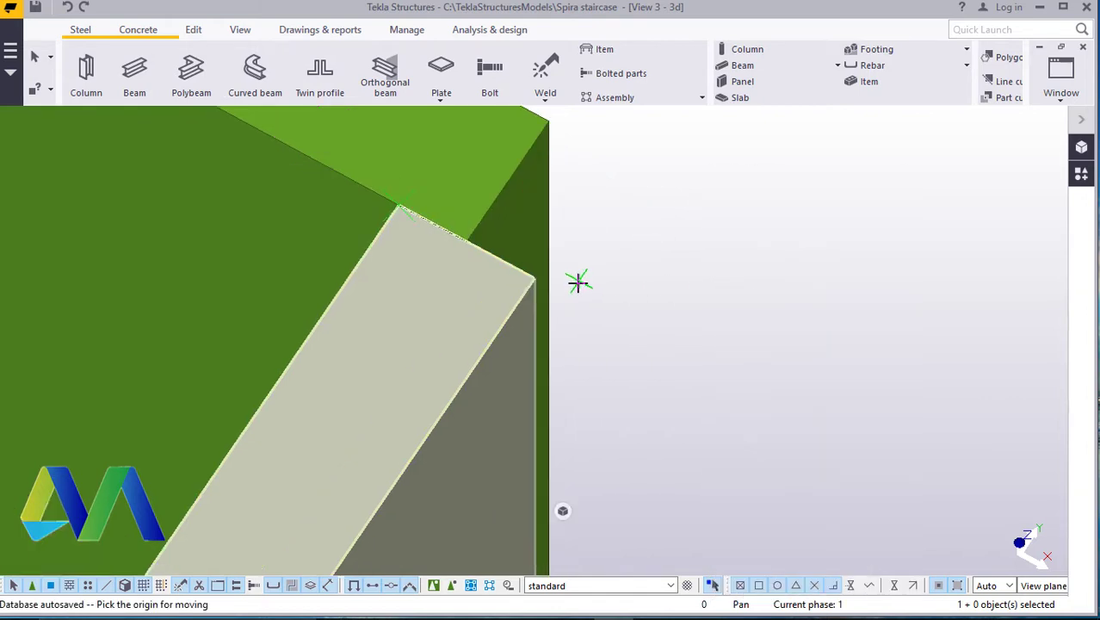
{"action": "left_click", "coordinate": [534, 277]}
{"action": "left_click", "coordinate": [466, 238]}
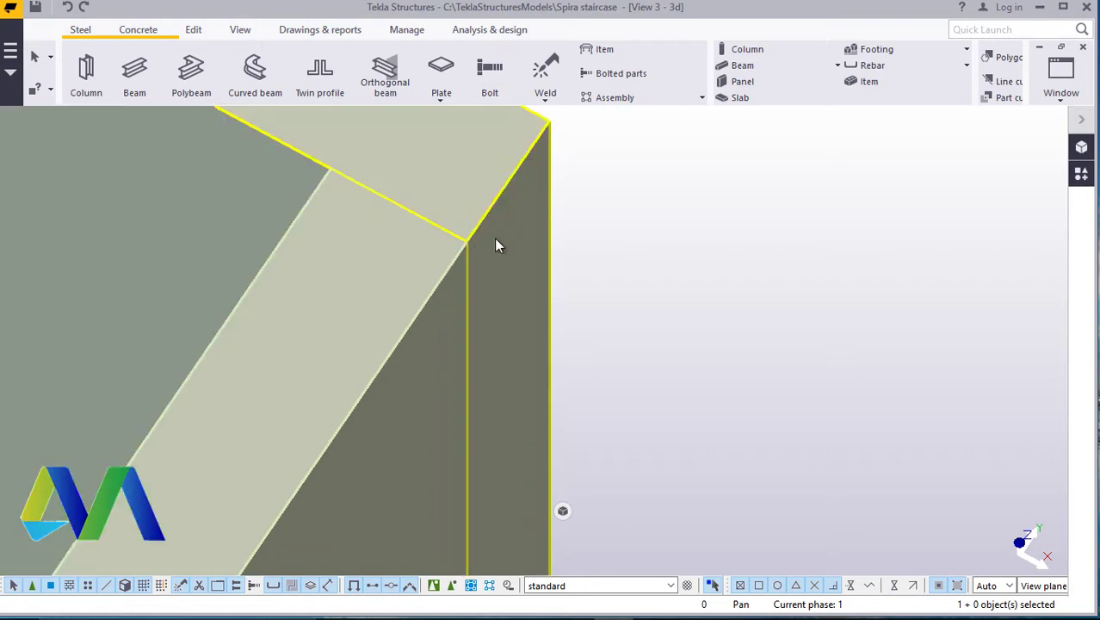
{"action": "scroll", "coordinate": [693, 262], "scroll_direction": "down", "scroll_amount": 3}
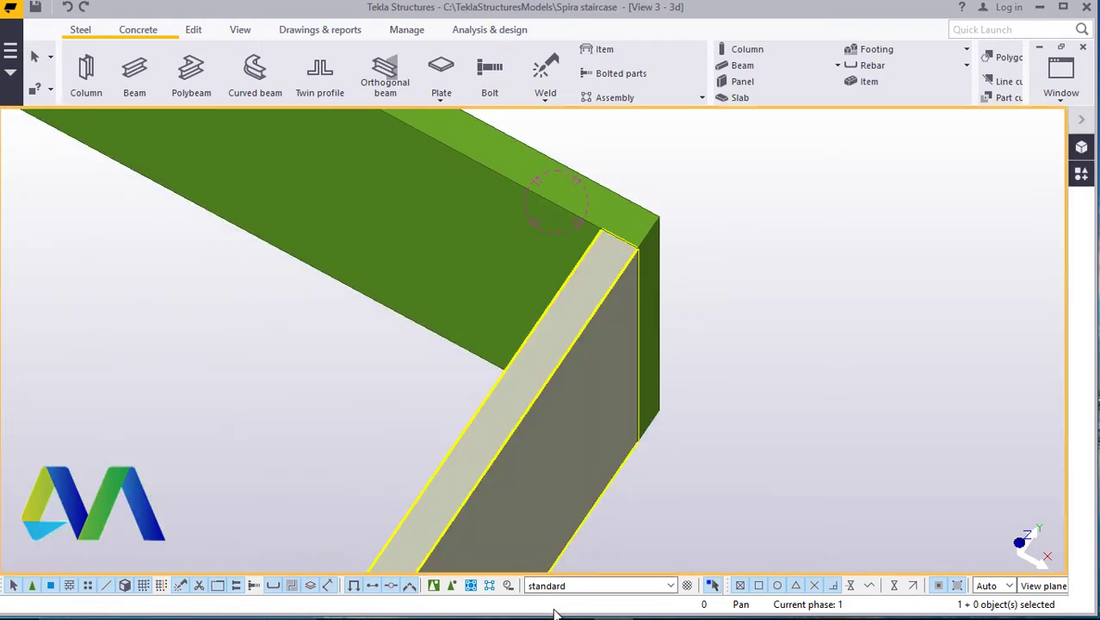
{"action": "left_click", "coordinate": [584, 280]}
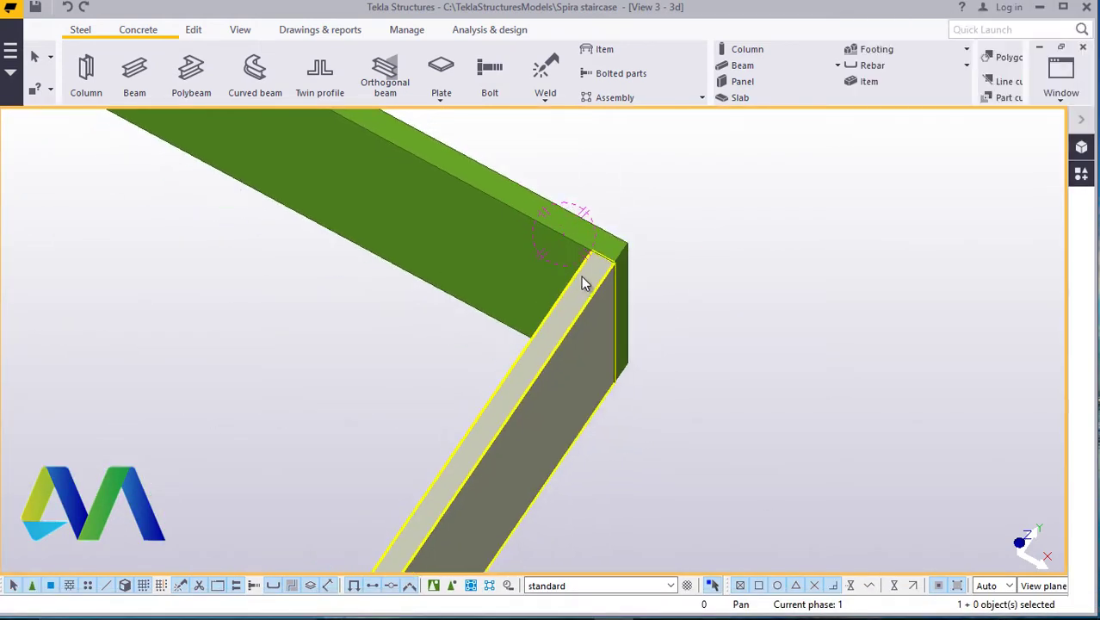
- Check the 250 mm beam's position properties and its length dimension without changing anything
{"action": "scroll", "coordinate": [590, 268], "scroll_direction": "down", "scroll_amount": 3}
{"action": "scroll", "coordinate": [596, 268], "scroll_direction": "down", "scroll_amount": 3}
{"action": "scroll", "coordinate": [548, 370], "scroll_direction": "up", "scroll_amount": 4}
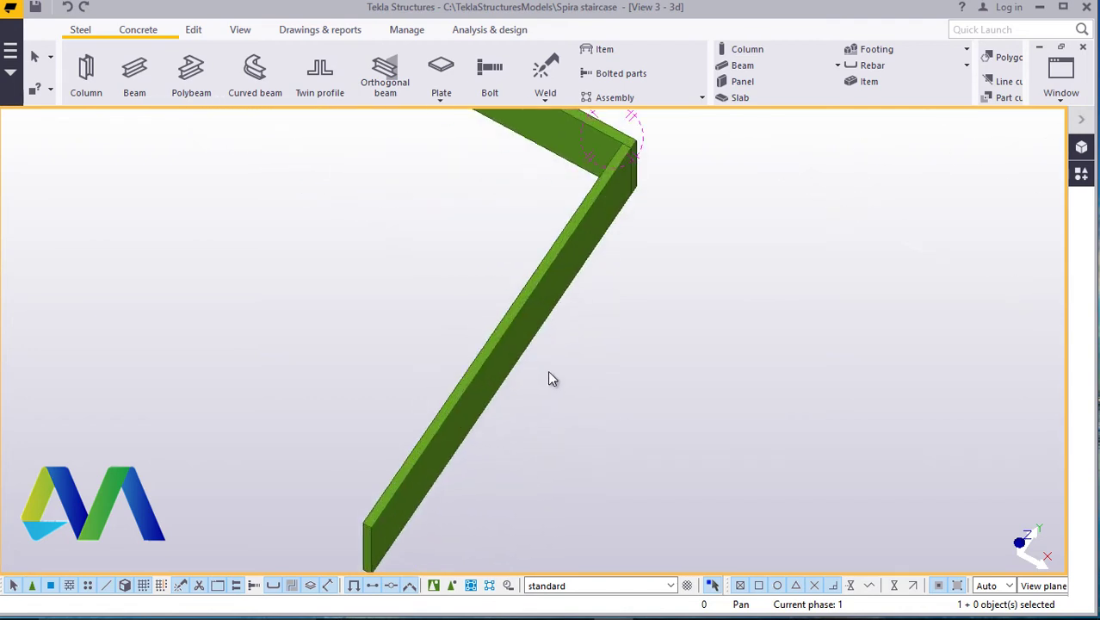
{"action": "double_click", "coordinate": [541, 303]}
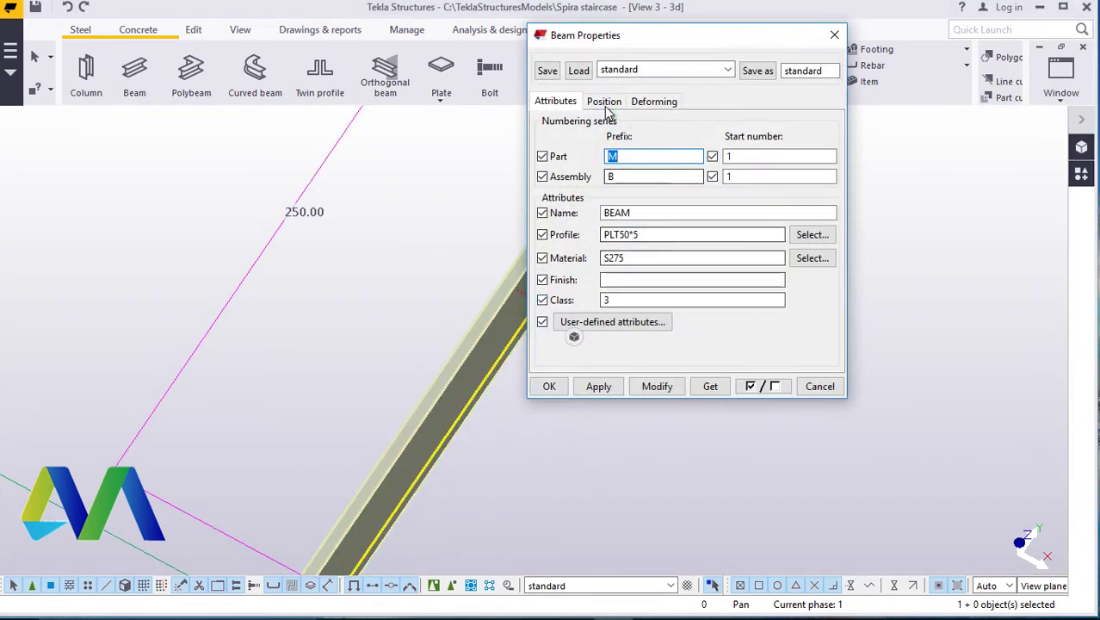
{"action": "left_click", "coordinate": [602, 102]}
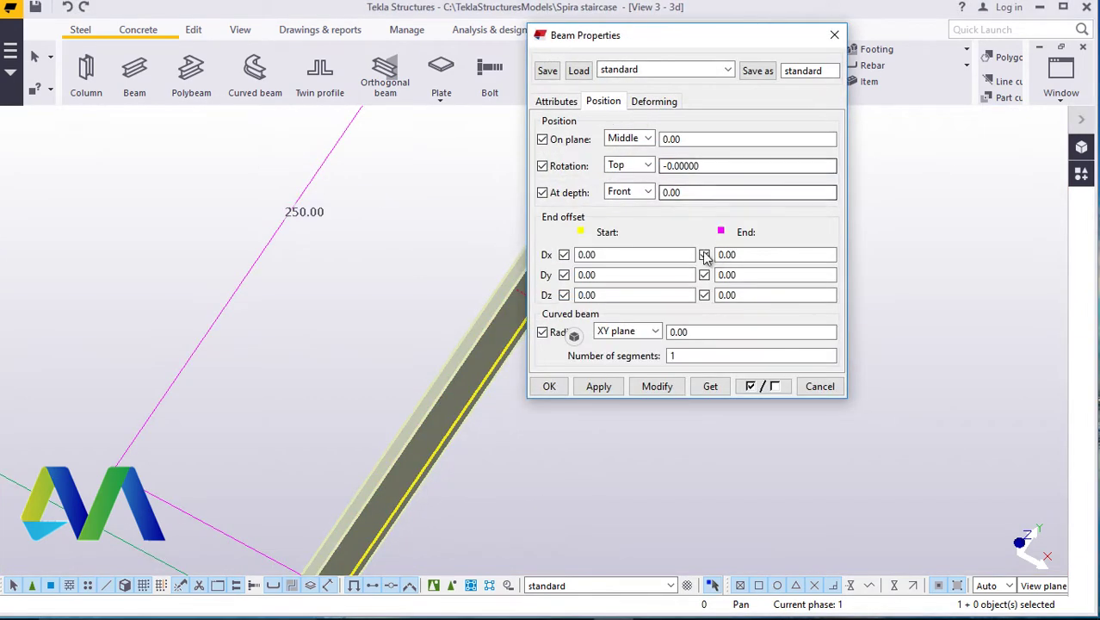
{"action": "left_click", "coordinate": [834, 36]}
{"action": "scroll", "coordinate": [511, 377], "scroll_direction": "down", "scroll_amount": 3}
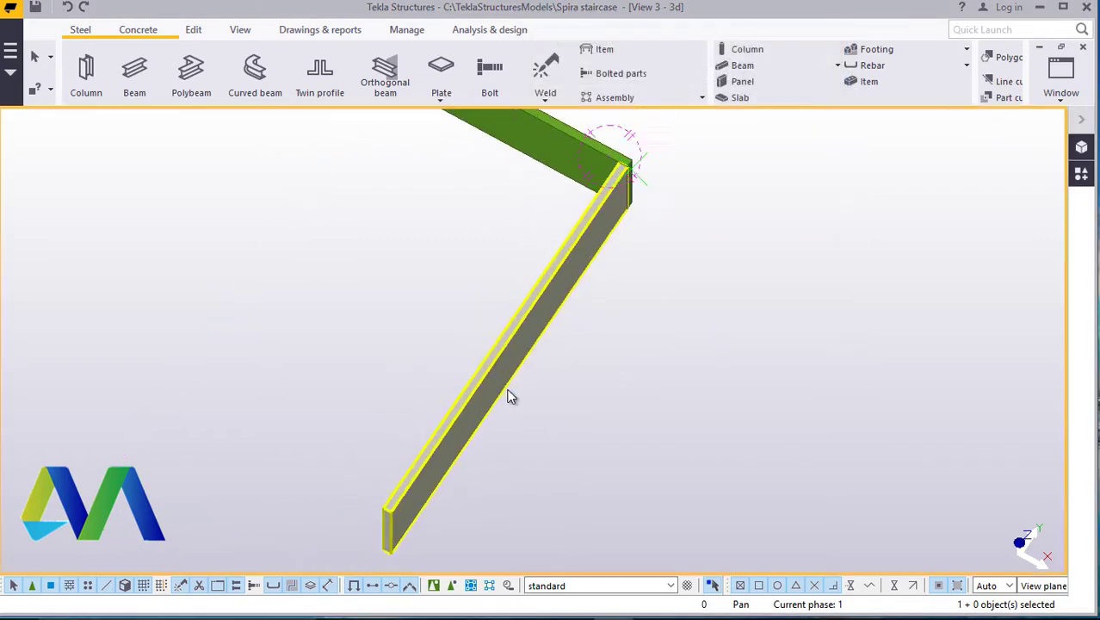
{"action": "scroll", "coordinate": [508, 383], "scroll_direction": "up", "scroll_amount": 2}
{"action": "left_click", "coordinate": [508, 370]}
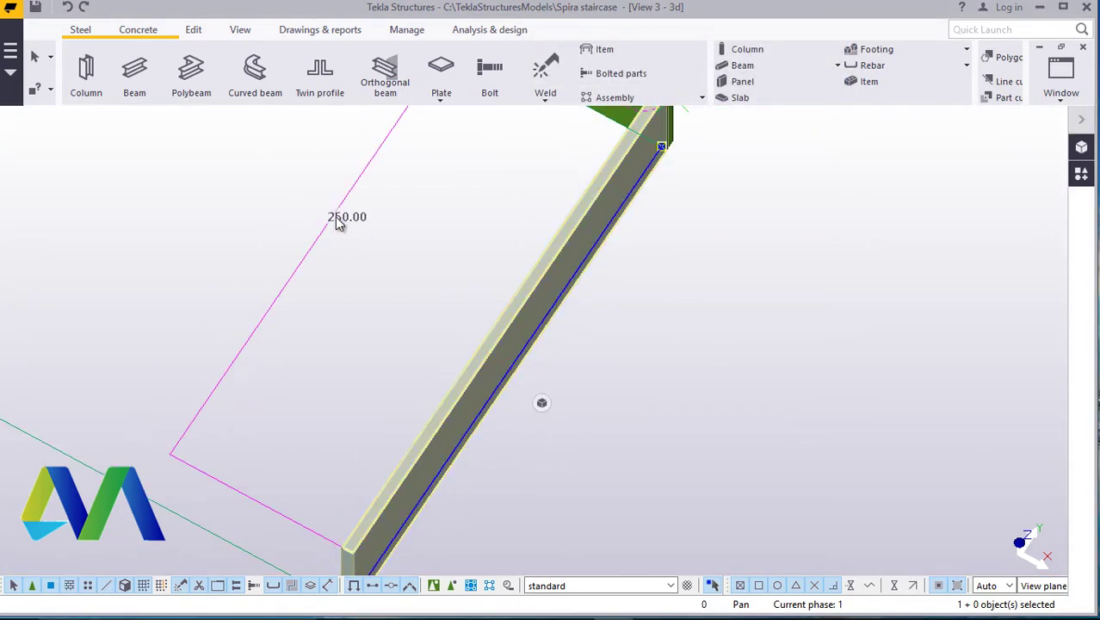
{"action": "left_click", "coordinate": [764, 266]}
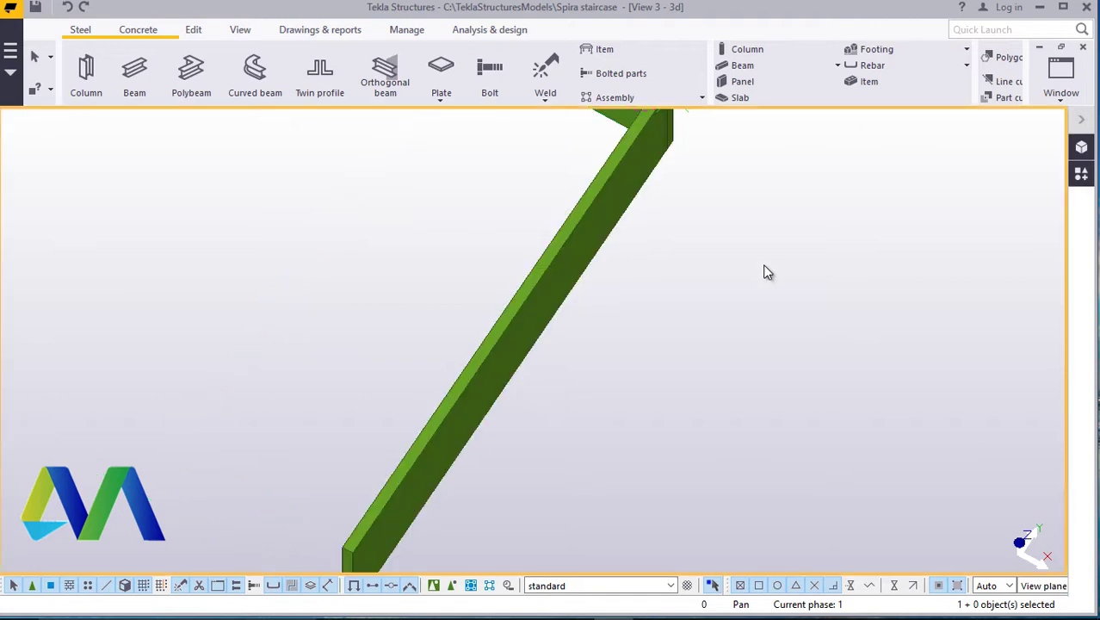
- Copy the 1183.8 mm beam from its outer top end corner to the top corner at the 250 mm beam's free end
{"action": "scroll", "coordinate": [681, 381], "scroll_direction": "down", "scroll_amount": 3}
{"action": "scroll", "coordinate": [683, 196], "scroll_direction": "up", "scroll_amount": 4}
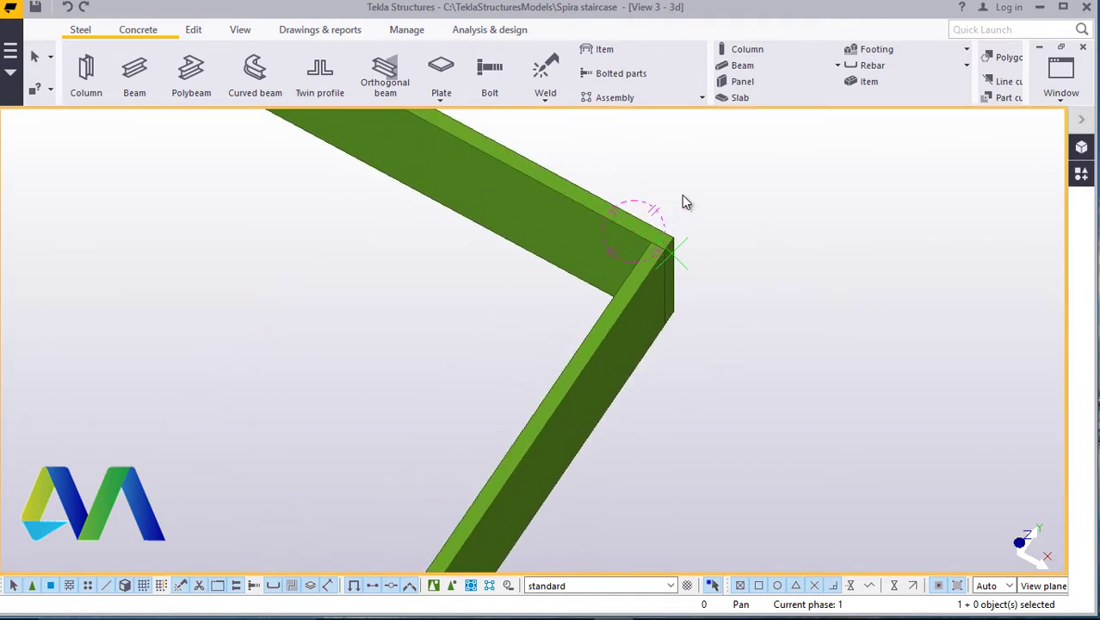
{"action": "left_click", "coordinate": [552, 214]}
{"action": "right_click", "coordinate": [783, 184]}
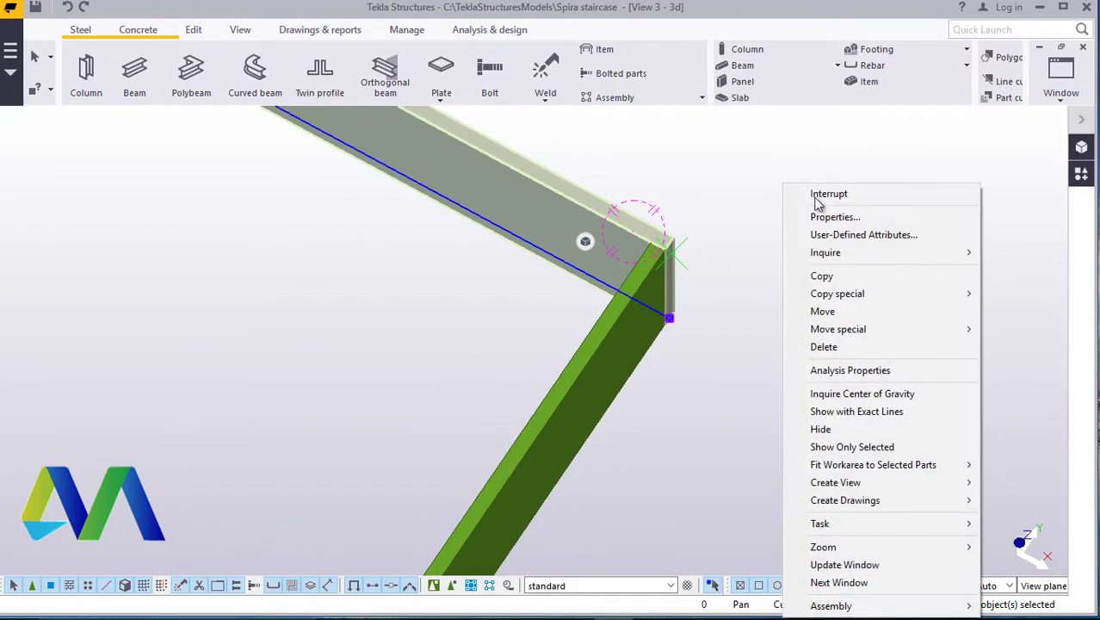
{"action": "left_click", "coordinate": [851, 276]}
{"action": "scroll", "coordinate": [684, 238], "scroll_direction": "up", "scroll_amount": 4}
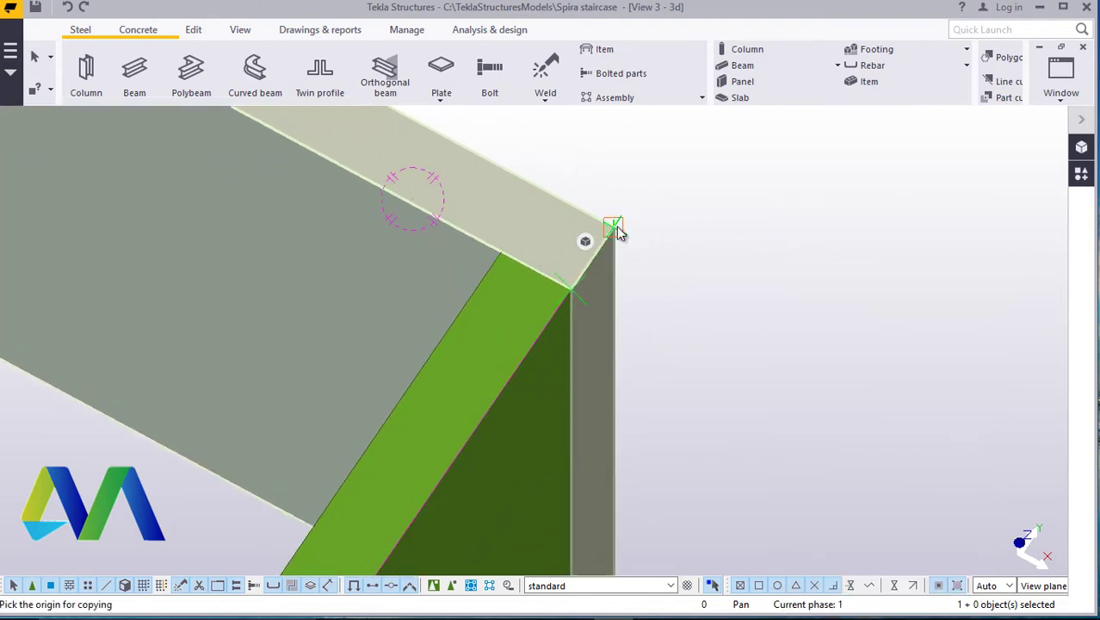
{"action": "left_click", "coordinate": [616, 230]}
{"action": "scroll", "coordinate": [725, 186], "scroll_direction": "down", "scroll_amount": 6}
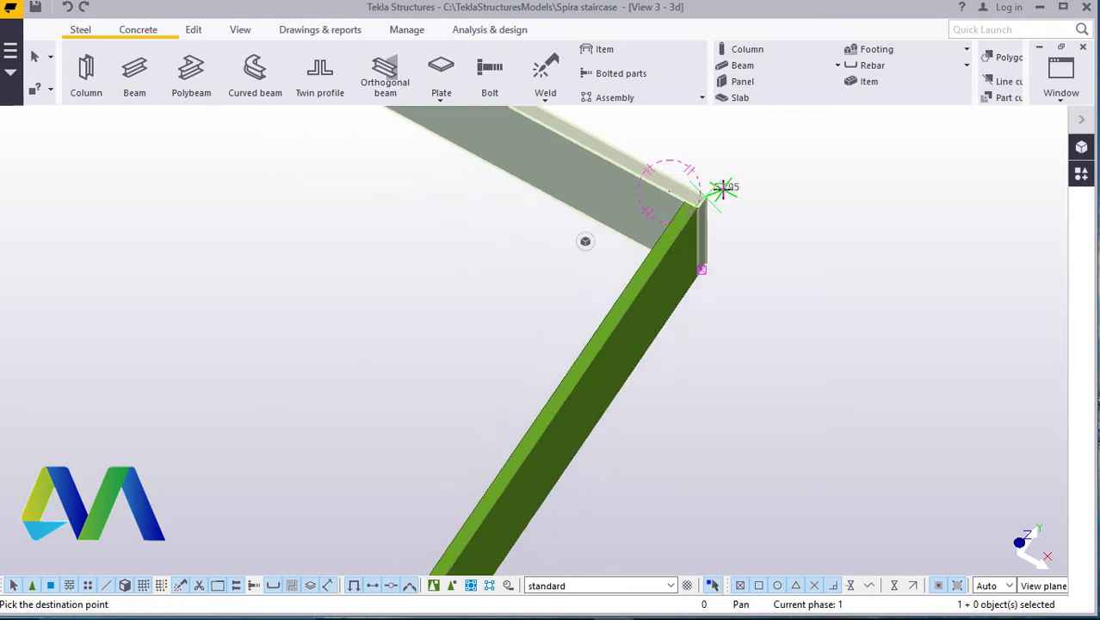
{"action": "scroll", "coordinate": [723, 188], "scroll_direction": "down", "scroll_amount": 3}
{"action": "scroll", "coordinate": [629, 360], "scroll_direction": "up", "scroll_amount": 2}
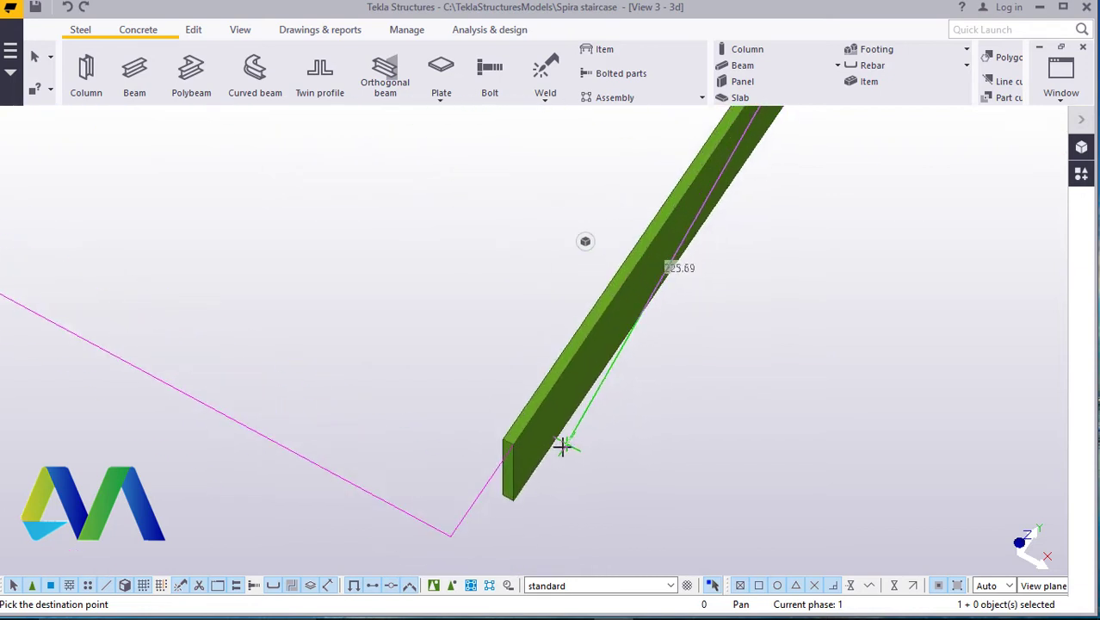
{"action": "scroll", "coordinate": [515, 448], "scroll_direction": "up", "scroll_amount": 1}
{"action": "left_click", "coordinate": [513, 441]}
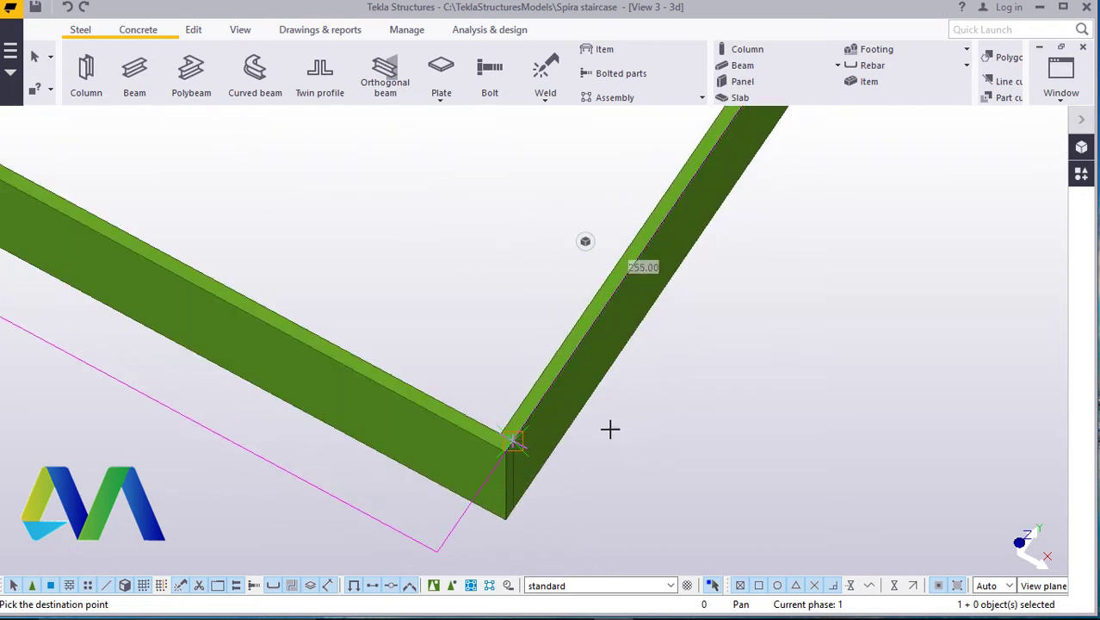
{"action": "right_click", "coordinate": [843, 392]}
{"action": "left_click", "coordinate": [878, 138]}
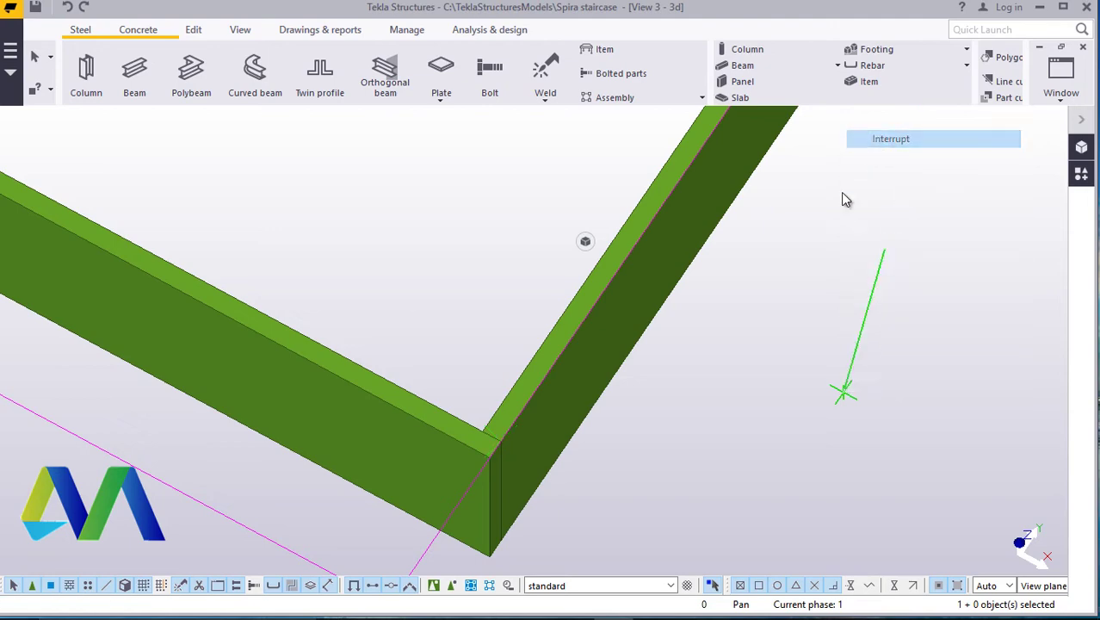
- Copy the 250 mm beam to the opposite end of the two long beams to close the rectangular frame
{"action": "scroll", "coordinate": [630, 456], "scroll_direction": "down", "scroll_amount": 8}
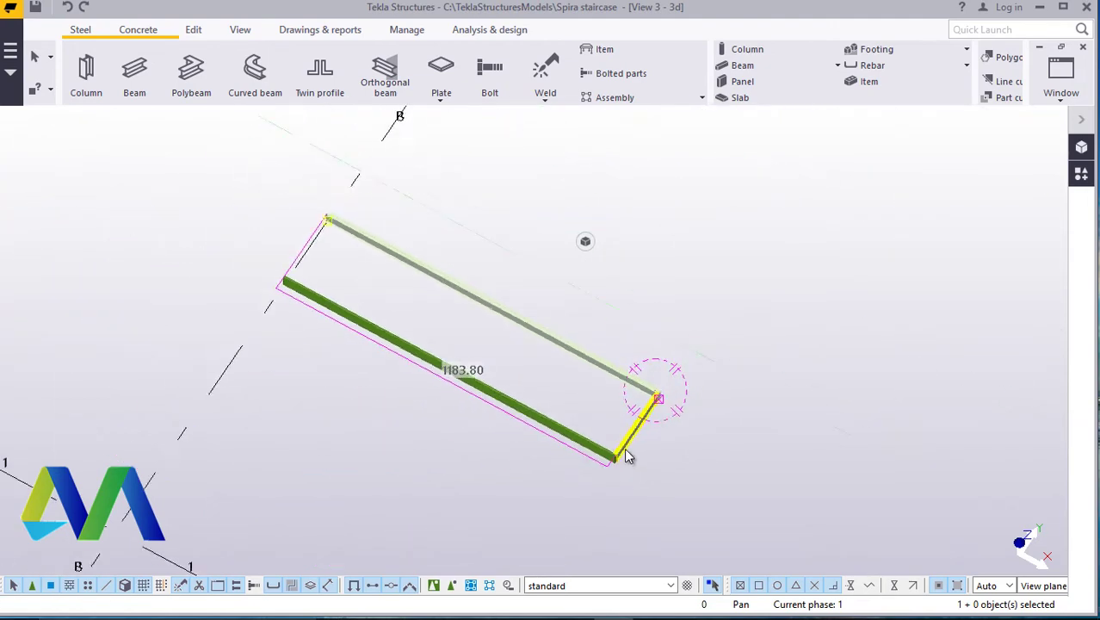
{"action": "scroll", "coordinate": [629, 447], "scroll_direction": "up", "scroll_amount": 10}
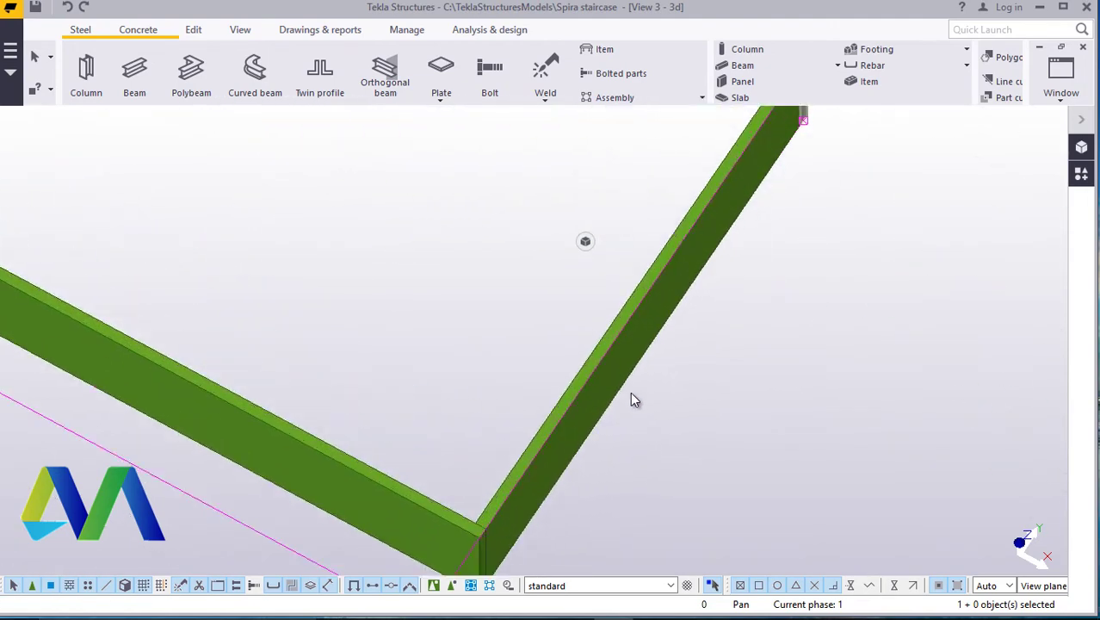
{"action": "left_click", "coordinate": [633, 391]}
{"action": "right_click", "coordinate": [832, 350]}
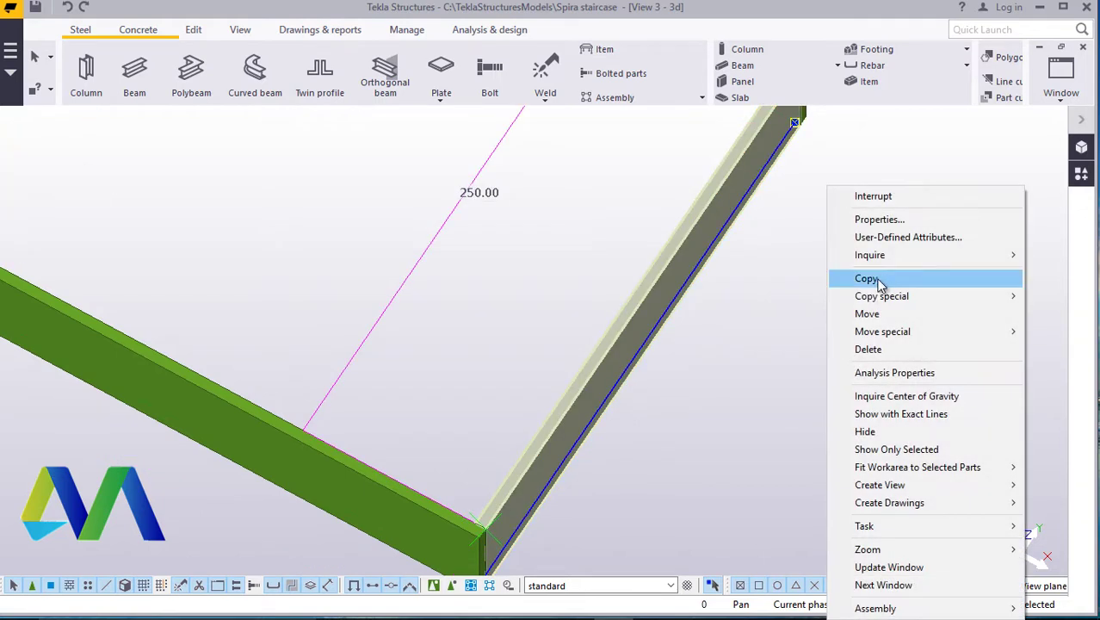
{"action": "left_click", "coordinate": [870, 278]}
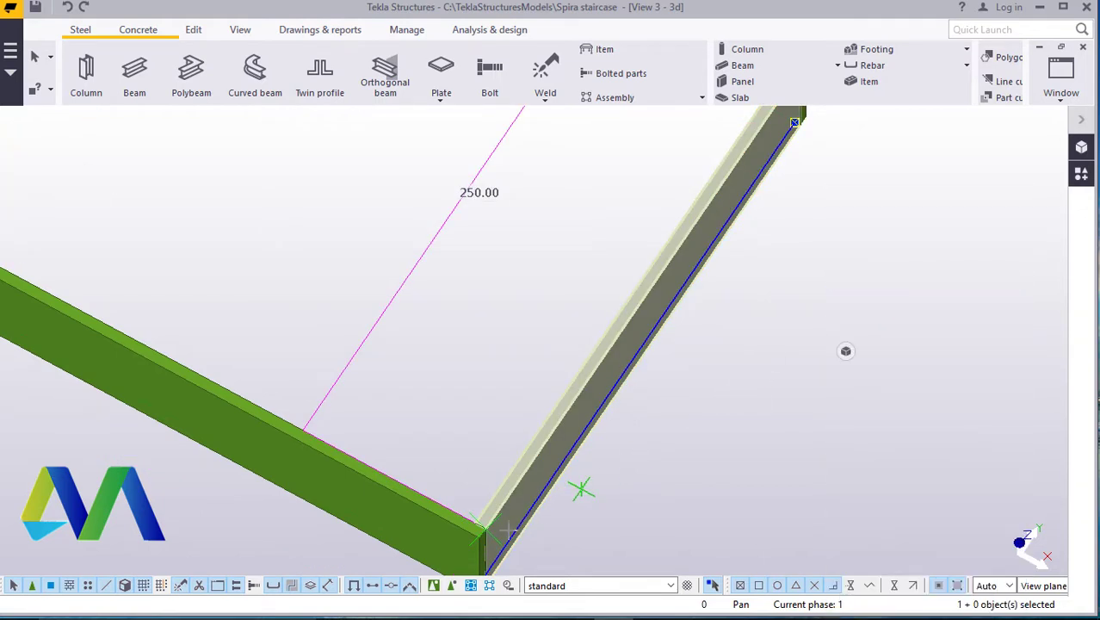
{"action": "scroll", "coordinate": [509, 530], "scroll_direction": "up", "scroll_amount": 5}
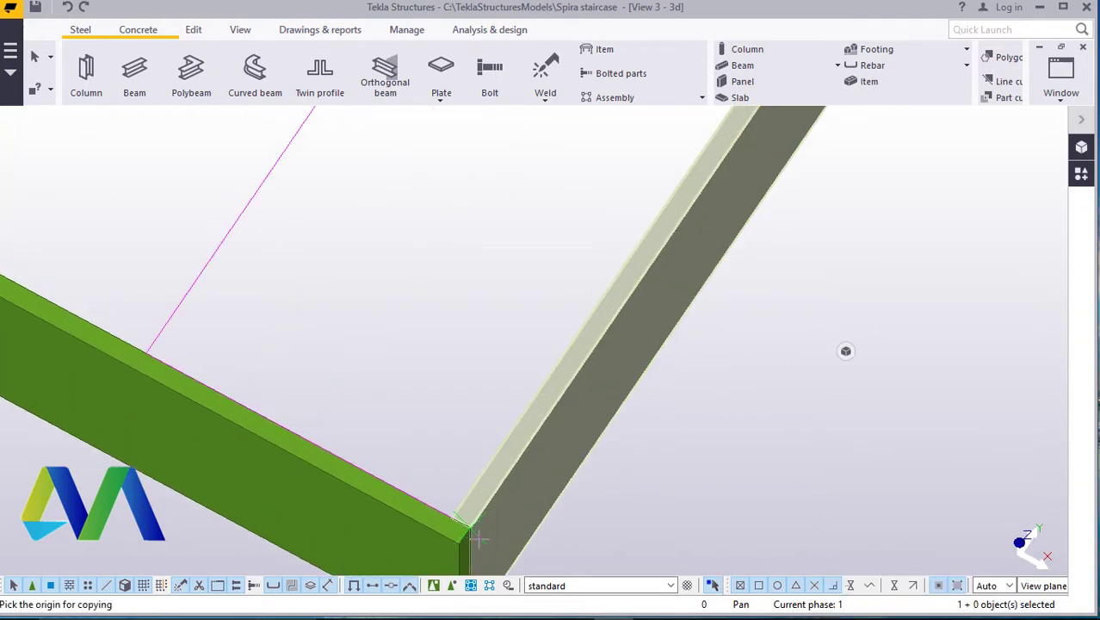
{"action": "left_click", "coordinate": [435, 499]}
{"action": "scroll", "coordinate": [448, 503], "scroll_direction": "down", "scroll_amount": 6}
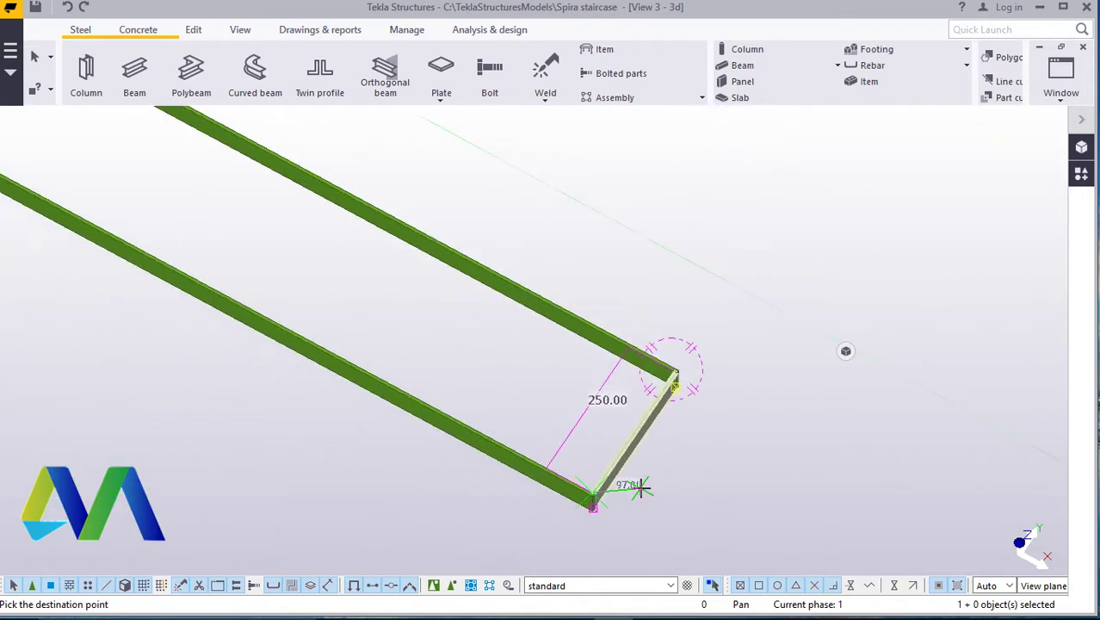
{"action": "scroll", "coordinate": [641, 488], "scroll_direction": "down", "scroll_amount": 3}
{"action": "scroll", "coordinate": [318, 357], "scroll_direction": "up", "scroll_amount": 8}
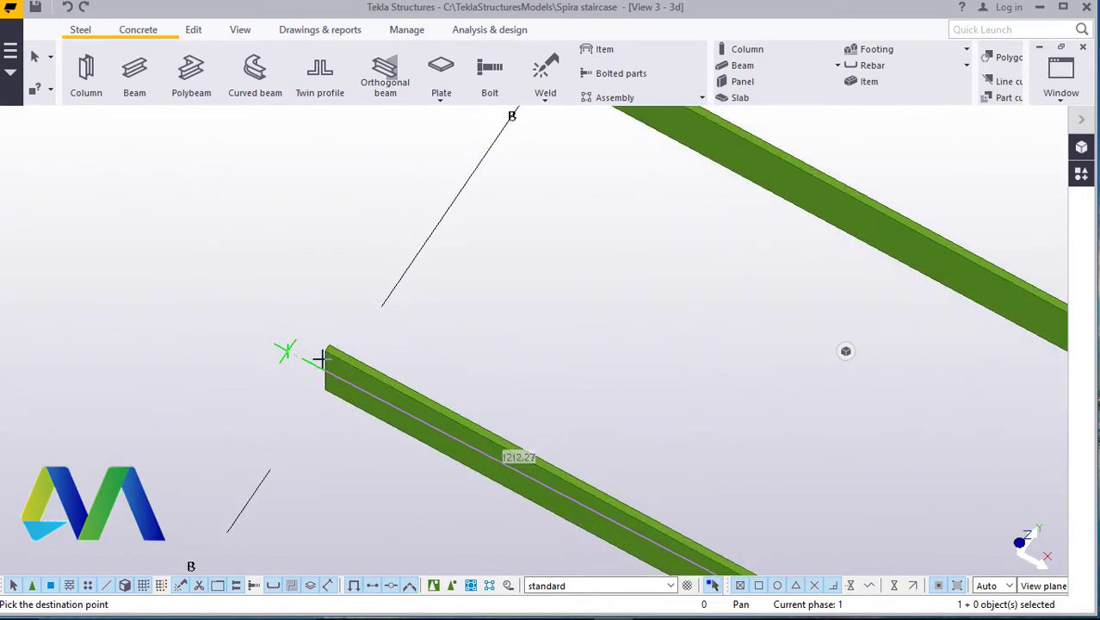
{"action": "scroll", "coordinate": [327, 353], "scroll_direction": "up", "scroll_amount": 5}
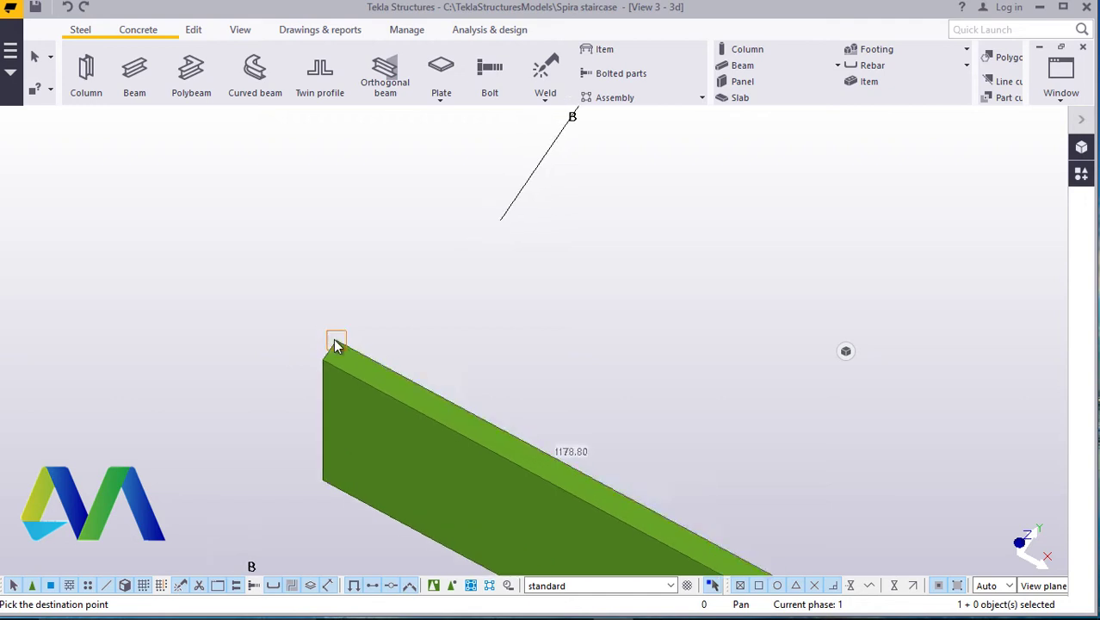
{"action": "left_click", "coordinate": [334, 341]}
{"action": "right_click", "coordinate": [184, 266]}
{"action": "left_click", "coordinate": [221, 279]}
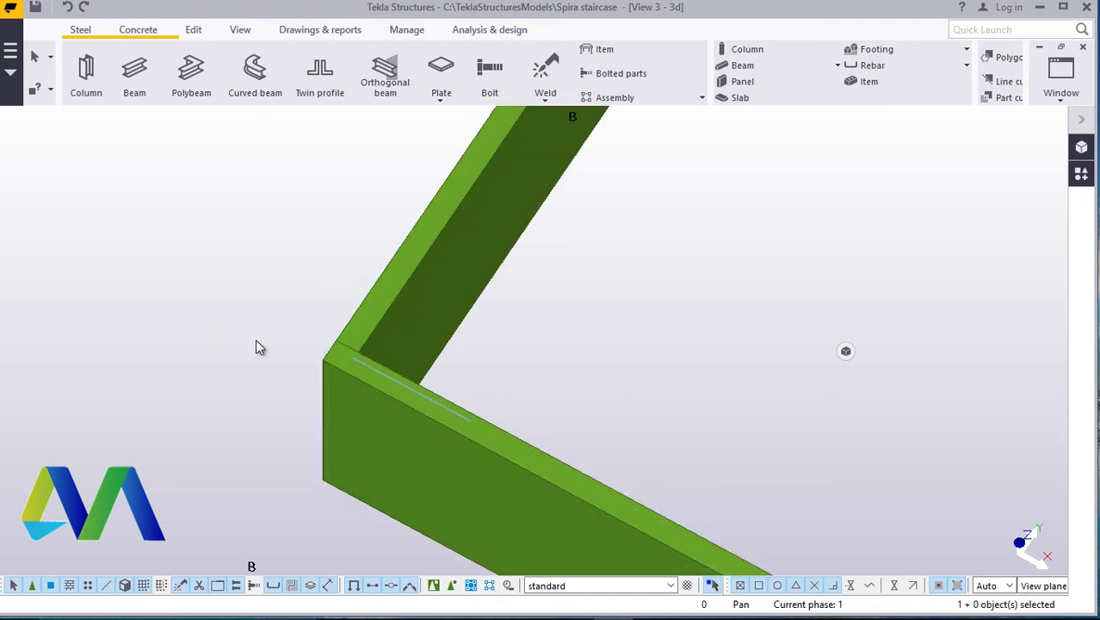
- Copy the front long beam 55 mm toward the back long beam, using its front top end corner as origin
{"action": "scroll", "coordinate": [257, 341], "scroll_direction": "down", "scroll_amount": 1}
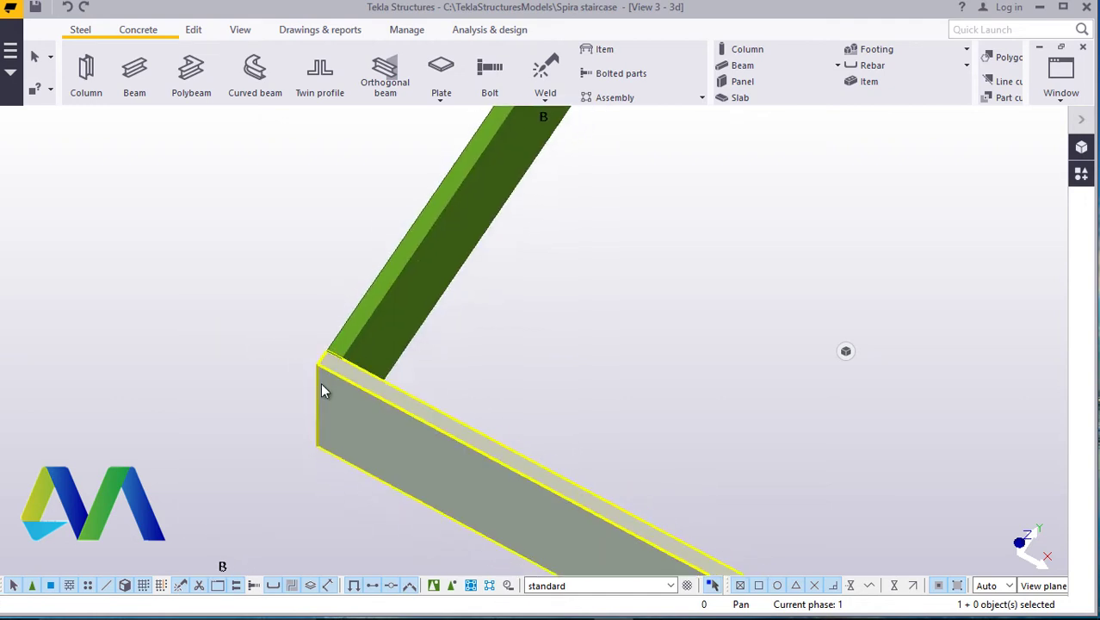
{"action": "scroll", "coordinate": [323, 382], "scroll_direction": "down", "scroll_amount": 4}
{"action": "scroll", "coordinate": [359, 362], "scroll_direction": "down", "scroll_amount": 3}
{"action": "scroll", "coordinate": [443, 192], "scroll_direction": "up", "scroll_amount": 7}
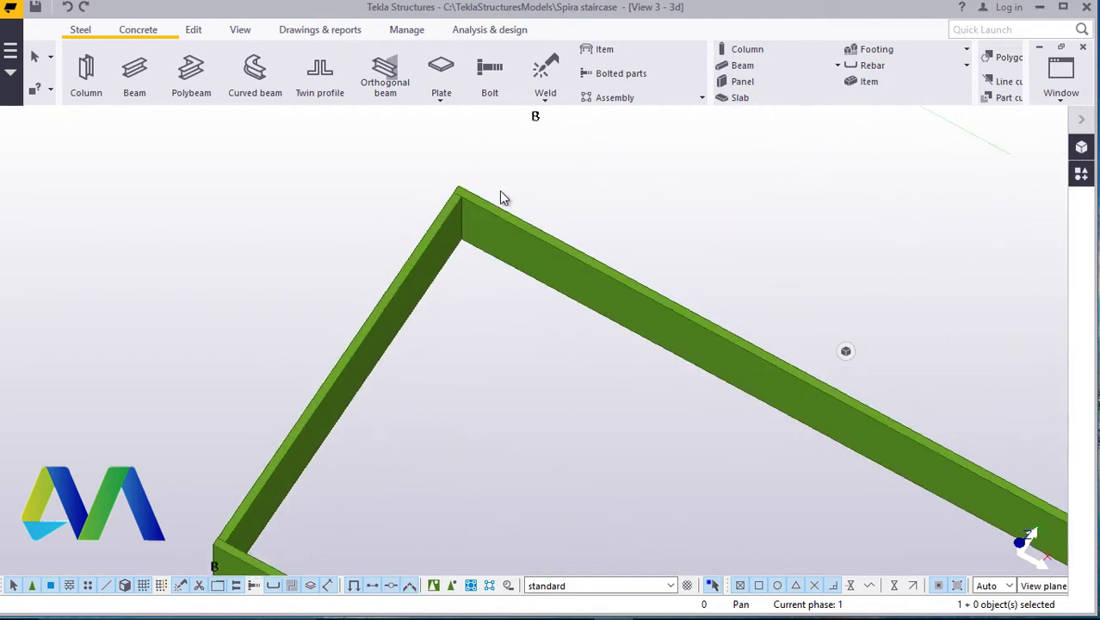
{"action": "scroll", "coordinate": [387, 252], "scroll_direction": "down", "scroll_amount": 6}
{"action": "scroll", "coordinate": [228, 446], "scroll_direction": "up", "scroll_amount": 5}
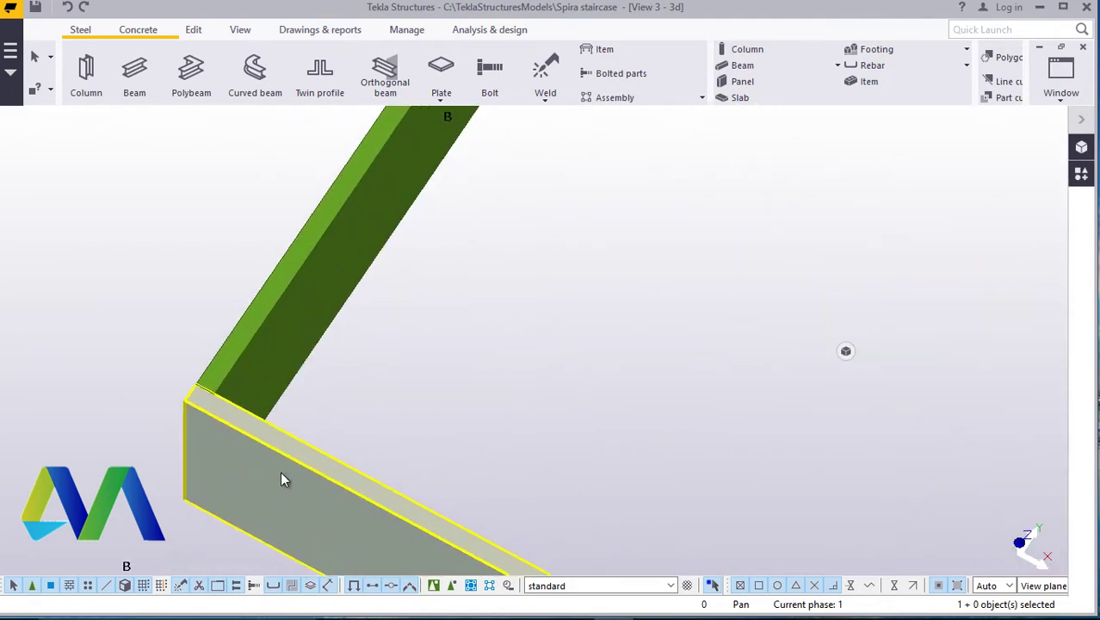
{"action": "right_click", "coordinate": [530, 294]}
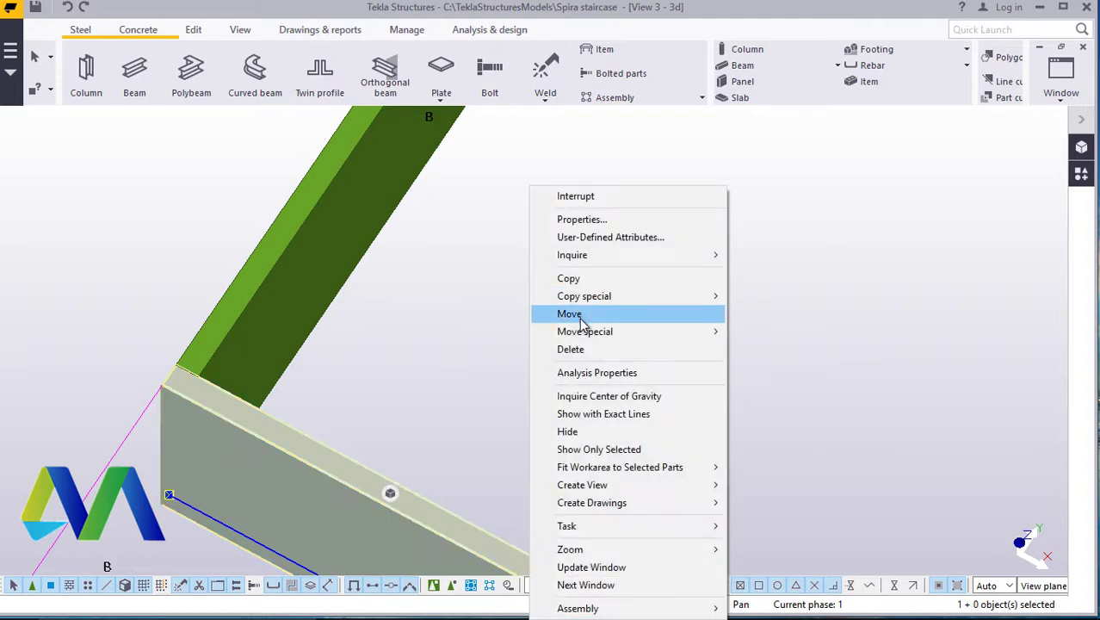
{"action": "left_click", "coordinate": [575, 279]}
{"action": "scroll", "coordinate": [153, 384], "scroll_direction": "up", "scroll_amount": 2}
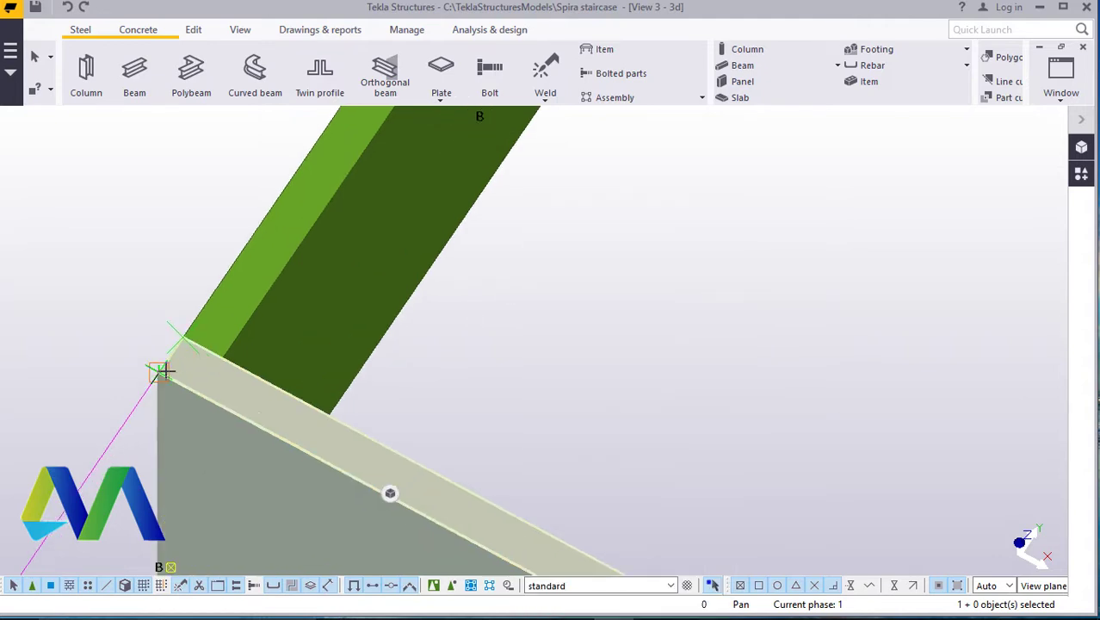
{"action": "left_click", "coordinate": [154, 371]}
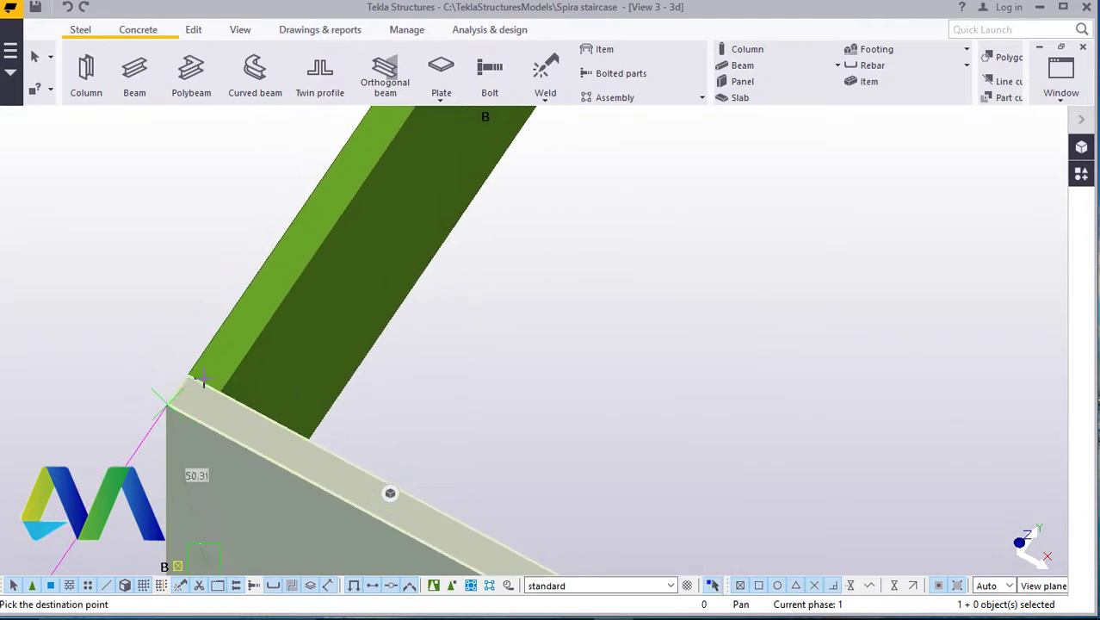
{"action": "type", "text": "55"}
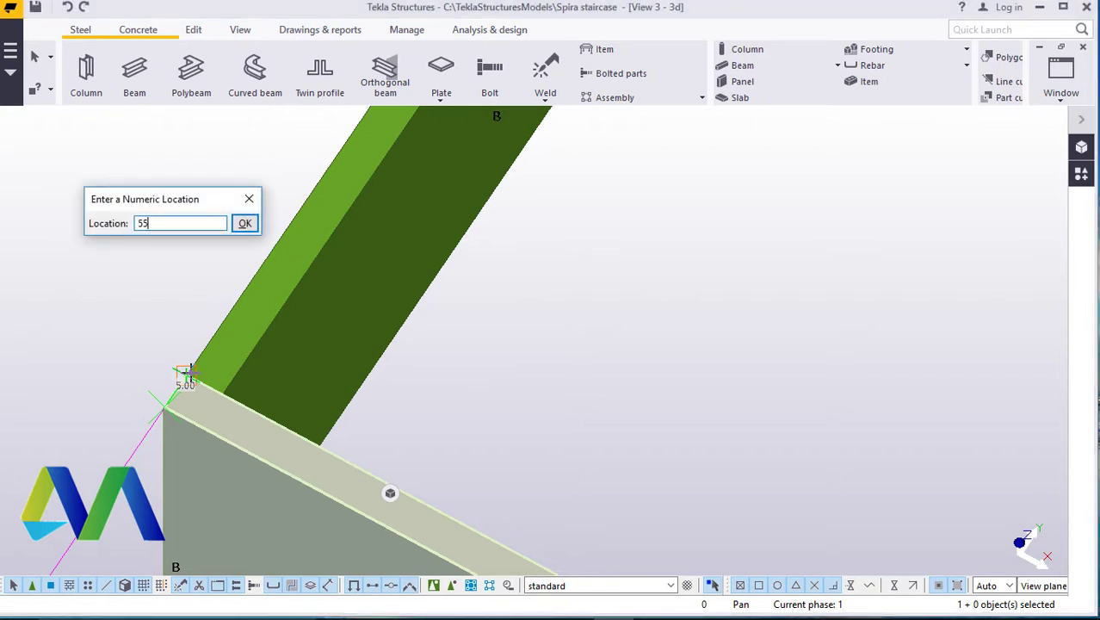
{"action": "key", "text": "Return"}
{"action": "right_click", "coordinate": [136, 245]}
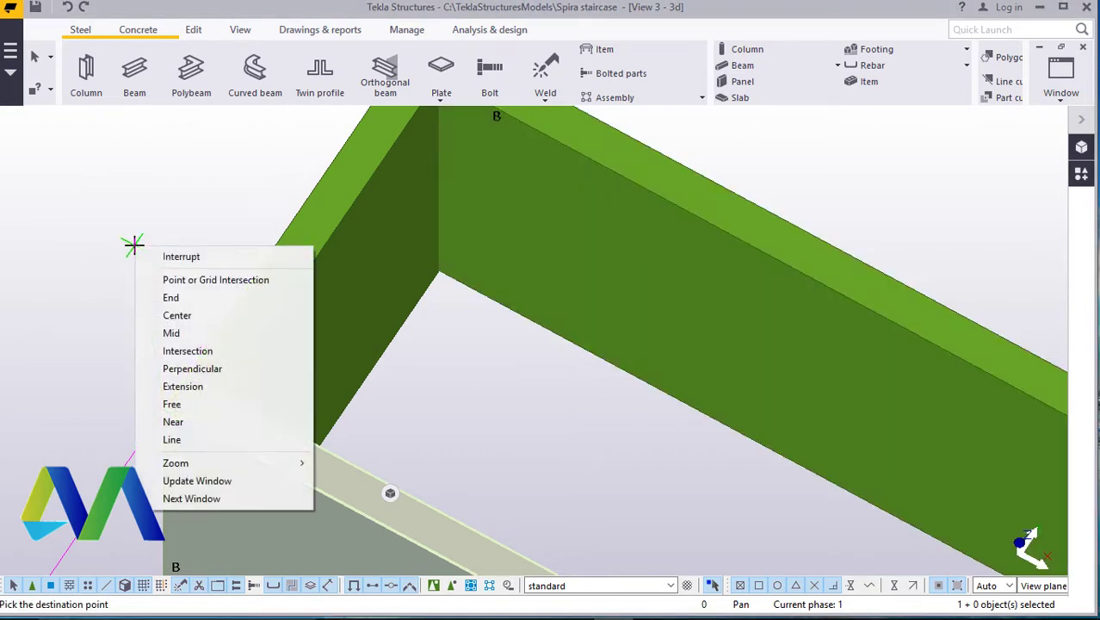
{"action": "left_click", "coordinate": [169, 259]}
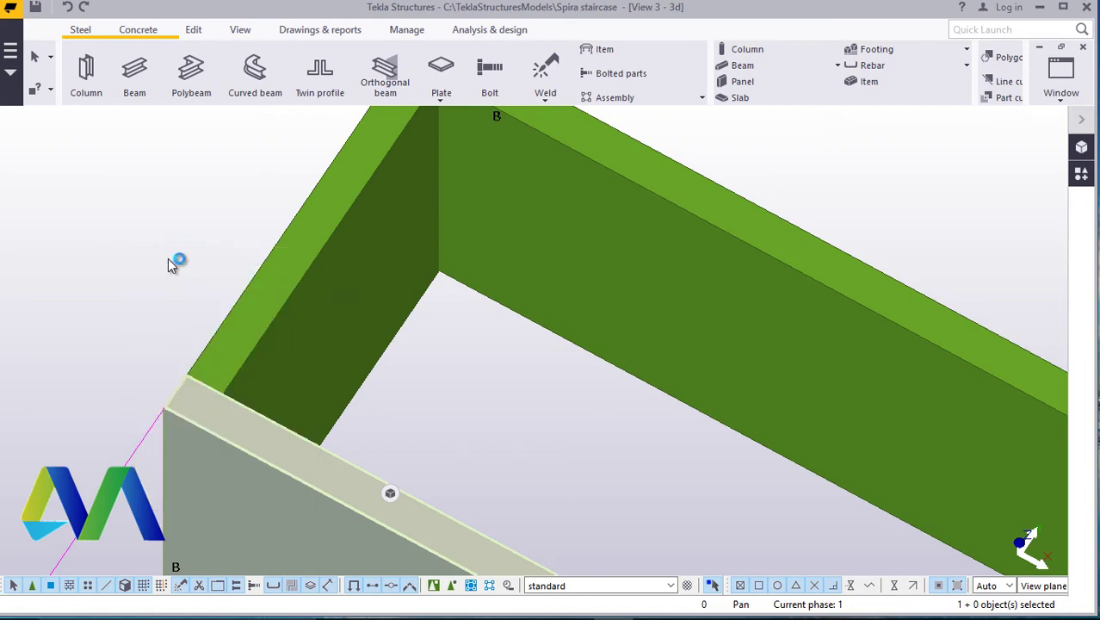
{"action": "left_click", "coordinate": [167, 259]}
- Examine how the end of the new intermediate long beam overlaps the short end beam
{"action": "scroll", "coordinate": [231, 326], "scroll_direction": "down", "scroll_amount": 4}
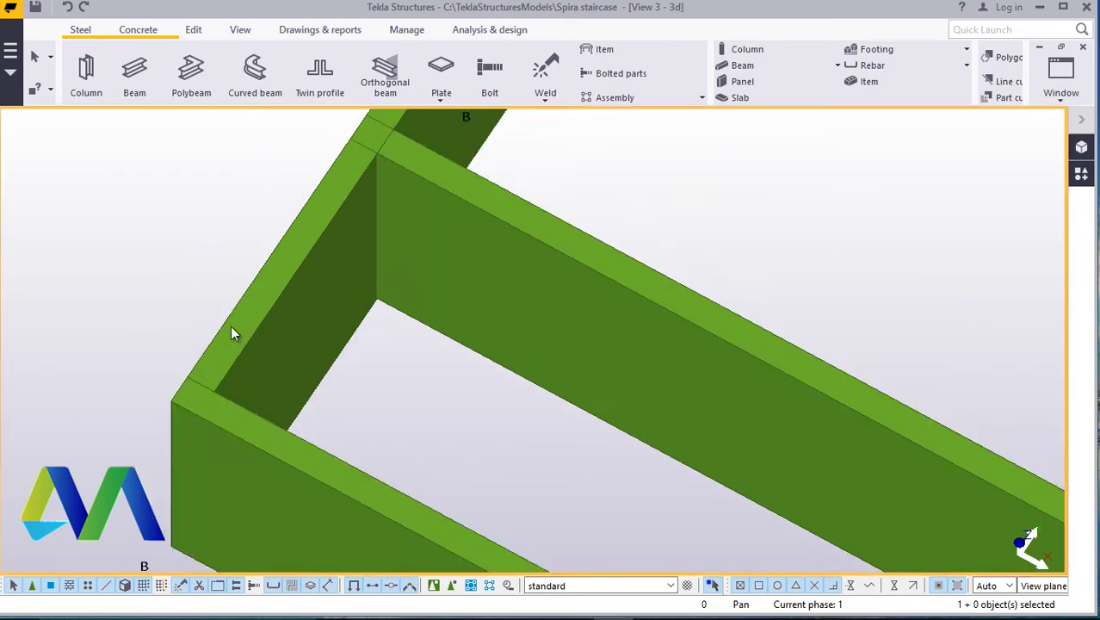
{"action": "scroll", "coordinate": [370, 269], "scroll_direction": "up", "scroll_amount": 5}
{"action": "left_click", "coordinate": [440, 272]}
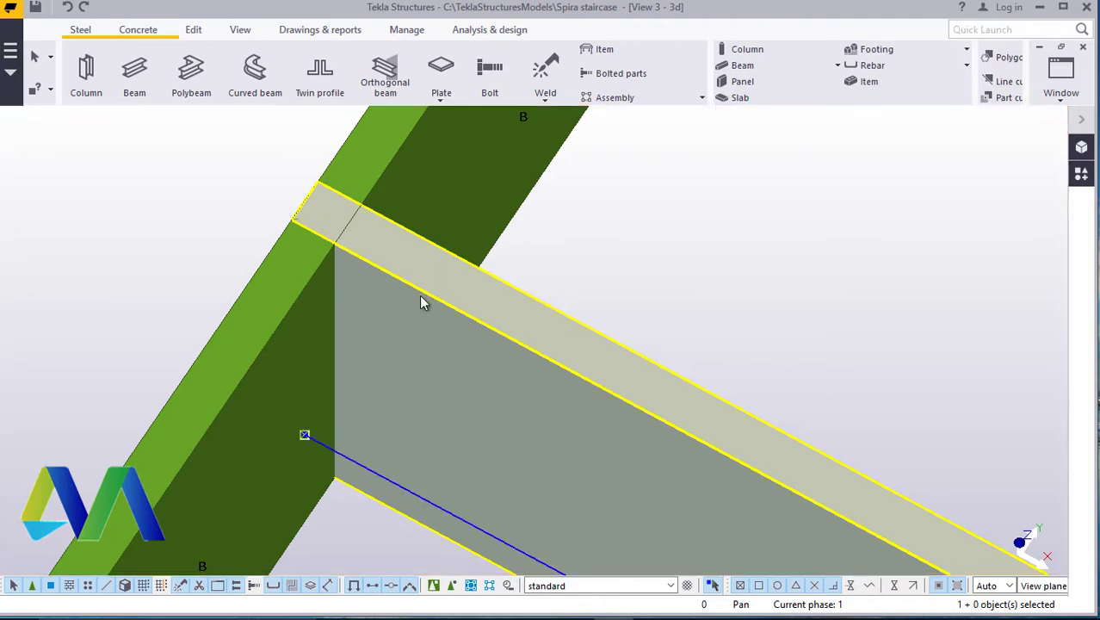
{"action": "left_click", "coordinate": [802, 231]}
{"action": "scroll", "coordinate": [337, 327], "scroll_direction": "down", "scroll_amount": 4}
{"action": "scroll", "coordinate": [471, 337], "scroll_direction": "up", "scroll_amount": 2}
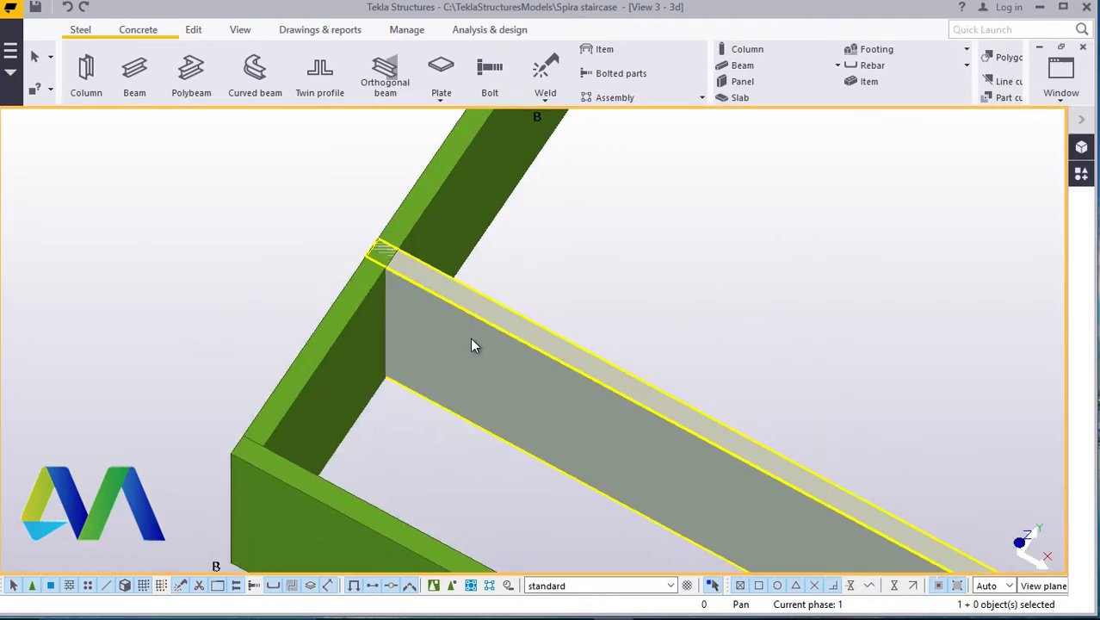
{"action": "scroll", "coordinate": [305, 336], "scroll_direction": "down", "scroll_amount": 3}
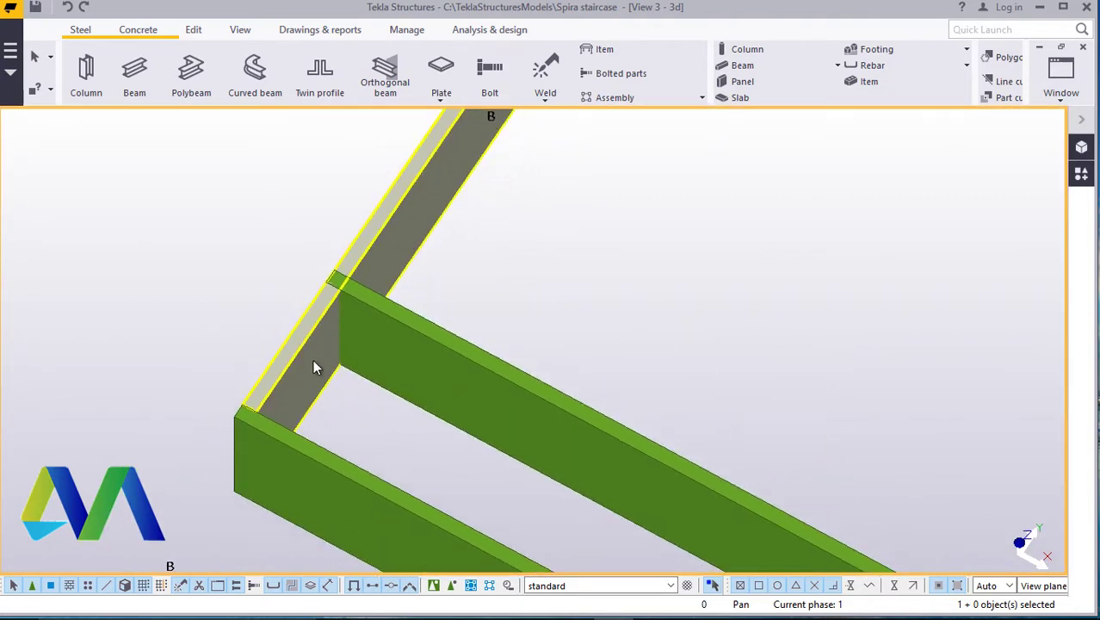
{"action": "scroll", "coordinate": [308, 384], "scroll_direction": "up", "scroll_amount": 2}
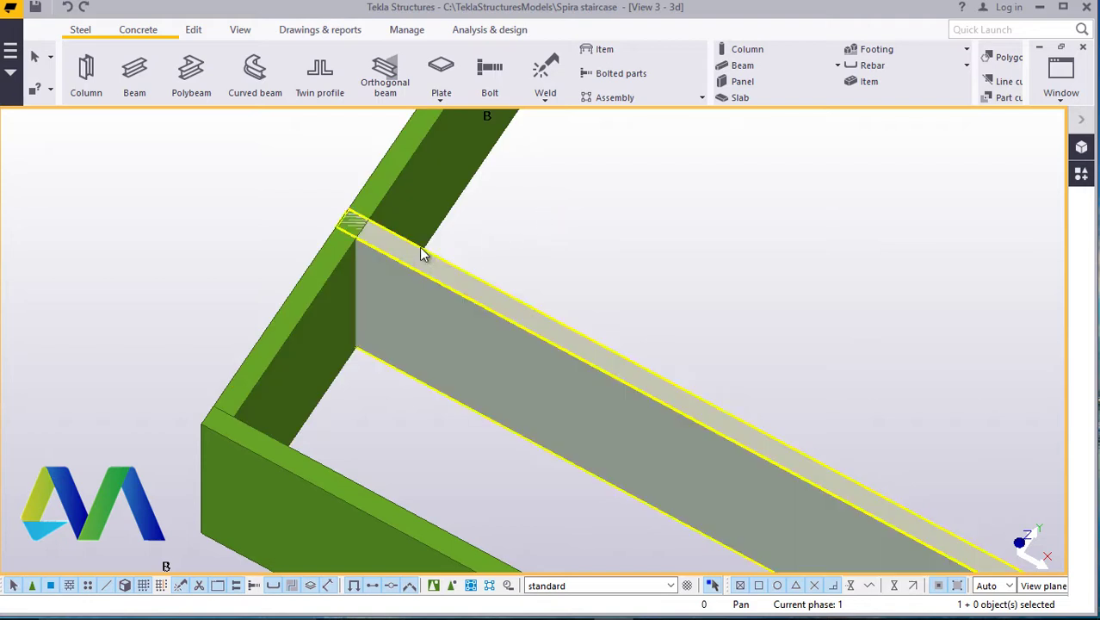
- Create a vertical 50 mm beam upward at the inner corner between the intermediate and short end beams, and review its properties
{"action": "left_click", "coordinate": [136, 94]}
{"action": "scroll", "coordinate": [363, 310], "scroll_direction": "up", "scroll_amount": 3}
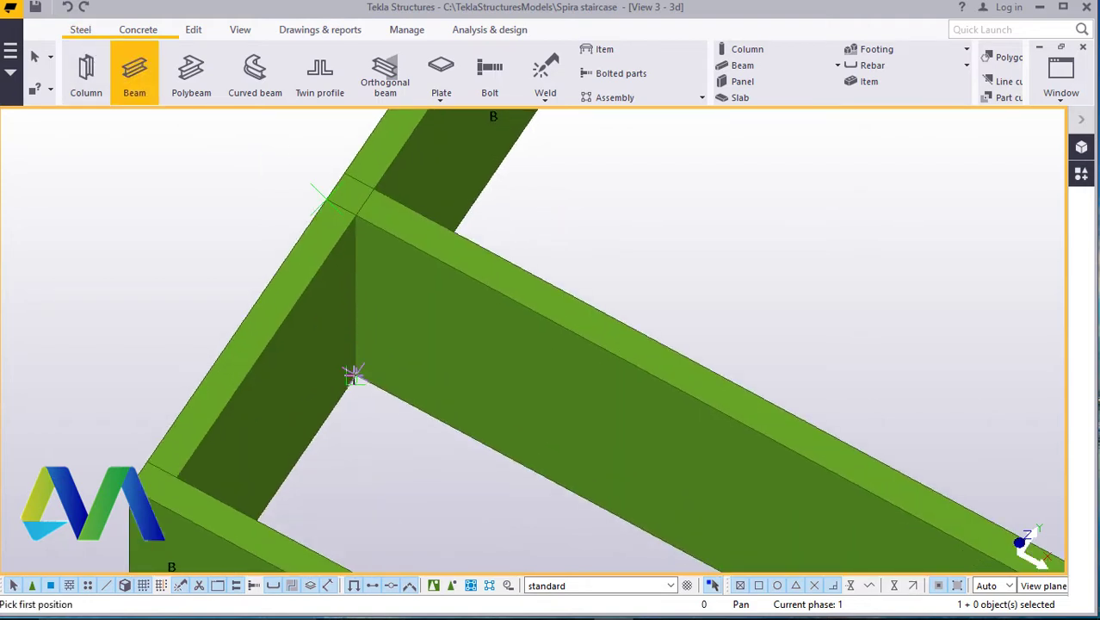
{"action": "left_click", "coordinate": [354, 376]}
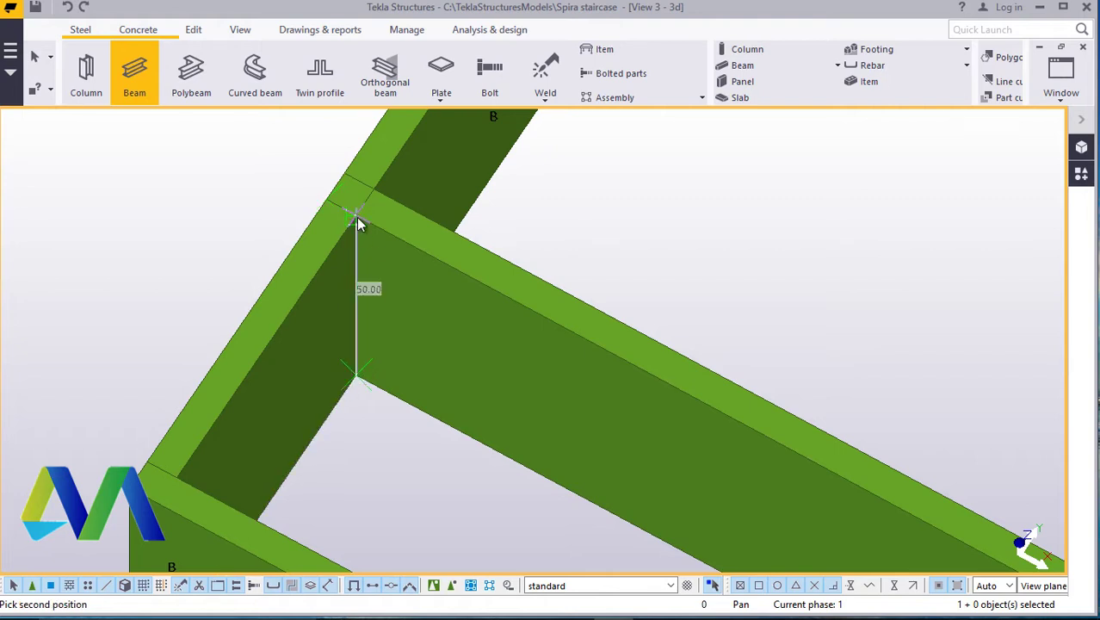
{"action": "left_click", "coordinate": [360, 222]}
{"action": "right_click", "coordinate": [106, 262]}
{"action": "left_click", "coordinate": [121, 274]}
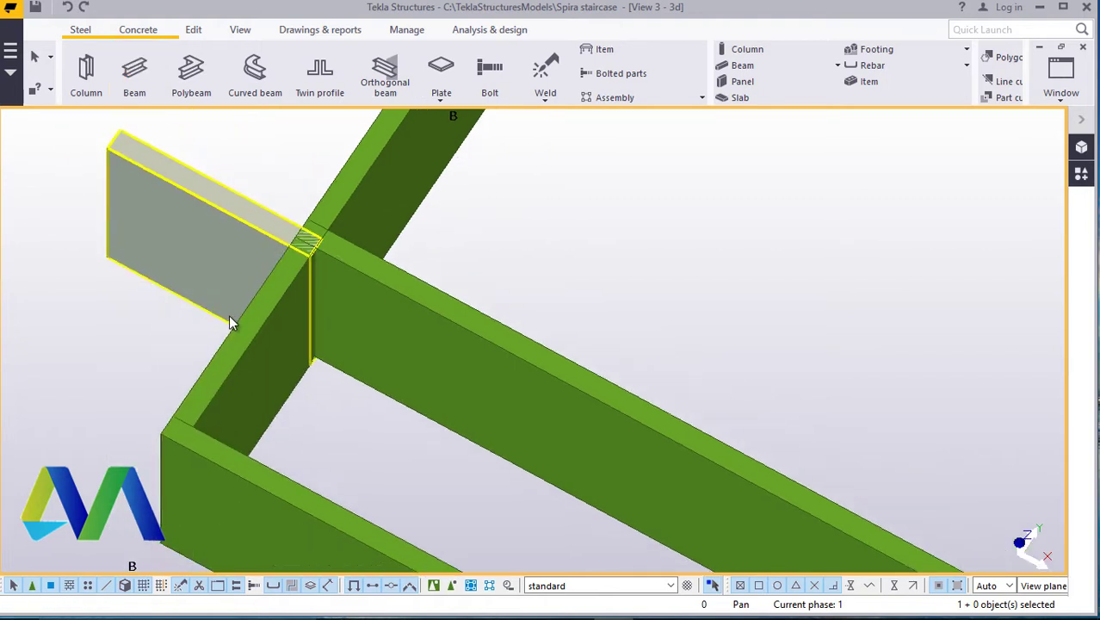
{"action": "double_click", "coordinate": [146, 192]}
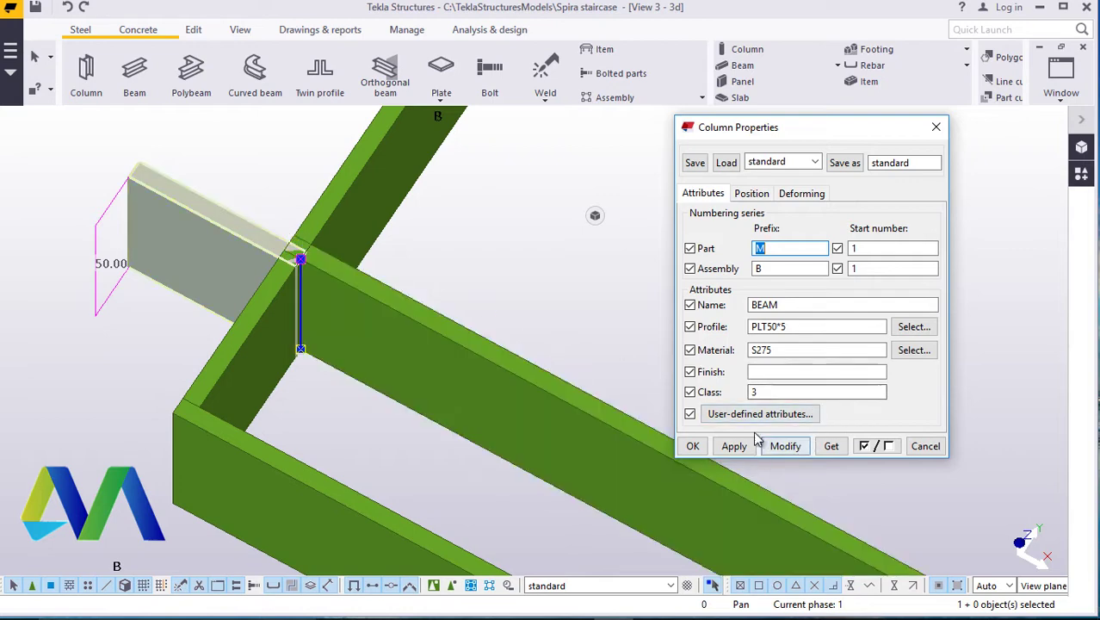
{"action": "left_click", "coordinate": [936, 127]}
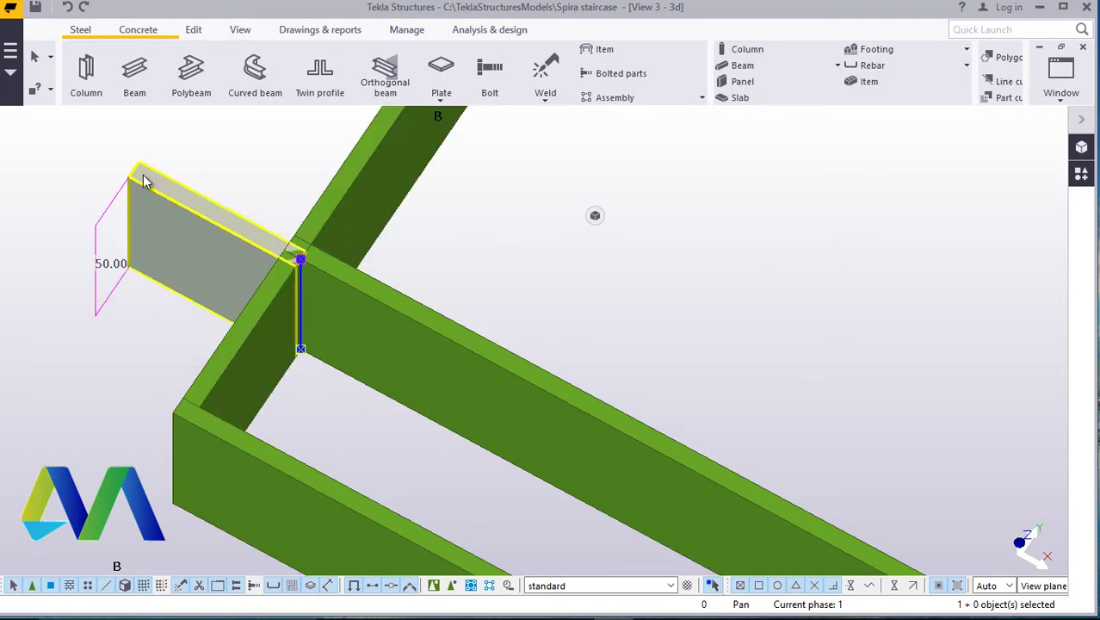
- Move the vertical plate by its outer top back corner to the inner corner between the short end beam and the intermediate beam
{"action": "scroll", "coordinate": [144, 182], "scroll_direction": "up", "scroll_amount": 3}
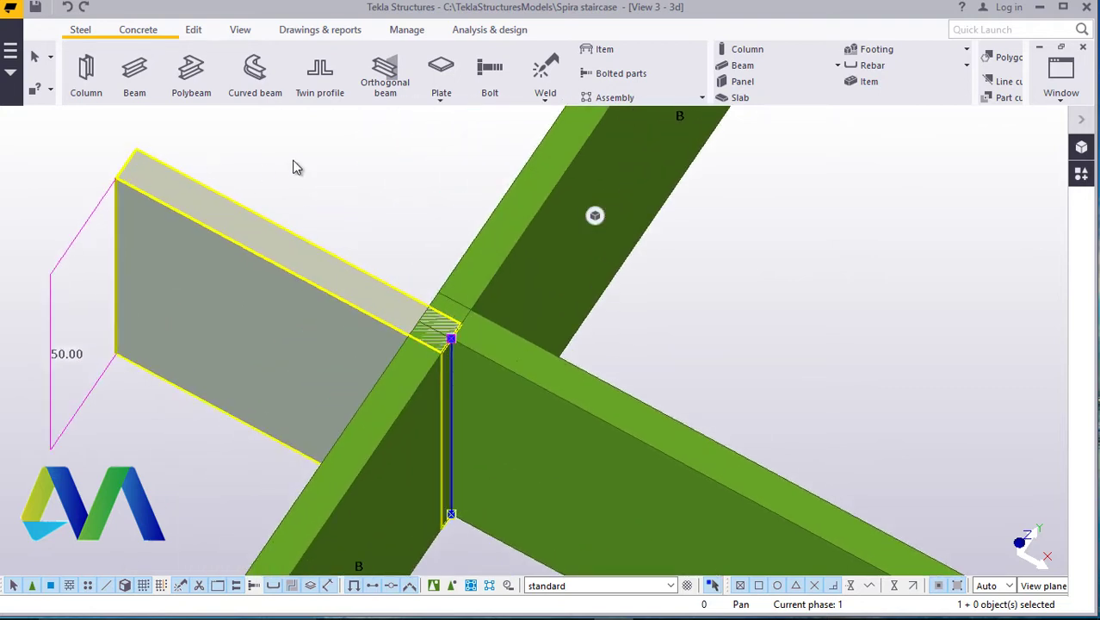
{"action": "right_click", "coordinate": [306, 148]}
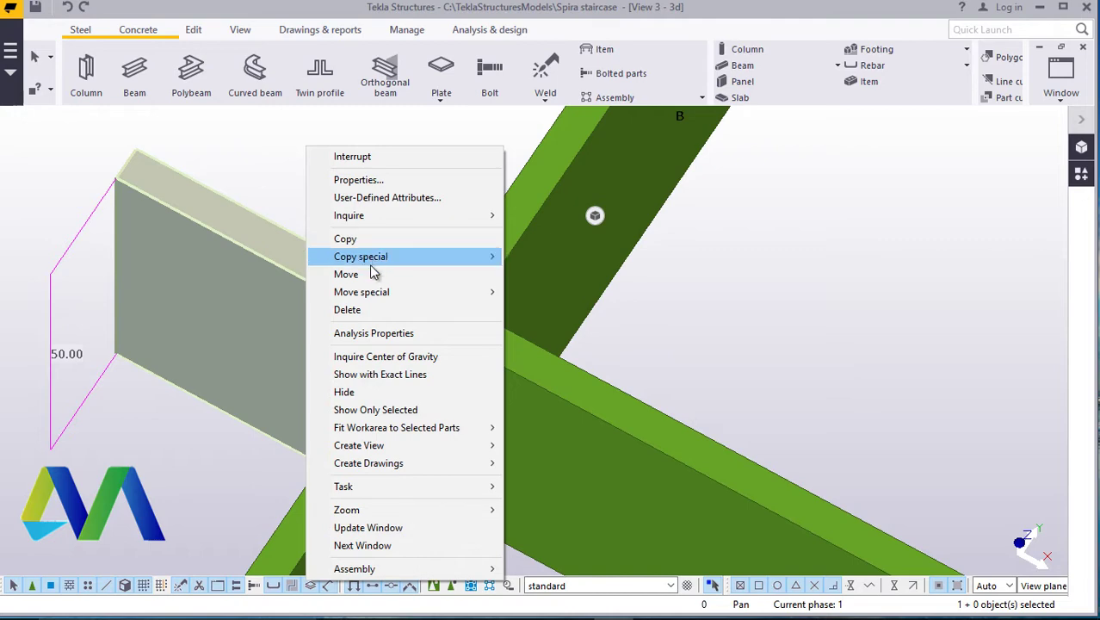
{"action": "left_click", "coordinate": [369, 275]}
{"action": "scroll", "coordinate": [185, 167], "scroll_direction": "up", "scroll_amount": 1}
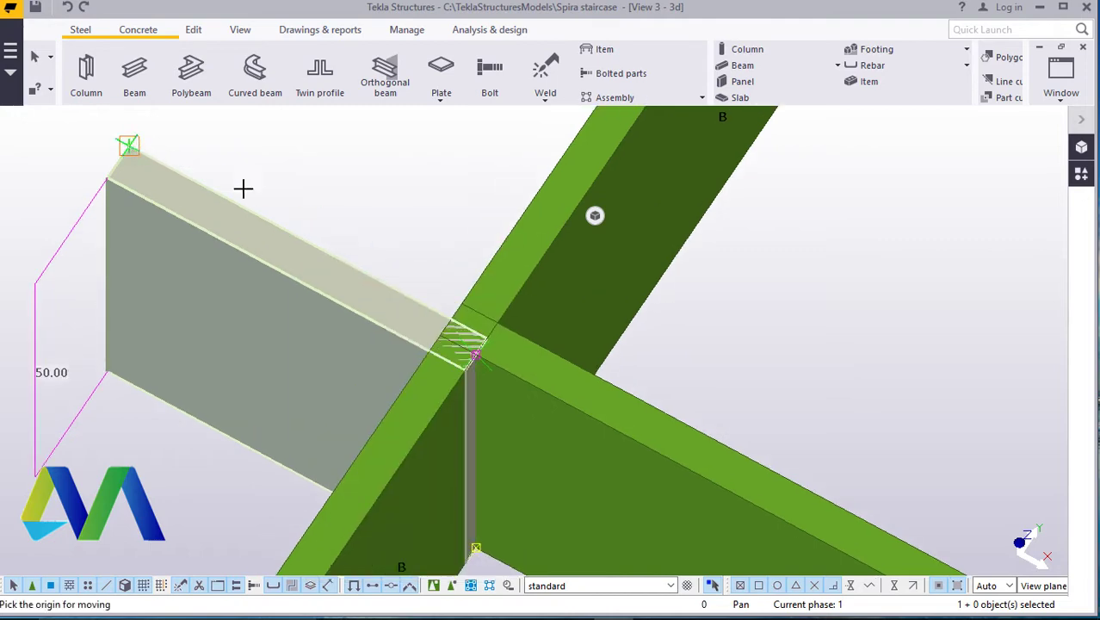
{"action": "left_click", "coordinate": [127, 145]}
{"action": "scroll", "coordinate": [464, 340], "scroll_direction": "up", "scroll_amount": 3}
{"action": "left_click", "coordinate": [449, 346]}
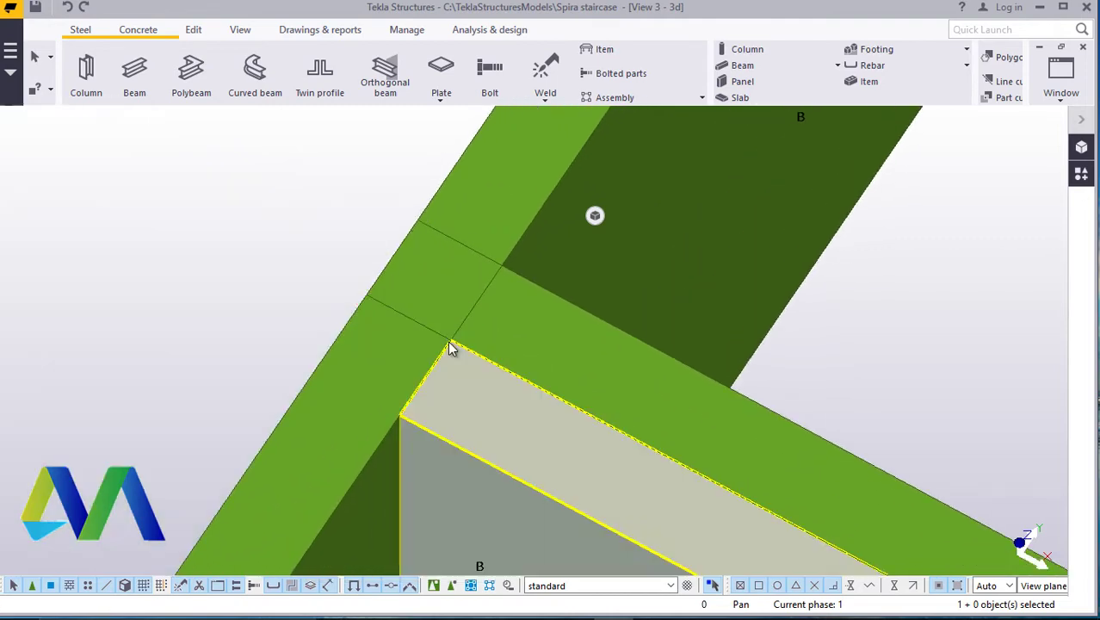
{"action": "scroll", "coordinate": [420, 330], "scroll_direction": "down", "scroll_amount": 2}
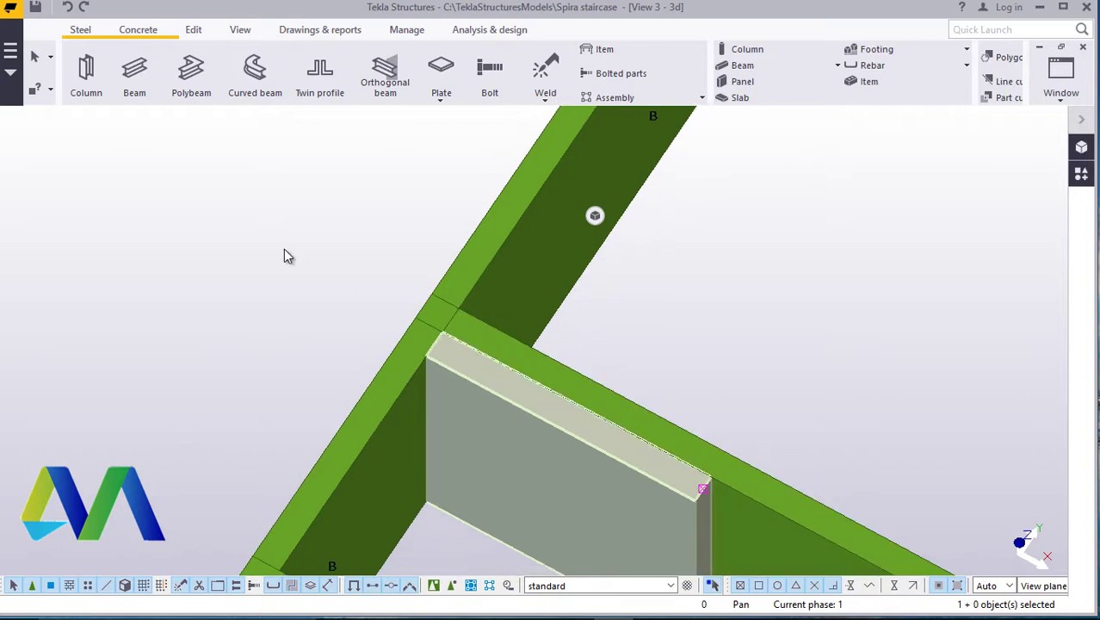
- Change the vertical plate's profile to PLT15*5
{"action": "double_click", "coordinate": [556, 454]}
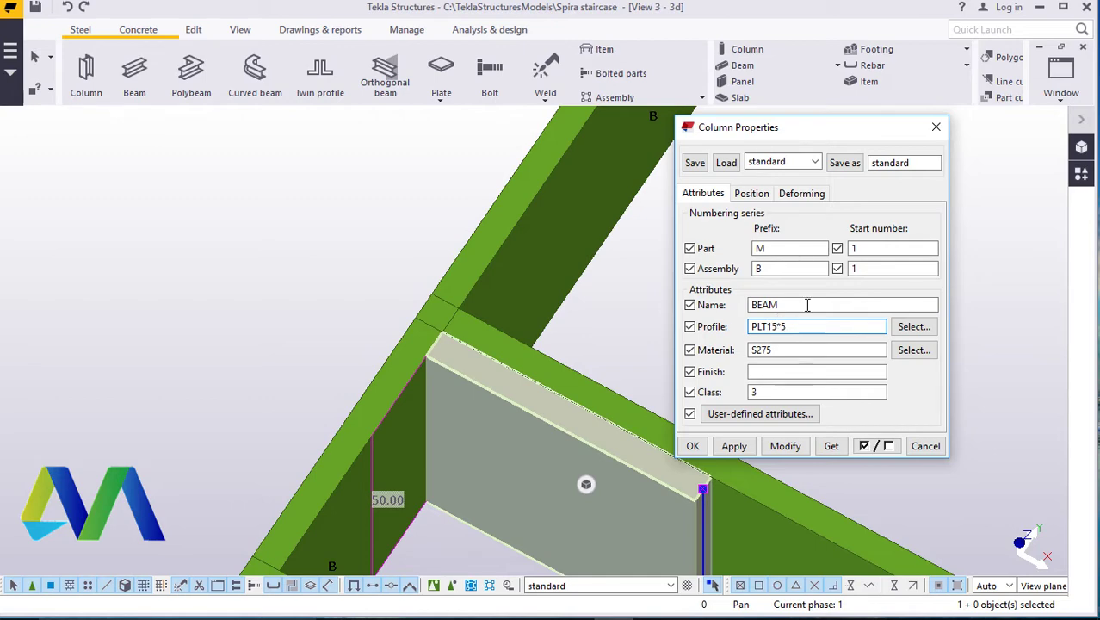
{"action": "left_click", "coordinate": [787, 446]}
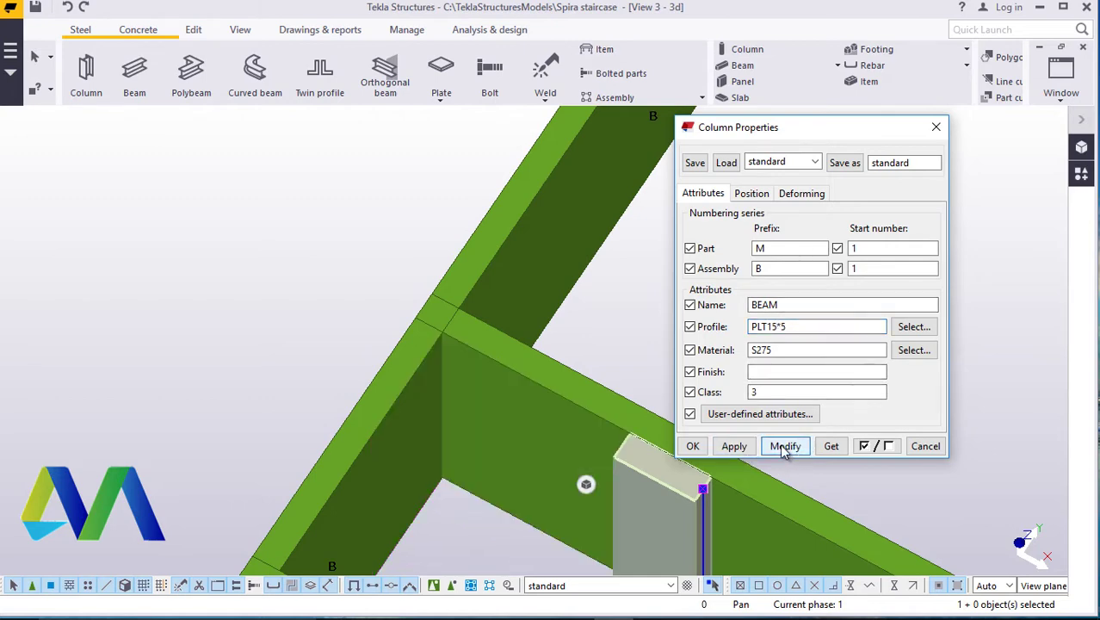
{"action": "left_click", "coordinate": [693, 446]}
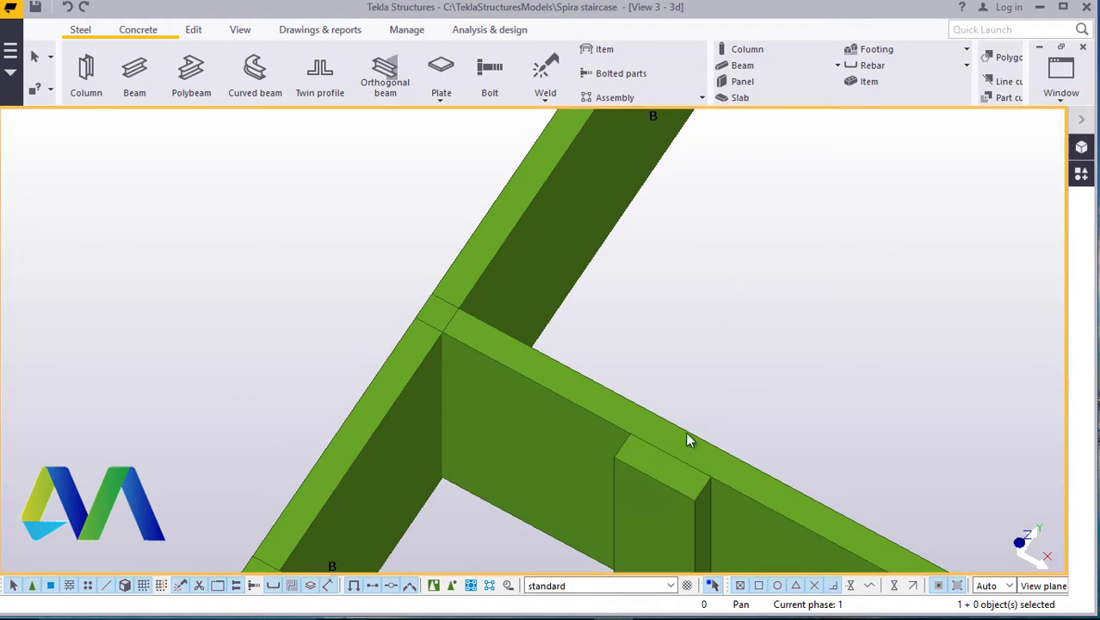
- Move the narrowed vertical plate along the intermediate beam, from its top back corner to the inner corner at the short end beam
{"action": "right_click", "coordinate": [757, 185]}
{"action": "left_click", "coordinate": [824, 313]}
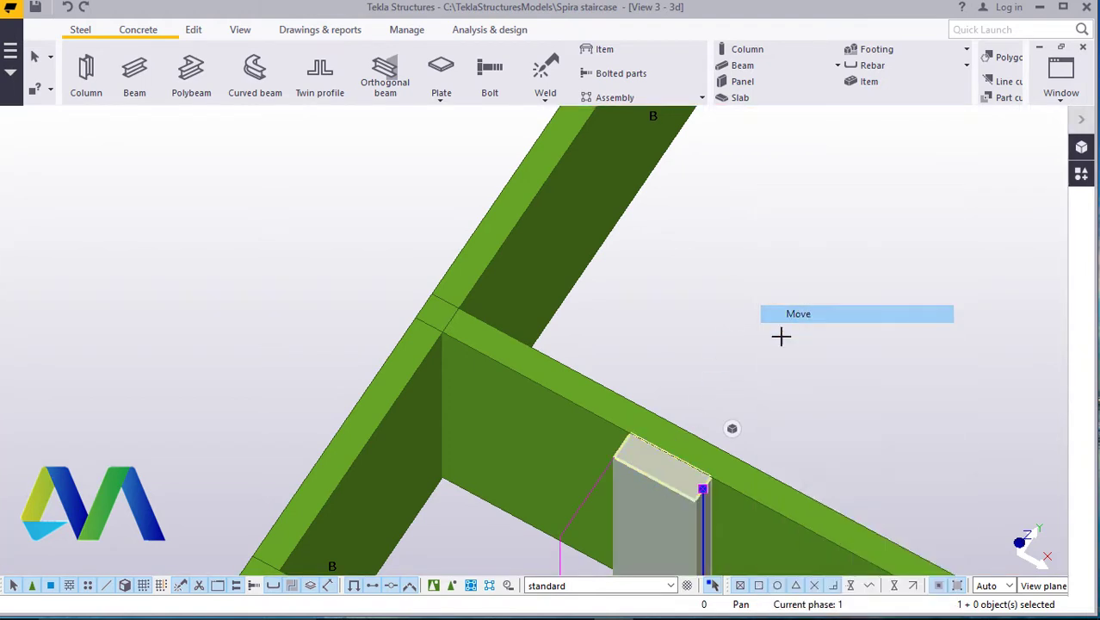
{"action": "left_click", "coordinate": [628, 436]}
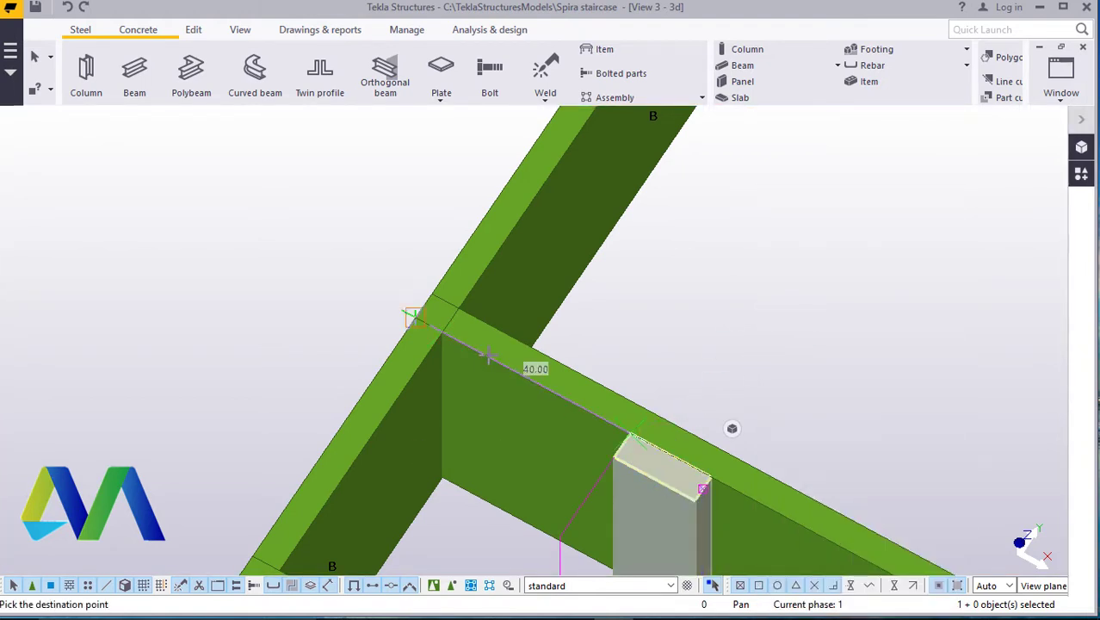
{"action": "left_click", "coordinate": [442, 333]}
{"action": "left_click", "coordinate": [771, 238]}
- Copy the PLT15*5 plate to the front long beam, from its top front corner to the inner corner with the short end beam
{"action": "scroll", "coordinate": [677, 272], "scroll_direction": "down", "scroll_amount": 2}
{"action": "middle_click_drag", "start_coordinate": [568, 316], "coordinate": [637, 296]}
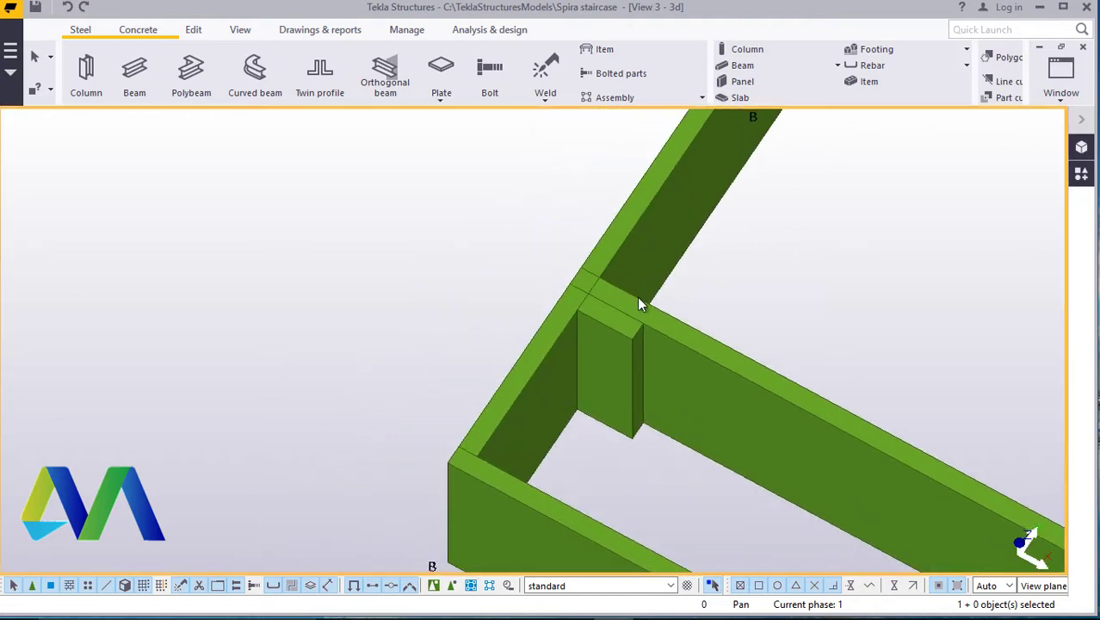
{"action": "scroll", "coordinate": [408, 351], "scroll_direction": "down", "scroll_amount": 3}
{"action": "scroll", "coordinate": [407, 351], "scroll_direction": "up", "scroll_amount": 5}
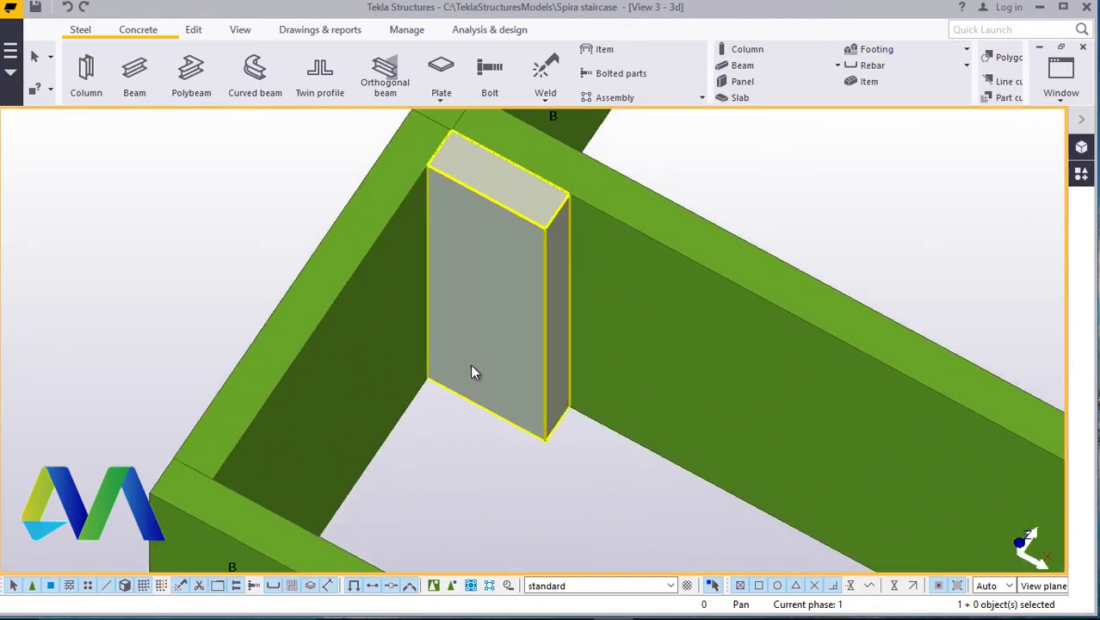
{"action": "left_click", "coordinate": [480, 291]}
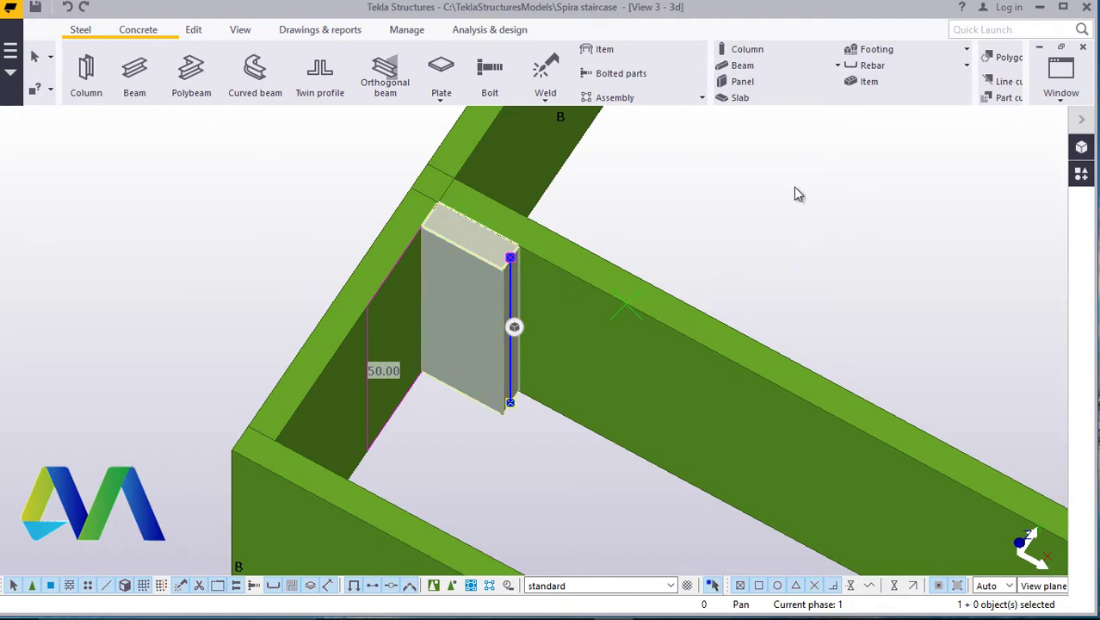
{"action": "right_click", "coordinate": [763, 179]}
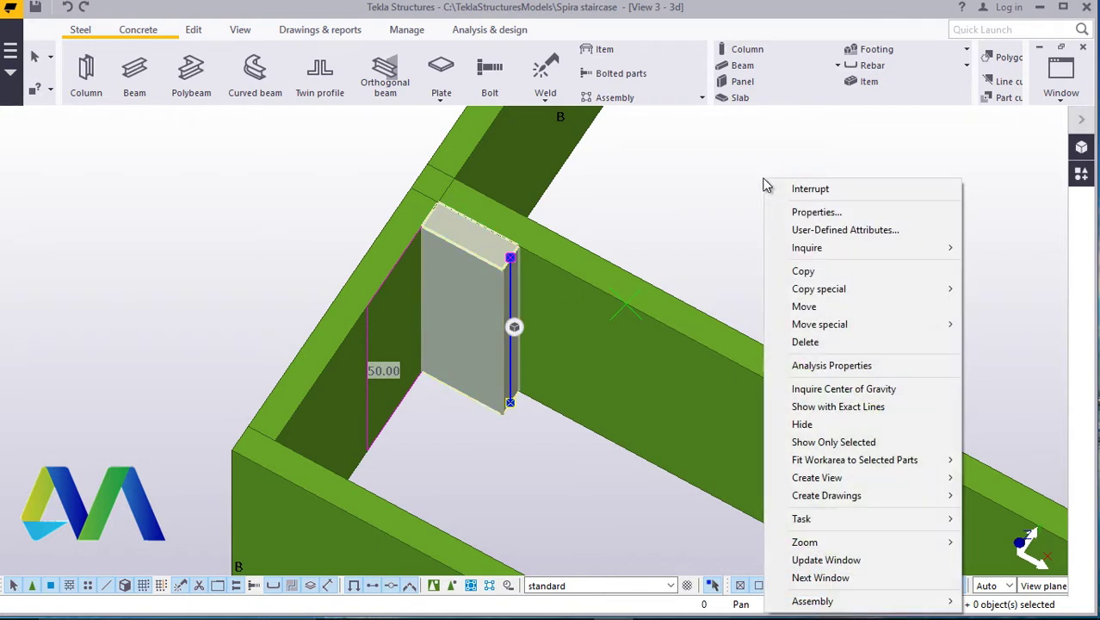
{"action": "left_click", "coordinate": [804, 271]}
{"action": "scroll", "coordinate": [431, 230], "scroll_direction": "up", "scroll_amount": 5}
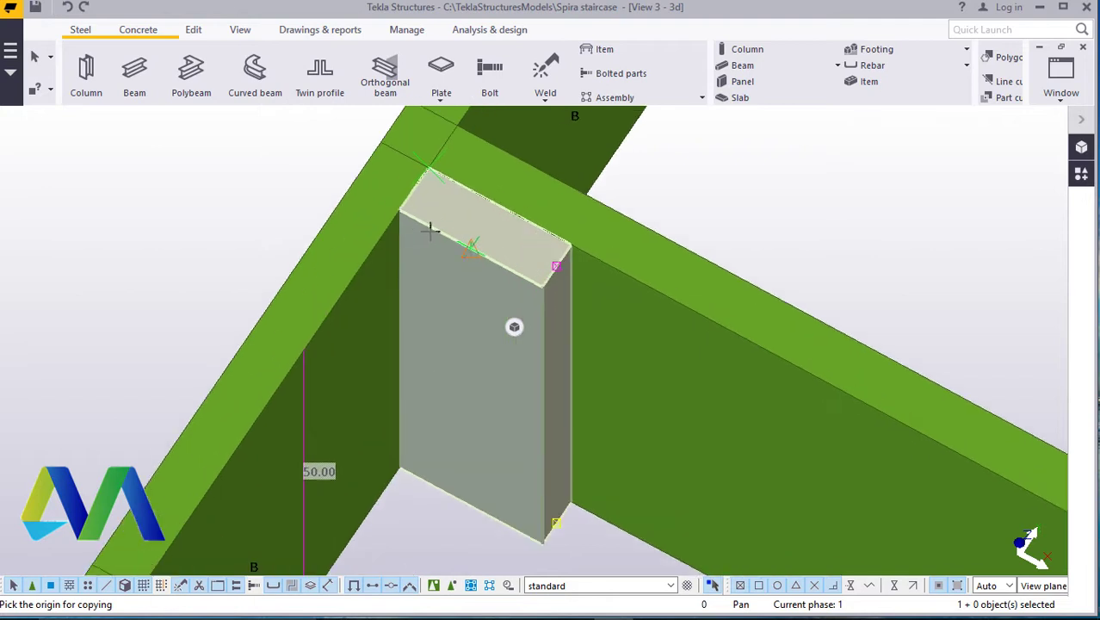
{"action": "left_click", "coordinate": [401, 209]}
{"action": "scroll", "coordinate": [345, 327], "scroll_direction": "down", "scroll_amount": 3}
{"action": "scroll", "coordinate": [284, 387], "scroll_direction": "up", "scroll_amount": 5}
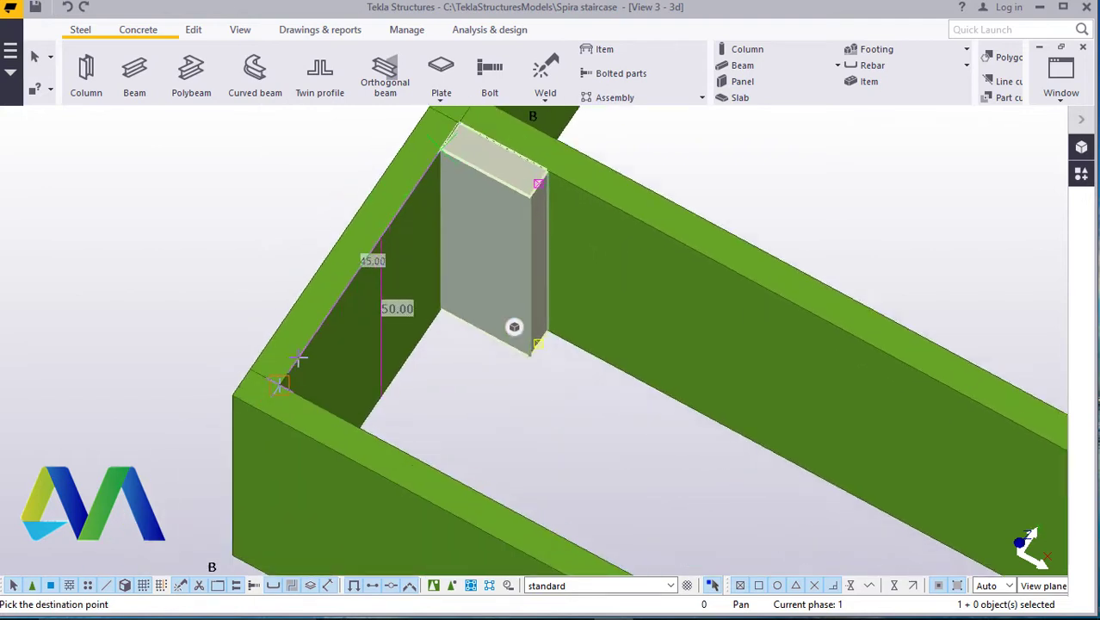
{"action": "left_click", "coordinate": [256, 398]}
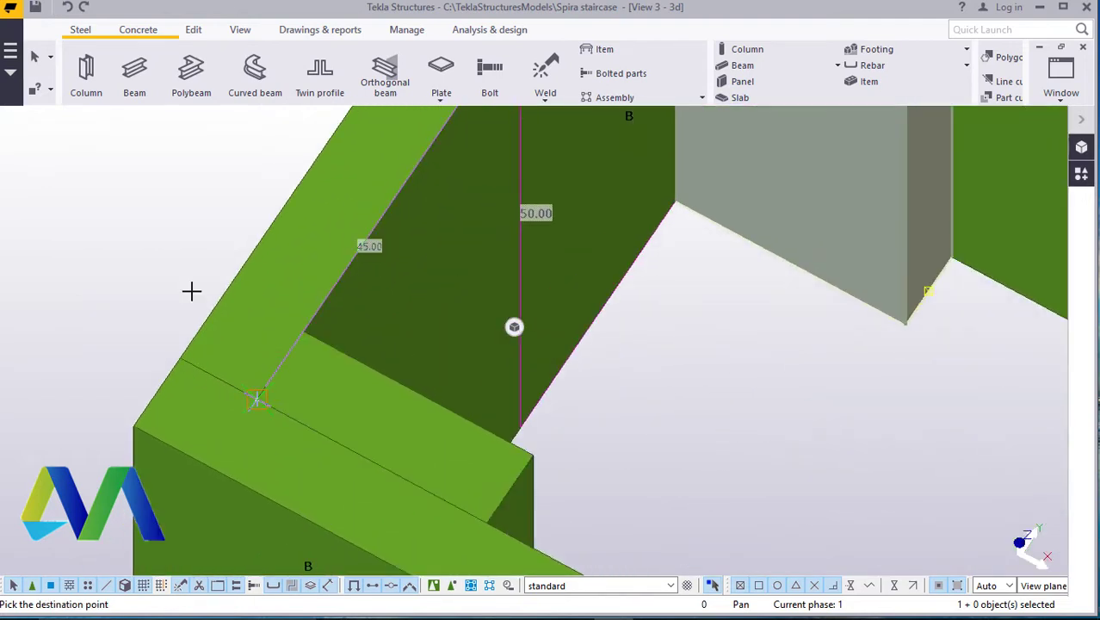
{"action": "right_click", "coordinate": [131, 231]}
{"action": "left_click", "coordinate": [149, 242]}
- Create a bent plate using faces between the free end faces of the two short PLT15*5 plates
{"action": "scroll", "coordinate": [173, 303], "scroll_direction": "down", "scroll_amount": 2}
{"action": "scroll", "coordinate": [191, 312], "scroll_direction": "down", "scroll_amount": 3}
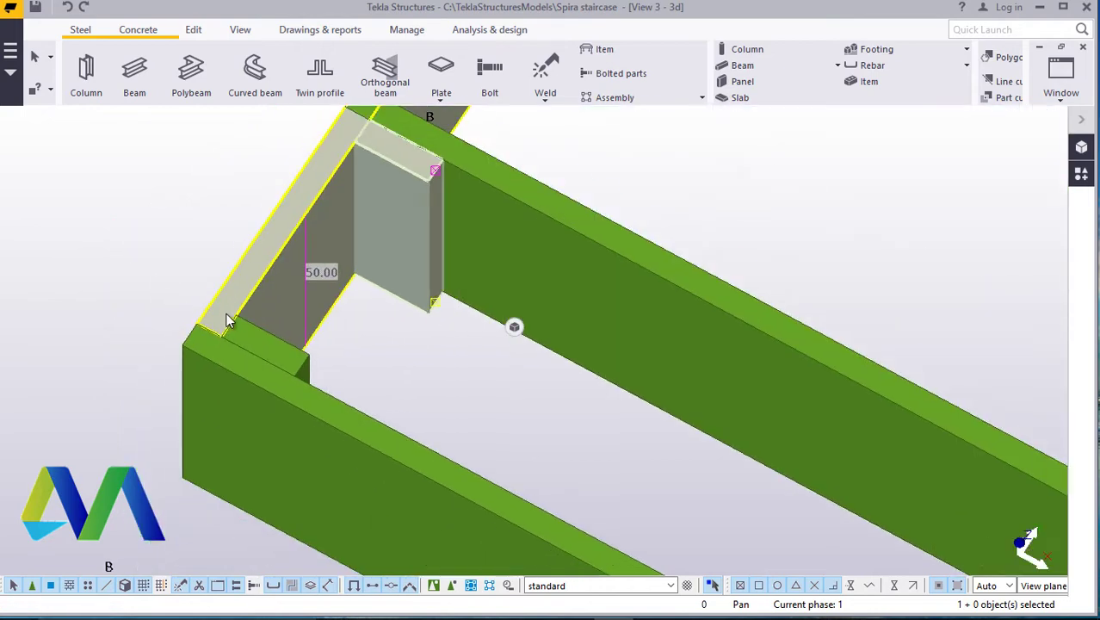
{"action": "scroll", "coordinate": [364, 365], "scroll_direction": "up", "scroll_amount": 3}
{"action": "scroll", "coordinate": [371, 245], "scroll_direction": "up", "scroll_amount": 4}
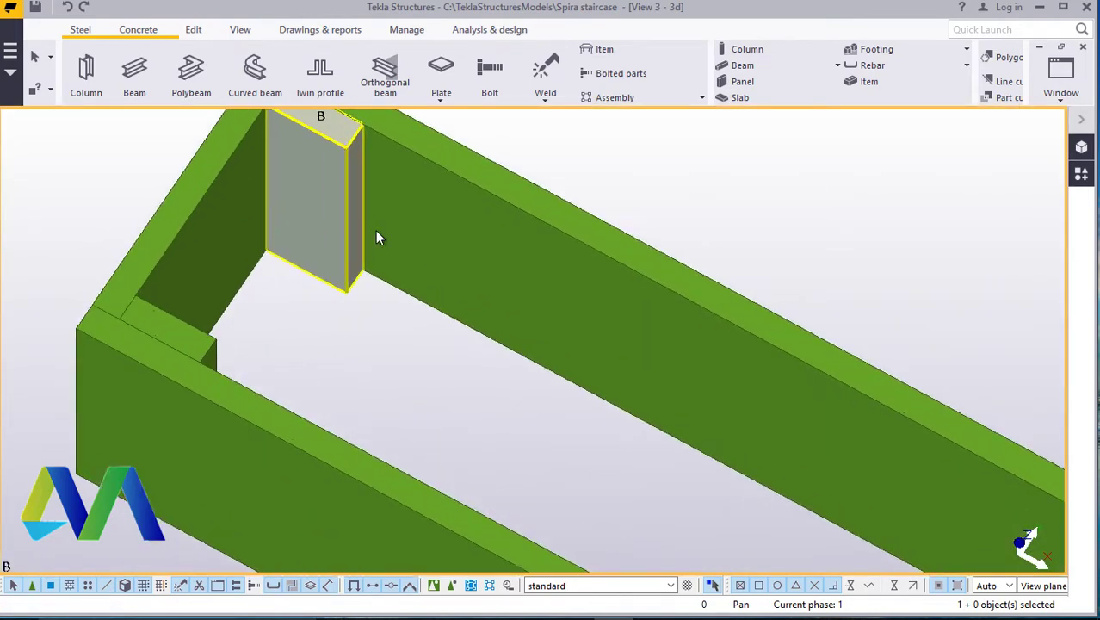
{"action": "scroll", "coordinate": [461, 300], "scroll_direction": "down", "scroll_amount": 5}
{"action": "scroll", "coordinate": [409, 240], "scroll_direction": "up", "scroll_amount": 4}
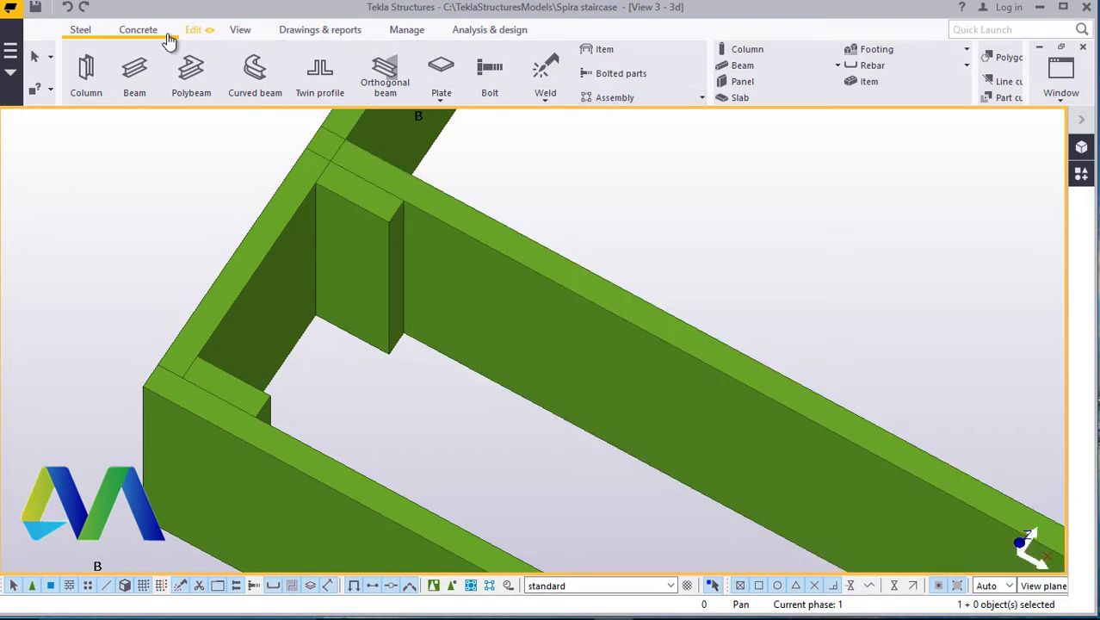
{"action": "left_click", "coordinate": [86, 37]}
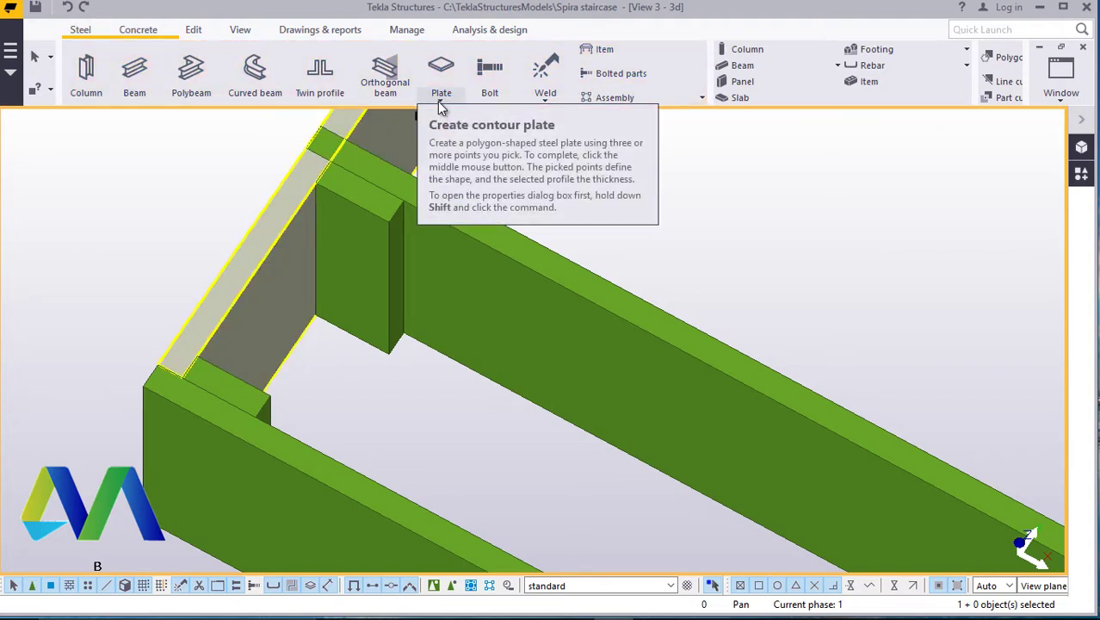
{"action": "left_click", "coordinate": [440, 102]}
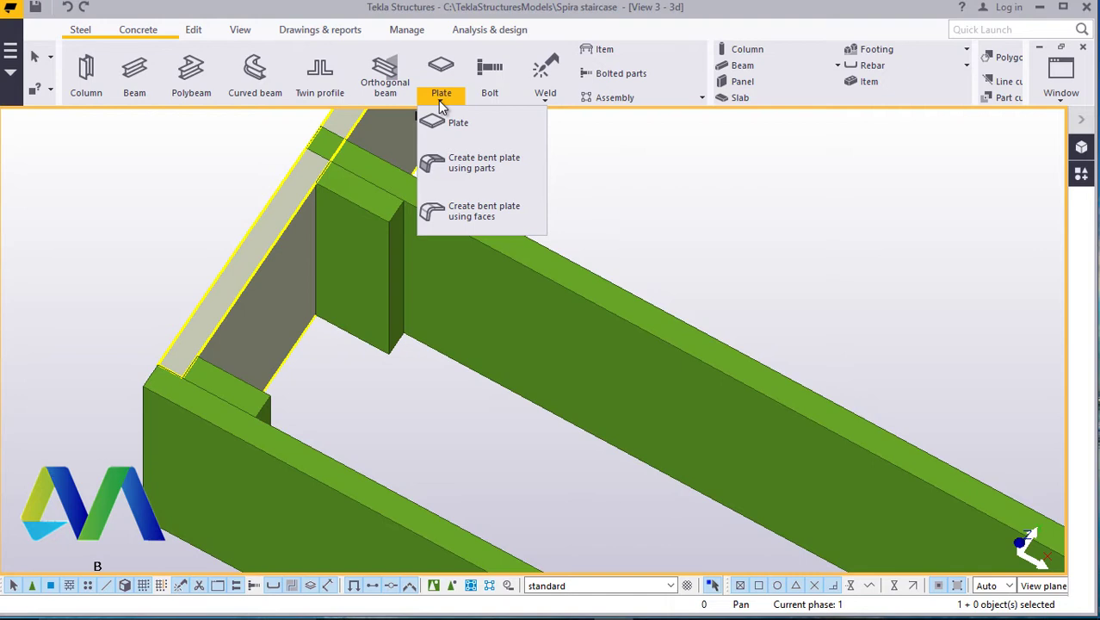
{"action": "left_click", "coordinate": [485, 216]}
{"action": "left_click", "coordinate": [441, 101]}
{"action": "left_click", "coordinate": [479, 214]}
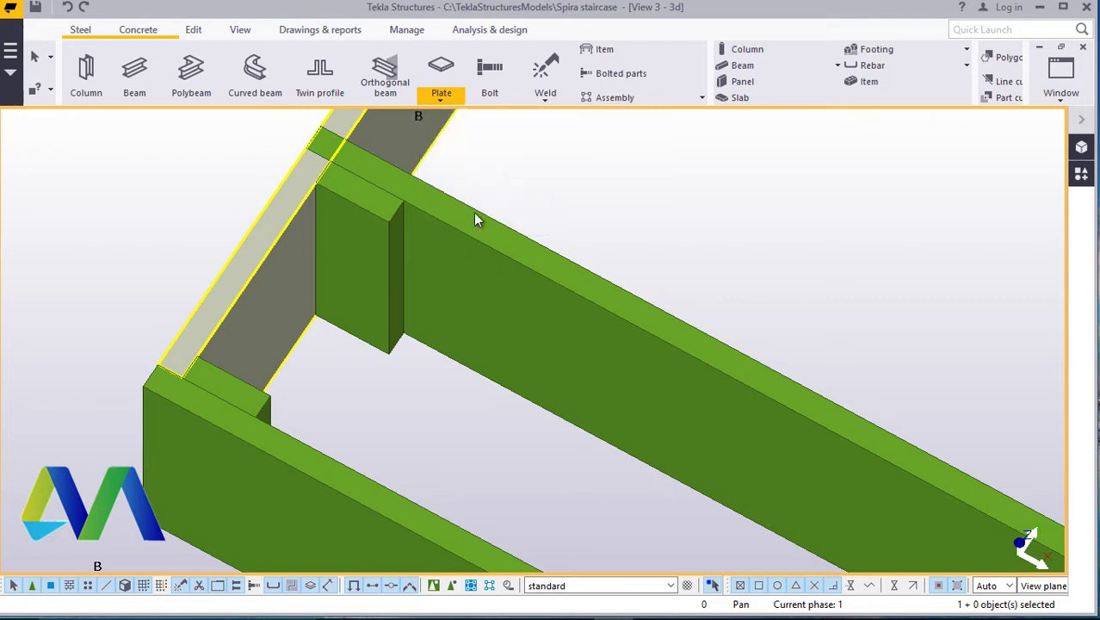
{"action": "left_click", "coordinate": [402, 263]}
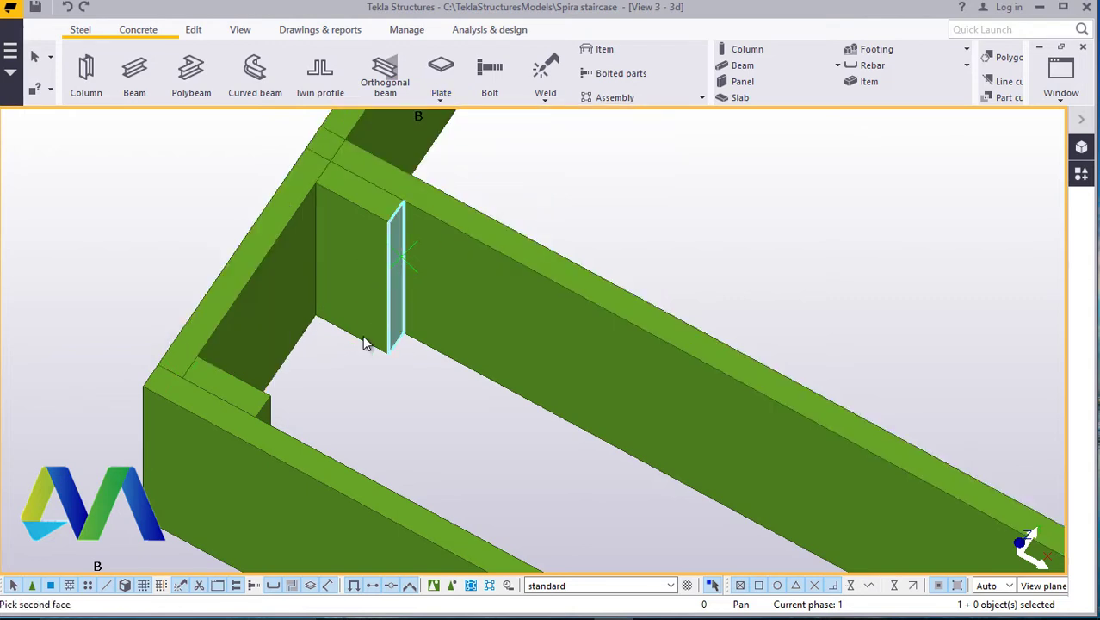
{"action": "left_click", "coordinate": [268, 412]}
{"action": "right_click", "coordinate": [650, 200]}
{"action": "left_click", "coordinate": [675, 201]}
- Delete the intermediate long beam behind the bent plate
{"action": "scroll", "coordinate": [530, 294], "scroll_direction": "down", "scroll_amount": 3}
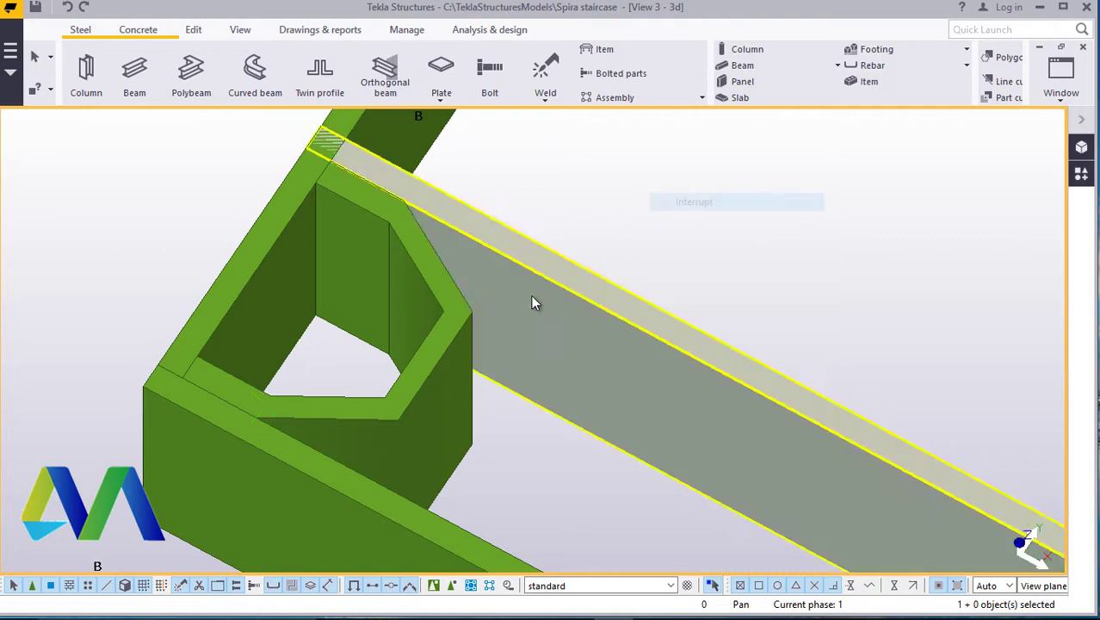
{"action": "left_click", "coordinate": [546, 336]}
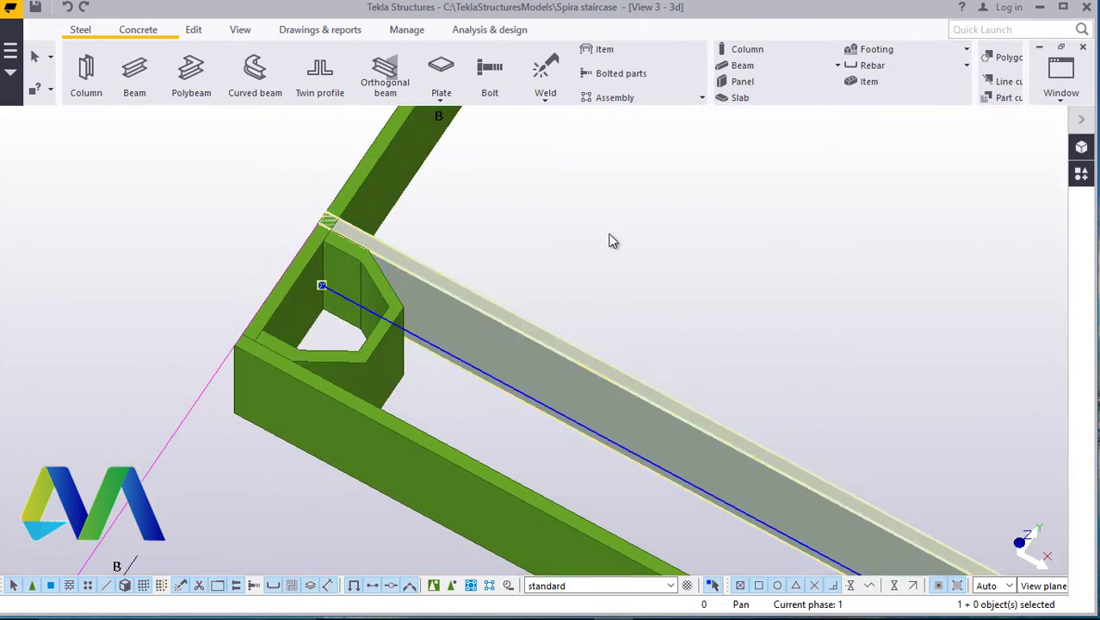
{"action": "right_click", "coordinate": [610, 240]}
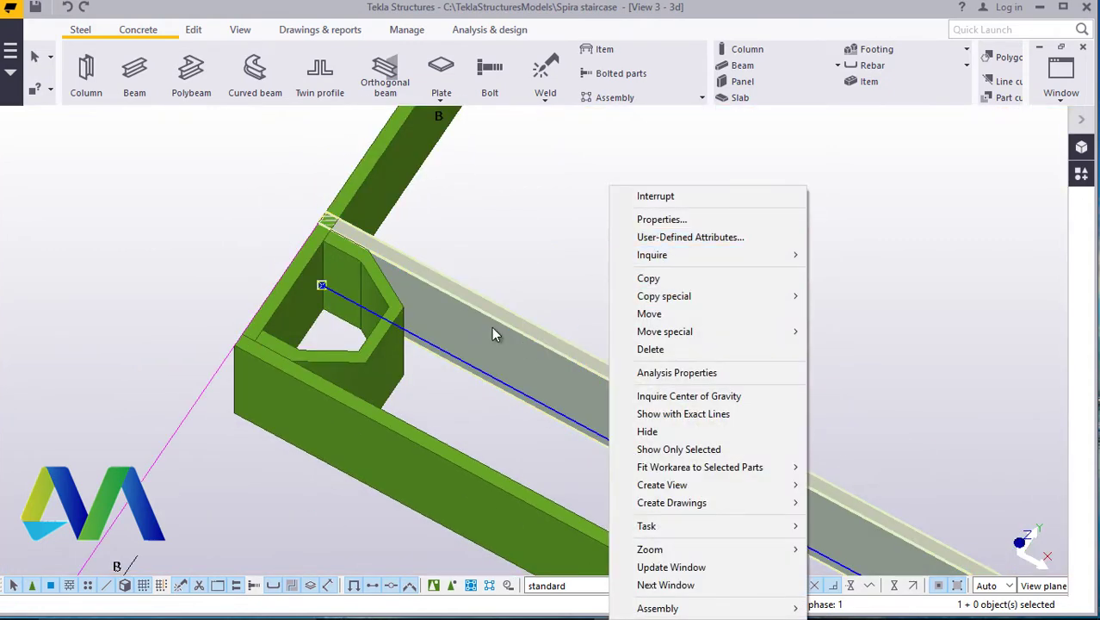
{"action": "left_click", "coordinate": [653, 349]}
- Examine the shape of the bent plate and how its ends meet the frame corner
{"action": "scroll", "coordinate": [338, 244], "scroll_direction": "up", "scroll_amount": 3}
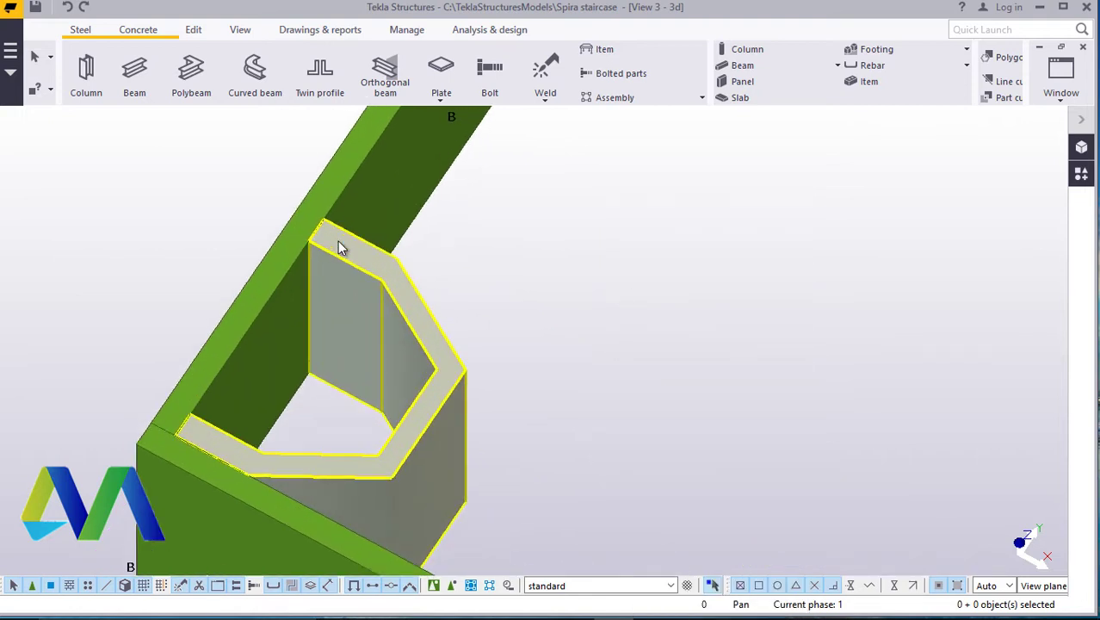
{"action": "scroll", "coordinate": [338, 241], "scroll_direction": "down", "scroll_amount": 5}
{"action": "scroll", "coordinate": [368, 264], "scroll_direction": "up", "scroll_amount": 2}
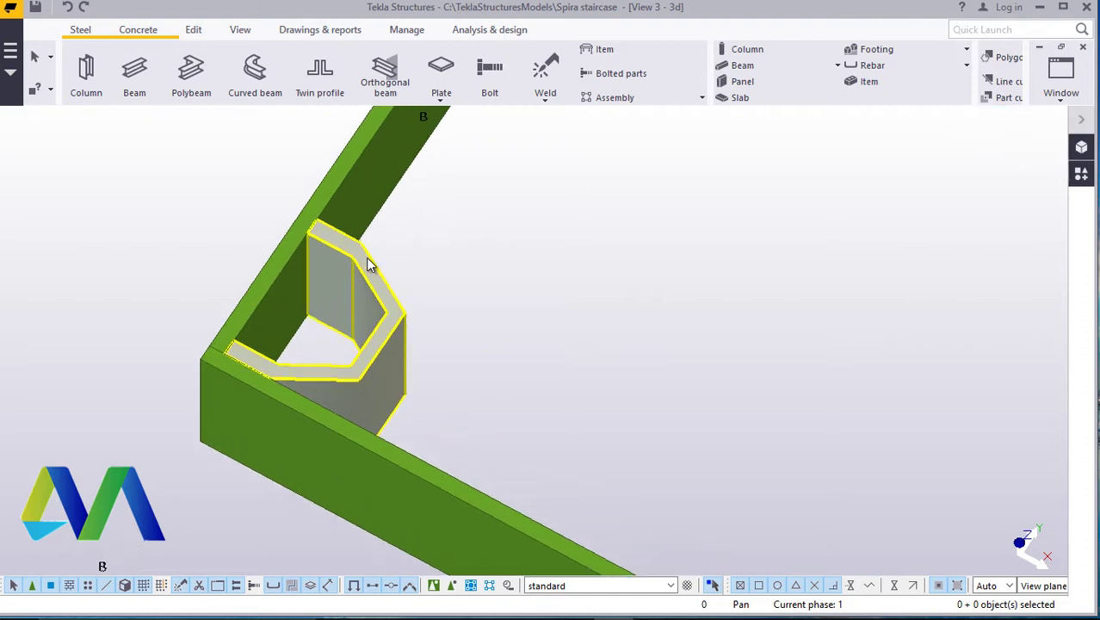
{"action": "scroll", "coordinate": [368, 262], "scroll_direction": "up", "scroll_amount": 2}
{"action": "scroll", "coordinate": [357, 318], "scroll_direction": "down", "scroll_amount": 2}
{"action": "scroll", "coordinate": [368, 349], "scroll_direction": "up", "scroll_amount": 2}
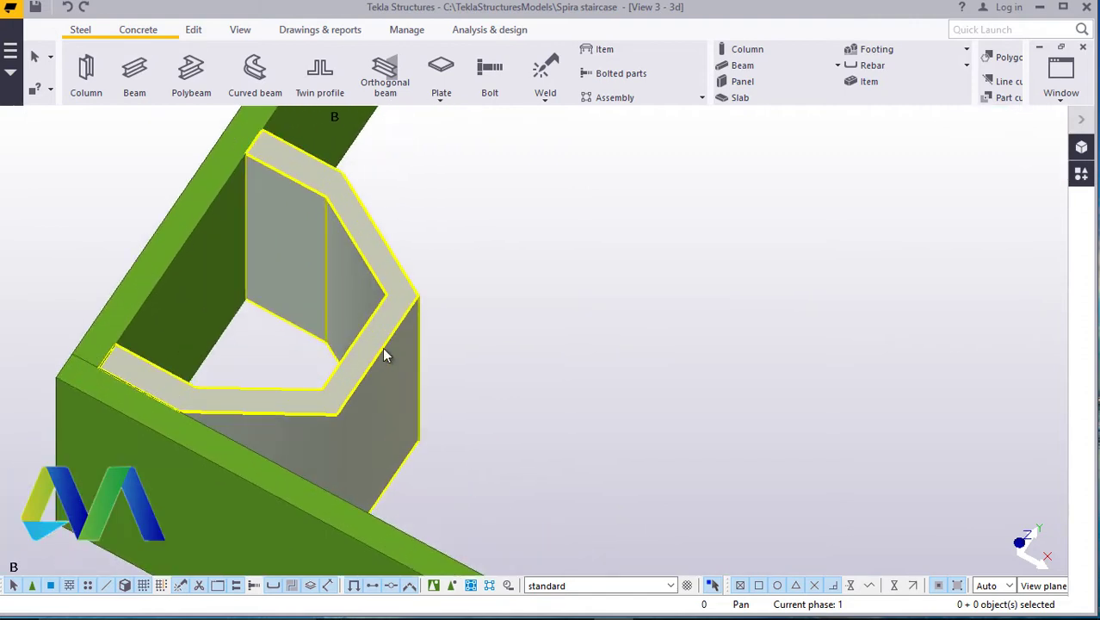
{"action": "scroll", "coordinate": [384, 348], "scroll_direction": "down", "scroll_amount": 4}
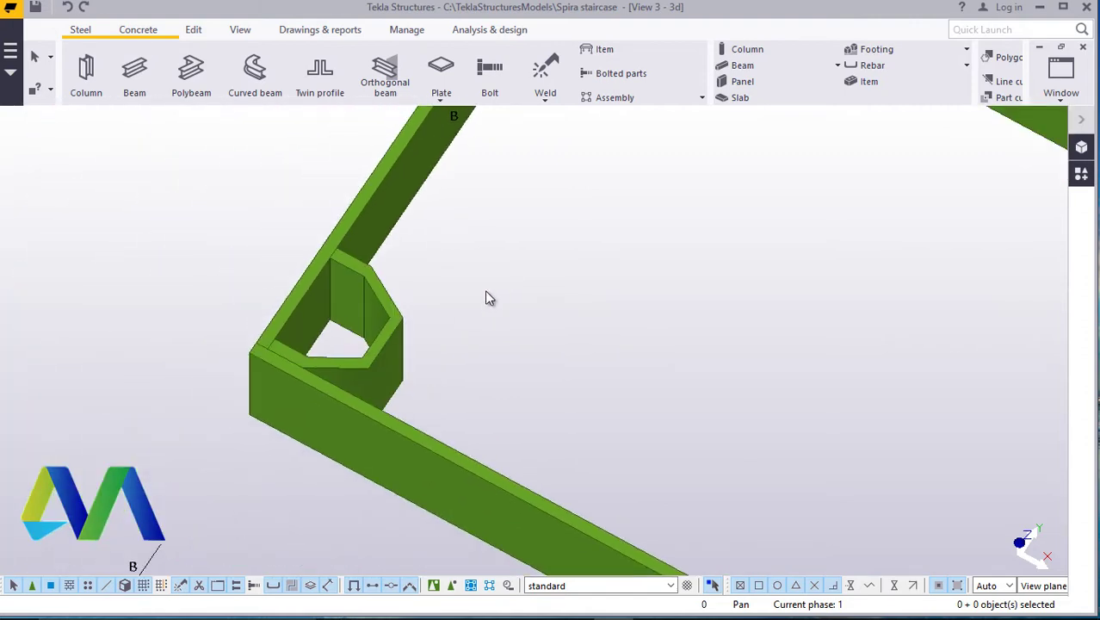
{"action": "scroll", "coordinate": [325, 327], "scroll_direction": "down", "scroll_amount": 3}
{"action": "scroll", "coordinate": [340, 324], "scroll_direction": "up", "scroll_amount": 3}
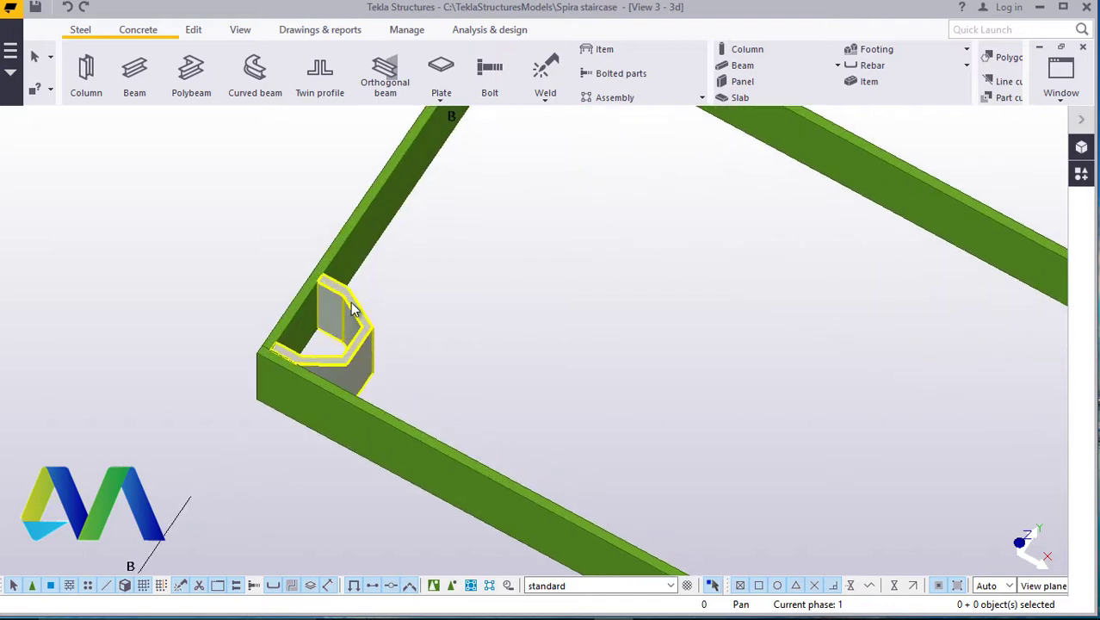
{"action": "right_click", "coordinate": [519, 265]}
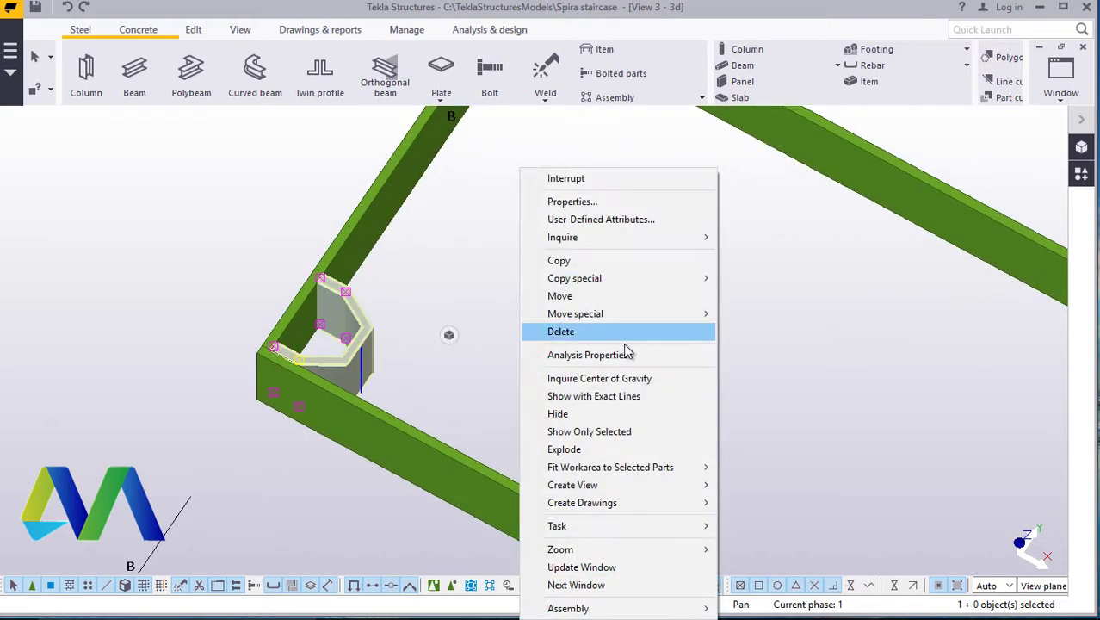
{"action": "left_click", "coordinate": [555, 261]}
{"action": "scroll", "coordinate": [291, 354], "scroll_direction": "up", "scroll_amount": 6}
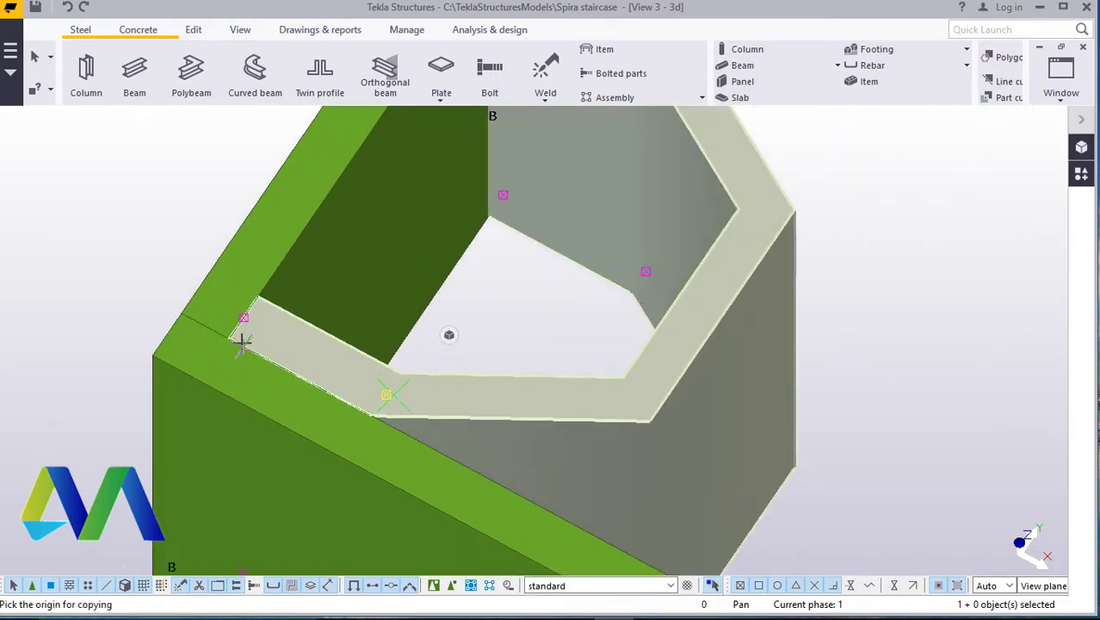
{"action": "left_click", "coordinate": [218, 338]}
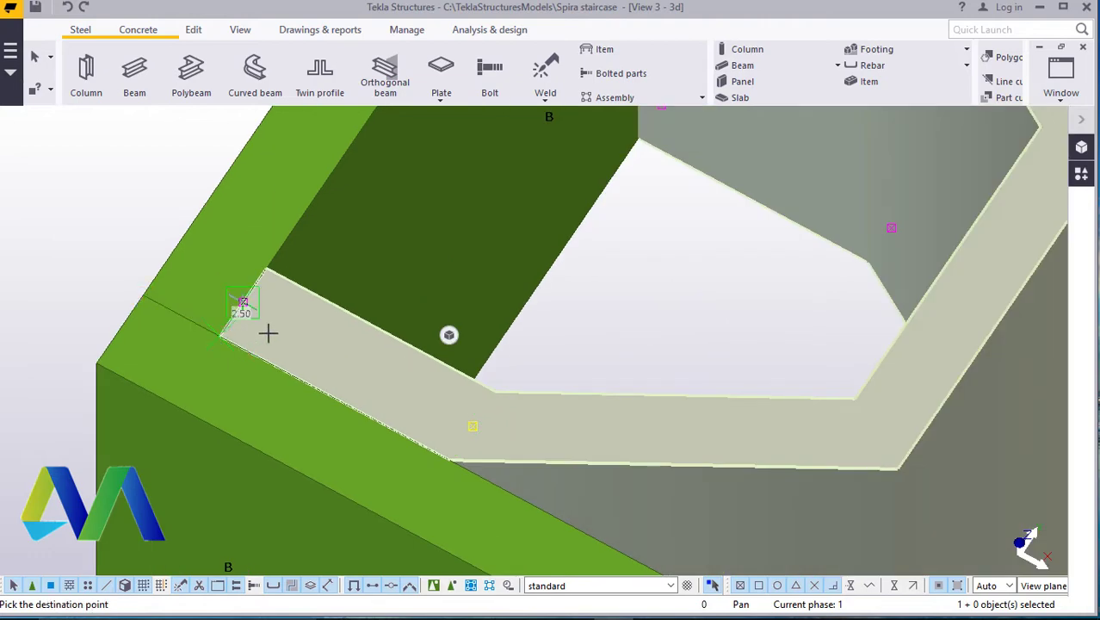
{"action": "right_click", "coordinate": [144, 226]}
{"action": "left_click", "coordinate": [186, 230]}
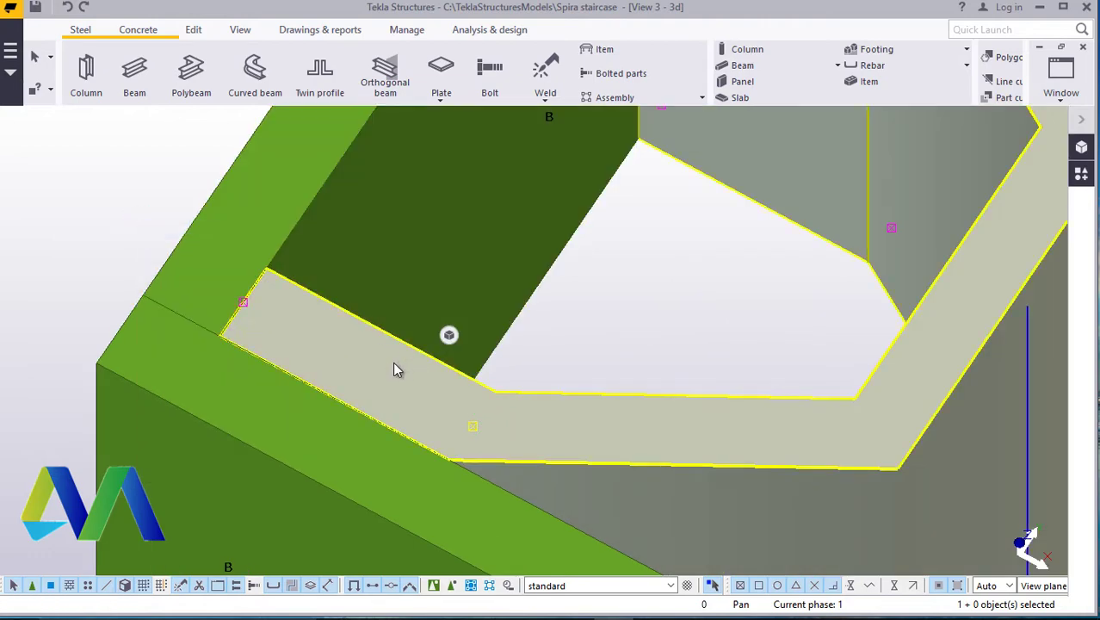
- Copy the bent plate 50 mm along the short end beam, from its outer top corner to the opposite end's outer corner
{"action": "right_click", "coordinate": [392, 361]}
{"action": "left_click", "coordinate": [433, 260]}
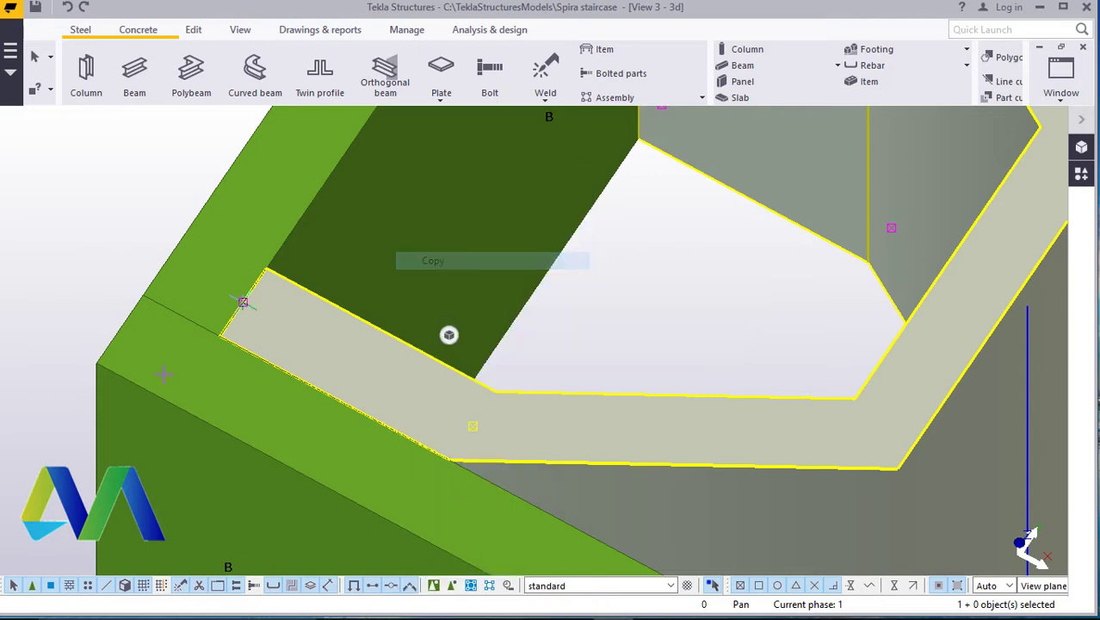
{"action": "scroll", "coordinate": [237, 308], "scroll_direction": "up", "scroll_amount": 5}
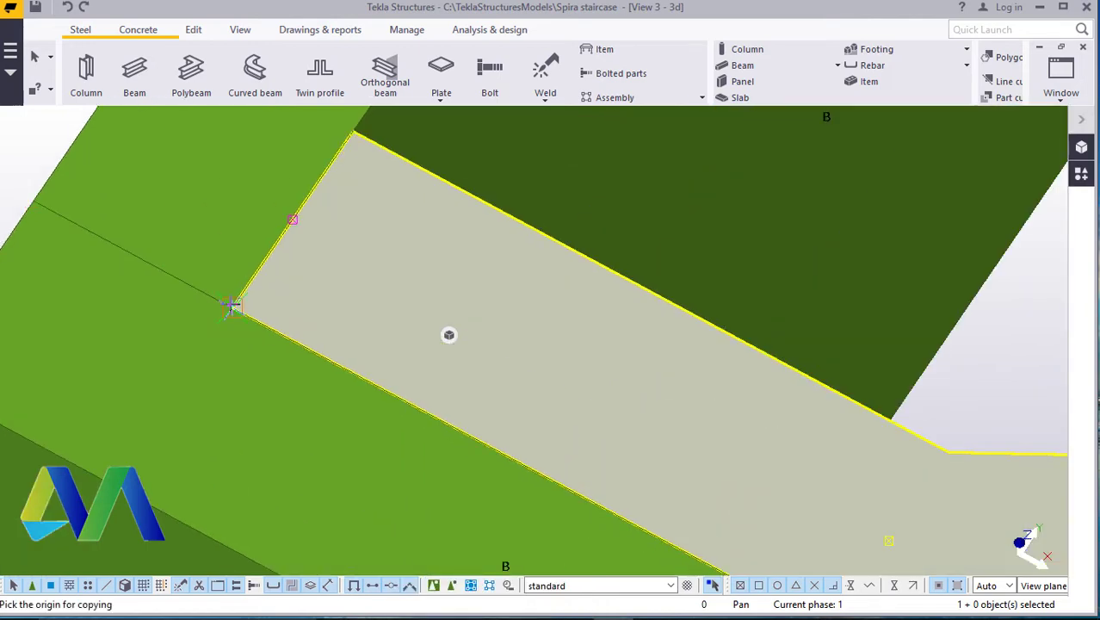
{"action": "left_click", "coordinate": [230, 305]}
{"action": "scroll", "coordinate": [311, 291], "scroll_direction": "down", "scroll_amount": 6}
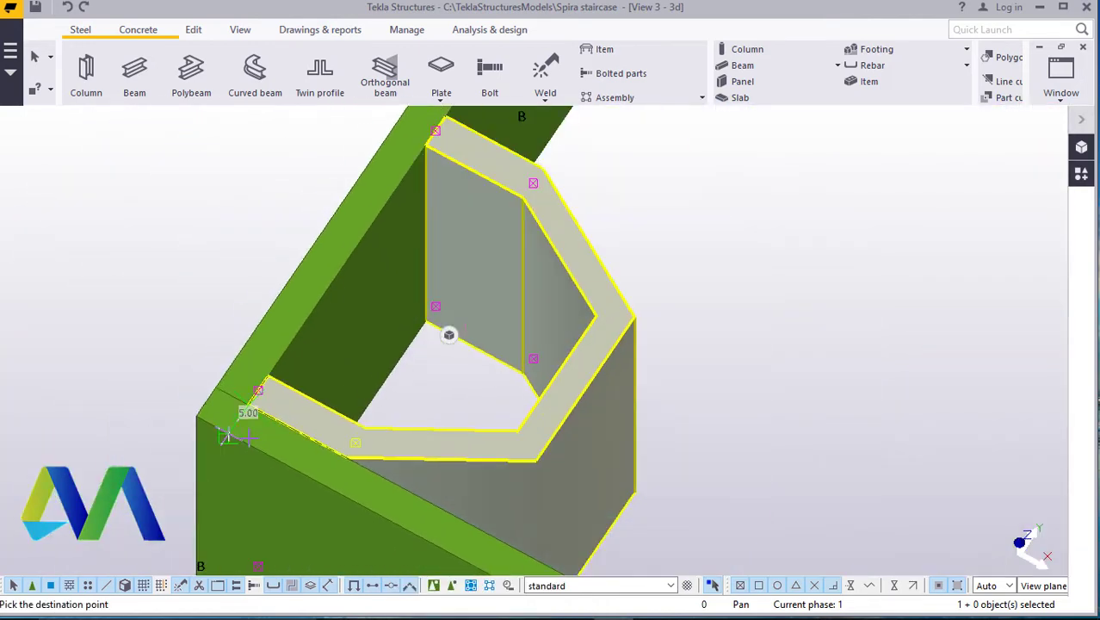
{"action": "scroll", "coordinate": [311, 291], "scroll_direction": "up", "scroll_amount": 5}
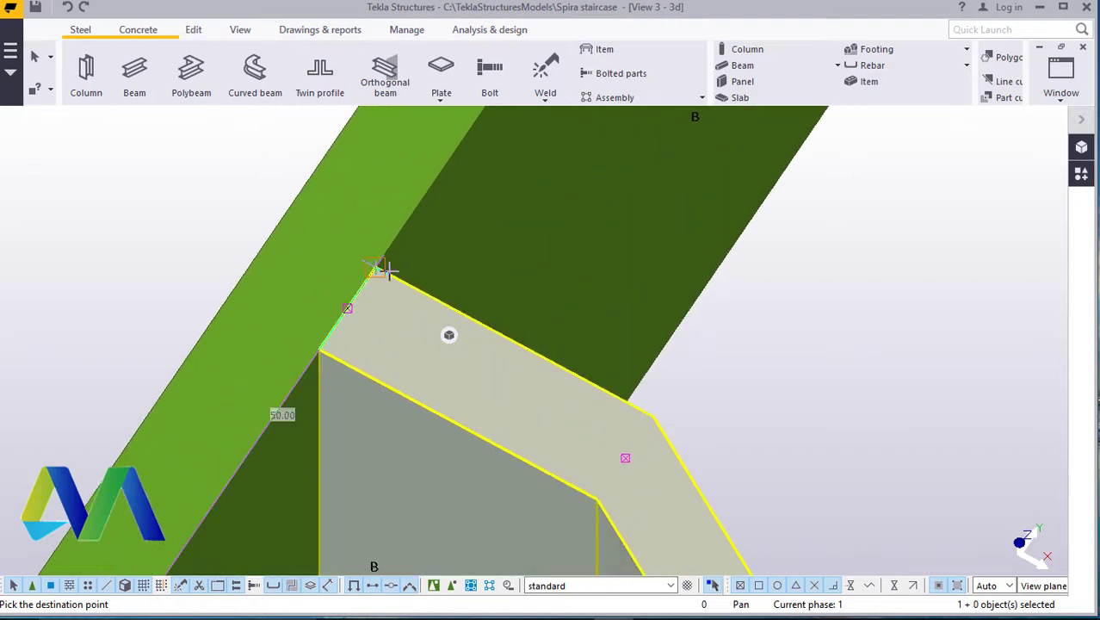
{"action": "scroll", "coordinate": [385, 277], "scroll_direction": "down", "scroll_amount": 6}
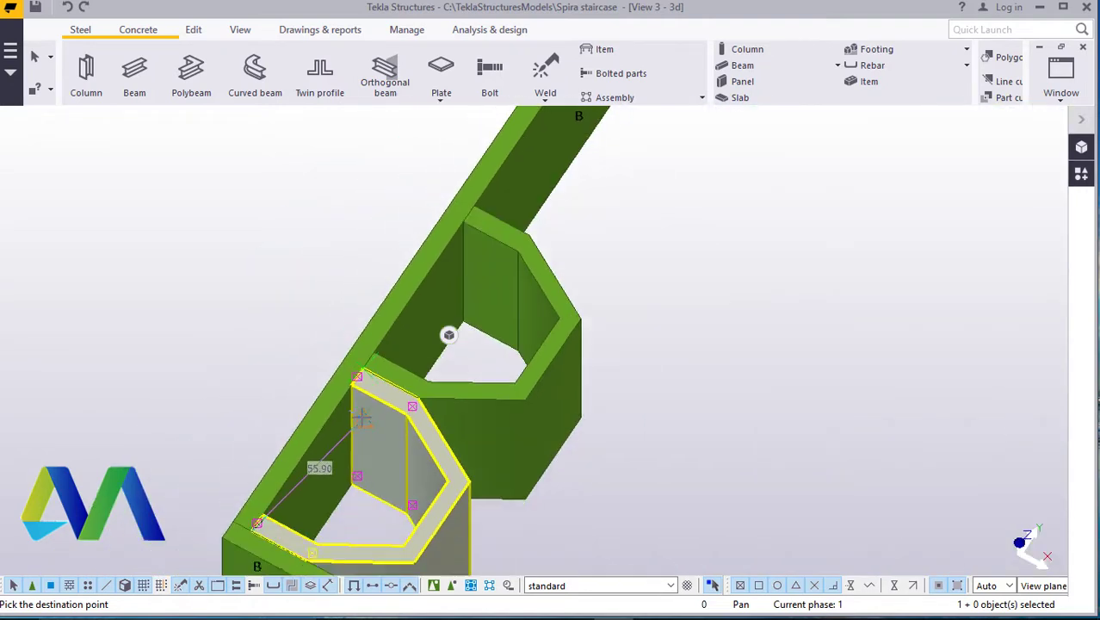
- Place three more bent plate copies end to end along the short end beam, up to the far long beam
{"action": "scroll", "coordinate": [473, 284], "scroll_direction": "up", "scroll_amount": 6}
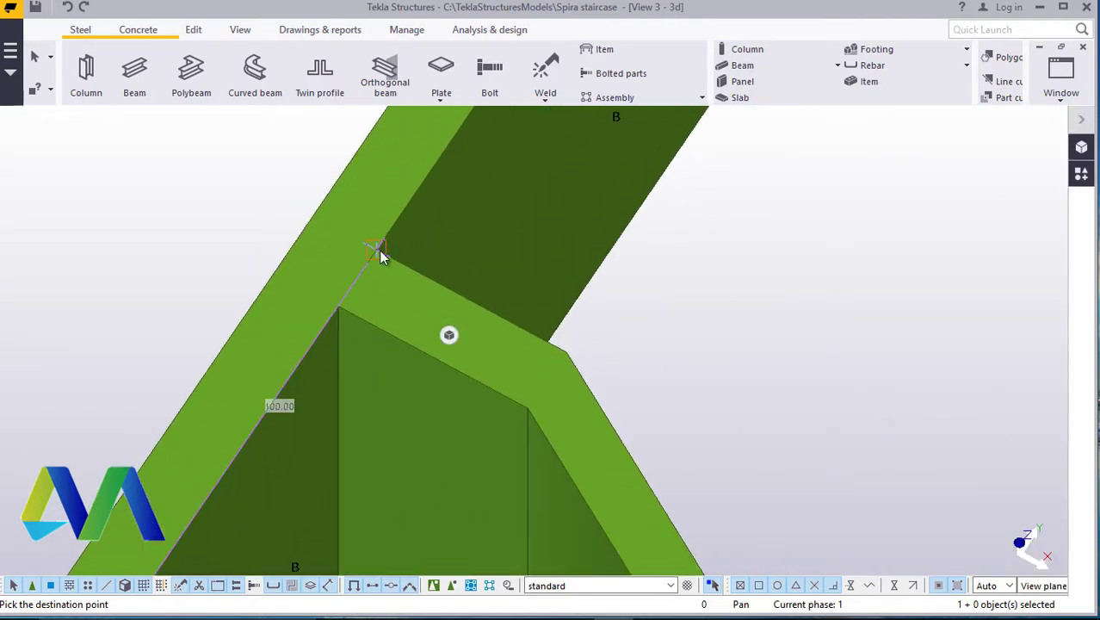
{"action": "scroll", "coordinate": [384, 379], "scroll_direction": "down", "scroll_amount": 6}
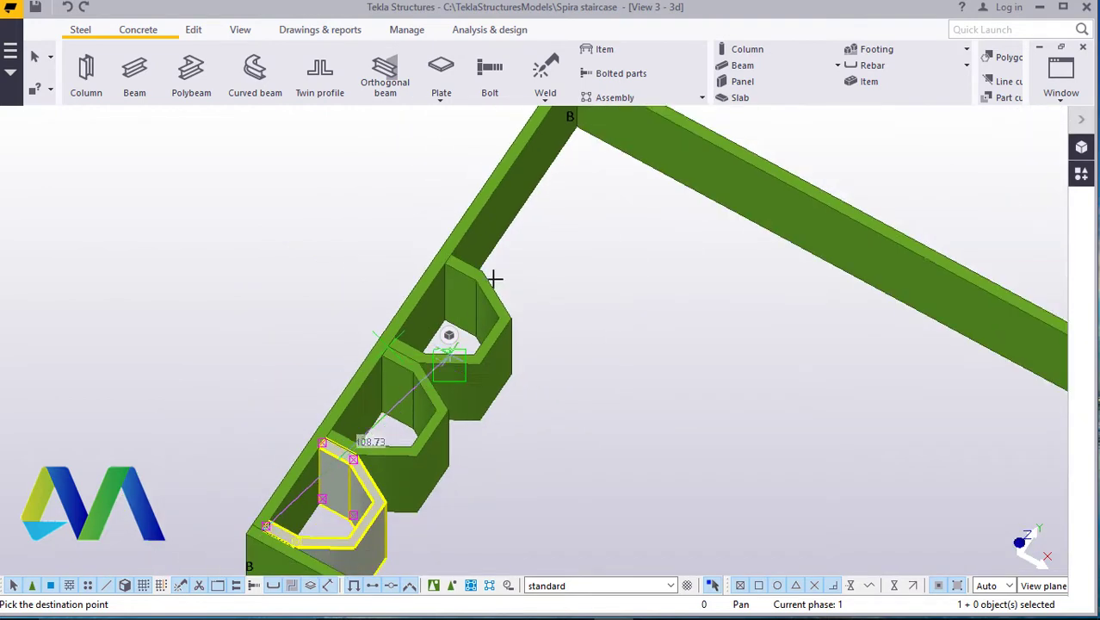
{"action": "scroll", "coordinate": [469, 259], "scroll_direction": "up", "scroll_amount": 5}
{"action": "scroll", "coordinate": [461, 249], "scroll_direction": "up", "scroll_amount": 2}
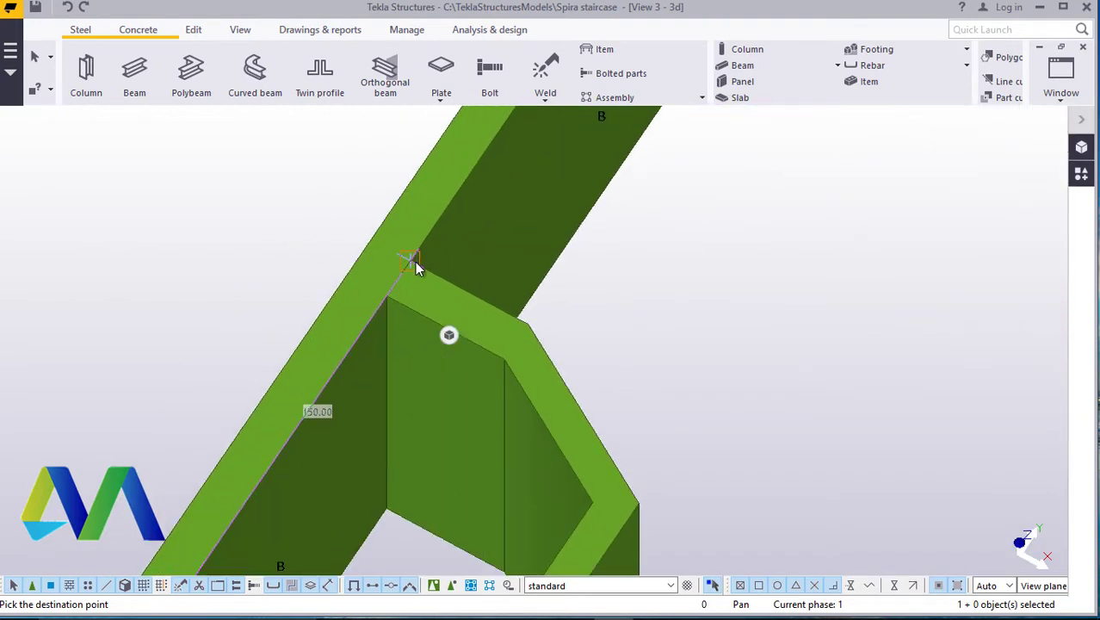
{"action": "scroll", "coordinate": [416, 269], "scroll_direction": "down", "scroll_amount": 5}
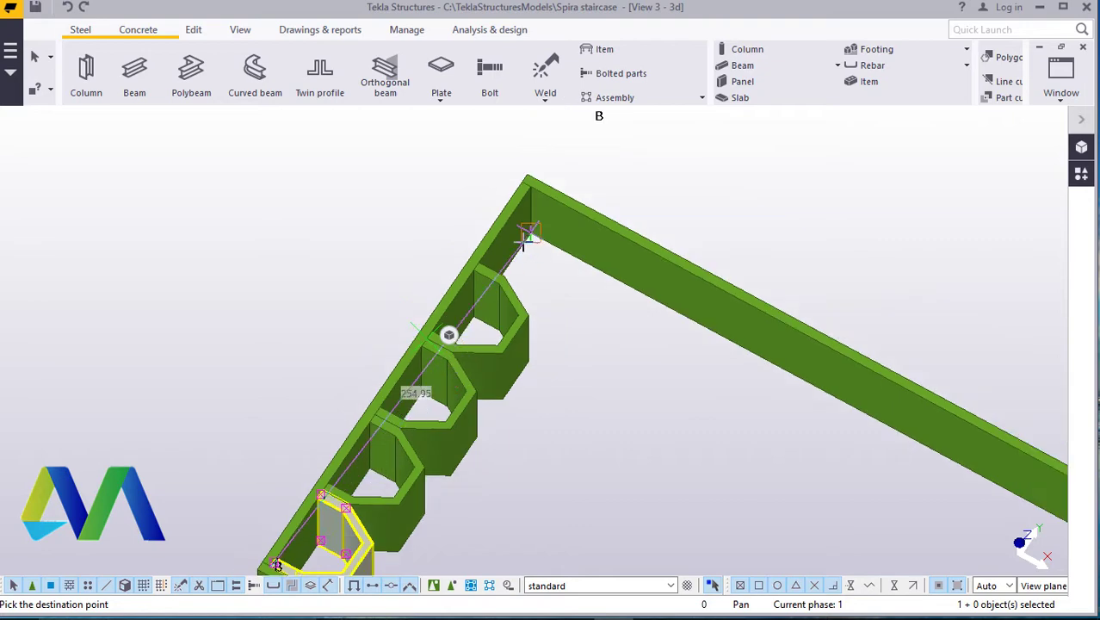
{"action": "scroll", "coordinate": [517, 247], "scroll_direction": "up", "scroll_amount": 3}
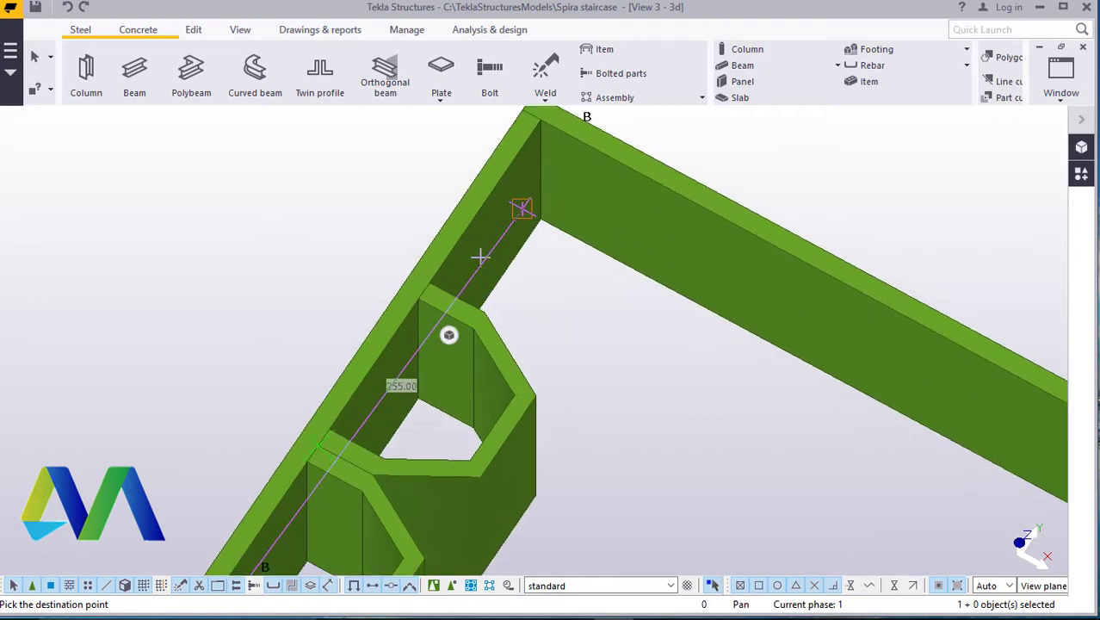
{"action": "left_click", "coordinate": [435, 281]}
{"action": "right_click", "coordinate": [273, 216]}
{"action": "left_click", "coordinate": [323, 229]}
{"action": "scroll", "coordinate": [524, 296], "scroll_direction": "down", "scroll_amount": 2}
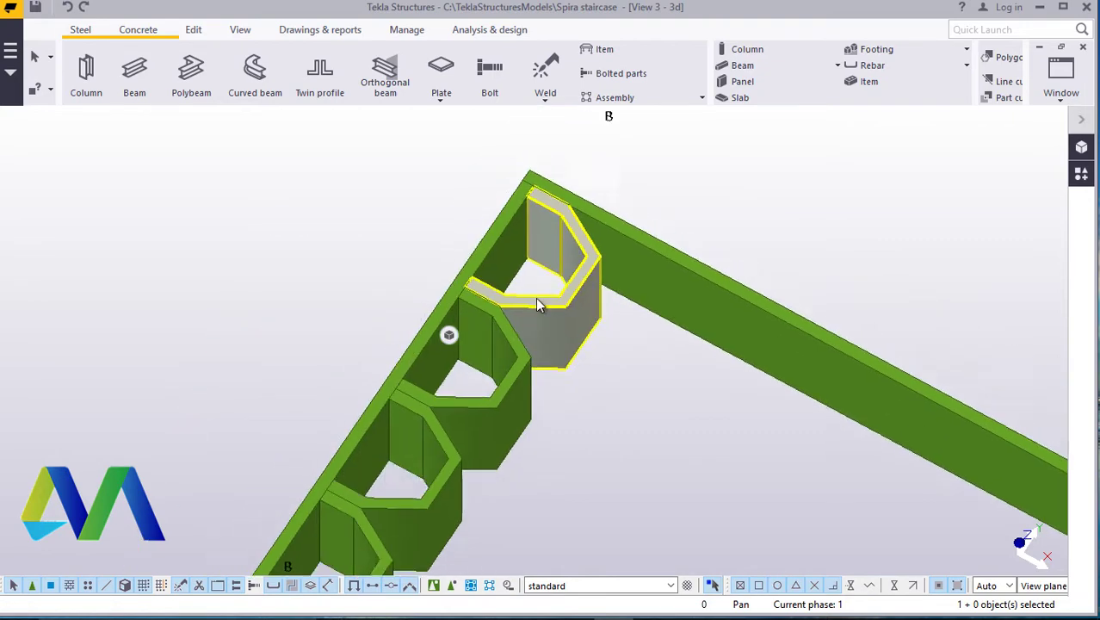
- Mirror-copy all five bent plates about a line along the outer top edge of the last plate's middle face
{"action": "scroll", "coordinate": [519, 285], "scroll_direction": "down", "scroll_amount": 4}
{"action": "scroll", "coordinate": [504, 365], "scroll_direction": "up", "scroll_amount": 6}
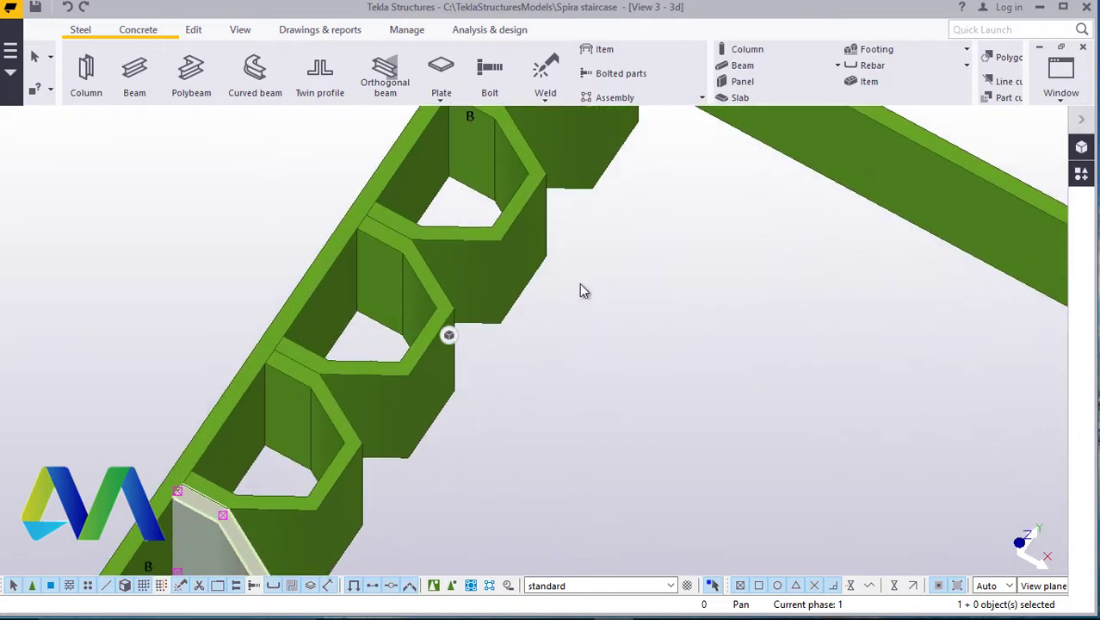
{"action": "left_click", "coordinate": [595, 185]}
{"action": "left_click", "coordinate": [532, 250]}
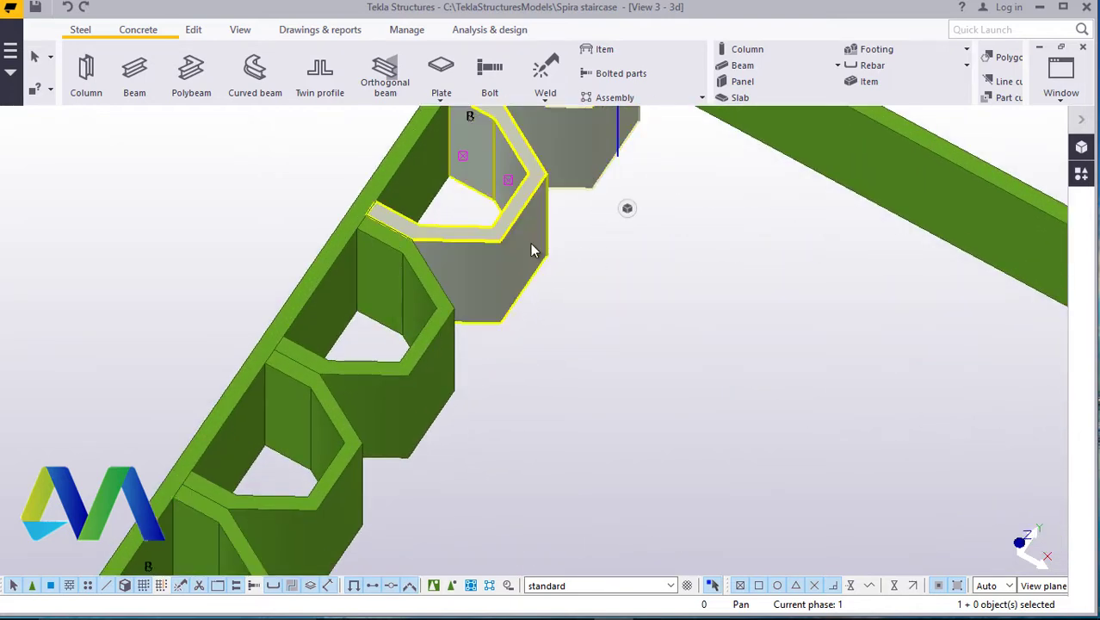
{"action": "left_click", "coordinate": [431, 366], "text": "ctrl"}
{"action": "left_click", "coordinate": [354, 479], "text": "ctrl"}
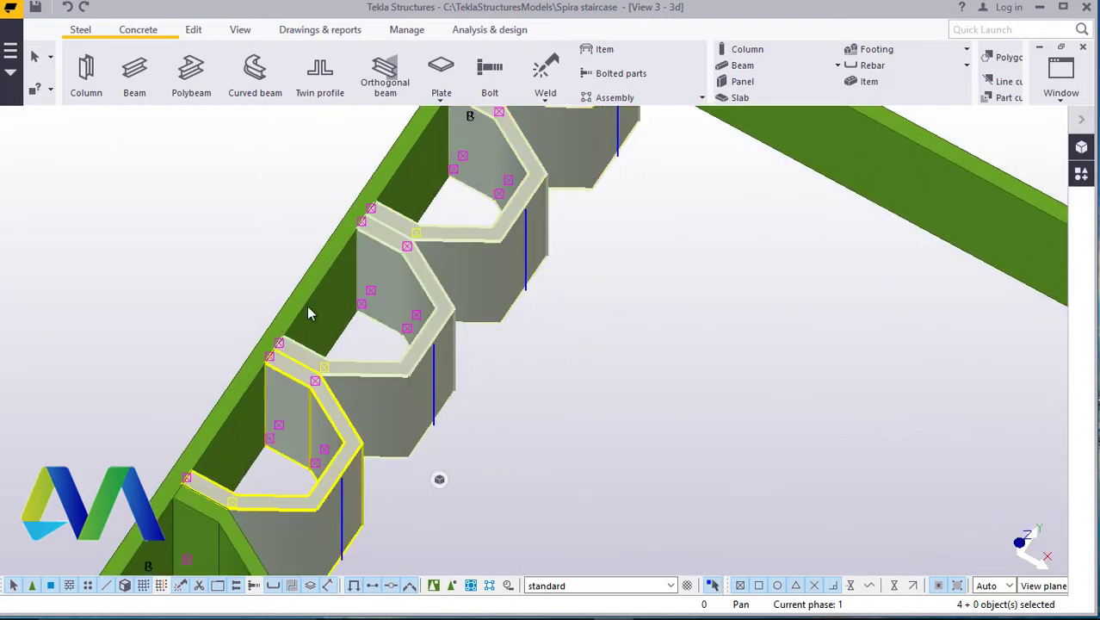
{"action": "scroll", "coordinate": [360, 422], "scroll_direction": "down", "scroll_amount": 3}
{"action": "scroll", "coordinate": [362, 413], "scroll_direction": "up", "scroll_amount": 3}
{"action": "left_click", "coordinate": [297, 516], "text": "ctrl"}
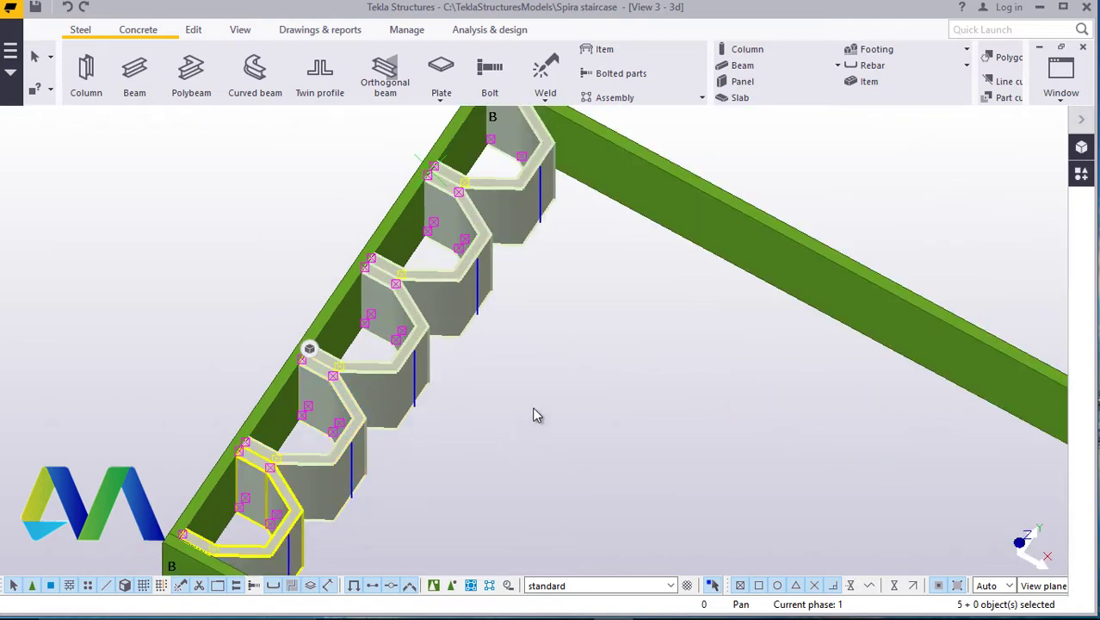
{"action": "scroll", "coordinate": [512, 387], "scroll_direction": "down", "scroll_amount": 2}
{"action": "right_click", "coordinate": [696, 183]}
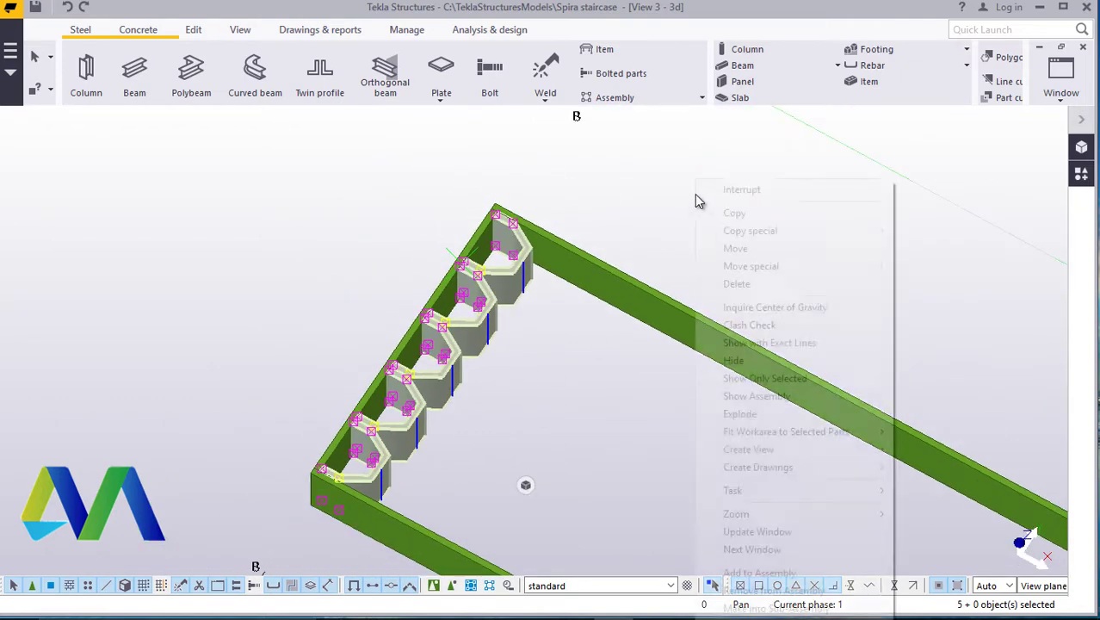
{"action": "mouse_move", "coordinate": [760, 241]}
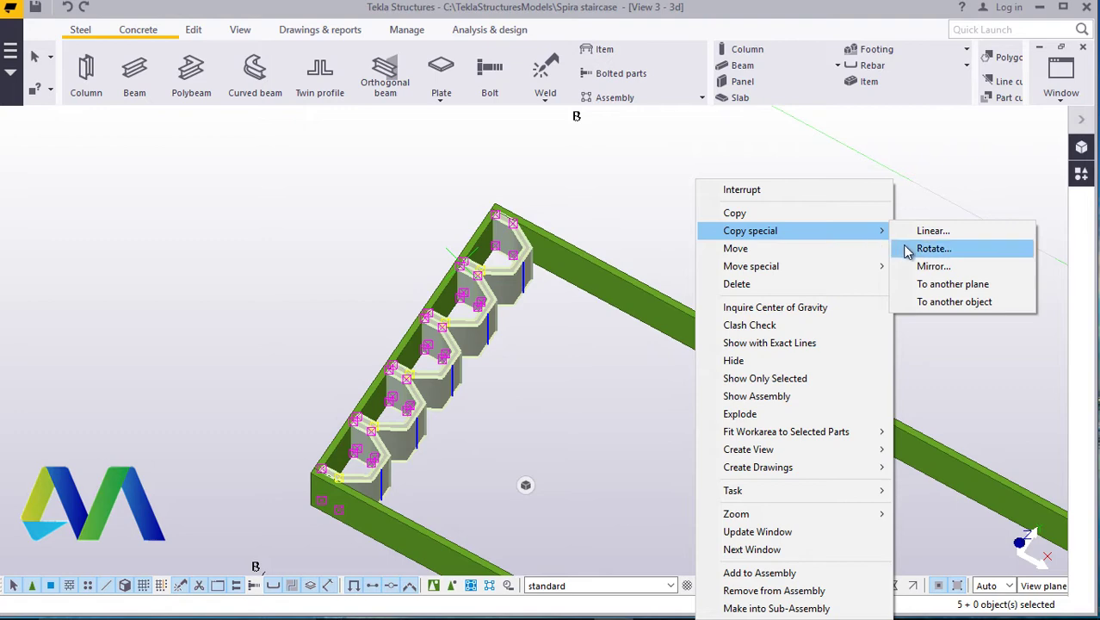
{"action": "left_click", "coordinate": [940, 266]}
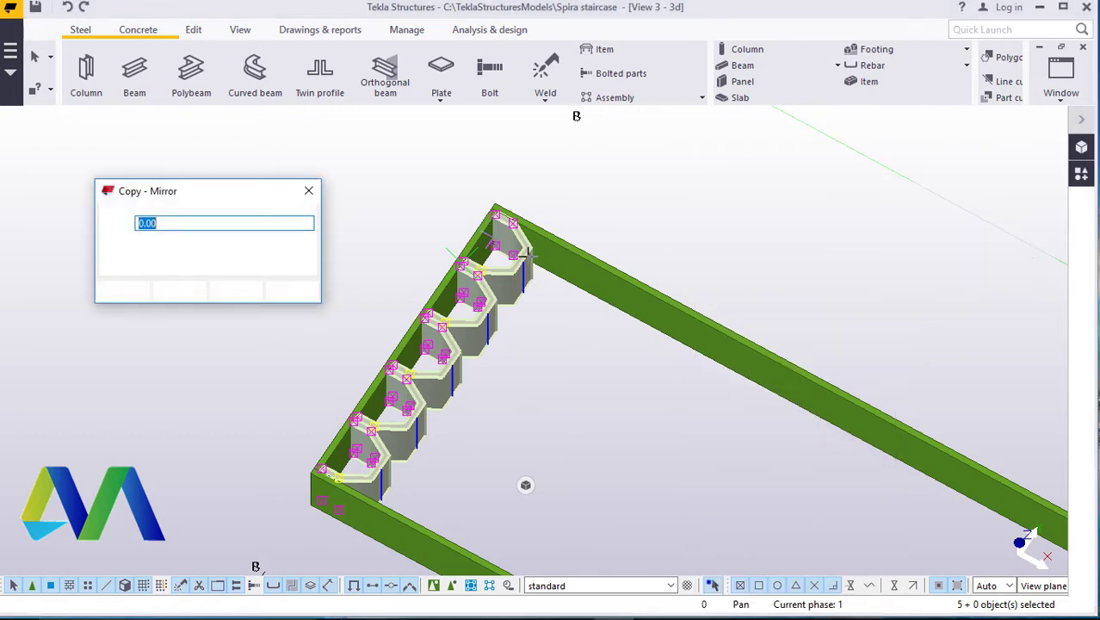
{"action": "scroll", "coordinate": [525, 254], "scroll_direction": "up", "scroll_amount": 2}
{"action": "scroll", "coordinate": [527, 245], "scroll_direction": "up", "scroll_amount": 4}
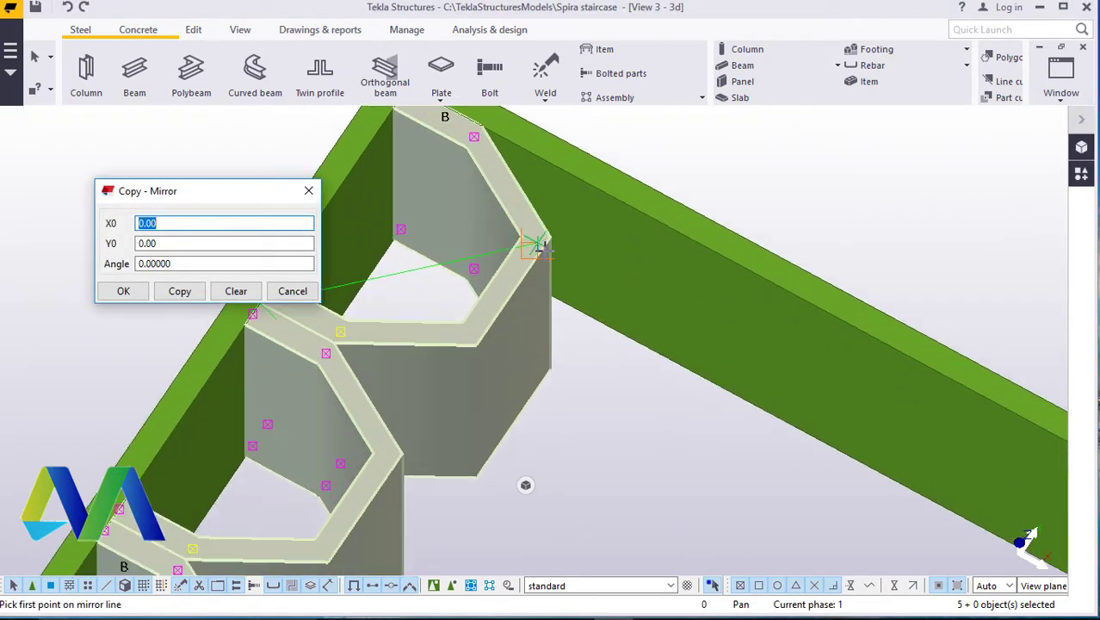
{"action": "left_click", "coordinate": [551, 233]}
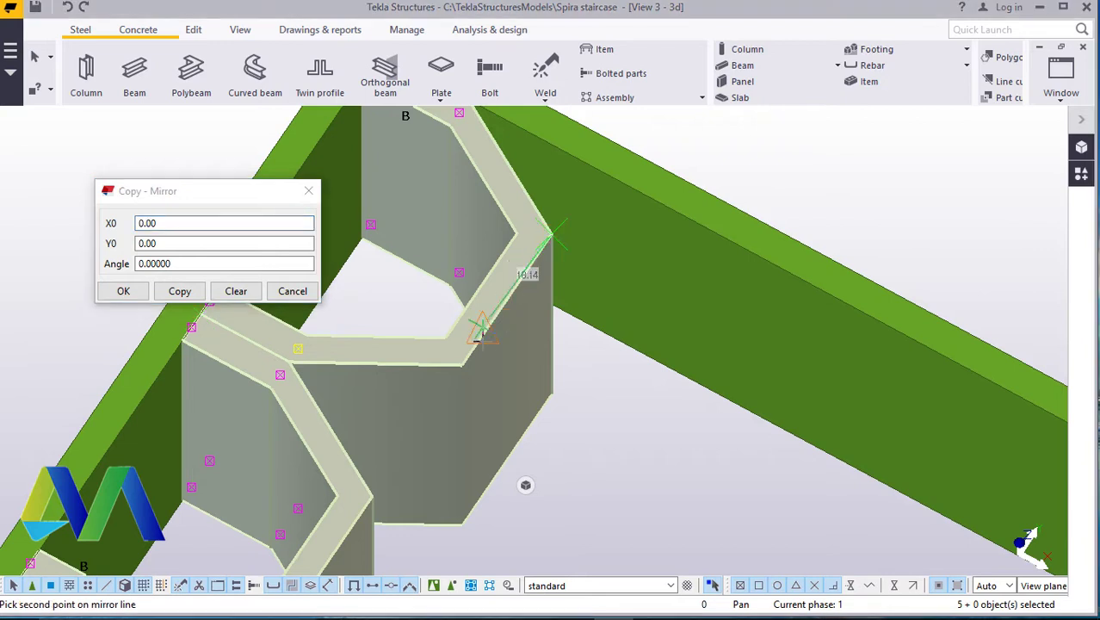
{"action": "left_click", "coordinate": [461, 363]}
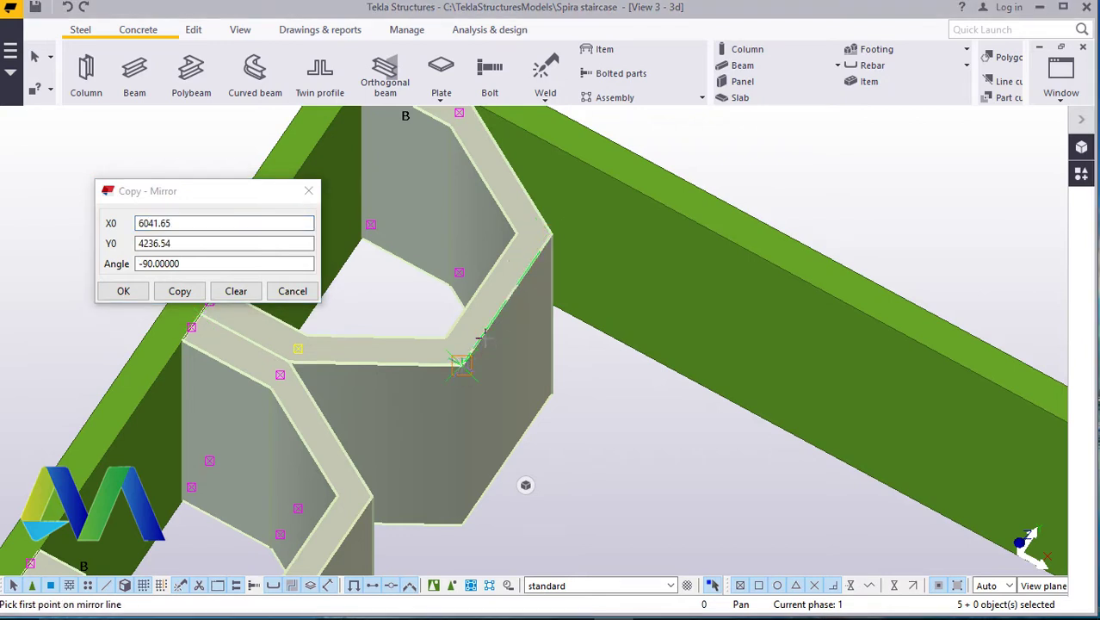
{"action": "left_click", "coordinate": [178, 291]}
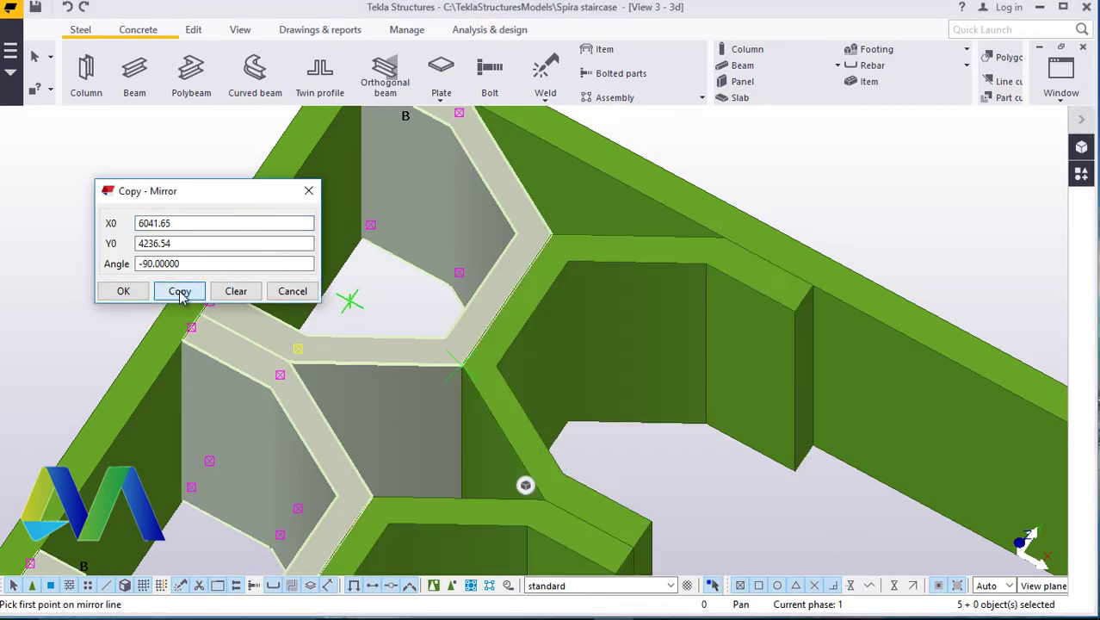
{"action": "left_click", "coordinate": [123, 292]}
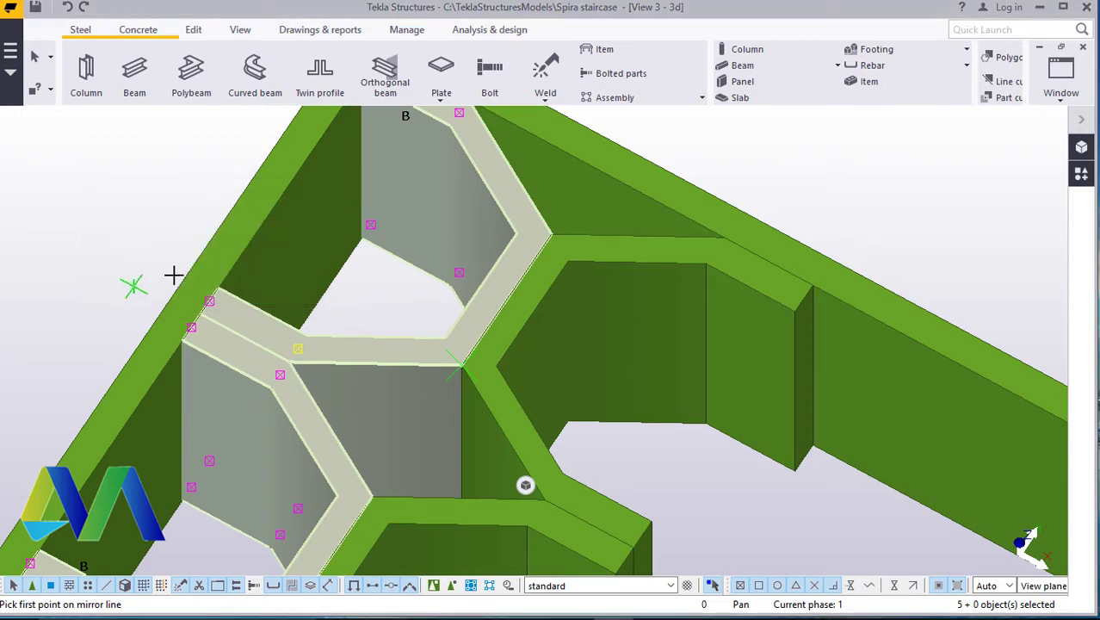
{"action": "scroll", "coordinate": [340, 232], "scroll_direction": "down", "scroll_amount": 5}
{"action": "right_click", "coordinate": [663, 180]}
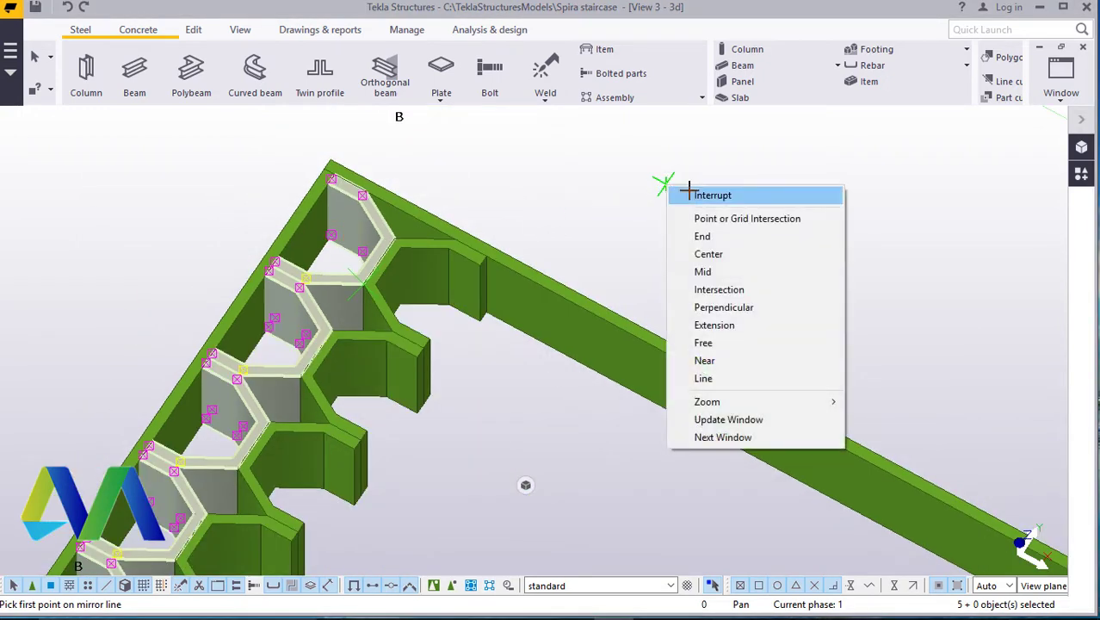
{"action": "left_click", "coordinate": [675, 184]}
{"action": "left_click", "coordinate": [665, 174]}
- Examine the two rows of bent plates and how they fit within the long frame
{"action": "scroll", "coordinate": [638, 209], "scroll_direction": "down", "scroll_amount": 6}
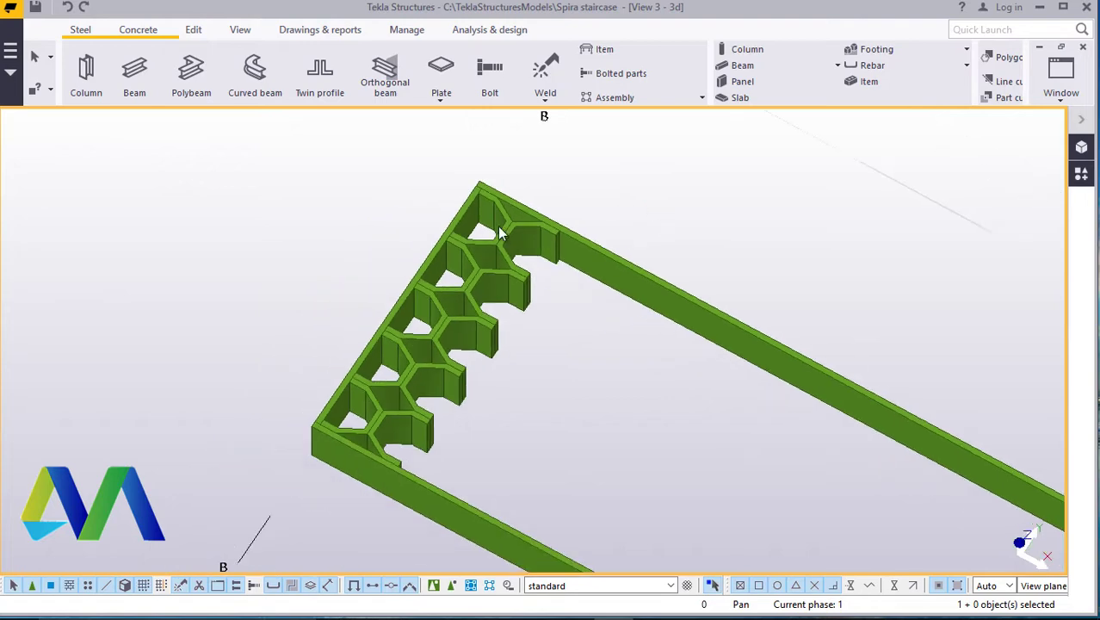
{"action": "scroll", "coordinate": [503, 228], "scroll_direction": "up", "scroll_amount": 5}
{"action": "scroll", "coordinate": [519, 224], "scroll_direction": "up", "scroll_amount": 2}
{"action": "scroll", "coordinate": [517, 223], "scroll_direction": "down", "scroll_amount": 5}
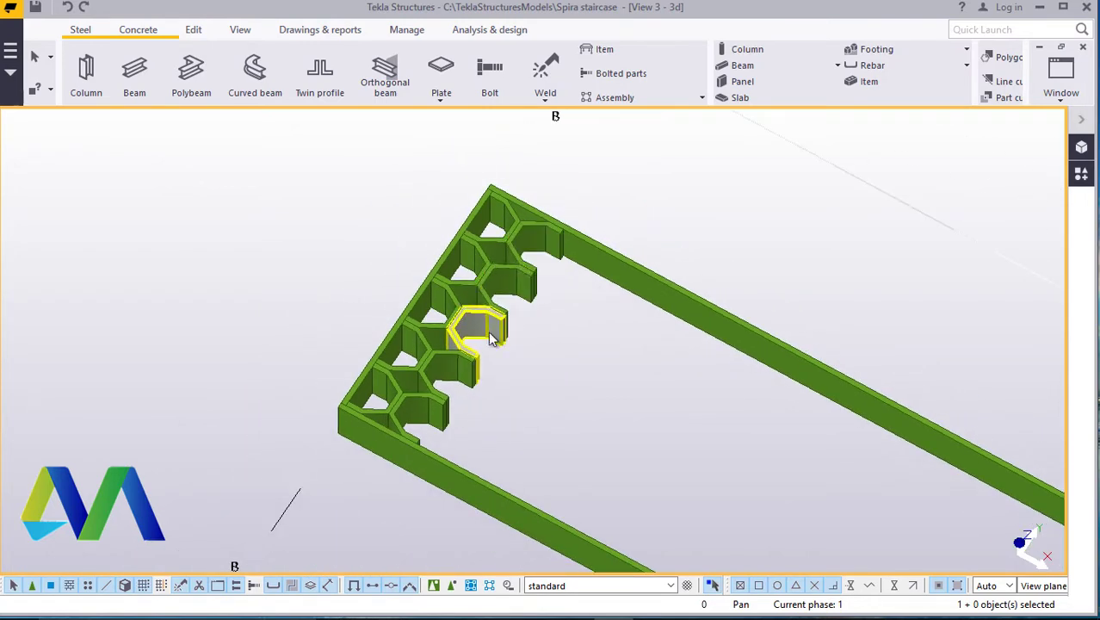
{"action": "scroll", "coordinate": [491, 336], "scroll_direction": "up", "scroll_amount": 3}
{"action": "scroll", "coordinate": [437, 315], "scroll_direction": "down", "scroll_amount": 6}
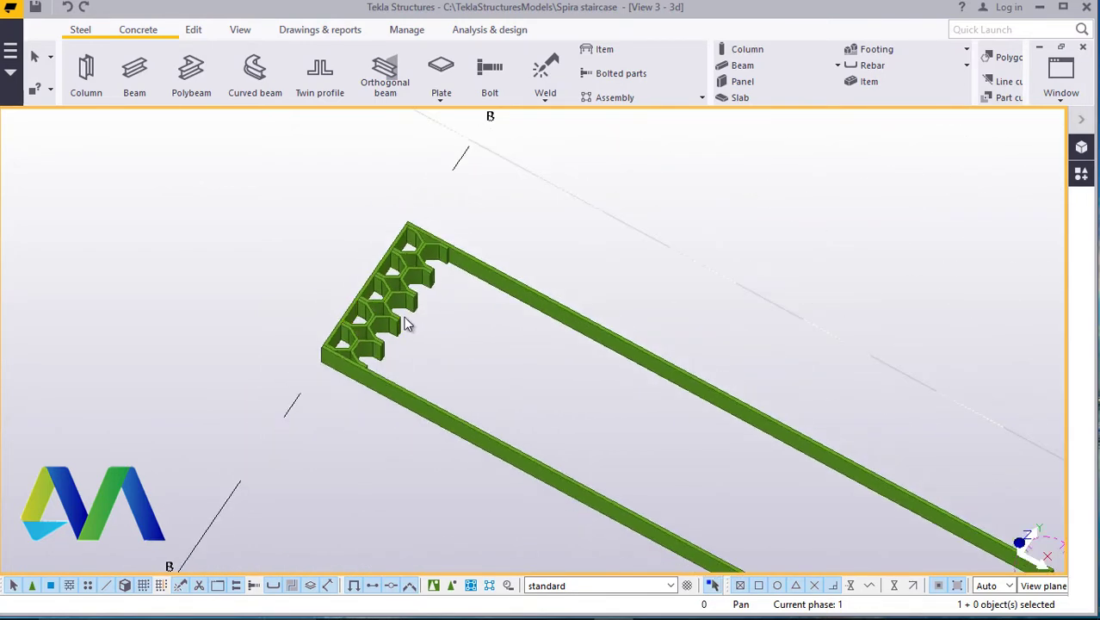
{"action": "scroll", "coordinate": [356, 299], "scroll_direction": "down", "scroll_amount": 1}
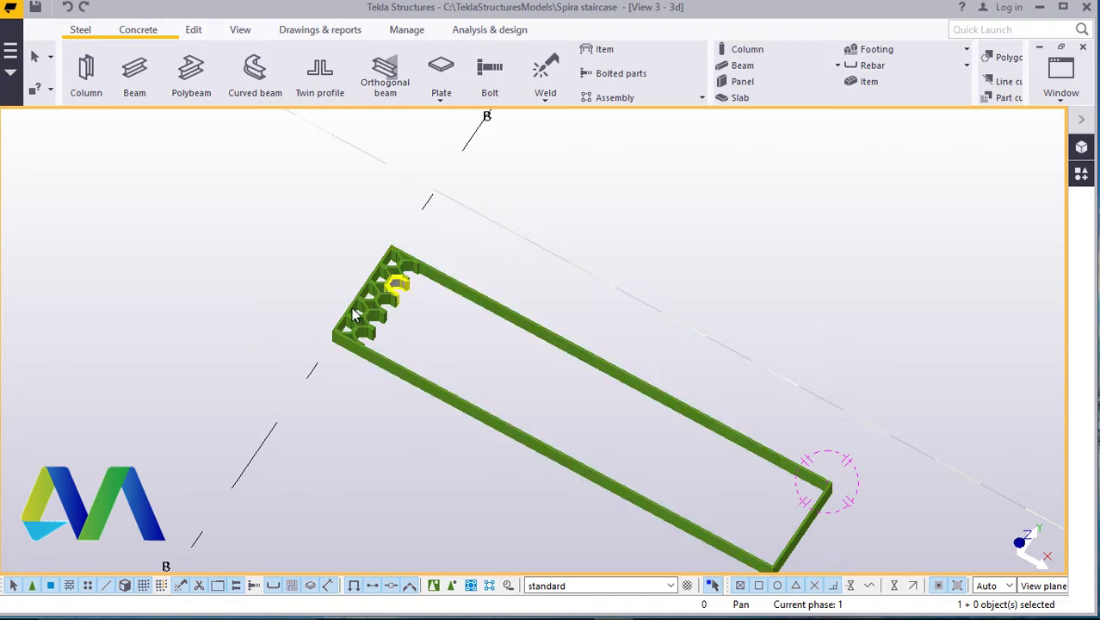
{"action": "scroll", "coordinate": [411, 330], "scroll_direction": "up", "scroll_amount": 6}
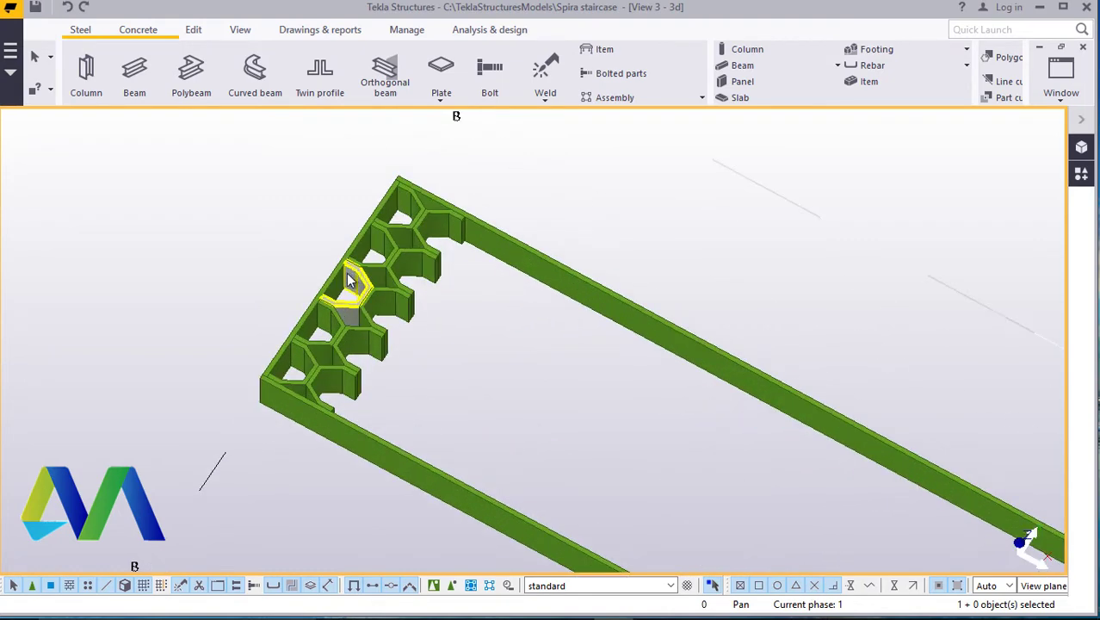
{"action": "scroll", "coordinate": [395, 241], "scroll_direction": "down", "scroll_amount": 3}
{"action": "scroll", "coordinate": [420, 287], "scroll_direction": "down", "scroll_amount": 3}
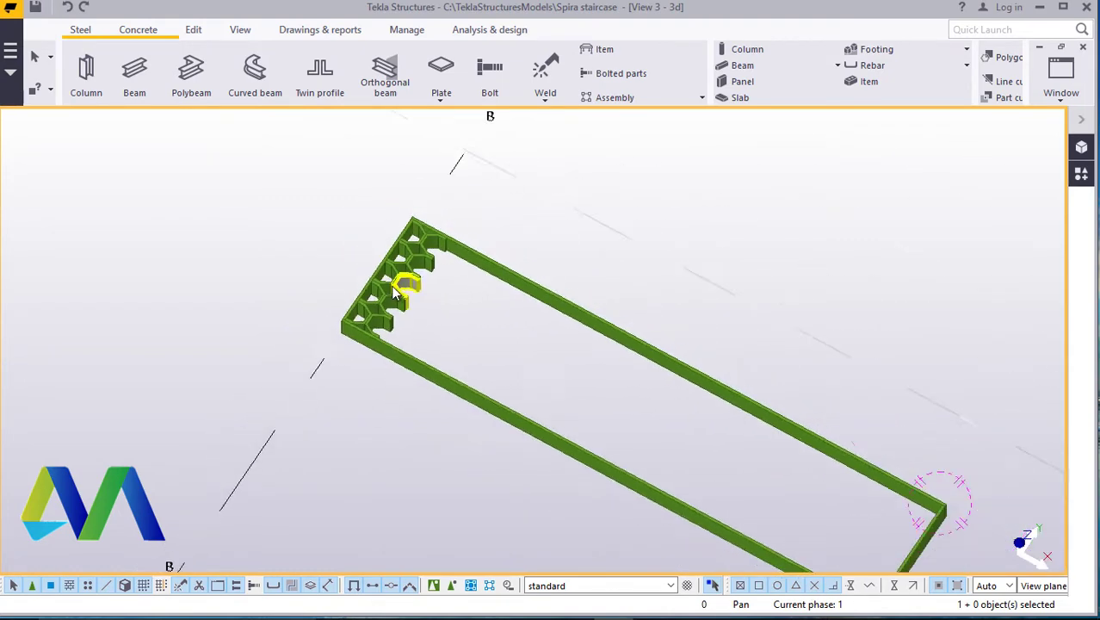
{"action": "scroll", "coordinate": [523, 284], "scroll_direction": "up", "scroll_amount": 6}
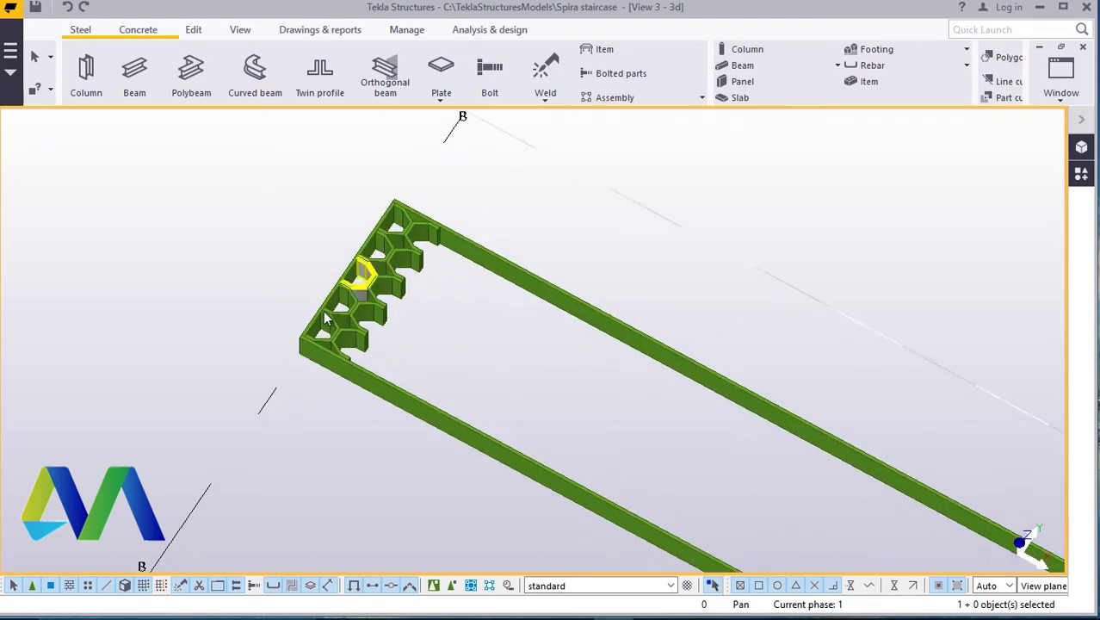
{"action": "scroll", "coordinate": [436, 400], "scroll_direction": "up", "scroll_amount": 1}
{"action": "left_click_drag", "start_coordinate": [434, 390], "coordinate": [199, 225]}
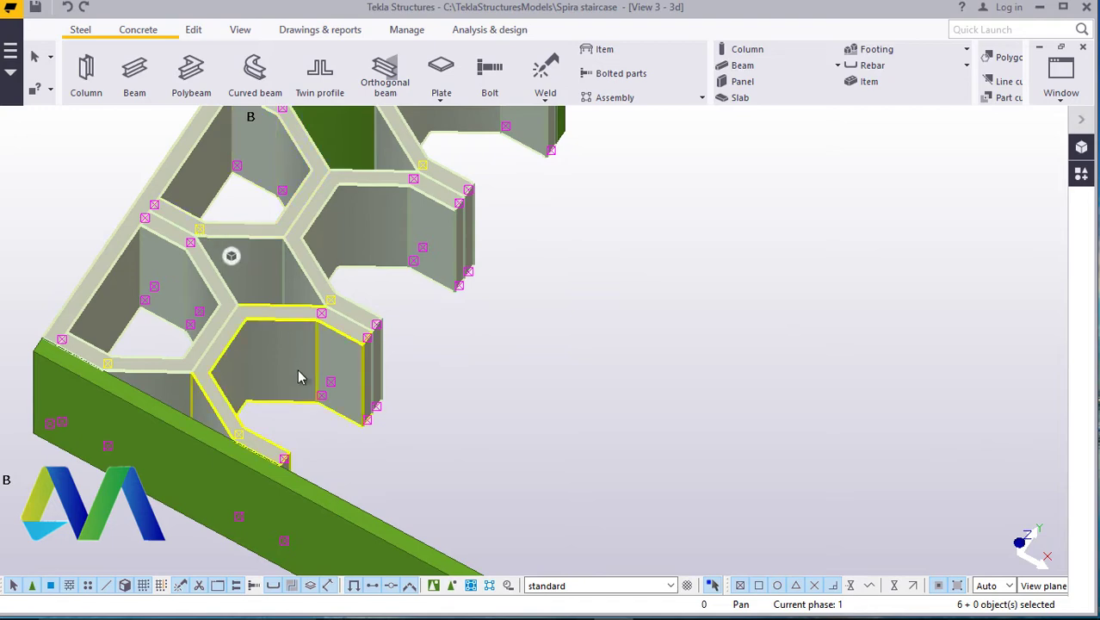
{"action": "scroll", "coordinate": [299, 374], "scroll_direction": "down", "scroll_amount": 2}
{"action": "left_click", "coordinate": [563, 339]}
{"action": "scroll", "coordinate": [485, 298], "scroll_direction": "up", "scroll_amount": 1}
{"action": "scroll", "coordinate": [413, 221], "scroll_direction": "up", "scroll_amount": 2}
{"action": "left_click_drag", "start_coordinate": [509, 309], "coordinate": [182, 170]}
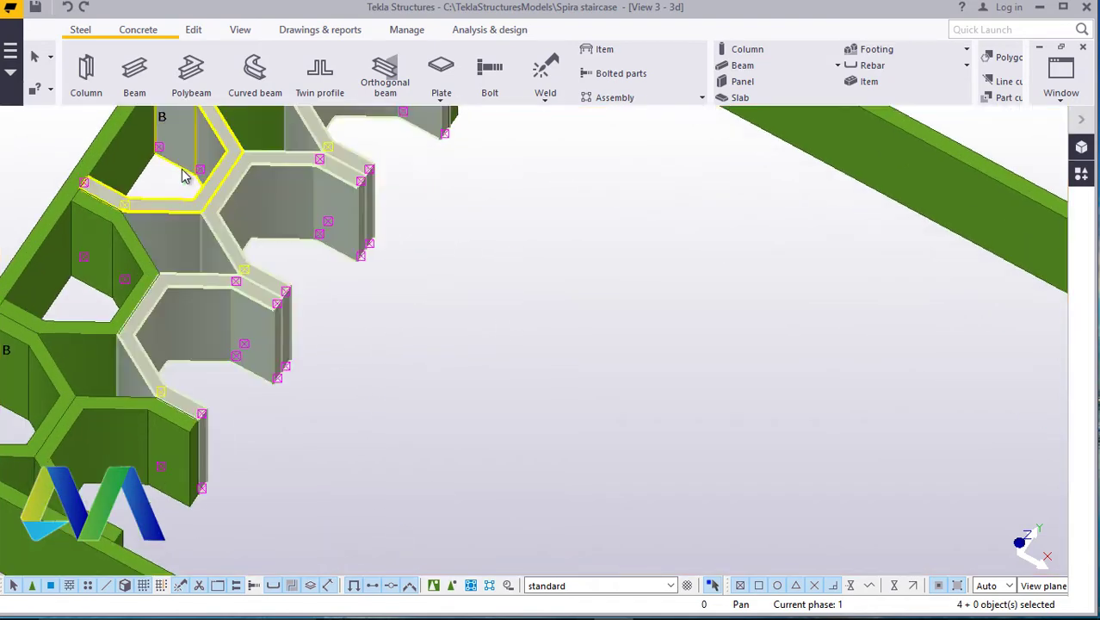
{"action": "mouse_move", "coordinate": [320, 235]}
{"action": "middle_mouse_down", "text": "ctrl"}
{"action": "mouse_move", "coordinate": [225, 369]}
{"action": "mouse_move", "coordinate": [136, 416]}
{"action": "middle_mouse_up", "text": "ctrl"}
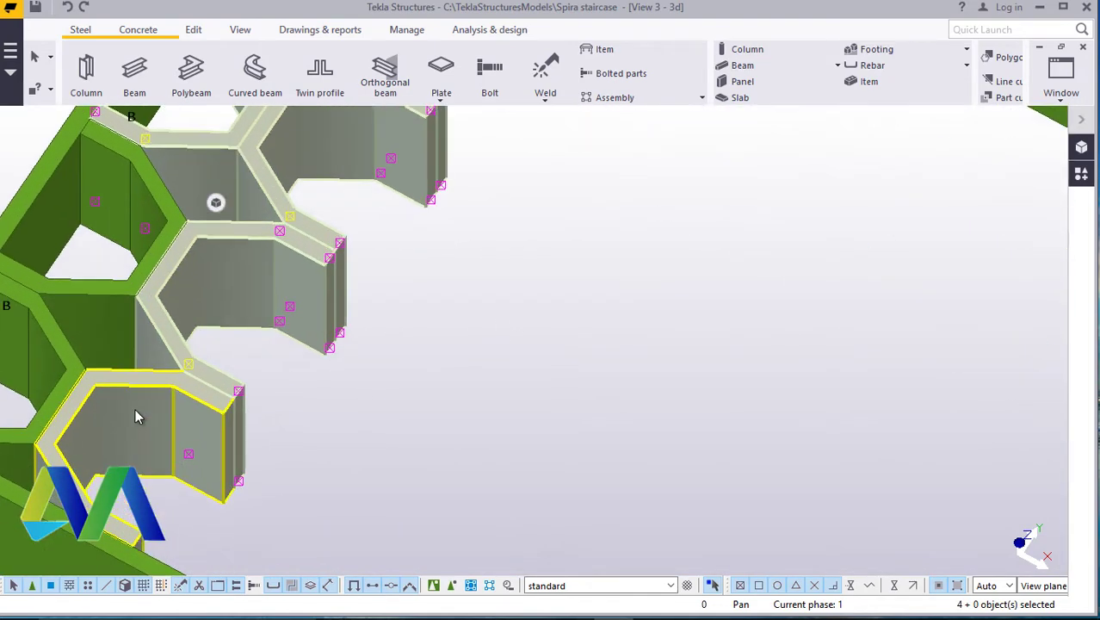
{"action": "left_click", "coordinate": [96, 315], "text": "ctrl"}
{"action": "left_click", "coordinate": [59, 331], "text": "ctrl"}
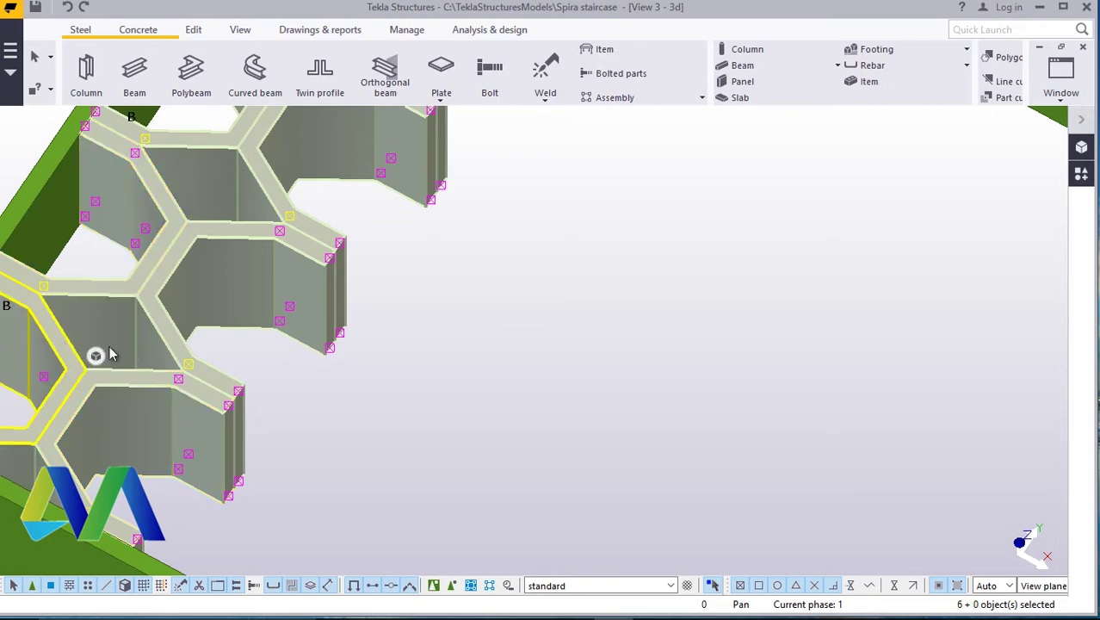
{"action": "scroll", "coordinate": [217, 400], "scroll_direction": "down", "scroll_amount": 4}
{"action": "scroll", "coordinate": [248, 239], "scroll_direction": "up", "scroll_amount": 1}
{"action": "left_click", "coordinate": [262, 175], "text": "shift"}
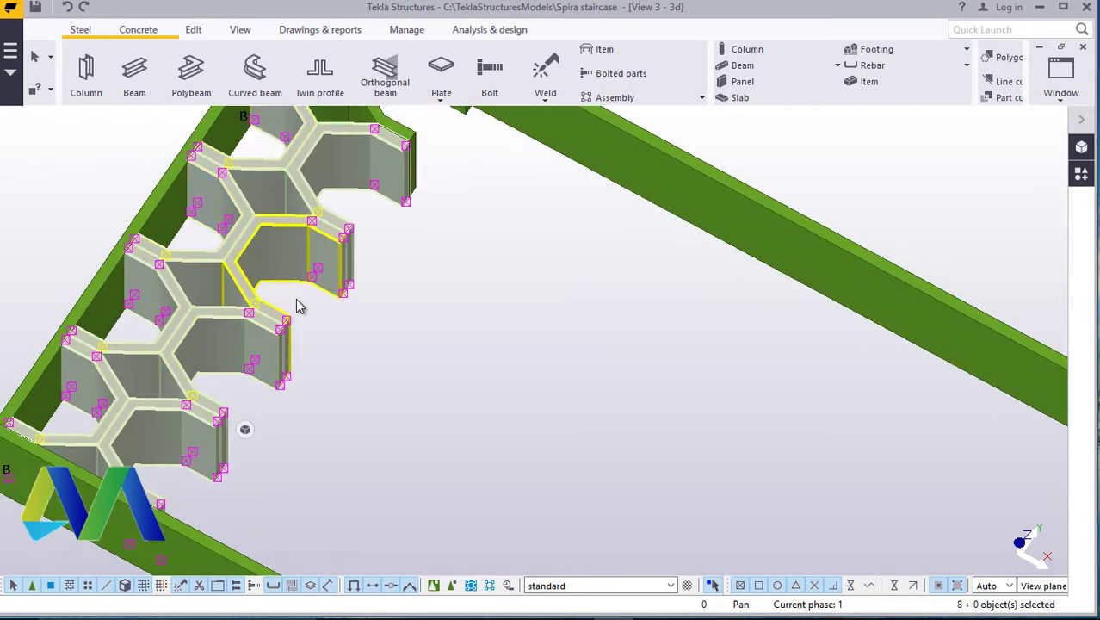
{"action": "scroll", "coordinate": [334, 286], "scroll_direction": "down", "scroll_amount": 3}
{"action": "scroll", "coordinate": [367, 157], "scroll_direction": "up", "scroll_amount": 3}
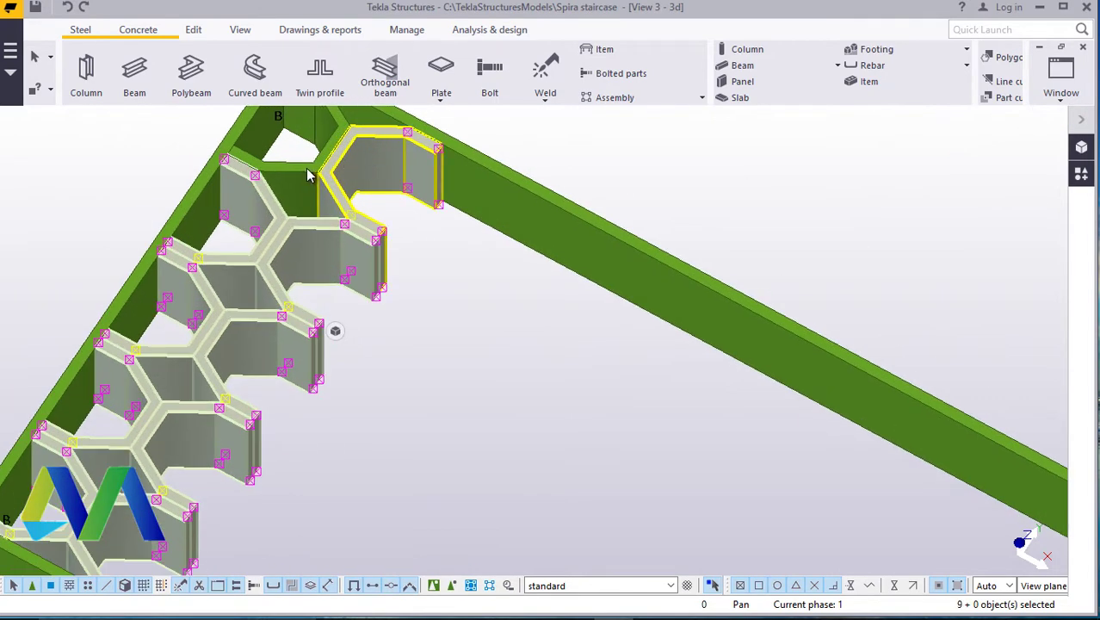
{"action": "scroll", "coordinate": [450, 299], "scroll_direction": "down", "scroll_amount": 3}
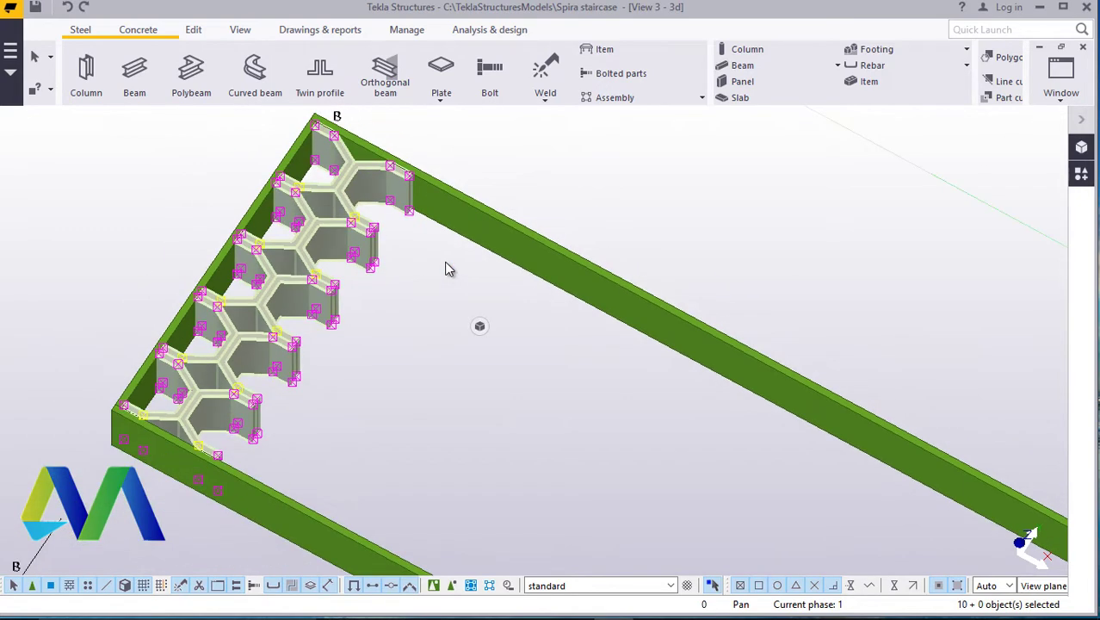
{"action": "scroll", "coordinate": [449, 270], "scroll_direction": "up", "scroll_amount": 1}
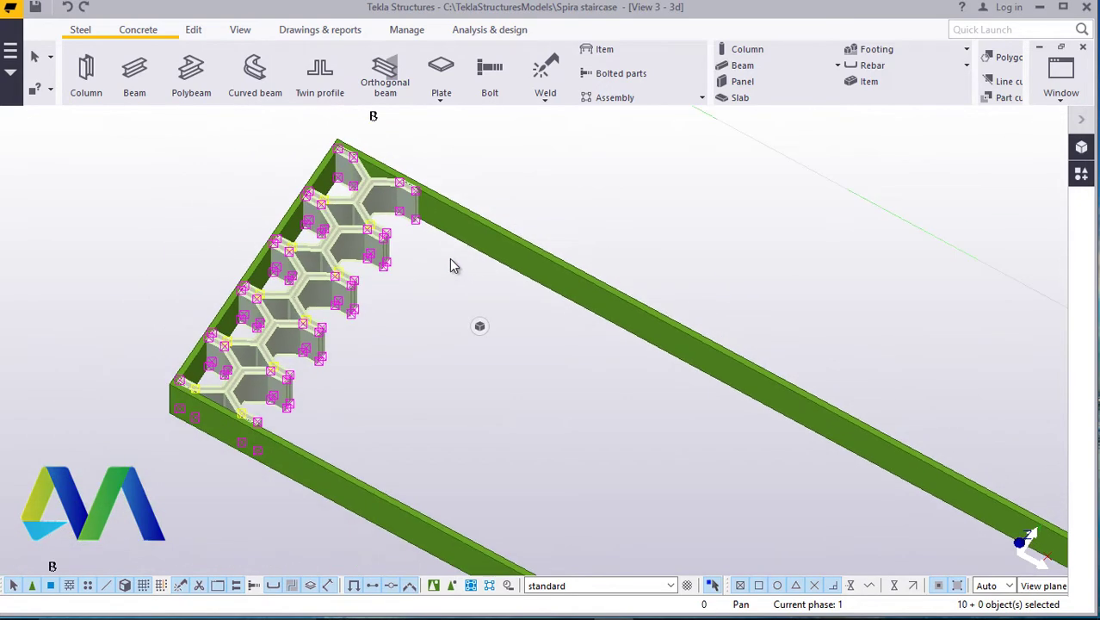
{"action": "right_click", "coordinate": [534, 177]}
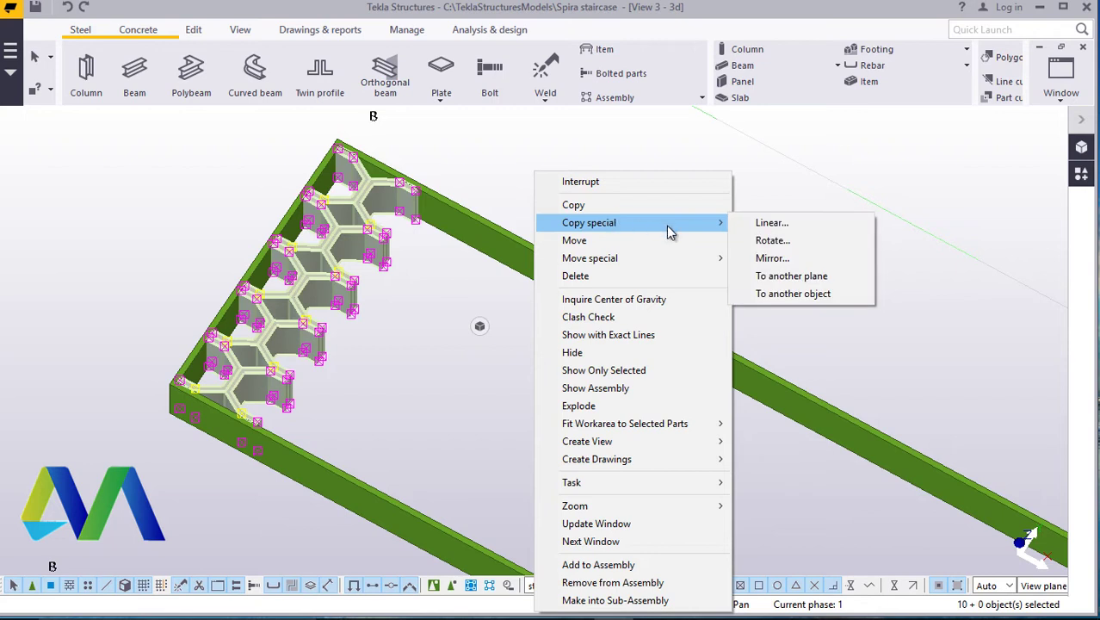
{"action": "left_click", "coordinate": [785, 229]}
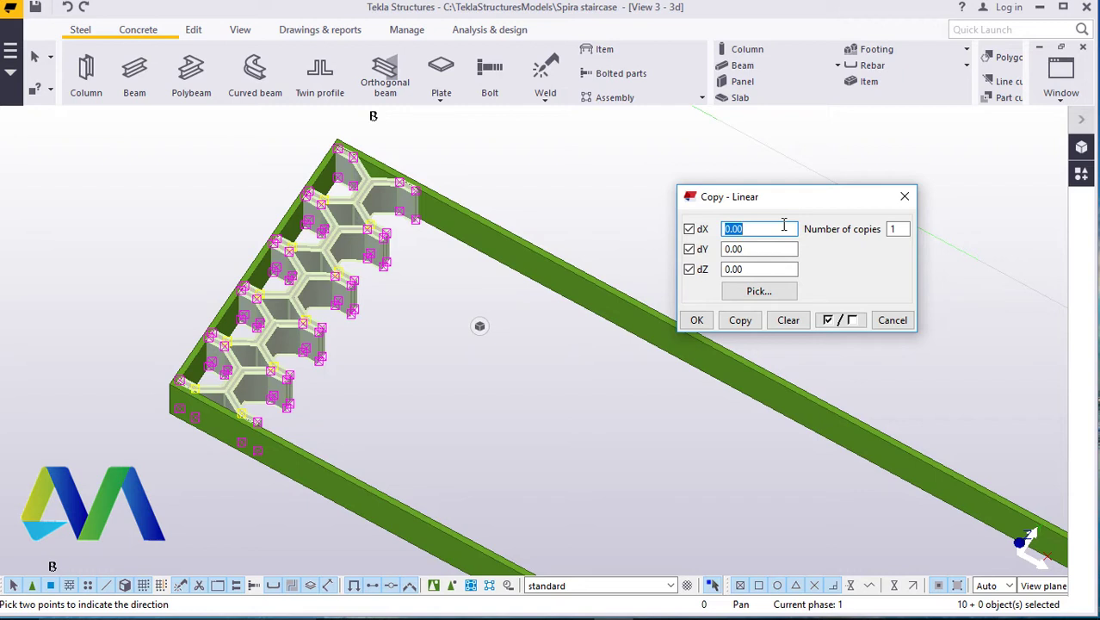
{"action": "left_click", "coordinate": [779, 289]}
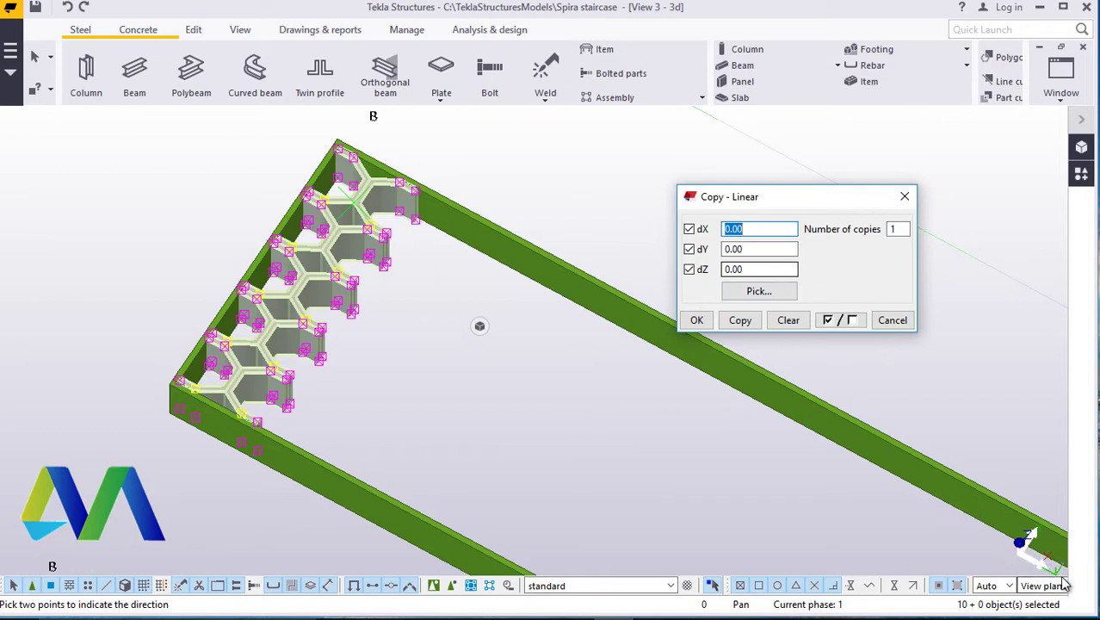
{"action": "left_click", "coordinate": [965, 506]}
{"action": "left_click", "coordinate": [988, 334]}
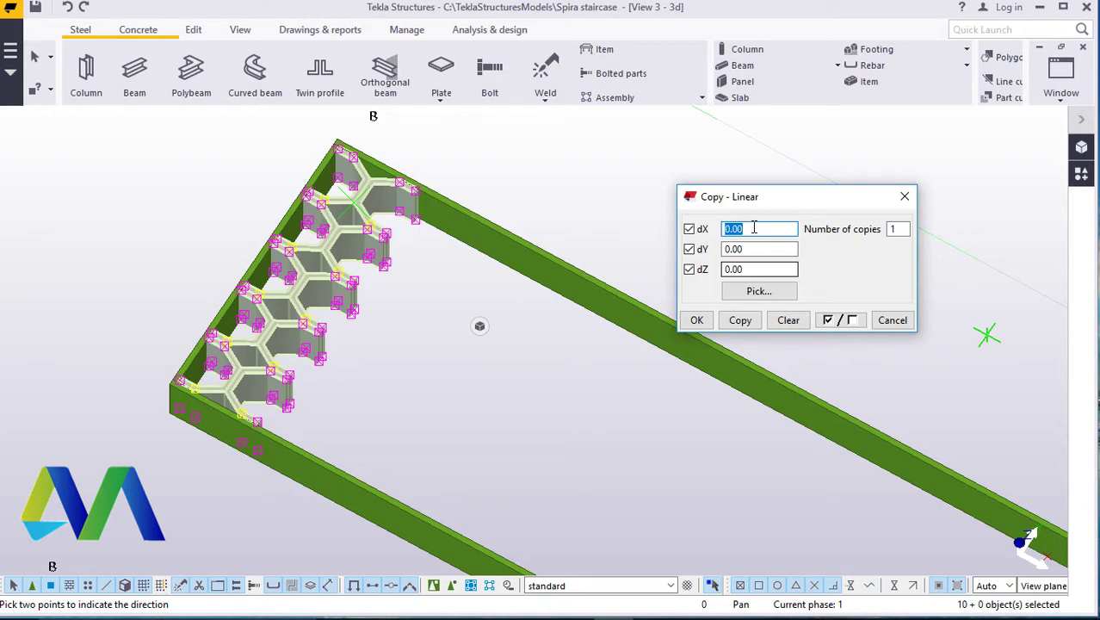
{"action": "left_click", "coordinate": [905, 197]}
{"action": "right_click", "coordinate": [663, 155]}
{"action": "left_click", "coordinate": [693, 168]}
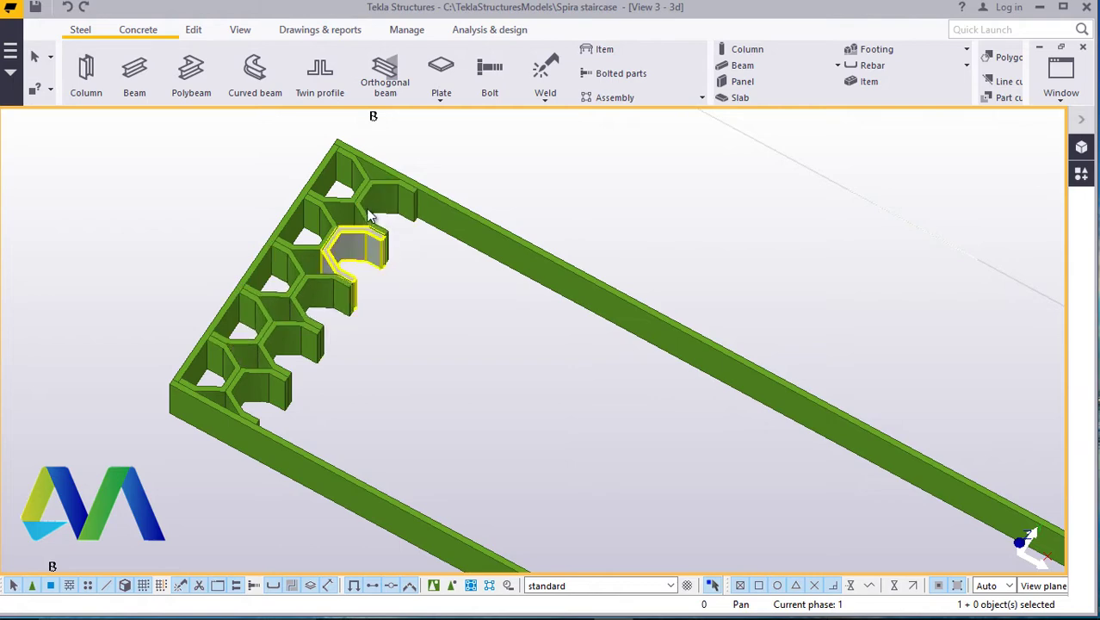
- Measure the distance in the long direction from a first-row bent plate's inner corner at the short end beam to the mirrored plate's outer tip
{"action": "left_click", "coordinate": [430, 215]}
{"action": "left_click", "coordinate": [193, 29]}
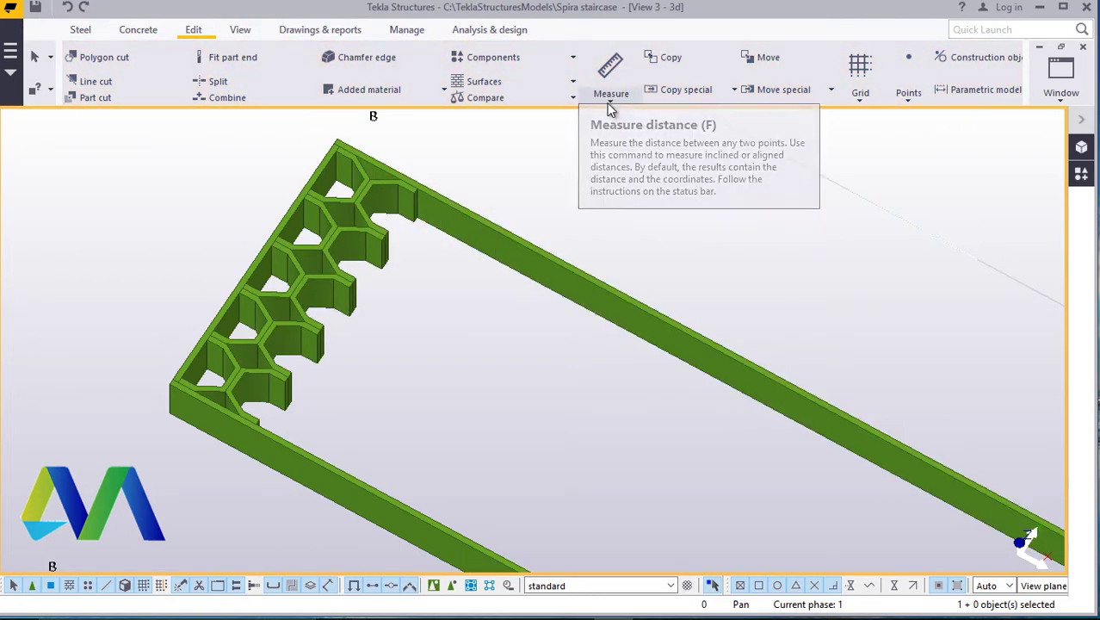
{"action": "left_click", "coordinate": [610, 97]}
{"action": "left_click", "coordinate": [625, 122]}
{"action": "scroll", "coordinate": [344, 206], "scroll_direction": "up", "scroll_amount": 3}
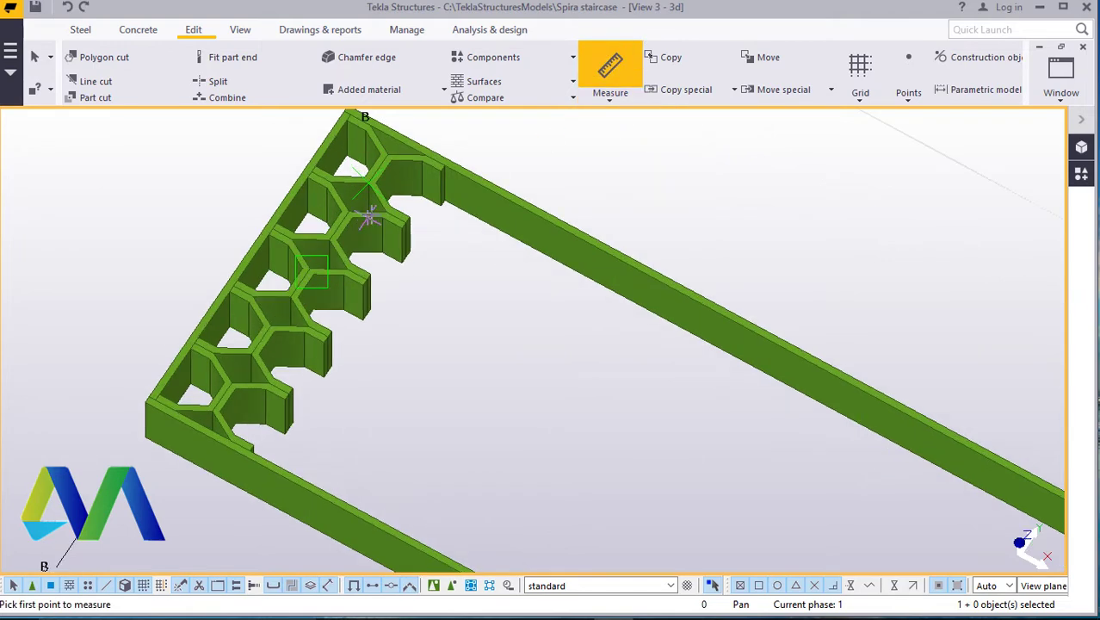
{"action": "scroll", "coordinate": [366, 171], "scroll_direction": "up", "scroll_amount": 8}
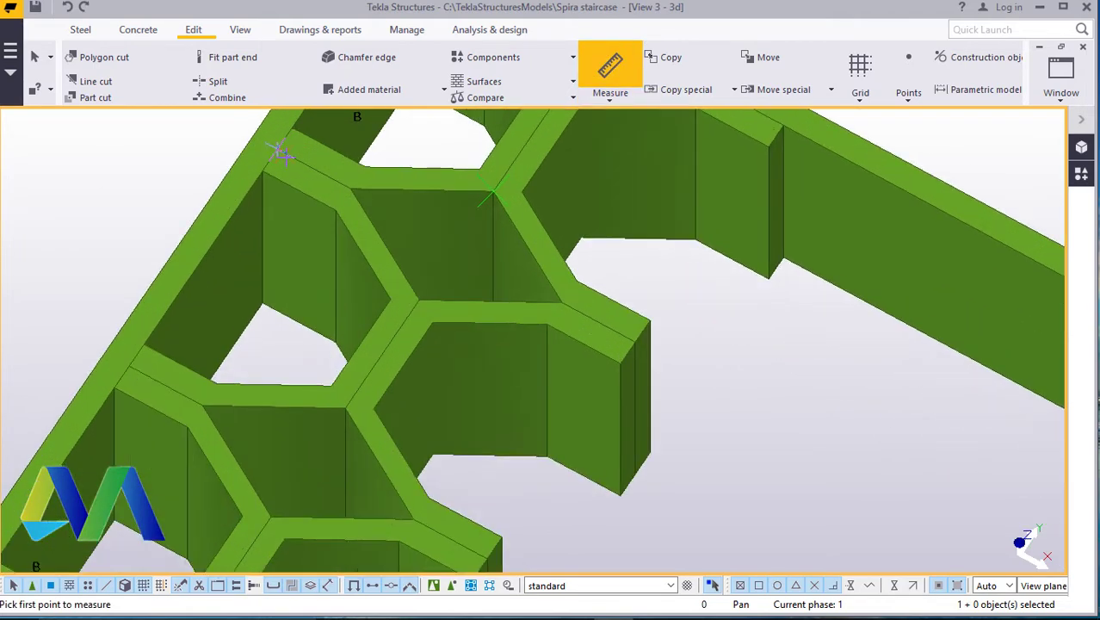
{"action": "left_click", "coordinate": [255, 175]}
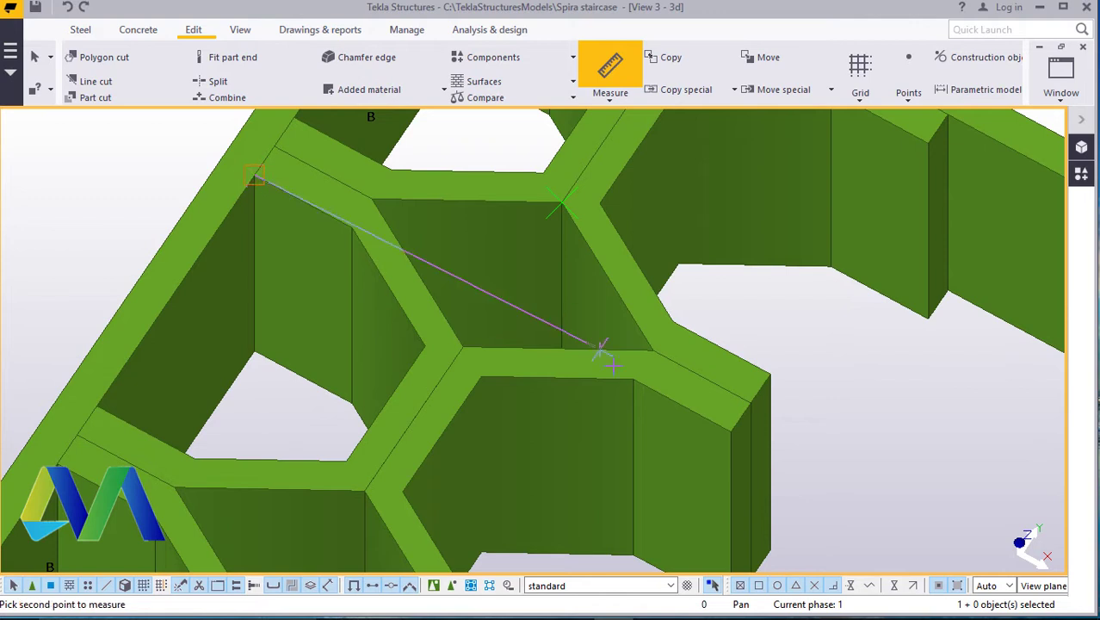
{"action": "left_click", "coordinate": [727, 428]}
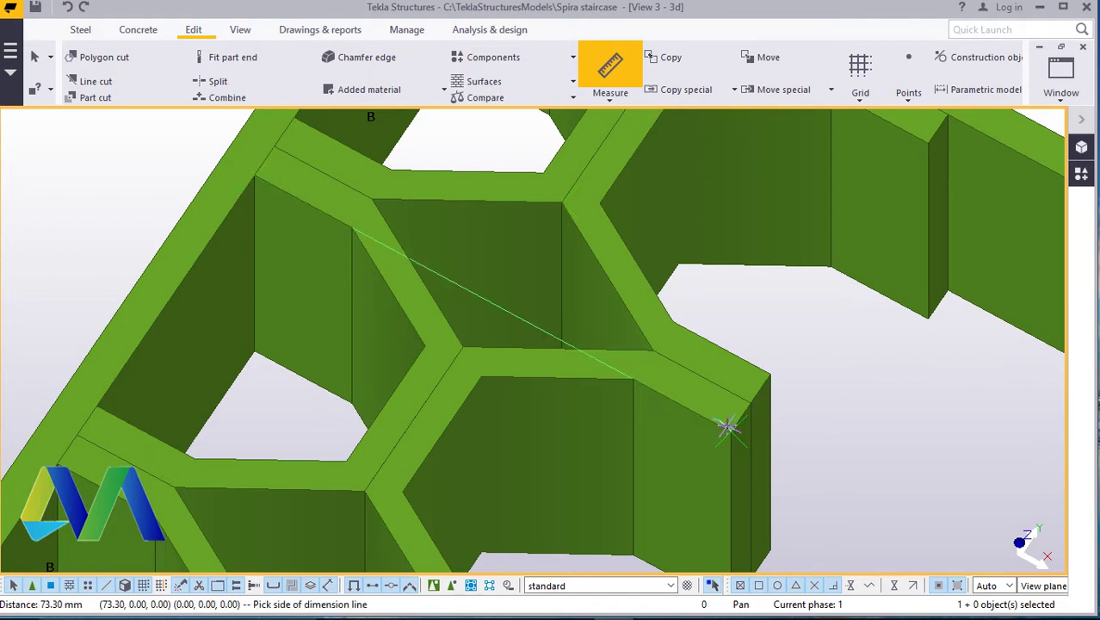
{"action": "right_click", "coordinate": [124, 157]}
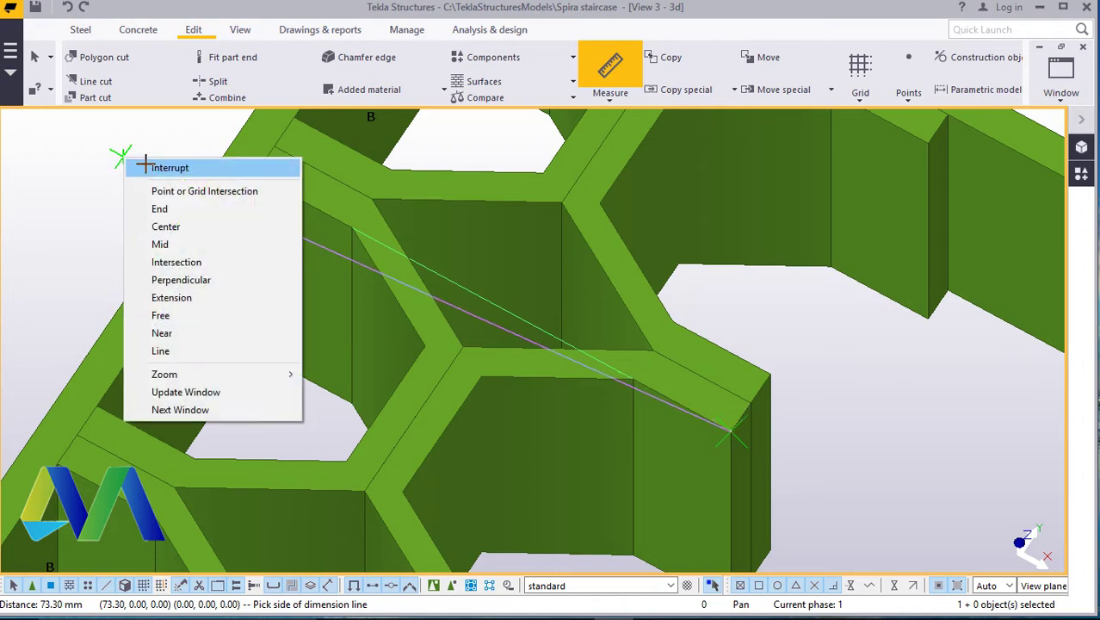
{"action": "left_click", "coordinate": [147, 166]}
- Select the ten bent plates of both rows and copy them linearly with dX 73.30 and 14 copies
{"action": "scroll", "coordinate": [244, 184], "scroll_direction": "down", "scroll_amount": 1}
{"action": "scroll", "coordinate": [249, 196], "scroll_direction": "down", "scroll_amount": 5}
{"action": "scroll", "coordinate": [361, 213], "scroll_direction": "up", "scroll_amount": 4}
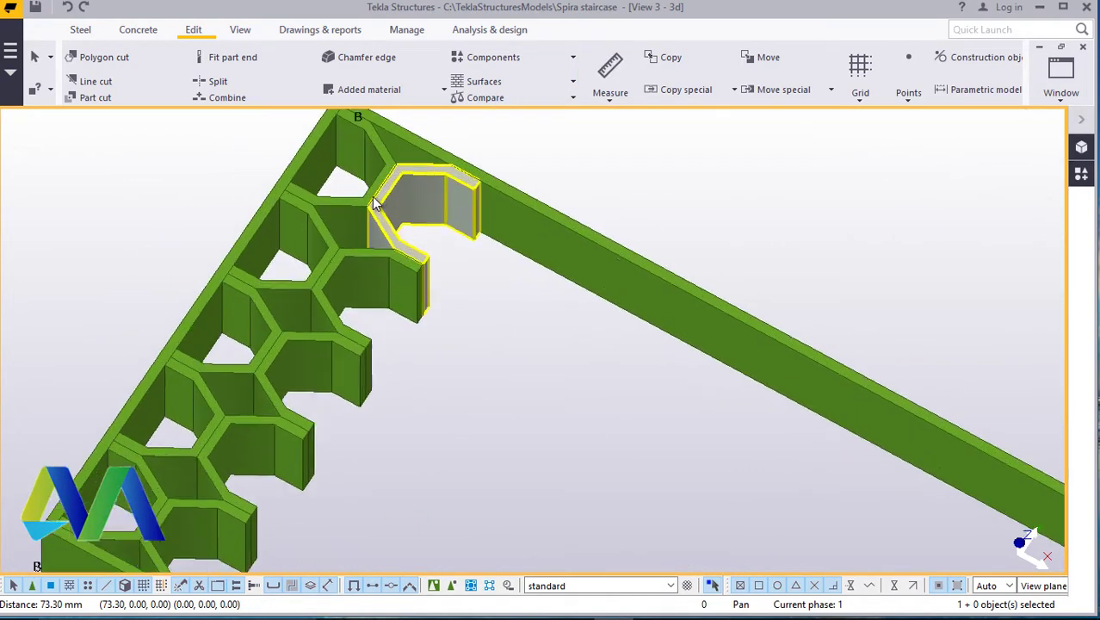
{"action": "left_click_drag", "start_coordinate": [502, 402], "coordinate": [301, 219]}
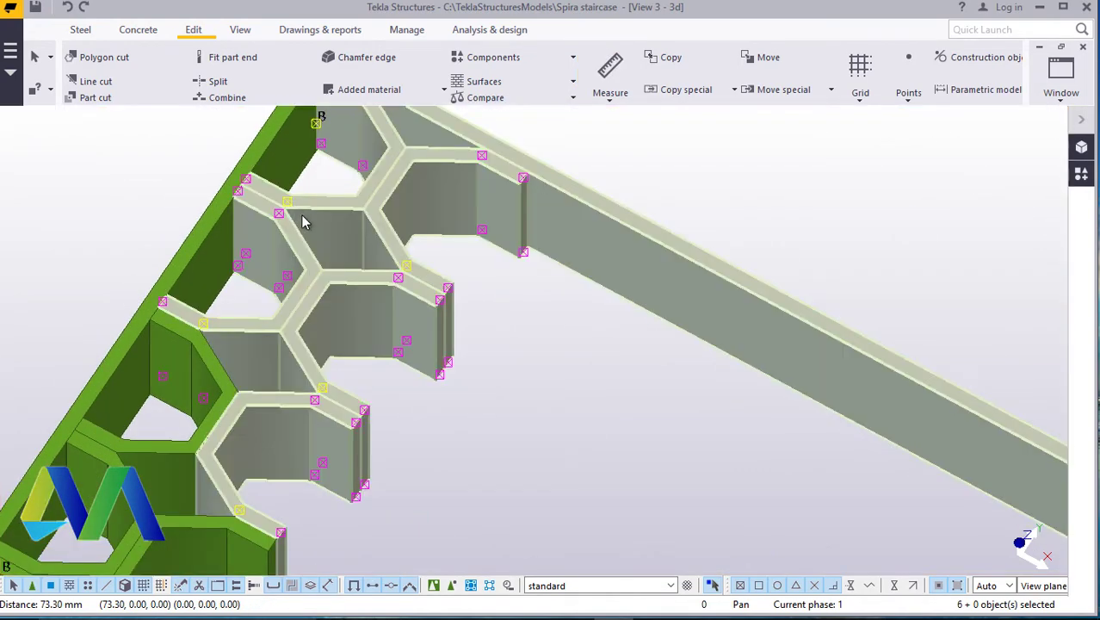
{"action": "left_click", "coordinate": [511, 329]}
{"action": "left_click_drag", "start_coordinate": [446, 381], "coordinate": [289, 194]}
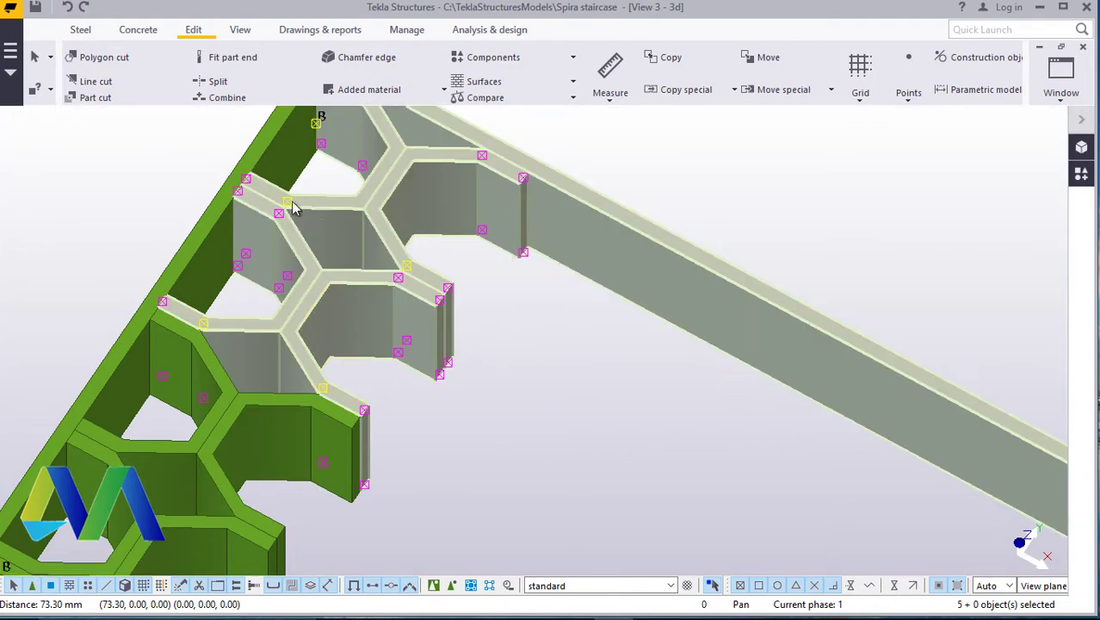
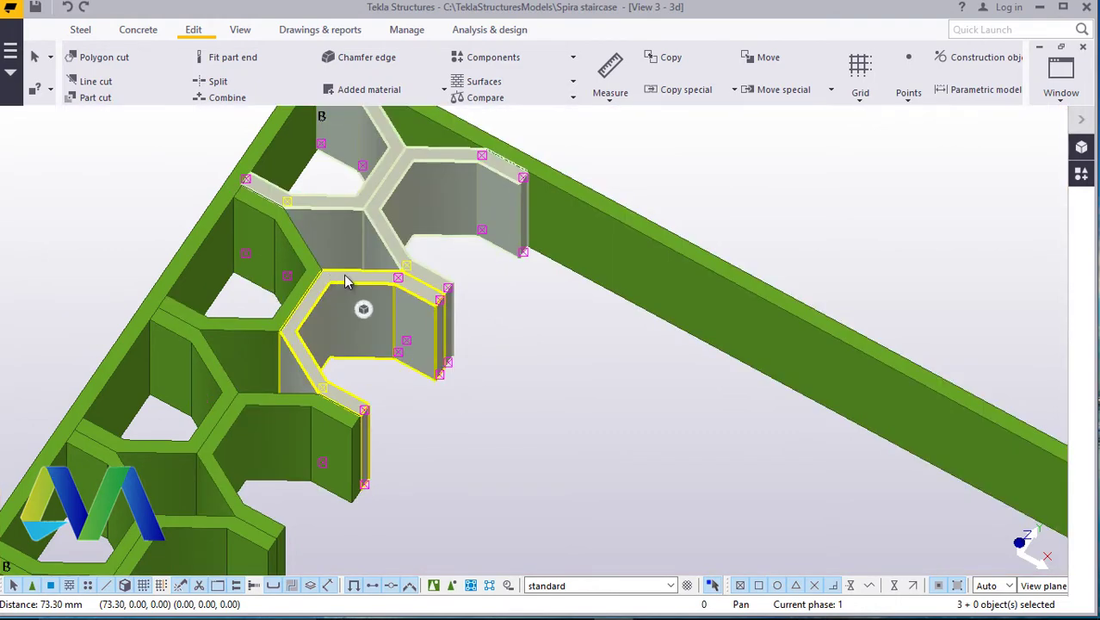
{"action": "left_click", "coordinate": [234, 399], "text": "ctrl"}
{"action": "left_click", "coordinate": [229, 378], "text": "ctrl"}
{"action": "scroll", "coordinate": [524, 267], "scroll_direction": "down", "scroll_amount": 4}
{"action": "scroll", "coordinate": [293, 486], "scroll_direction": "up", "scroll_amount": 2}
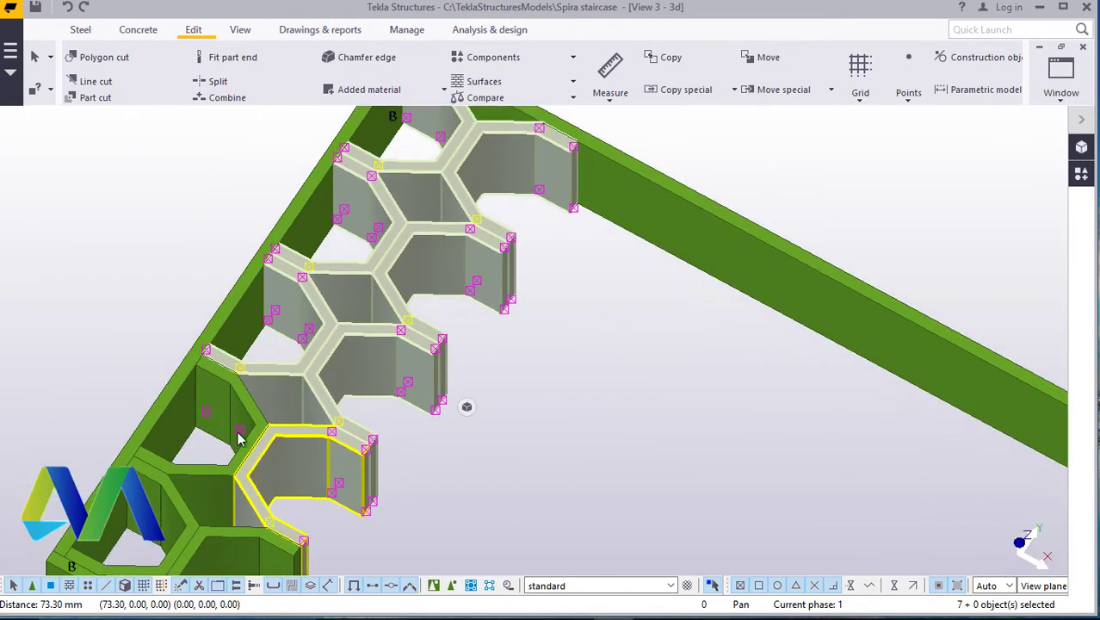
{"action": "left_click", "coordinate": [221, 403], "text": "ctrl"}
{"action": "left_click", "coordinate": [180, 506], "text": "ctrl"}
{"action": "left_click", "coordinate": [247, 554], "text": "ctrl"}
{"action": "scroll", "coordinate": [242, 439], "scroll_direction": "down", "scroll_amount": 3}
{"action": "right_click", "coordinate": [501, 245]}
{"action": "mouse_move", "coordinate": [567, 227]}
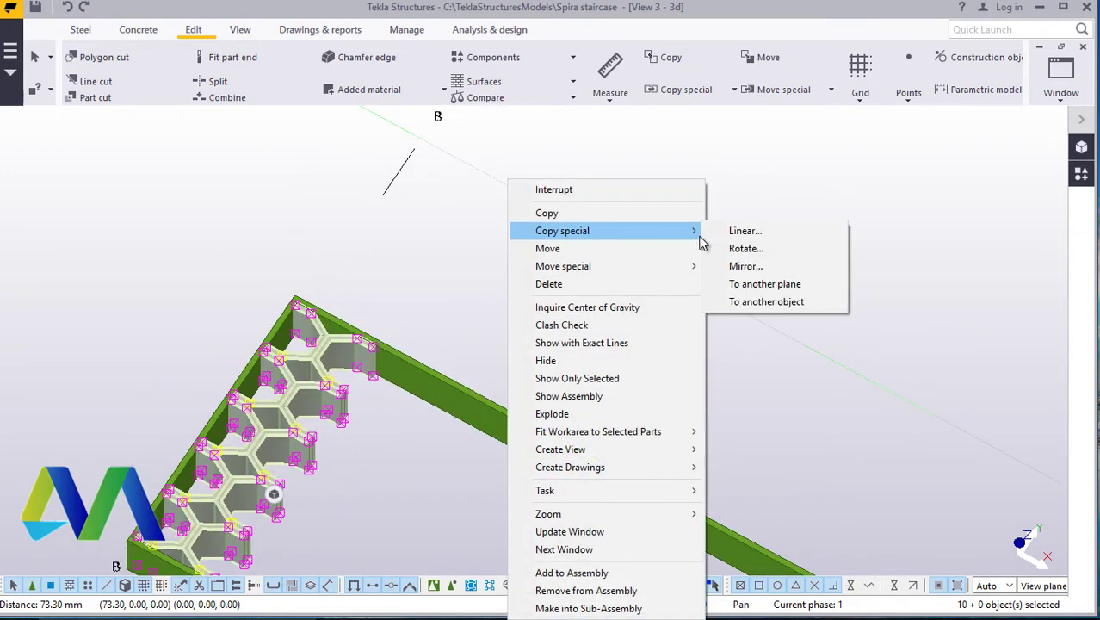
{"action": "left_click", "coordinate": [745, 230]}
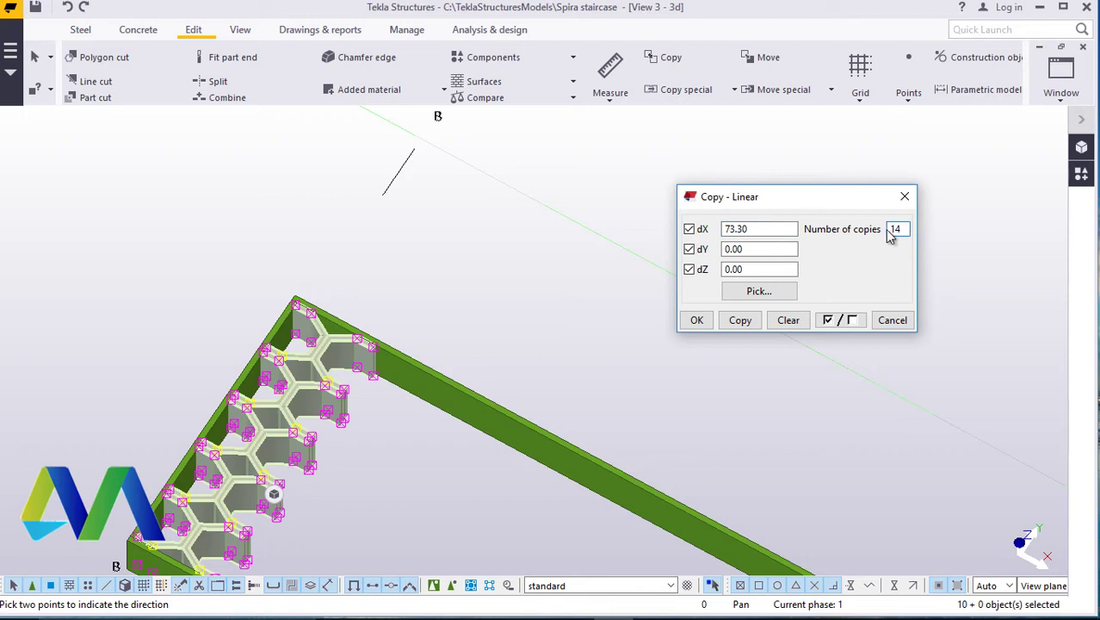
{"action": "left_click", "coordinate": [738, 321]}
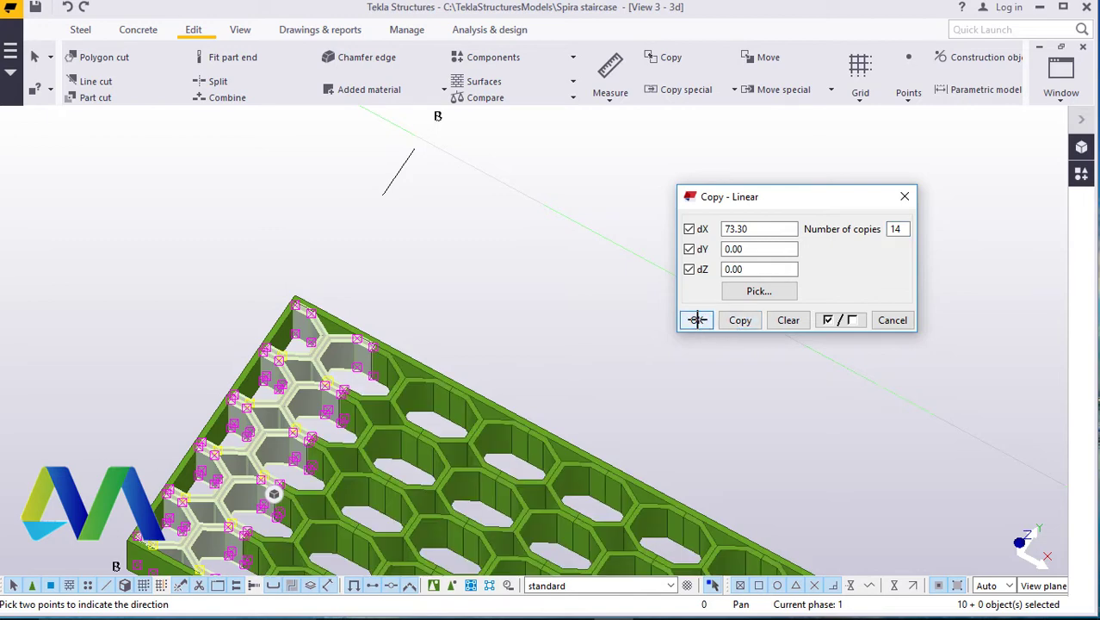
{"action": "left_click", "coordinate": [698, 320]}
{"action": "right_click", "coordinate": [455, 246]}
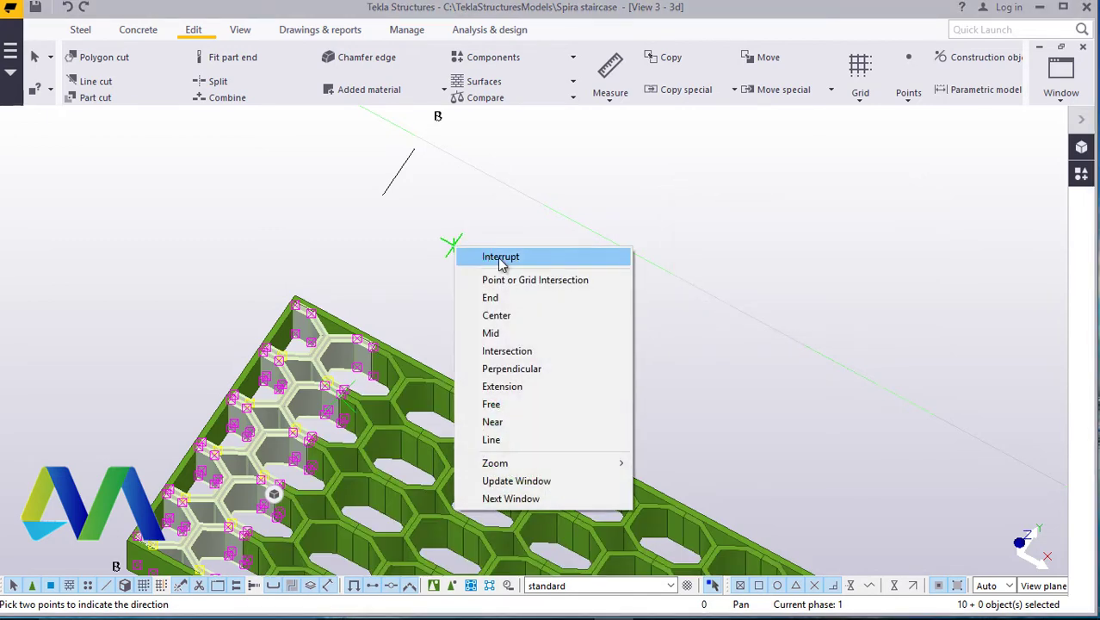
{"action": "left_click", "coordinate": [501, 258]}
- Check how far the copied honeycomb reaches toward the far short beam and undo the linear copy
{"action": "scroll", "coordinate": [452, 251], "scroll_direction": "down", "scroll_amount": 5}
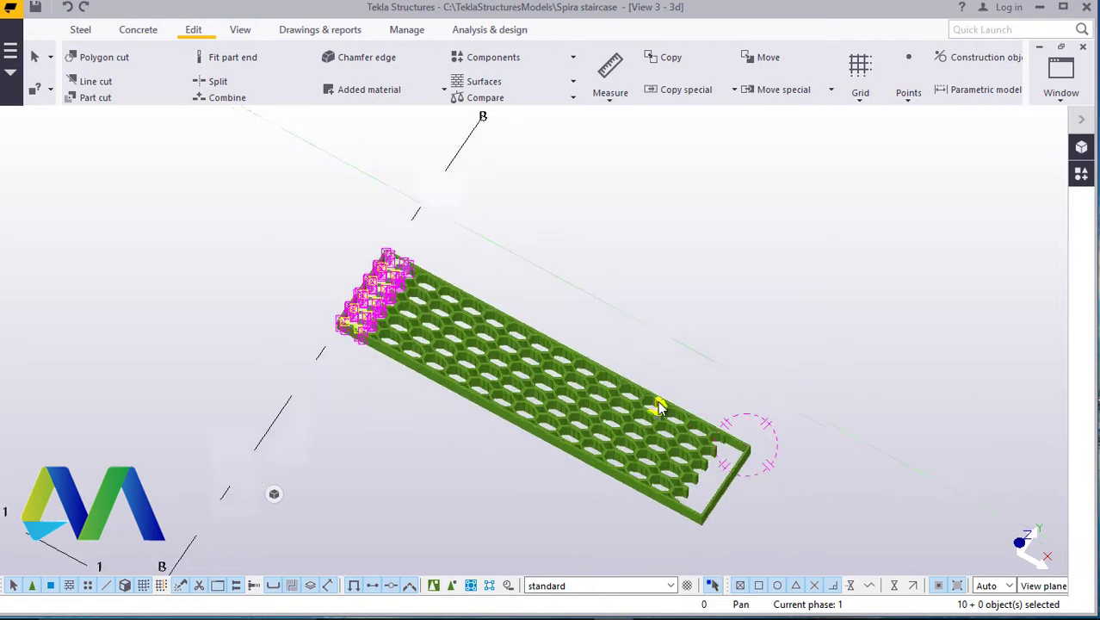
{"action": "scroll", "coordinate": [658, 402], "scroll_direction": "up", "scroll_amount": 3}
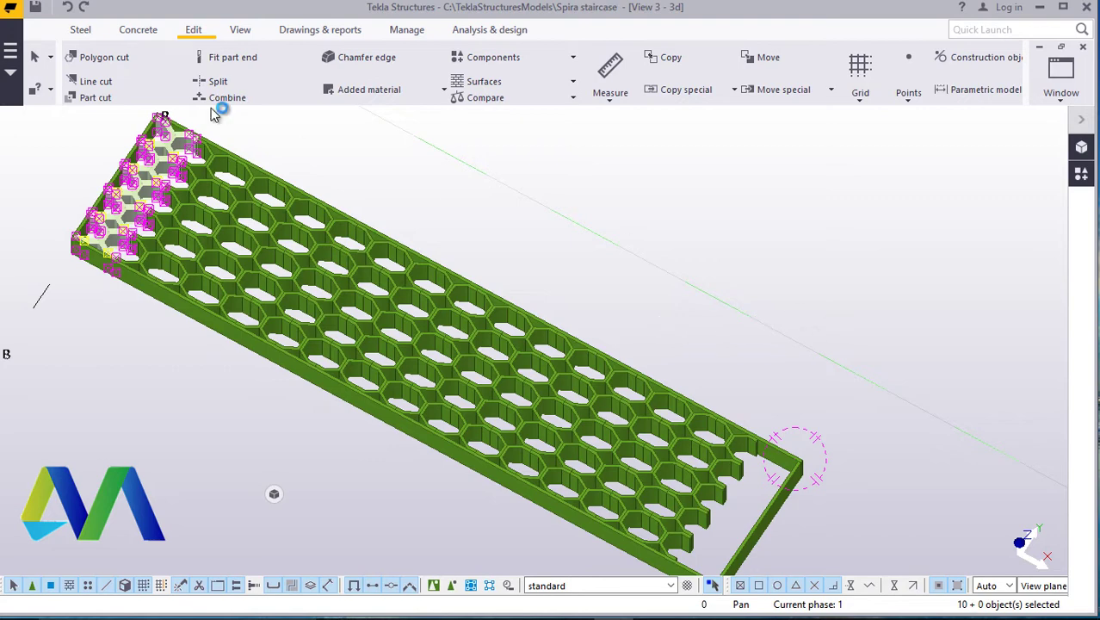
{"action": "left_click", "coordinate": [67, 8]}
- Select the ten bent plates of both rows and copy them linearly with dX 73.30 and 15 copies
{"action": "scroll", "coordinate": [310, 297], "scroll_direction": "up", "scroll_amount": 5}
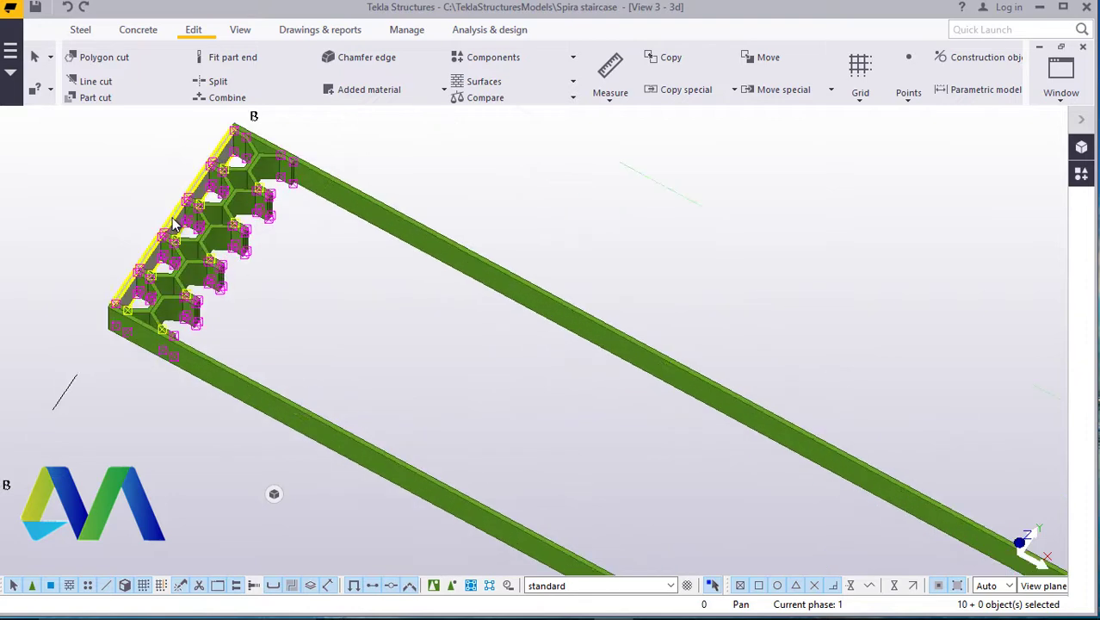
{"action": "left_click_drag", "start_coordinate": [370, 394], "coordinate": [232, 216]}
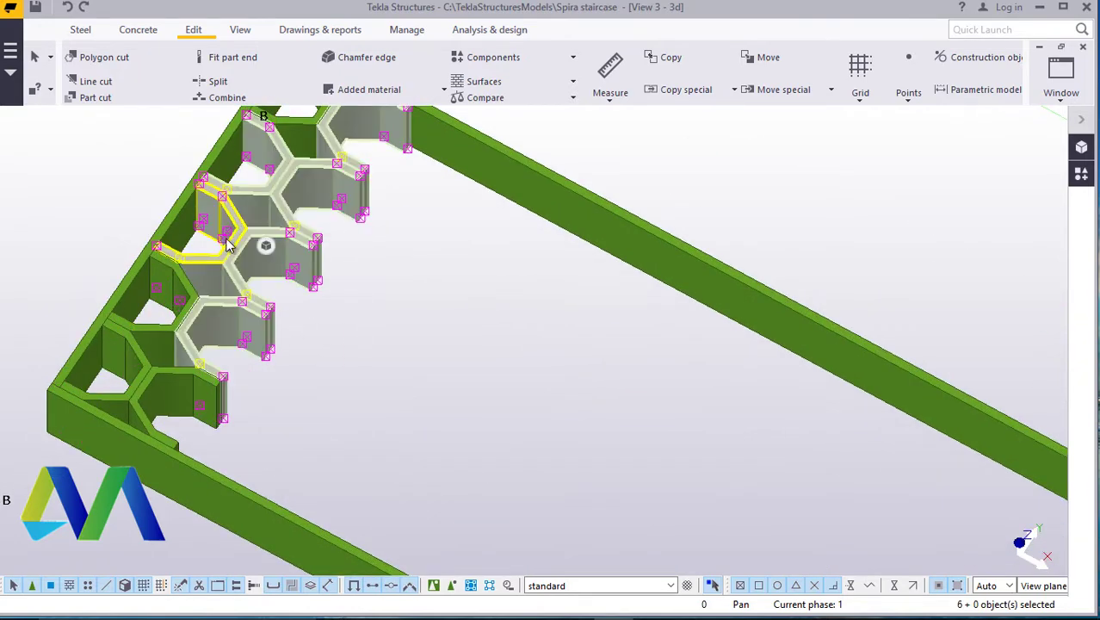
{"action": "left_click", "coordinate": [133, 350], "text": "ctrl"}
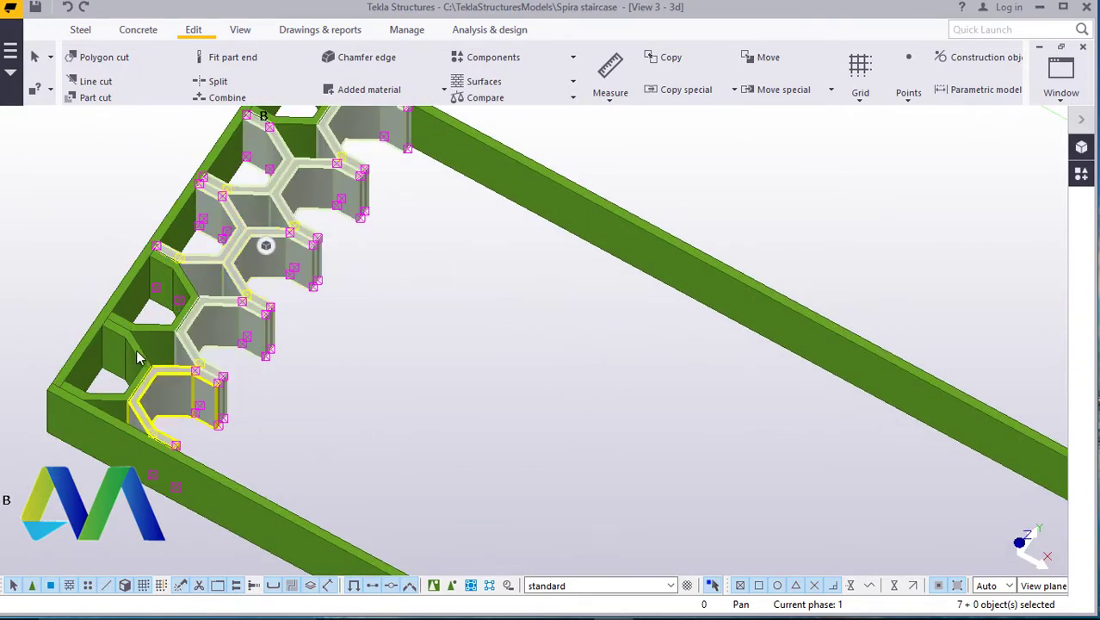
{"action": "left_click", "coordinate": [125, 350], "text": "ctrl"}
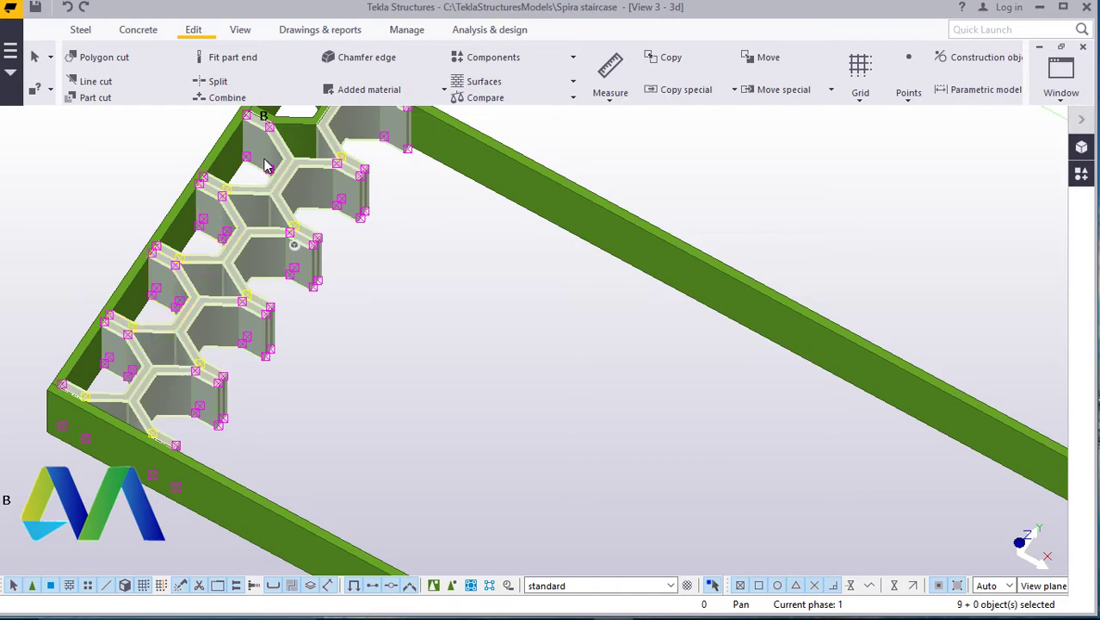
{"action": "left_click", "coordinate": [296, 125], "text": "ctrl"}
{"action": "scroll", "coordinate": [394, 346], "scroll_direction": "down", "scroll_amount": 2}
{"action": "right_click", "coordinate": [620, 204]}
{"action": "mouse_move", "coordinate": [678, 225]}
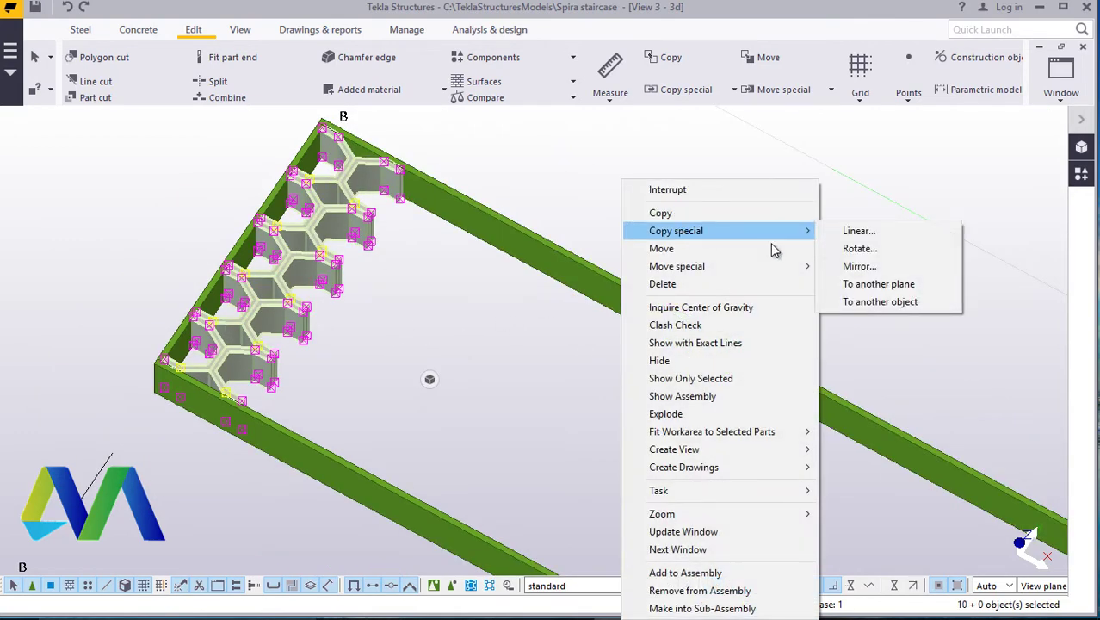
{"action": "left_click", "coordinate": [857, 232]}
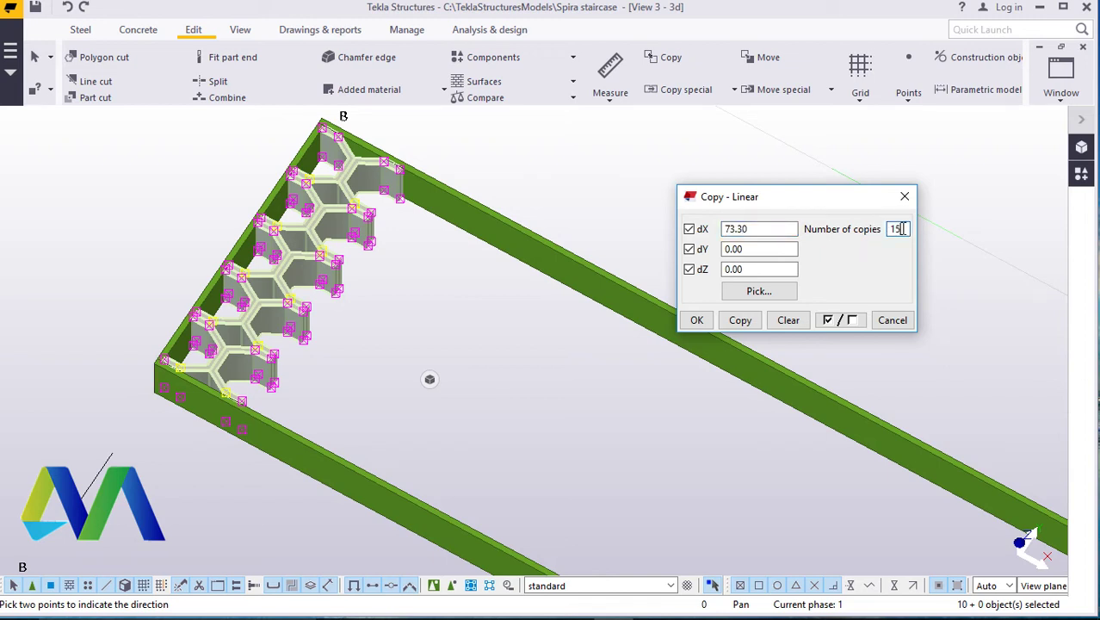
{"action": "left_click", "coordinate": [742, 321]}
{"action": "left_click", "coordinate": [696, 321]}
{"action": "scroll", "coordinate": [511, 274], "scroll_direction": "down", "scroll_amount": 5}
{"action": "scroll", "coordinate": [891, 491], "scroll_direction": "up", "scroll_amount": 4}
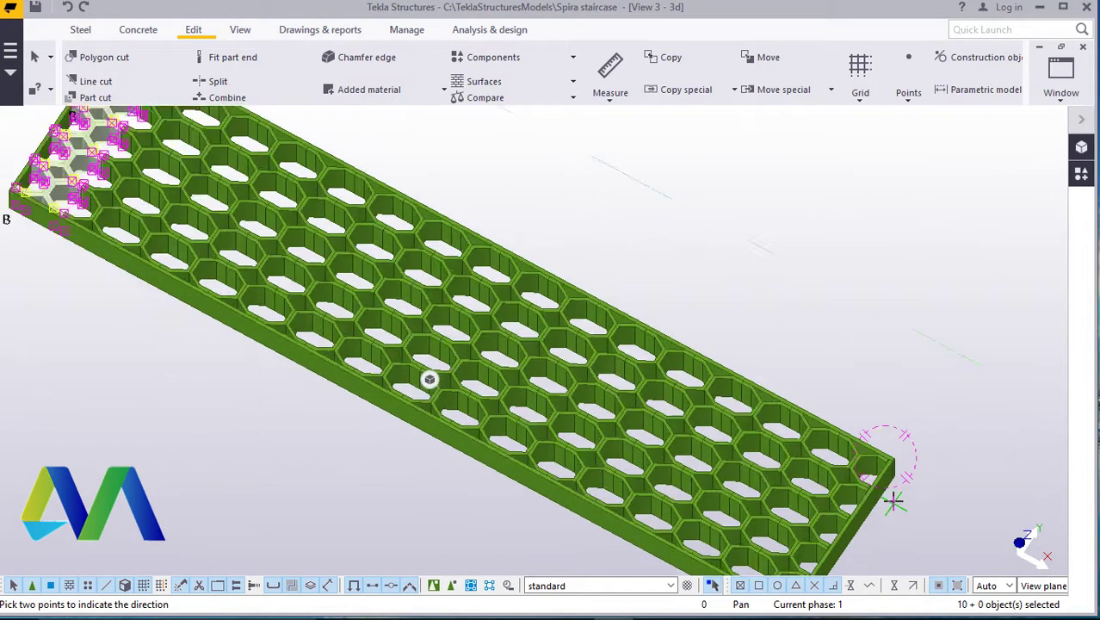
{"action": "scroll", "coordinate": [893, 502], "scroll_direction": "up", "scroll_amount": 4}
{"action": "right_click", "coordinate": [724, 271]}
{"action": "left_click", "coordinate": [747, 281]}
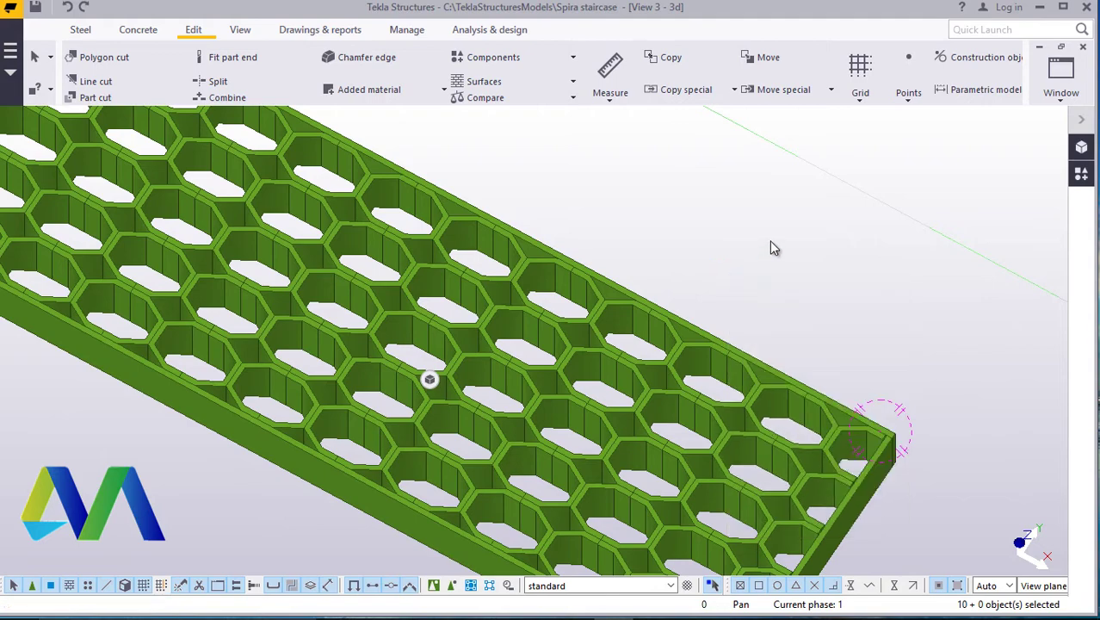
- Inspect how the copied honeycomb meets the far short beam and both corners of the frame
{"action": "scroll", "coordinate": [887, 444], "scroll_direction": "up", "scroll_amount": 8}
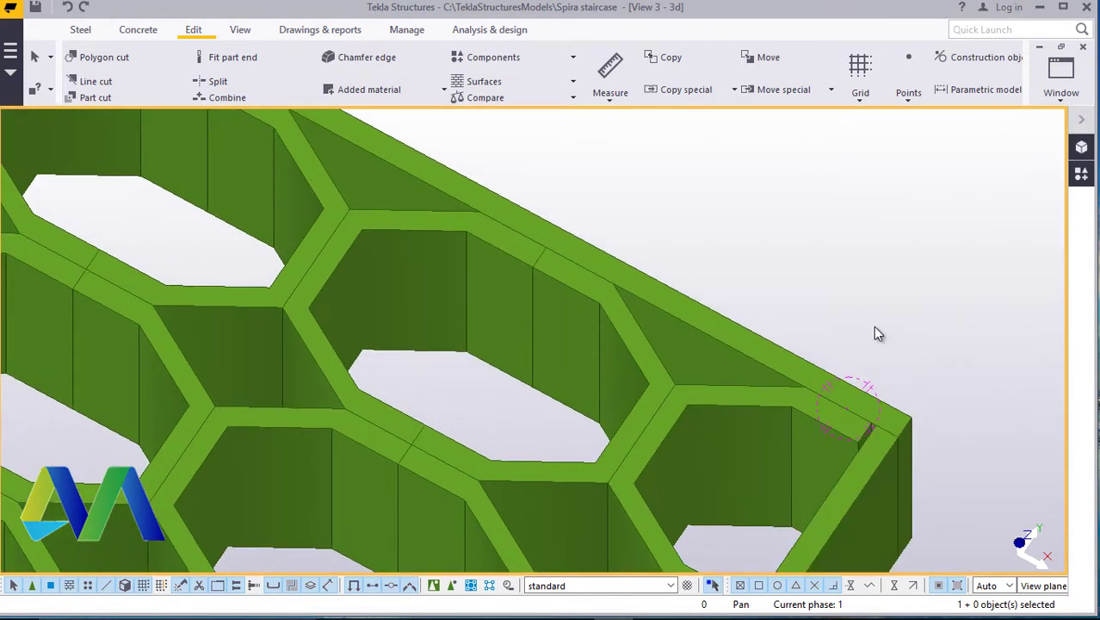
{"action": "scroll", "coordinate": [761, 280], "scroll_direction": "down", "scroll_amount": 8}
{"action": "scroll", "coordinate": [730, 488], "scroll_direction": "up", "scroll_amount": 8}
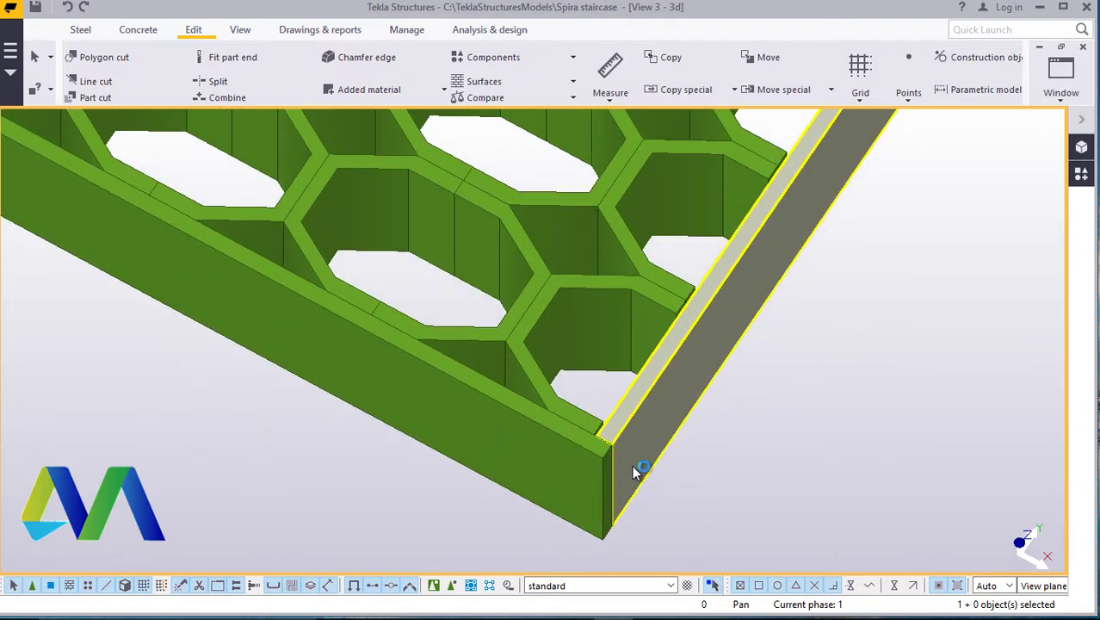
{"action": "scroll", "coordinate": [632, 465], "scroll_direction": "down", "scroll_amount": 5}
{"action": "left_click", "coordinate": [243, 31]}
{"action": "left_click", "coordinate": [615, 86]}
{"action": "left_click", "coordinate": [617, 106]}
{"action": "left_click_drag", "start_coordinate": [566, 243], "coordinate": [732, 243]}
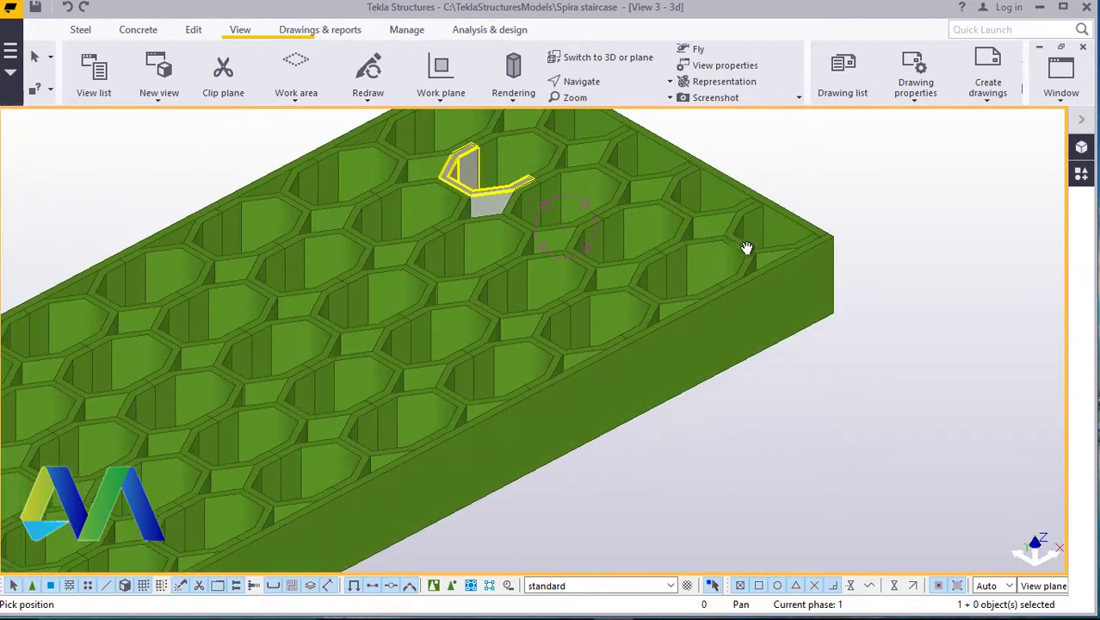
{"action": "scroll", "coordinate": [758, 241], "scroll_direction": "down", "scroll_amount": 3}
{"action": "left_click_drag", "start_coordinate": [606, 278], "coordinate": [241, 241]}
{"action": "scroll", "coordinate": [105, 207], "scroll_direction": "up", "scroll_amount": 6}
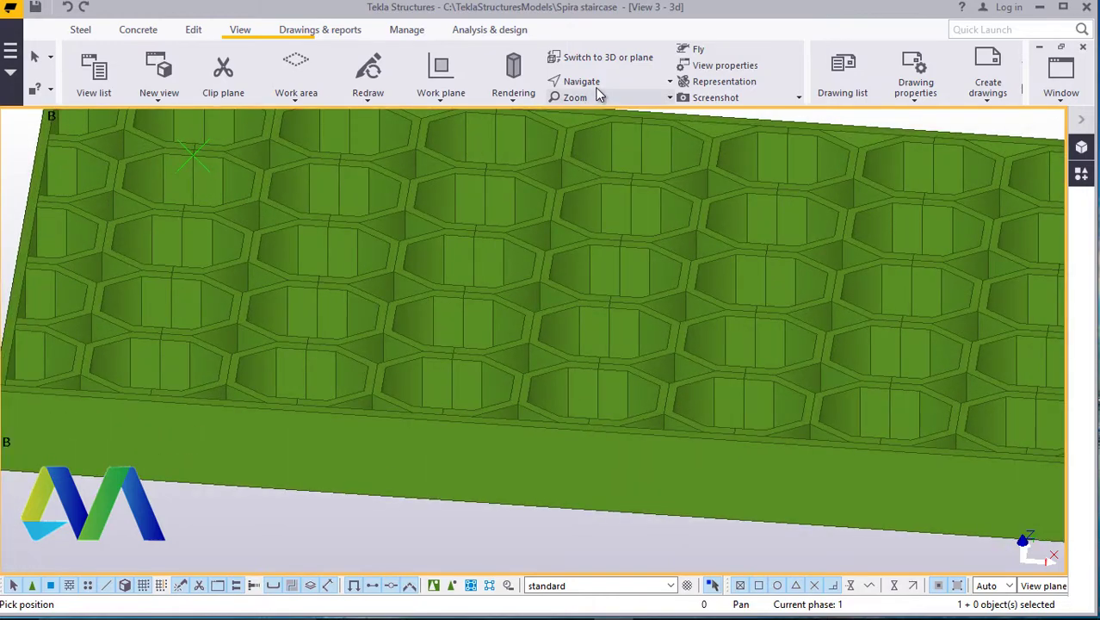
- Examine the completed honeycomb fill over the full length of the frame from several angles
{"action": "left_click", "coordinate": [597, 77]}
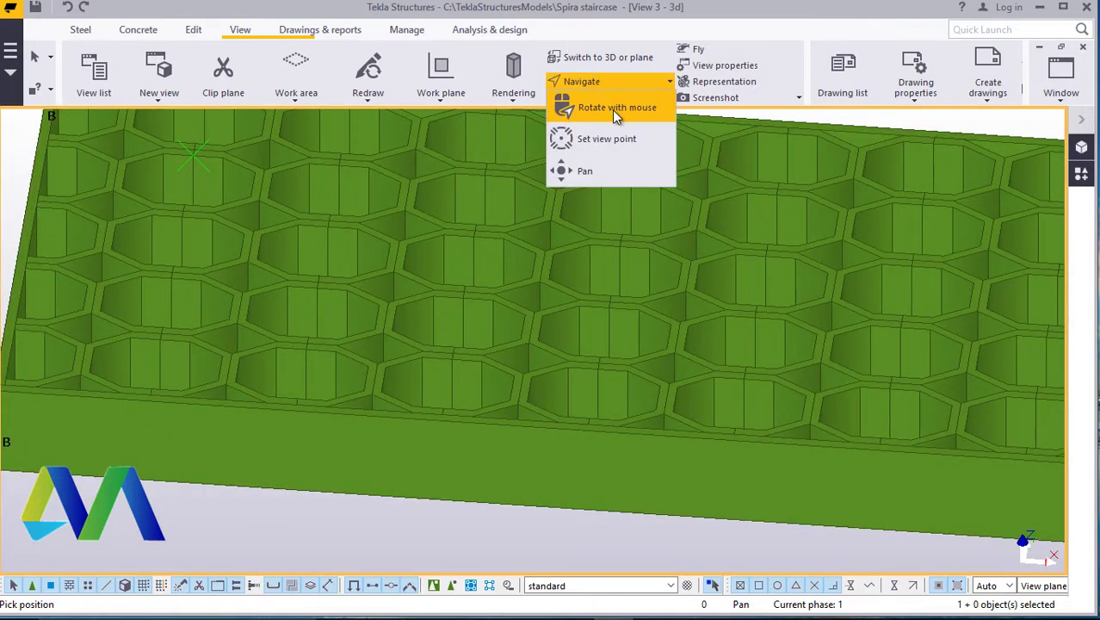
{"action": "left_click", "coordinate": [612, 109]}
{"action": "left_click_drag", "start_coordinate": [569, 258], "coordinate": [462, 349]}
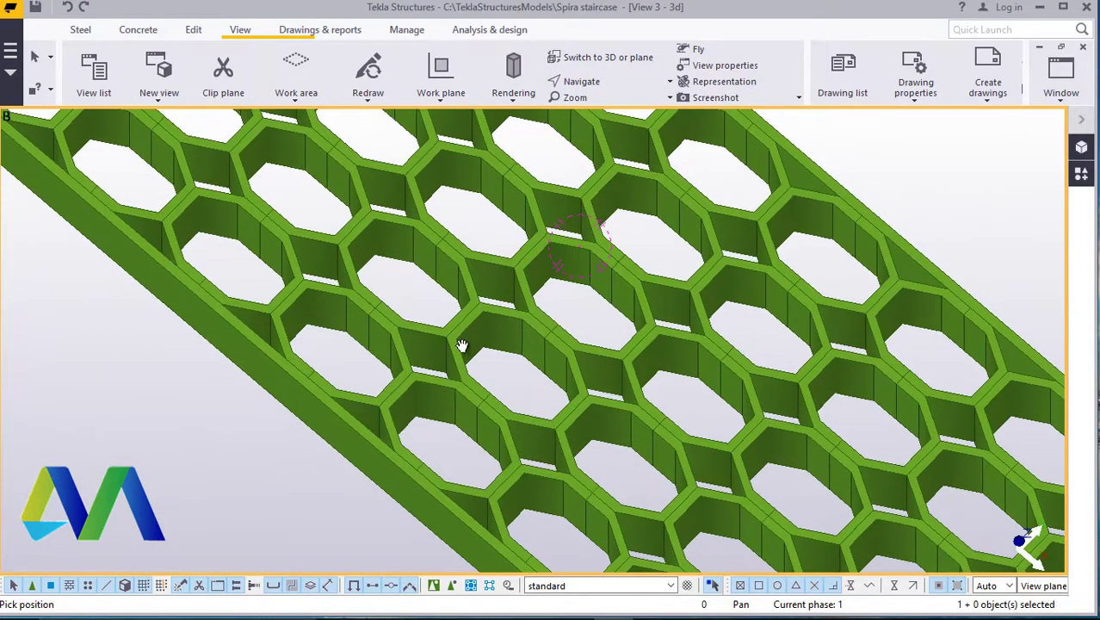
{"action": "scroll", "coordinate": [478, 338], "scroll_direction": "down", "scroll_amount": 2}
{"action": "left_click_drag", "start_coordinate": [598, 304], "coordinate": [543, 308]}
{"action": "scroll", "coordinate": [546, 302], "scroll_direction": "down", "scroll_amount": 2}
{"action": "right_click", "coordinate": [606, 208]}
{"action": "left_click", "coordinate": [631, 222]}
{"action": "scroll", "coordinate": [858, 436], "scroll_direction": "up", "scroll_amount": 5}
{"action": "scroll", "coordinate": [582, 331], "scroll_direction": "down", "scroll_amount": 5}
{"action": "scroll", "coordinate": [656, 353], "scroll_direction": "up", "scroll_amount": 3}
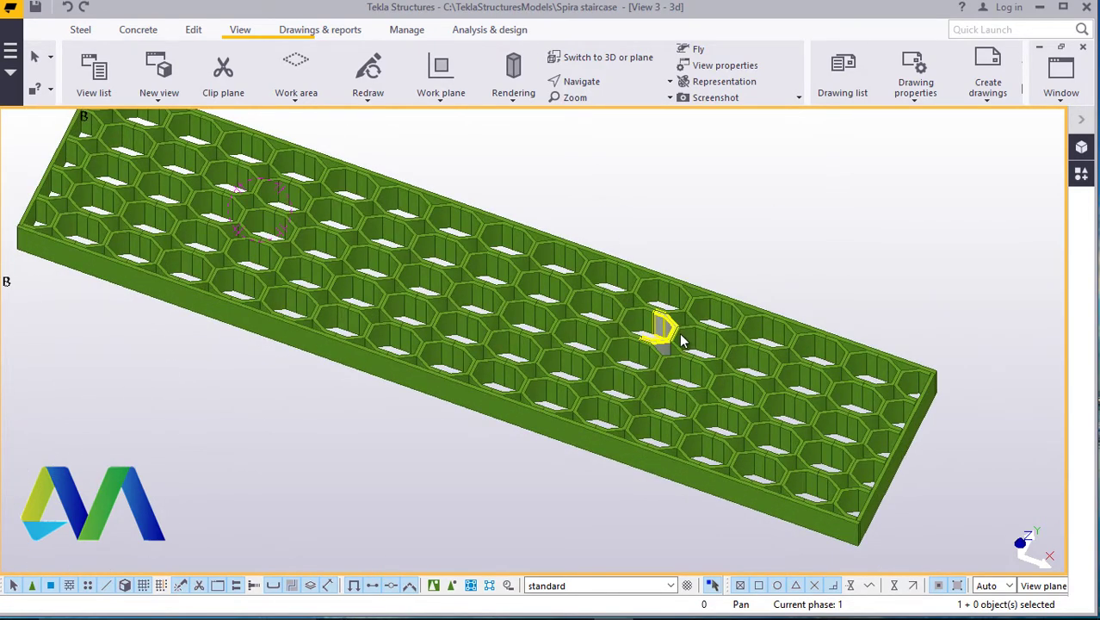
{"action": "scroll", "coordinate": [646, 341], "scroll_direction": "down", "scroll_amount": 2}
{"action": "scroll", "coordinate": [633, 320], "scroll_direction": "up", "scroll_amount": 3}
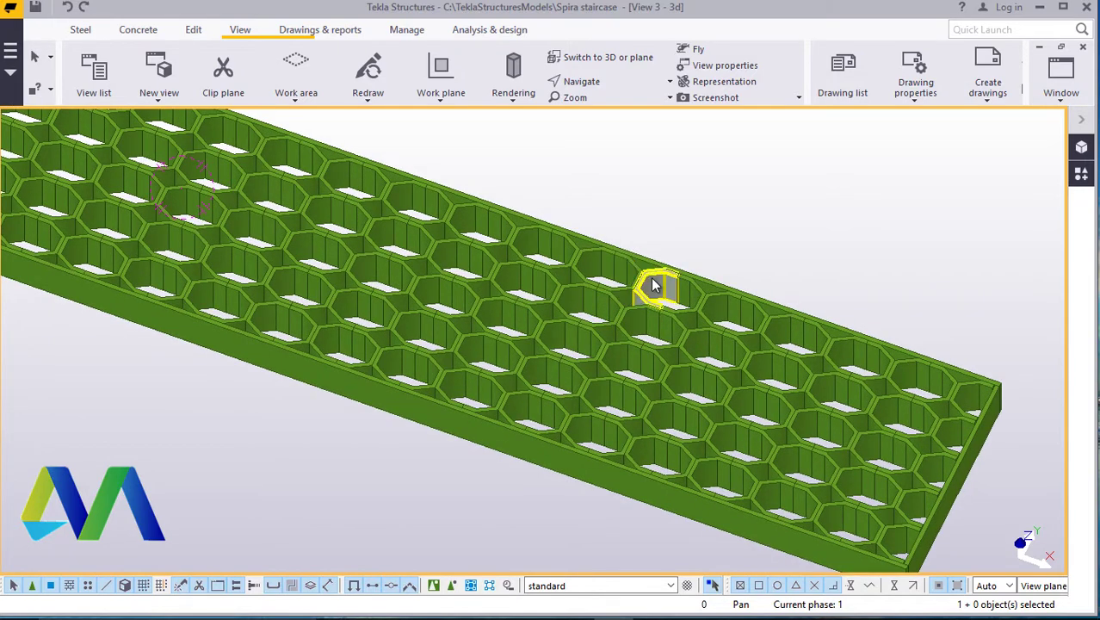
{"action": "scroll", "coordinate": [663, 280], "scroll_direction": "down", "scroll_amount": 5}
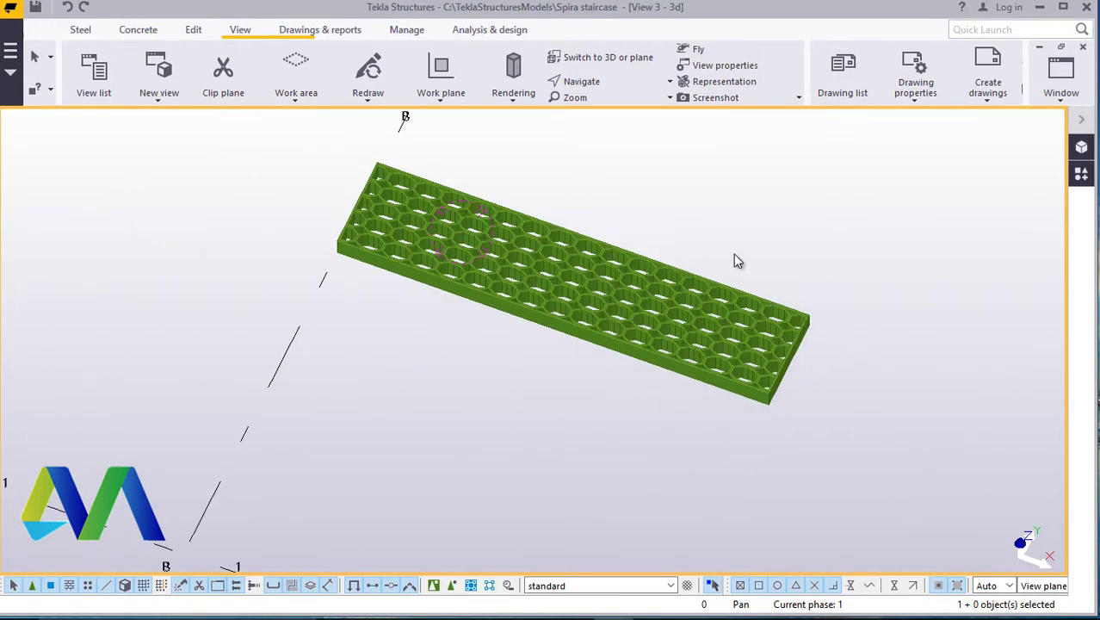
- Switch selection to assemblies, select all frame and bent plates of the panel, and make them into one assembly
{"action": "left_click_drag", "start_coordinate": [894, 177], "coordinate": [320, 405]}
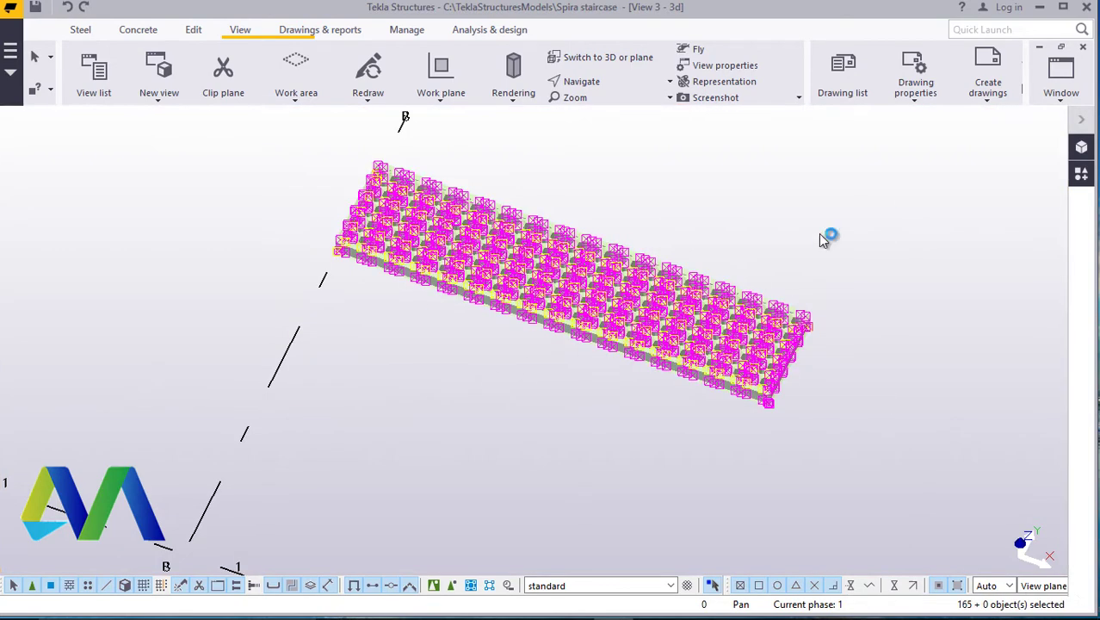
{"action": "left_click", "coordinate": [472, 587]}
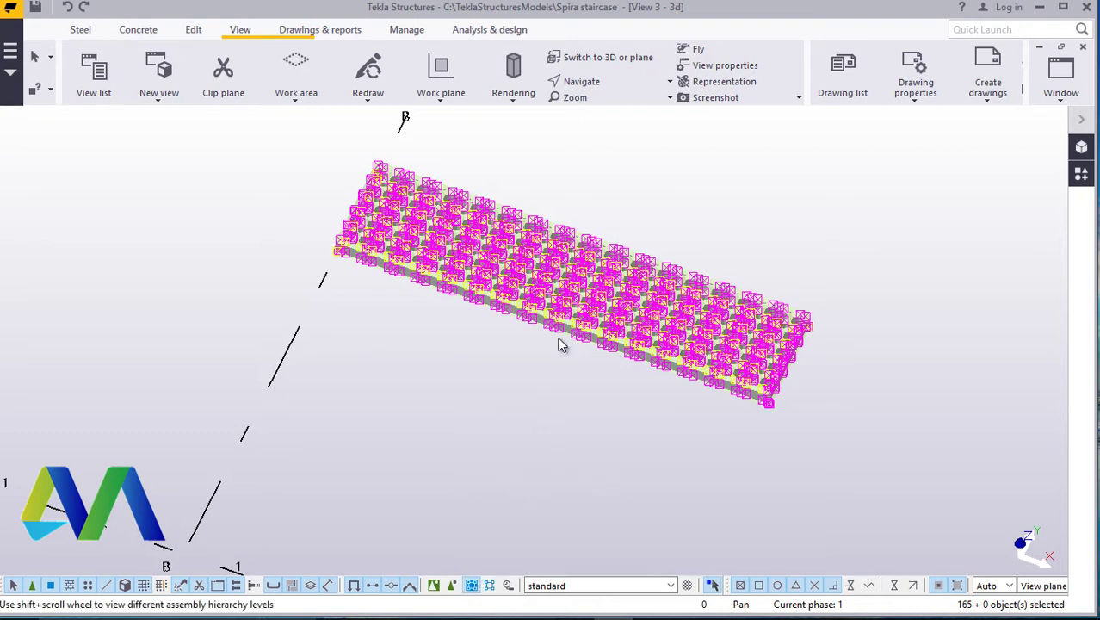
{"action": "right_click", "coordinate": [487, 318]}
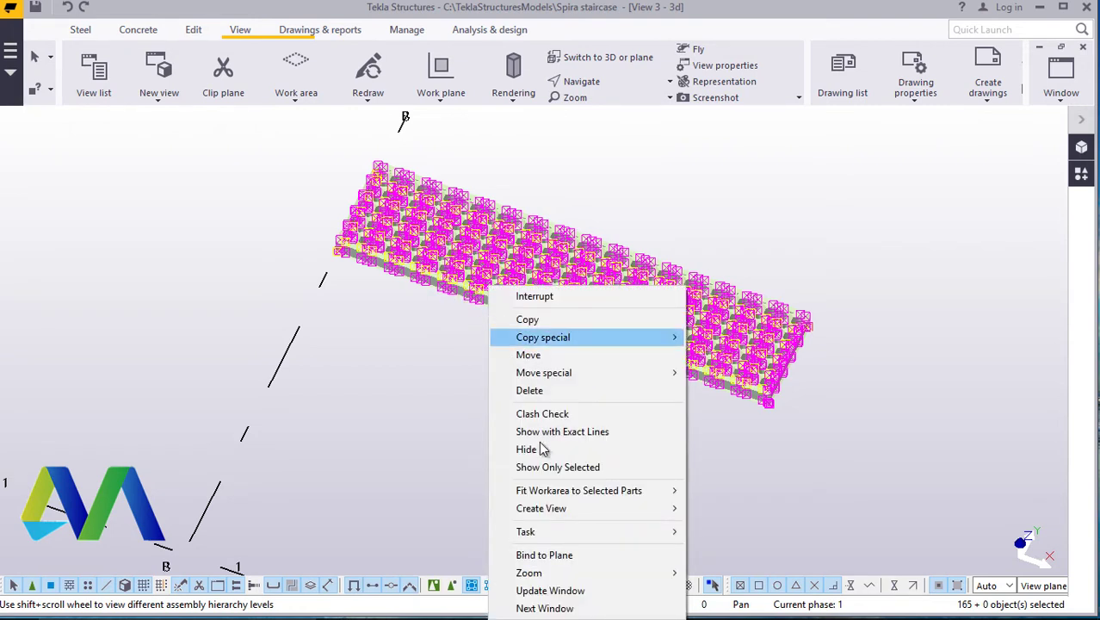
{"action": "mouse_move", "coordinate": [567, 535]}
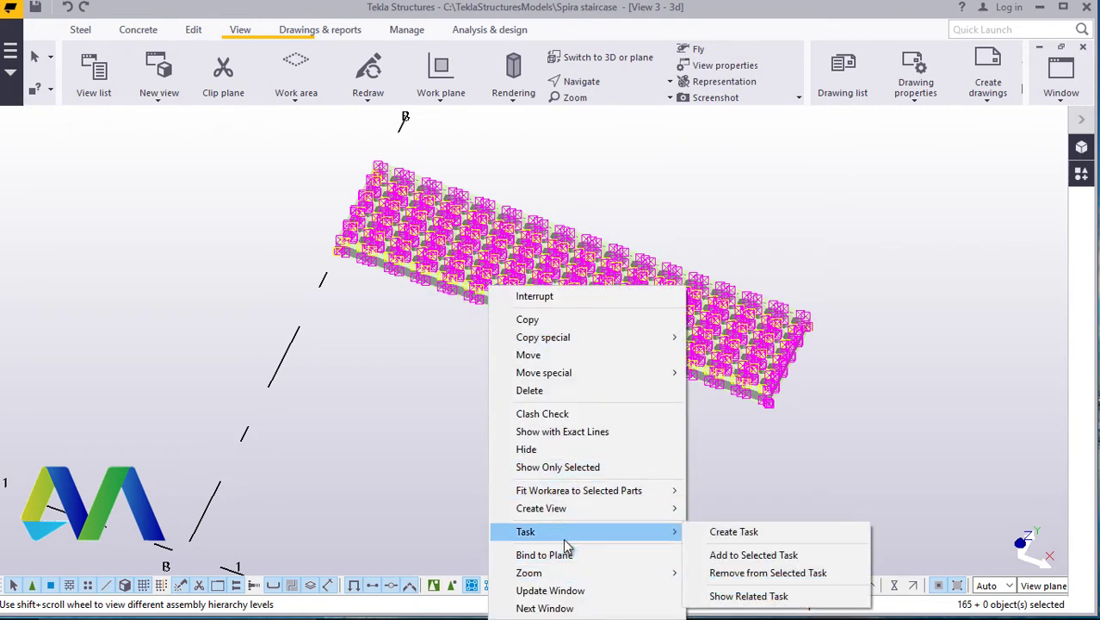
{"action": "left_click", "coordinate": [413, 472]}
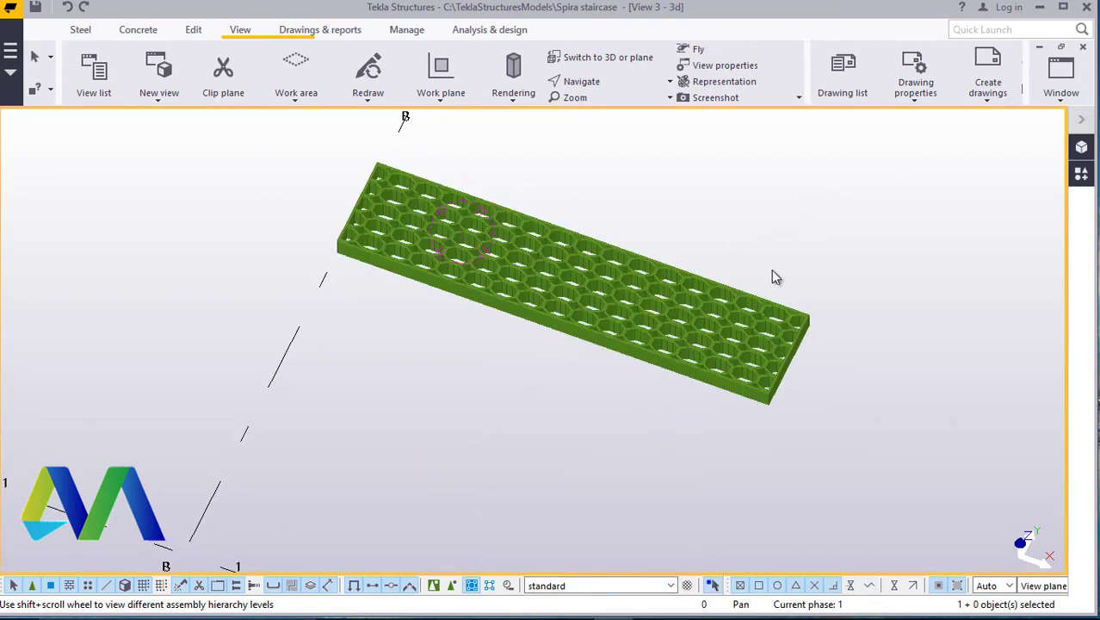
{"action": "left_click_drag", "start_coordinate": [913, 168], "coordinate": [289, 404]}
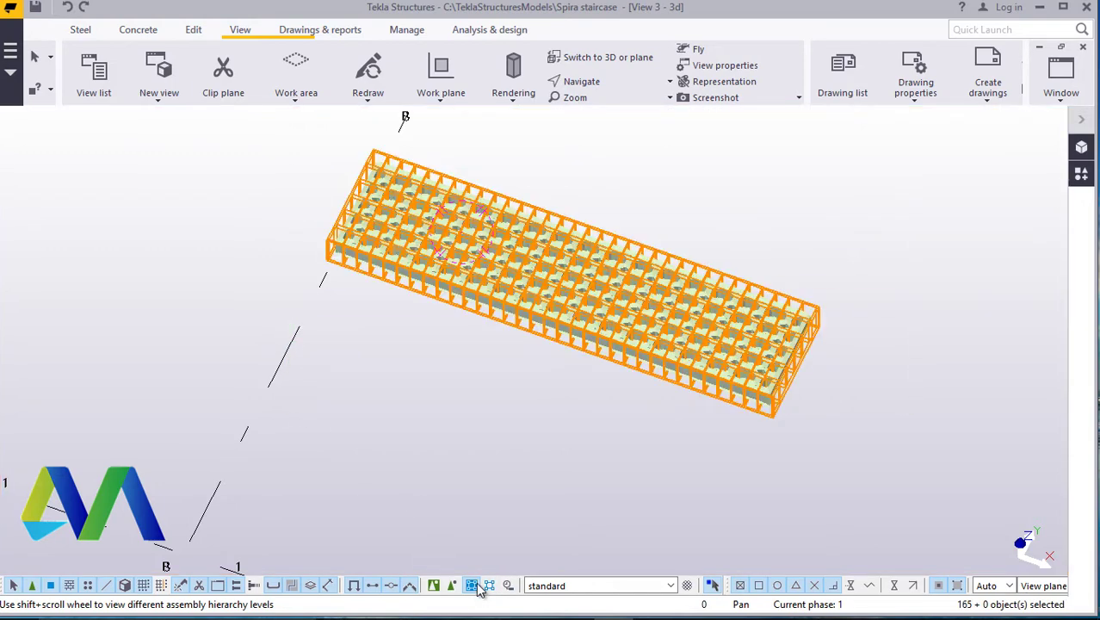
{"action": "right_click", "coordinate": [511, 338]}
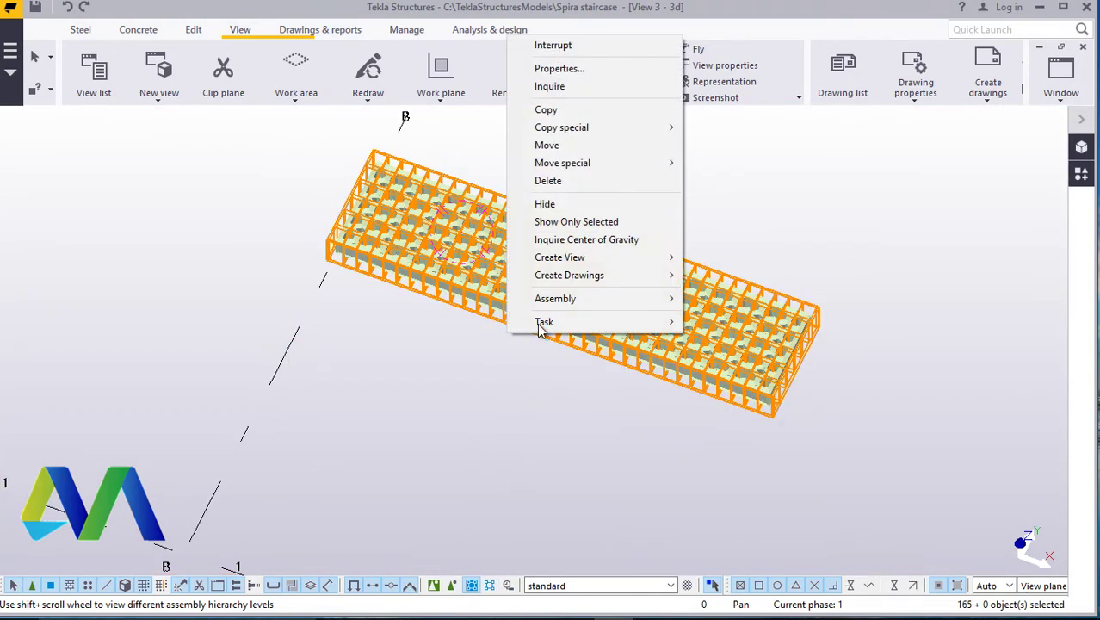
{"action": "mouse_move", "coordinate": [562, 298]}
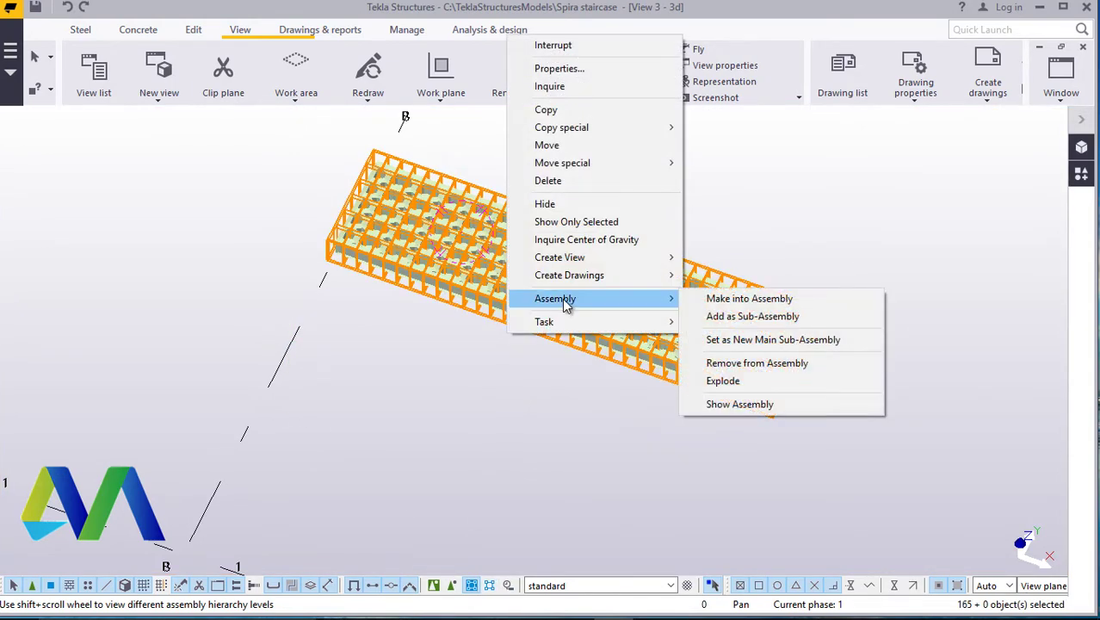
{"action": "left_click", "coordinate": [738, 298]}
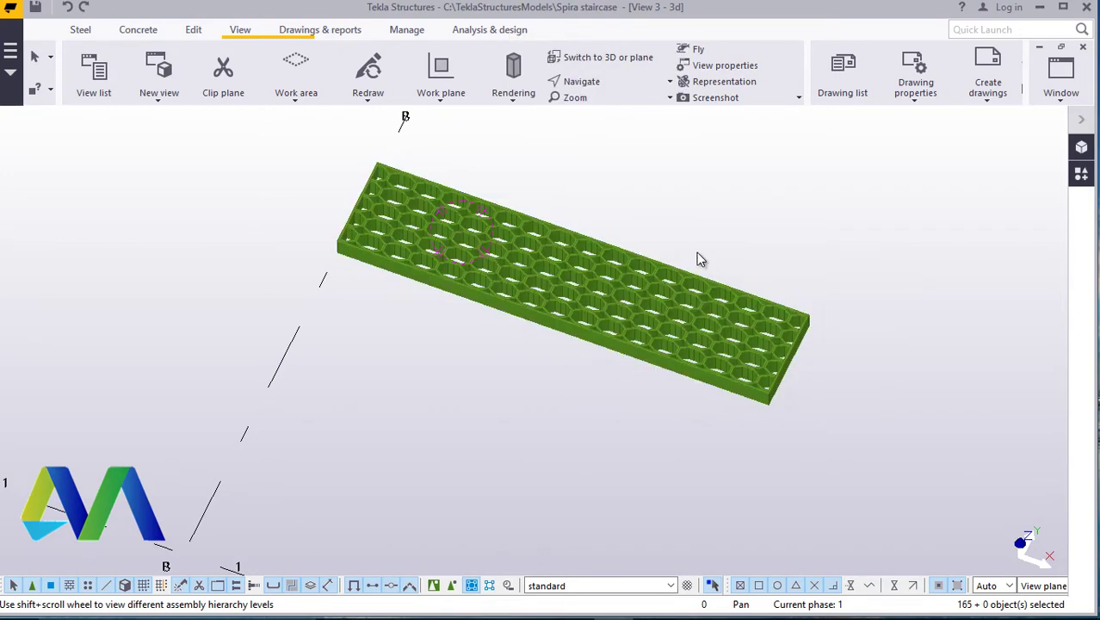
- Check that the honeycomb panel highlights and selects as one assembly, then clear the selection
{"action": "scroll", "coordinate": [510, 239], "scroll_direction": "up", "scroll_amount": 5}
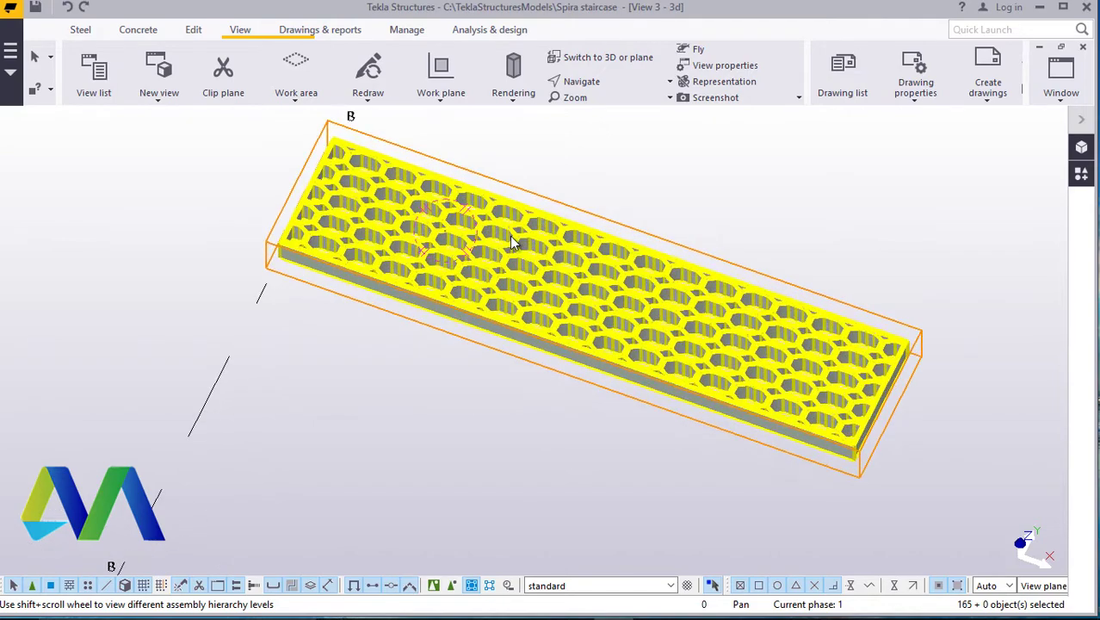
{"action": "scroll", "coordinate": [488, 227], "scroll_direction": "down", "scroll_amount": 8}
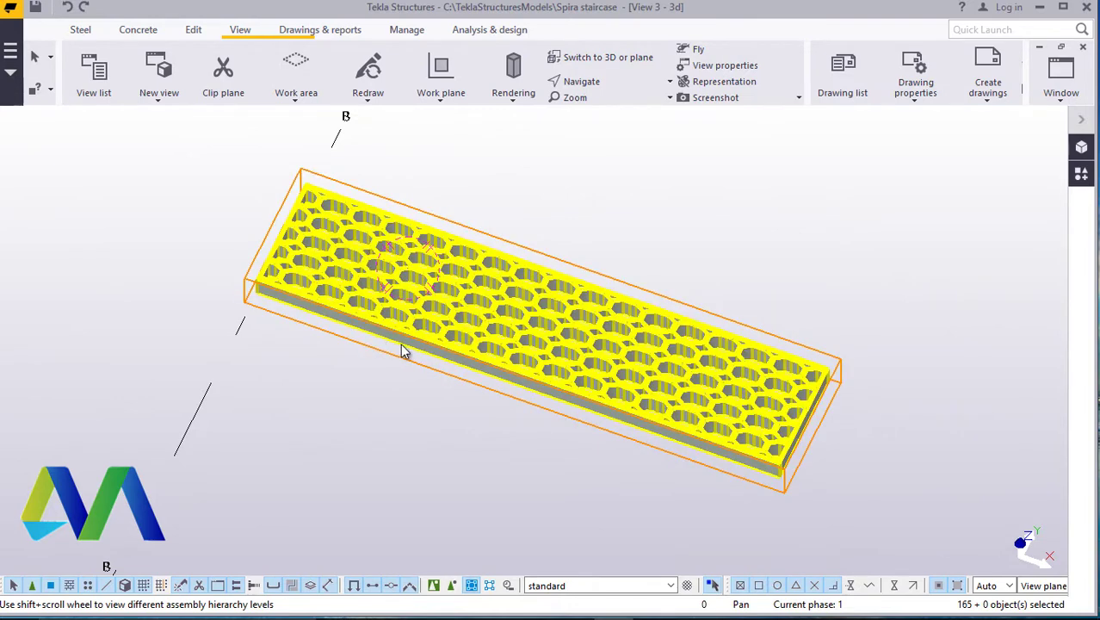
{"action": "scroll", "coordinate": [301, 201], "scroll_direction": "up", "scroll_amount": 3}
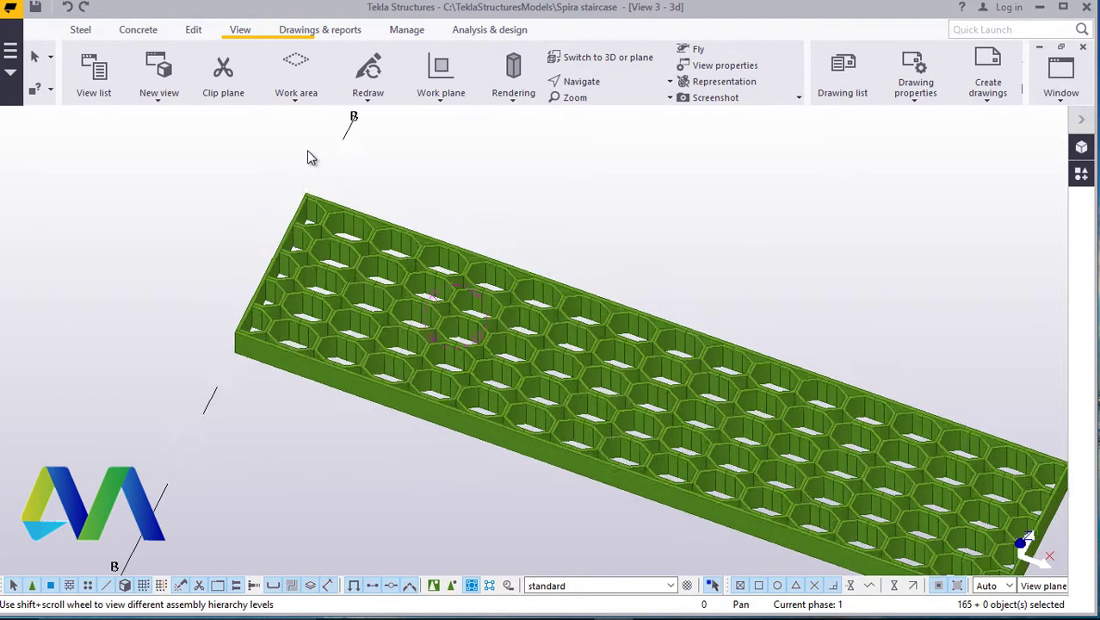
{"action": "left_click", "coordinate": [420, 262]}
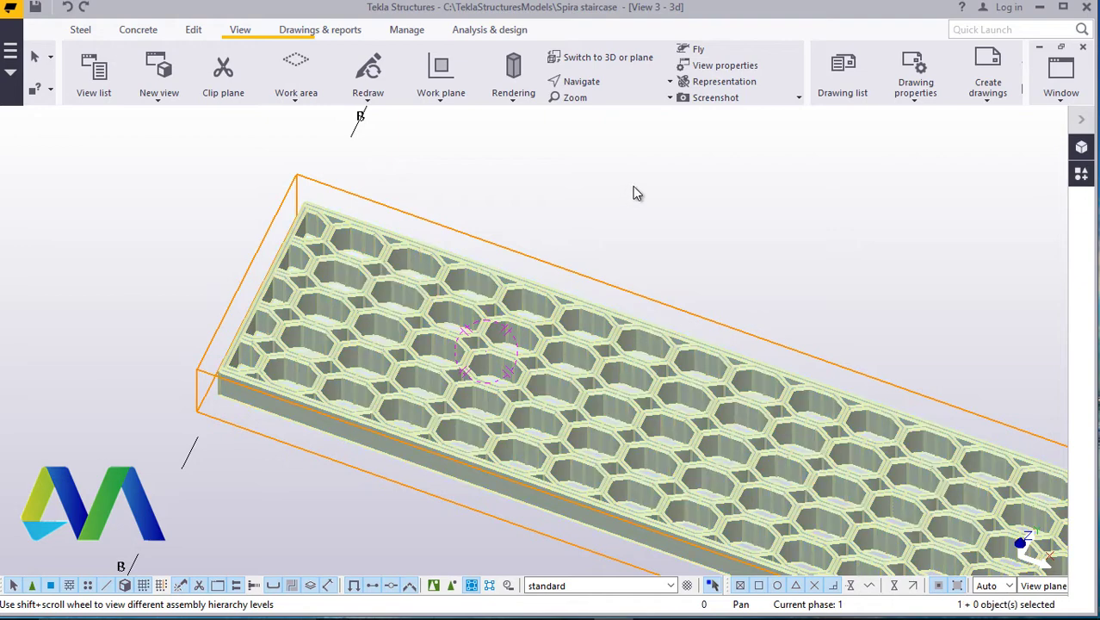
{"action": "left_click", "coordinate": [707, 162]}
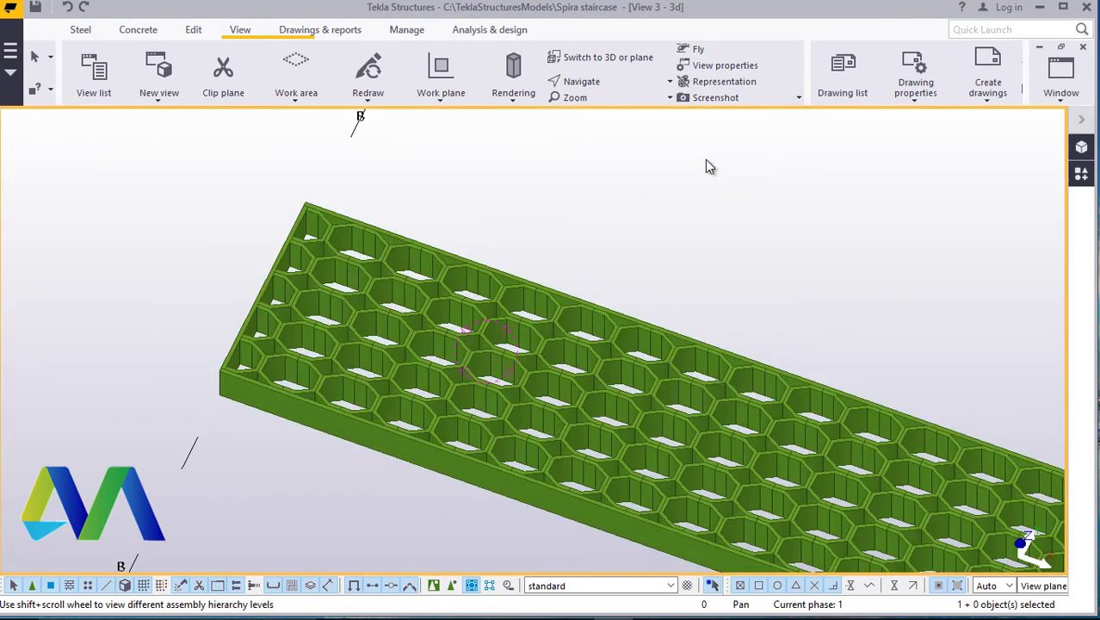
- Examine the short end of the honeycomb panel and its corner up close
{"action": "left_click", "coordinate": [594, 81]}
{"action": "left_click", "coordinate": [654, 110]}
{"action": "left_click_drag", "start_coordinate": [318, 320], "coordinate": [202, 274]}
{"action": "scroll", "coordinate": [189, 274], "scroll_direction": "up", "scroll_amount": 3}
{"action": "right_click", "coordinate": [162, 197]}
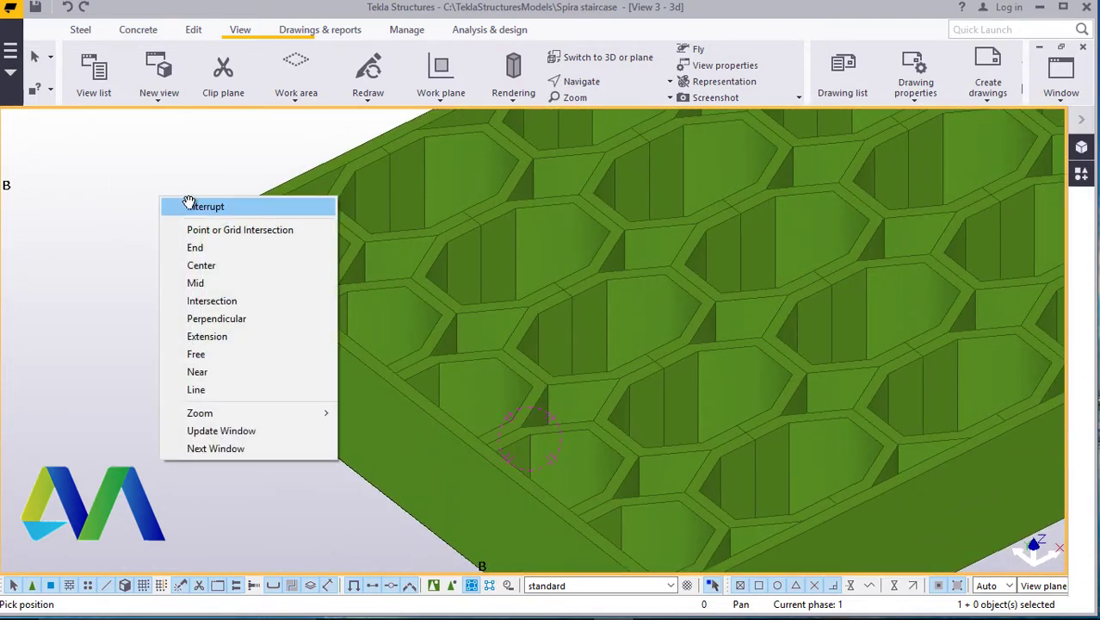
{"action": "left_click", "coordinate": [189, 205]}
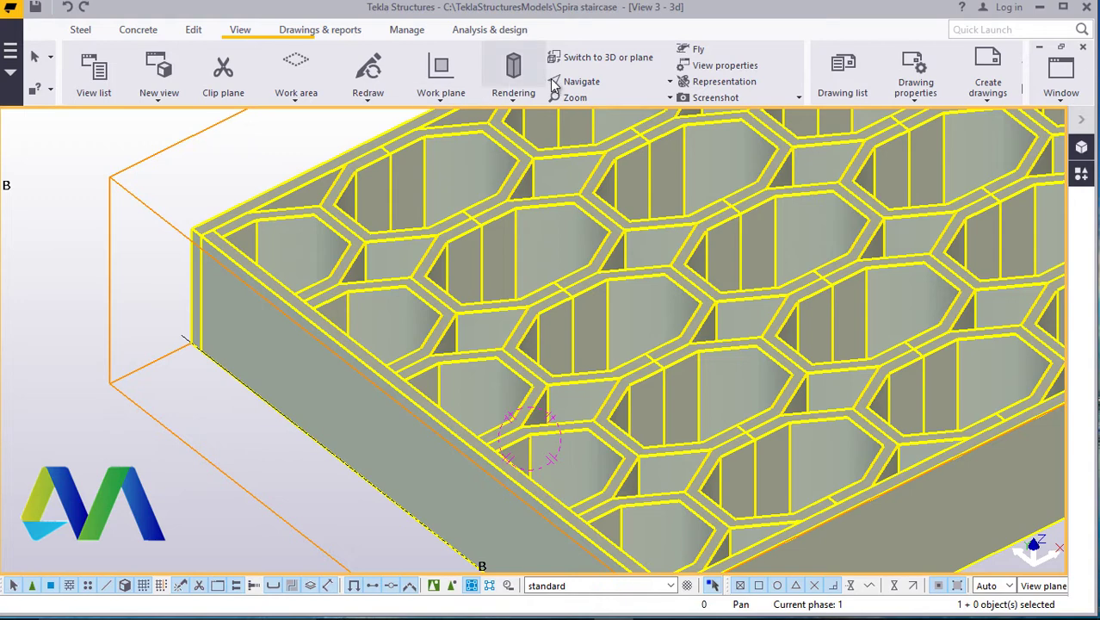
{"action": "key", "text": "Escape"}
{"action": "left_click", "coordinate": [193, 29]}
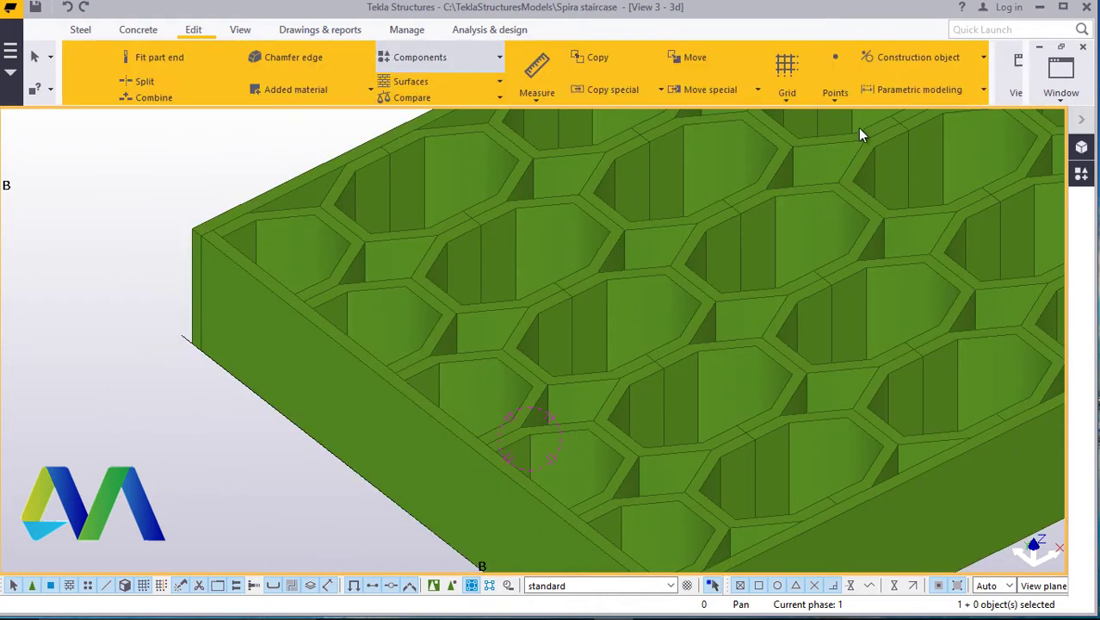
{"action": "left_click", "coordinate": [909, 94]}
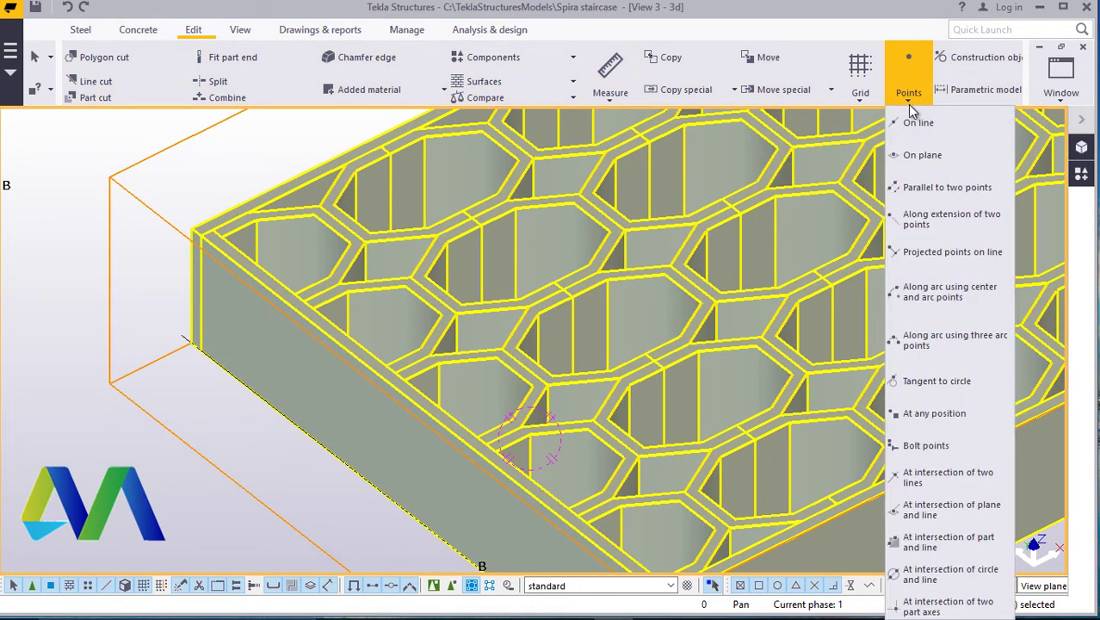
{"action": "left_click", "coordinate": [911, 118]}
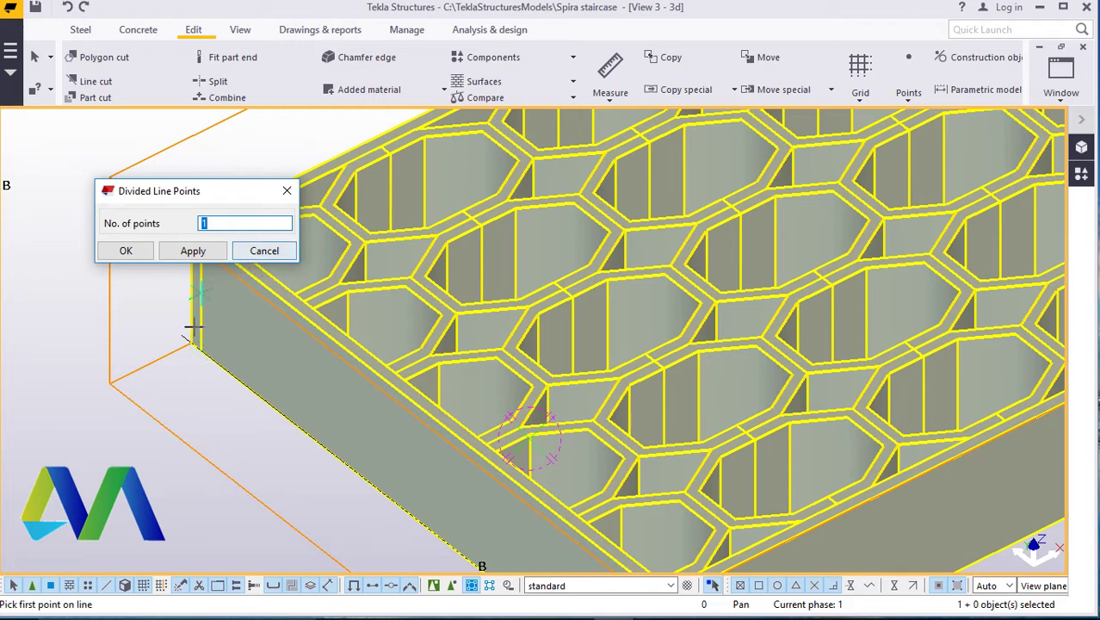
{"action": "scroll", "coordinate": [376, 403], "scroll_direction": "down", "scroll_amount": 3}
{"action": "scroll", "coordinate": [267, 290], "scroll_direction": "up", "scroll_amount": 5}
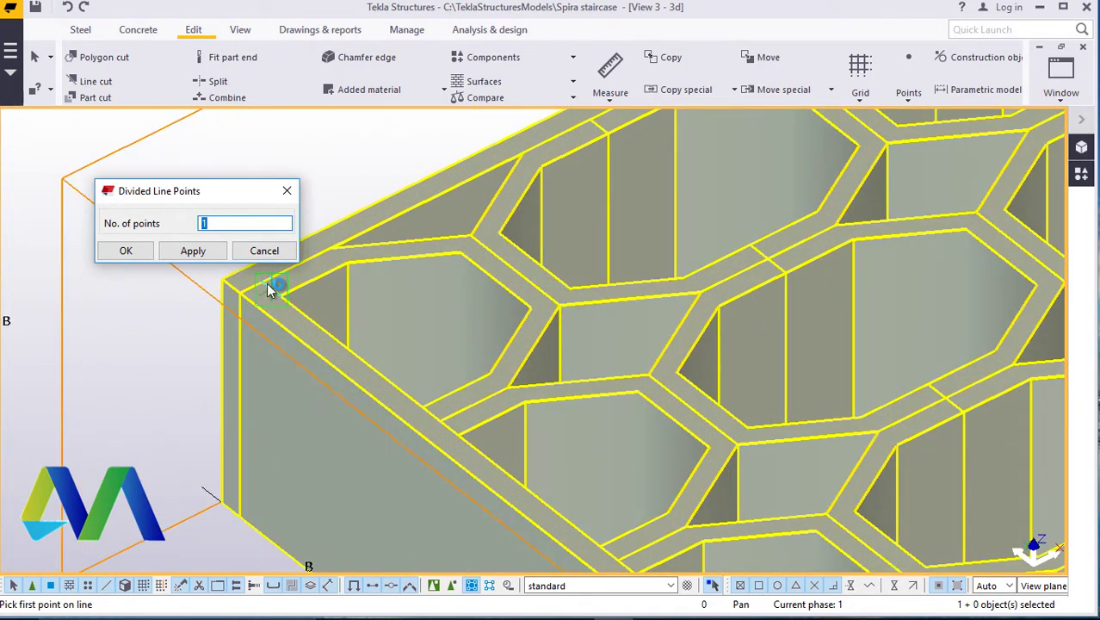
{"action": "left_click", "coordinate": [267, 290]}
{"action": "scroll", "coordinate": [240, 279], "scroll_direction": "up", "scroll_amount": 6}
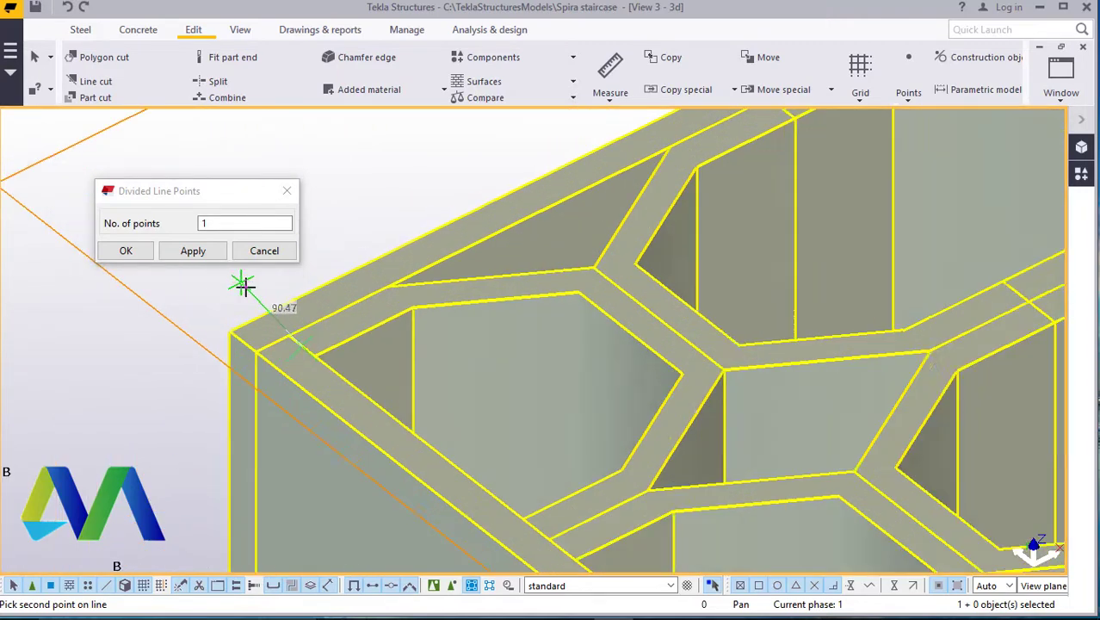
{"action": "scroll", "coordinate": [239, 280], "scroll_direction": "up", "scroll_amount": 3}
{"action": "scroll", "coordinate": [169, 322], "scroll_direction": "up", "scroll_amount": 3}
{"action": "right_click", "coordinate": [169, 321]}
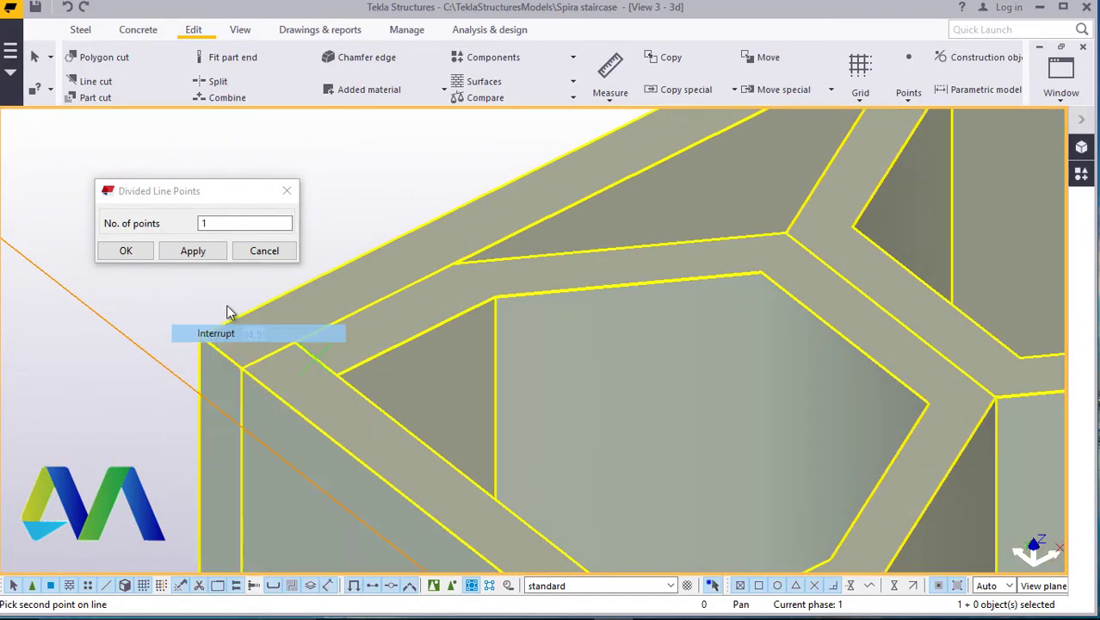
{"action": "left_click", "coordinate": [215, 333]}
{"action": "left_click", "coordinate": [274, 251]}
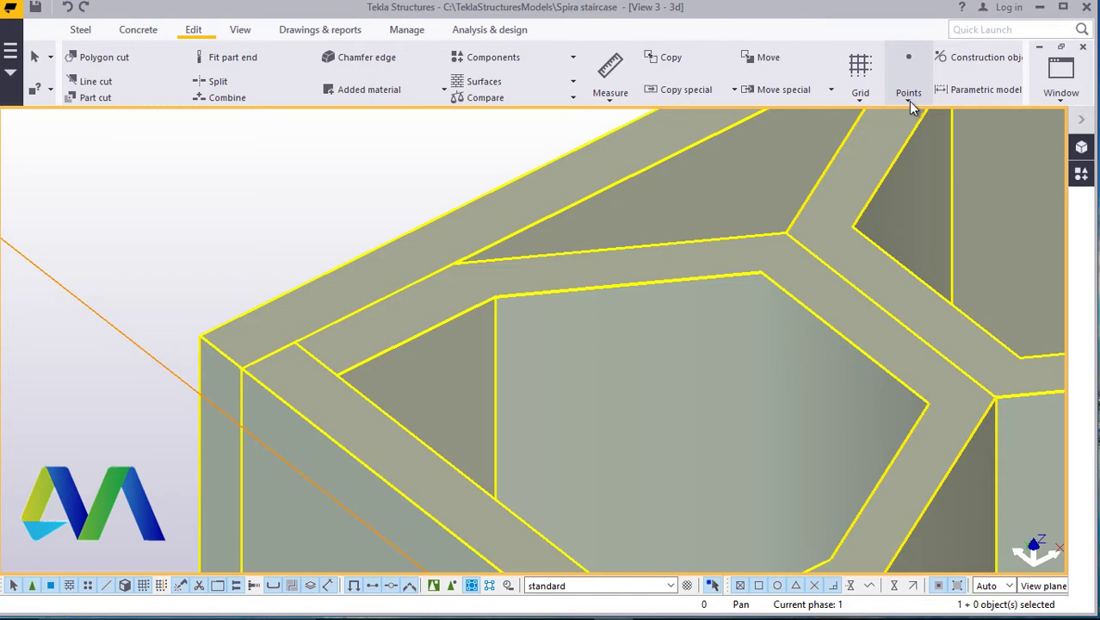
- Create 1 divided line point along the top inner edge of the short frame plate, between its two corners
{"action": "left_click", "coordinate": [911, 101]}
{"action": "left_click", "coordinate": [918, 118]}
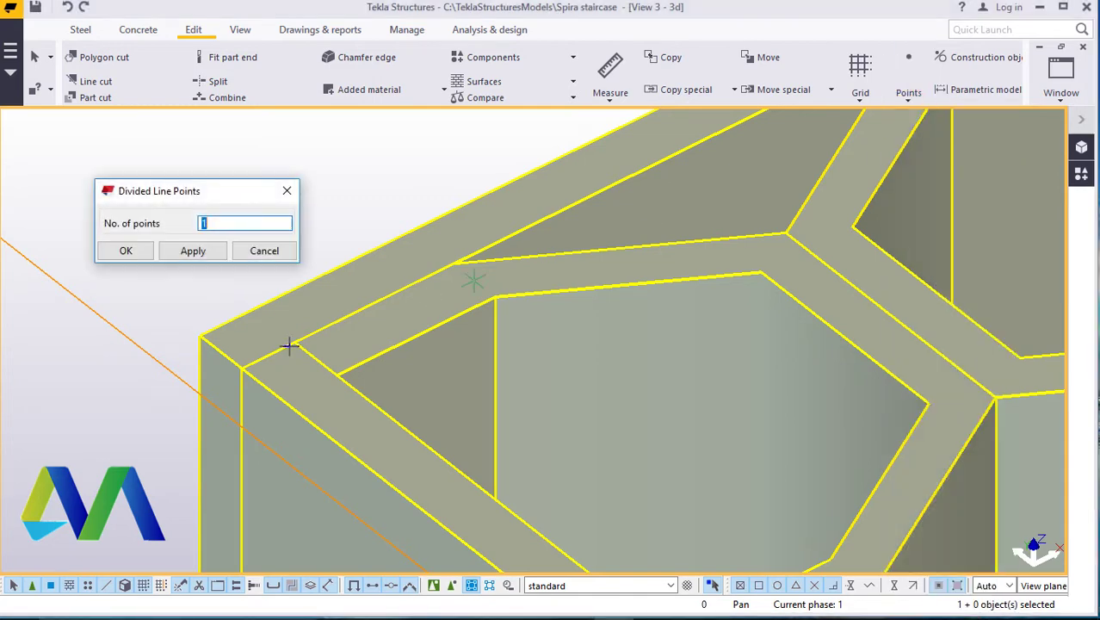
{"action": "scroll", "coordinate": [289, 347], "scroll_direction": "up", "scroll_amount": 4}
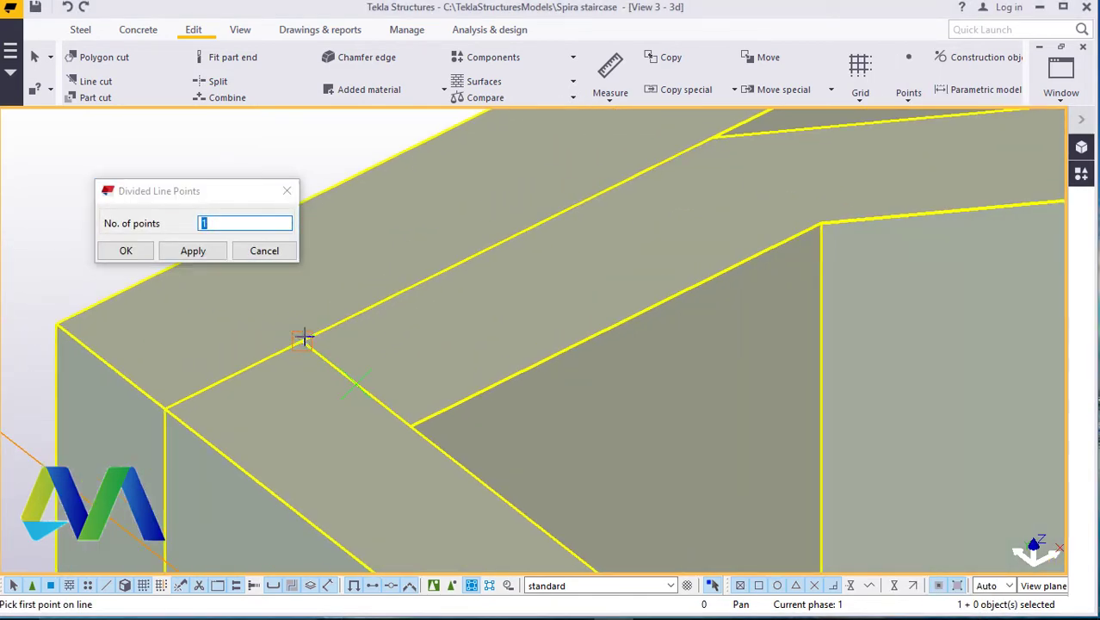
{"action": "left_click", "coordinate": [303, 339]}
{"action": "scroll", "coordinate": [297, 323], "scroll_direction": "down", "scroll_amount": 5}
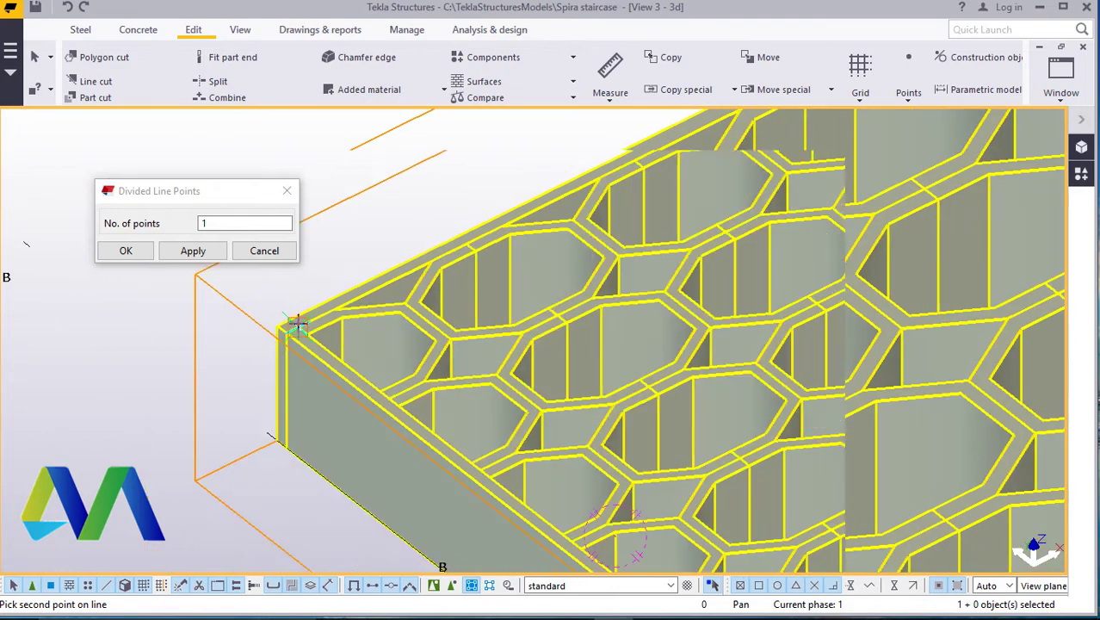
{"action": "scroll", "coordinate": [297, 321], "scroll_direction": "down", "scroll_amount": 2}
{"action": "scroll", "coordinate": [551, 515], "scroll_direction": "up", "scroll_amount": 8}
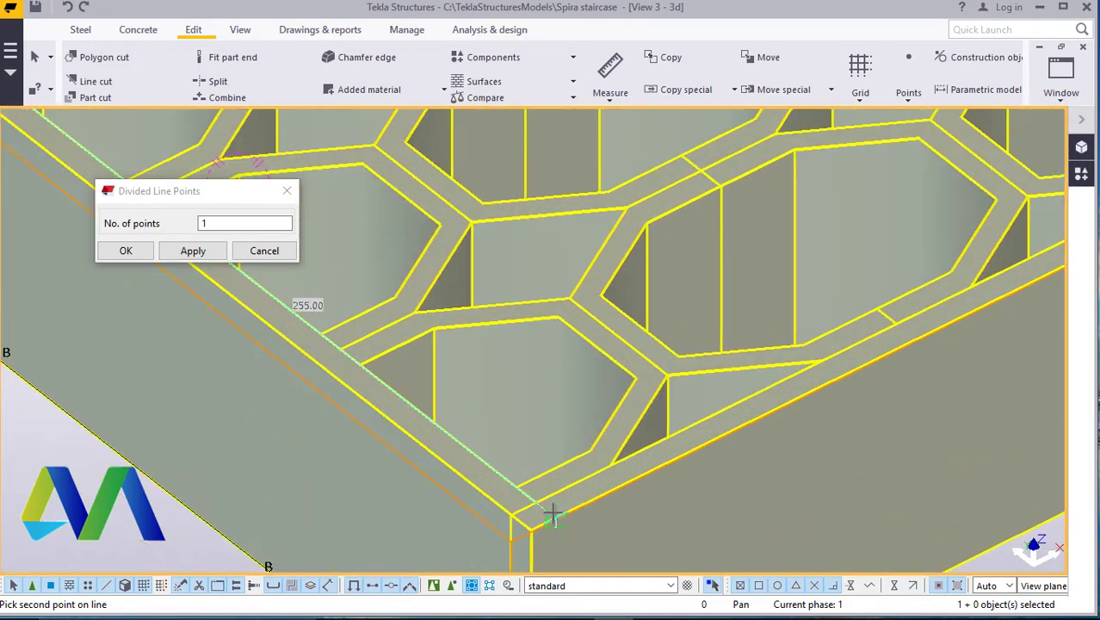
{"action": "left_click", "coordinate": [538, 502]}
{"action": "right_click", "coordinate": [469, 469]}
{"action": "left_click", "coordinate": [499, 213]}
{"action": "left_click", "coordinate": [127, 251]}
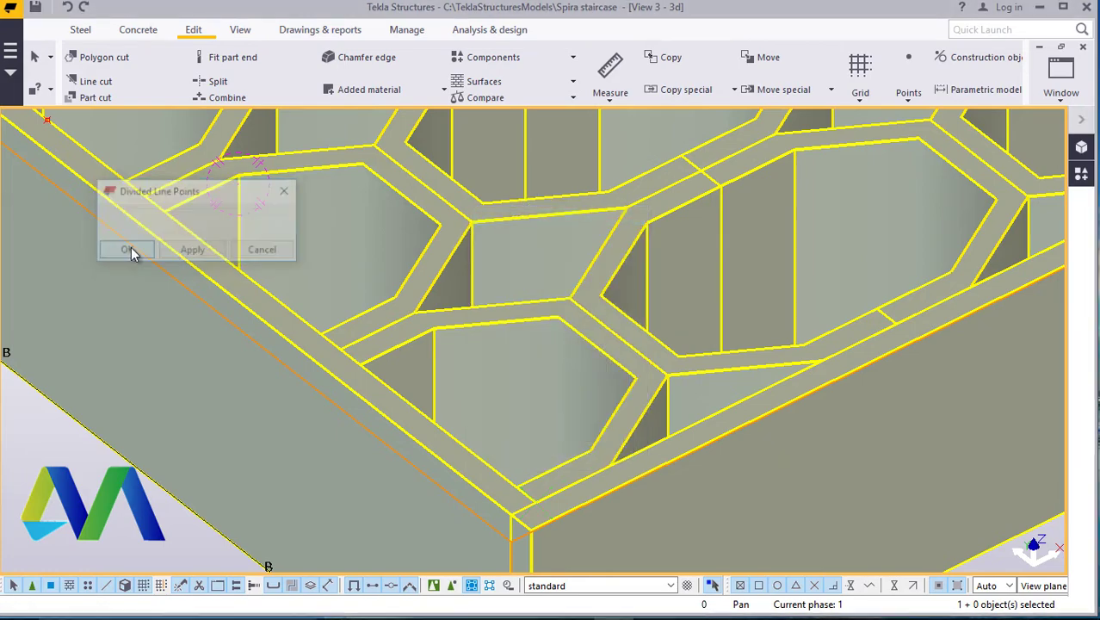
- Copy the new point 50 mm straight down, using the frame corner's top and bottom ends as origin and destination
{"action": "scroll", "coordinate": [582, 405], "scroll_direction": "down", "scroll_amount": 3}
{"action": "scroll", "coordinate": [422, 302], "scroll_direction": "up", "scroll_amount": 5}
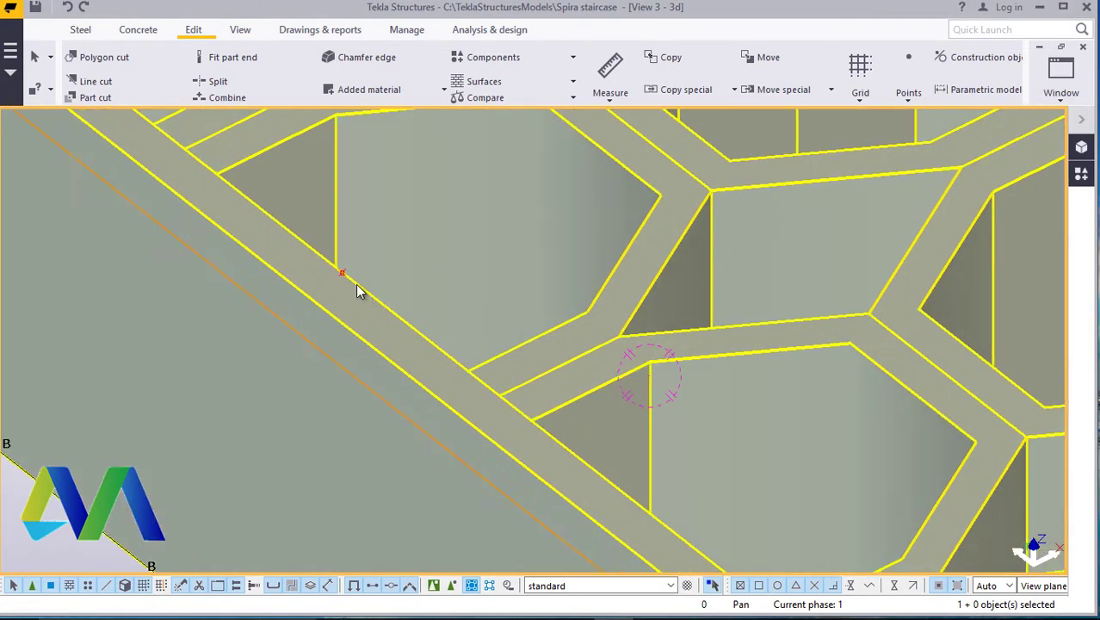
{"action": "scroll", "coordinate": [361, 297], "scroll_direction": "down", "scroll_amount": 3}
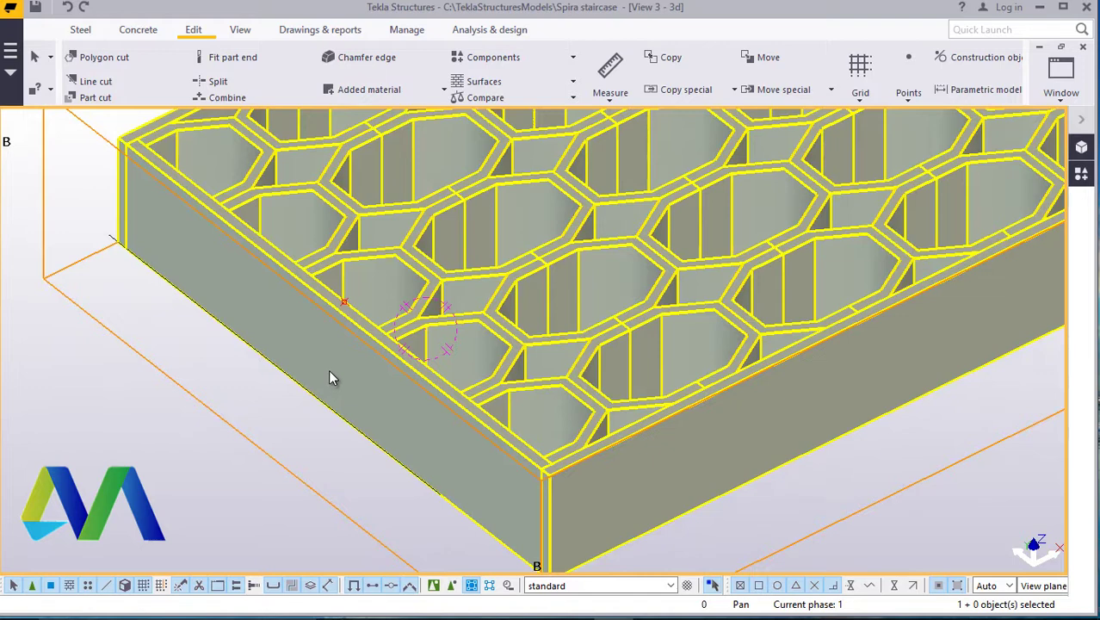
{"action": "scroll", "coordinate": [330, 371], "scroll_direction": "down", "scroll_amount": 1}
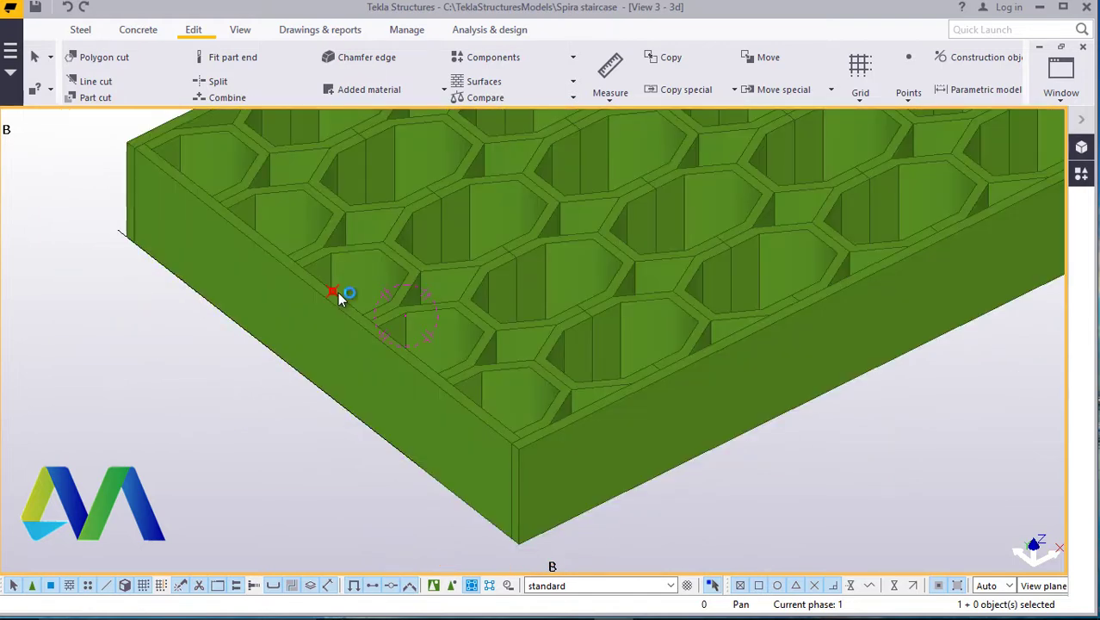
{"action": "left_click", "coordinate": [334, 290]}
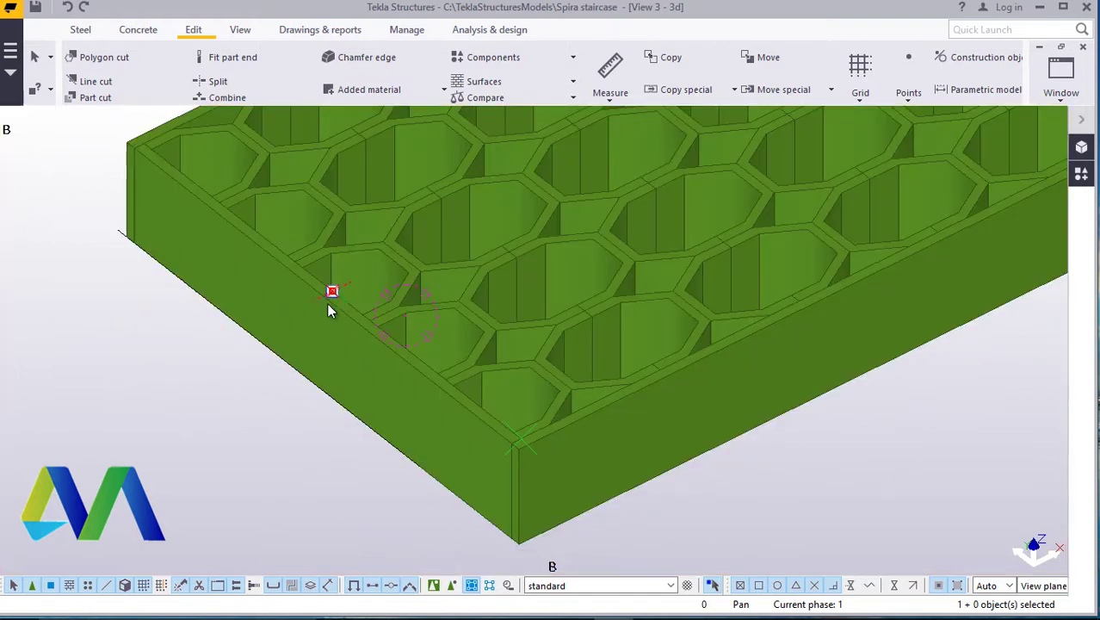
{"action": "right_click", "coordinate": [205, 414]}
{"action": "left_click", "coordinate": [248, 172]}
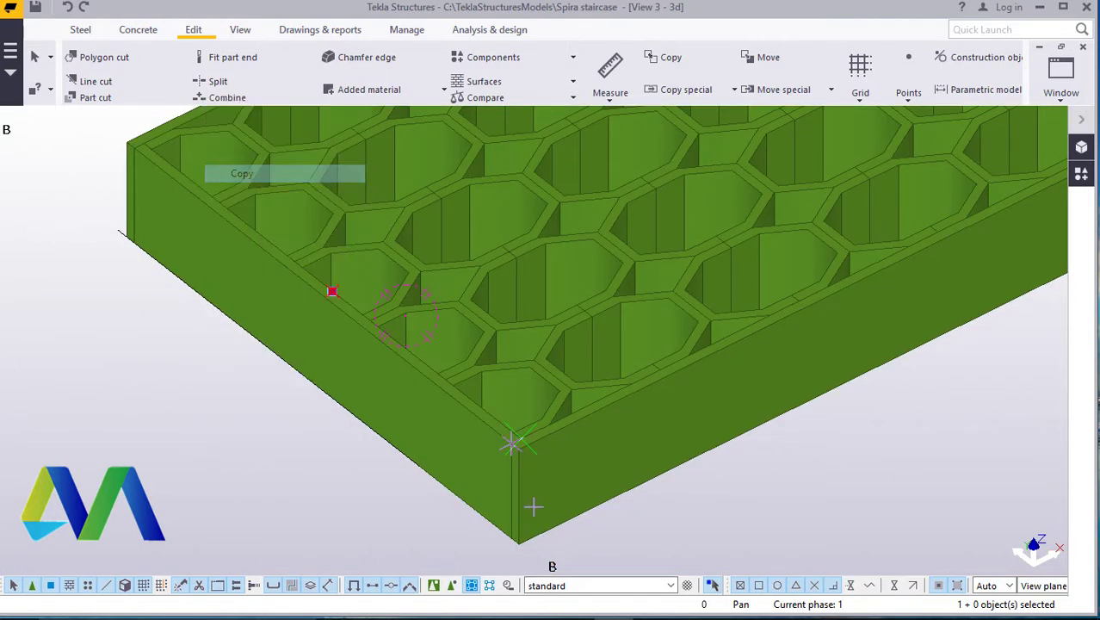
{"action": "scroll", "coordinate": [522, 454], "scroll_direction": "up", "scroll_amount": 5}
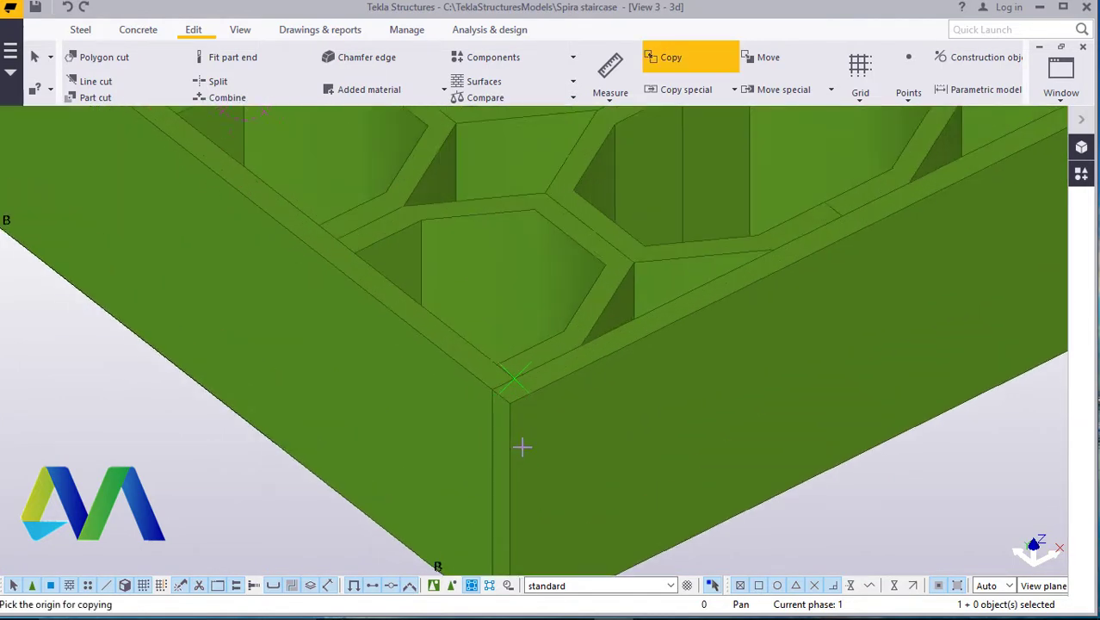
{"action": "left_click", "coordinate": [507, 394]}
{"action": "scroll", "coordinate": [525, 482], "scroll_direction": "down", "scroll_amount": 3}
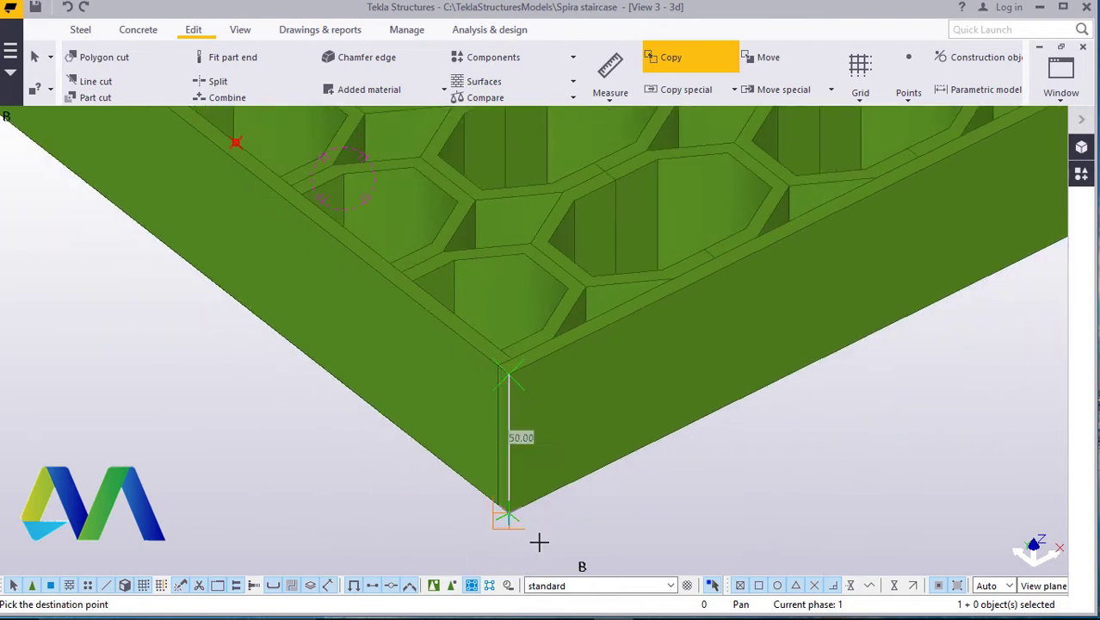
{"action": "scroll", "coordinate": [508, 517], "scroll_direction": "up", "scroll_amount": 3}
{"action": "right_click", "coordinate": [671, 506]}
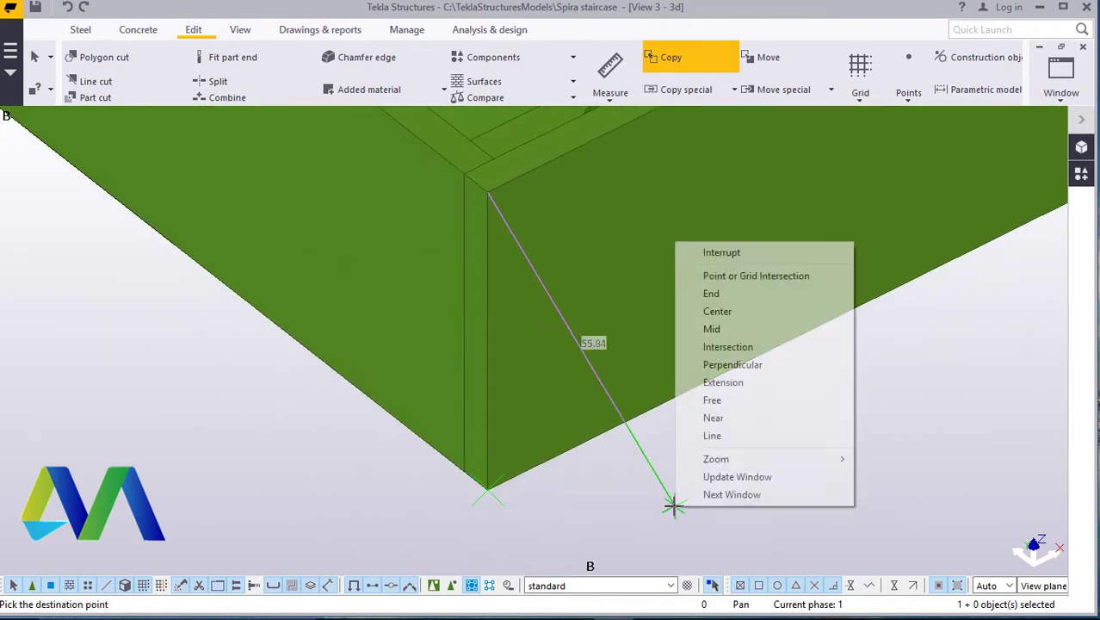
{"action": "left_click", "coordinate": [750, 252]}
{"action": "scroll", "coordinate": [497, 508], "scroll_direction": "down", "scroll_amount": 5}
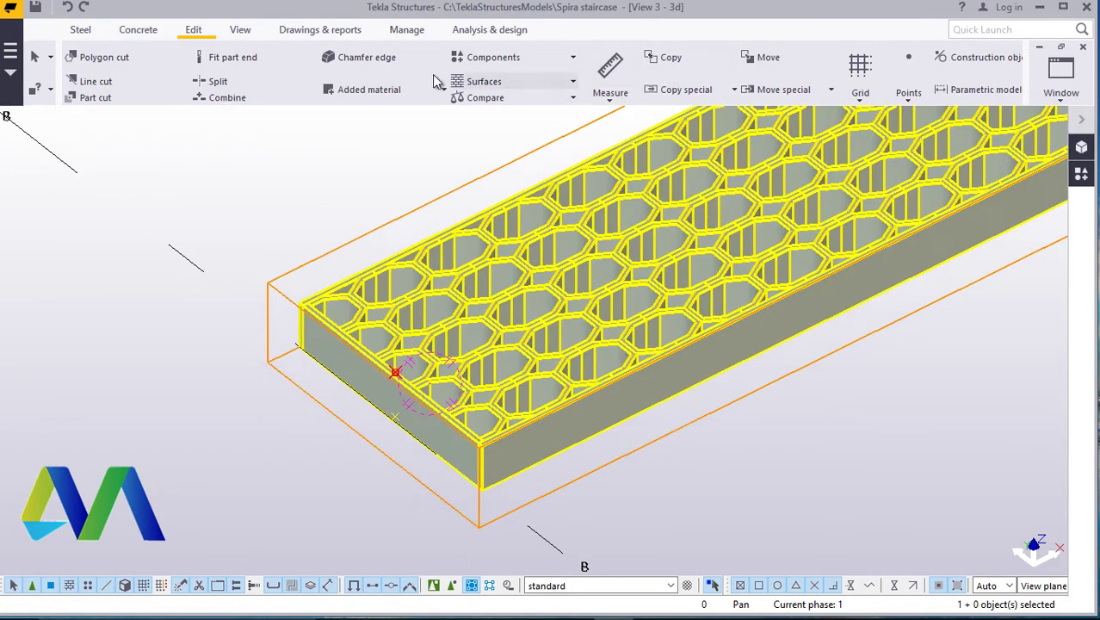
- Inspect the upper and lower points on the short frame plate from below and from above
{"action": "left_click", "coordinate": [241, 31]}
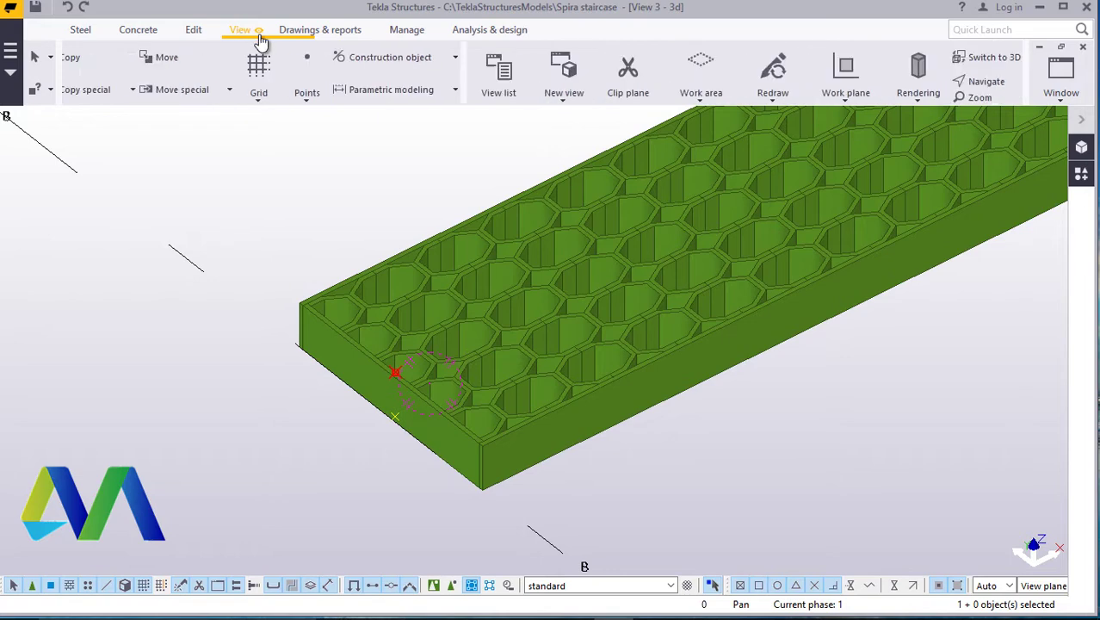
{"action": "left_click", "coordinate": [600, 83]}
{"action": "left_click", "coordinate": [607, 107]}
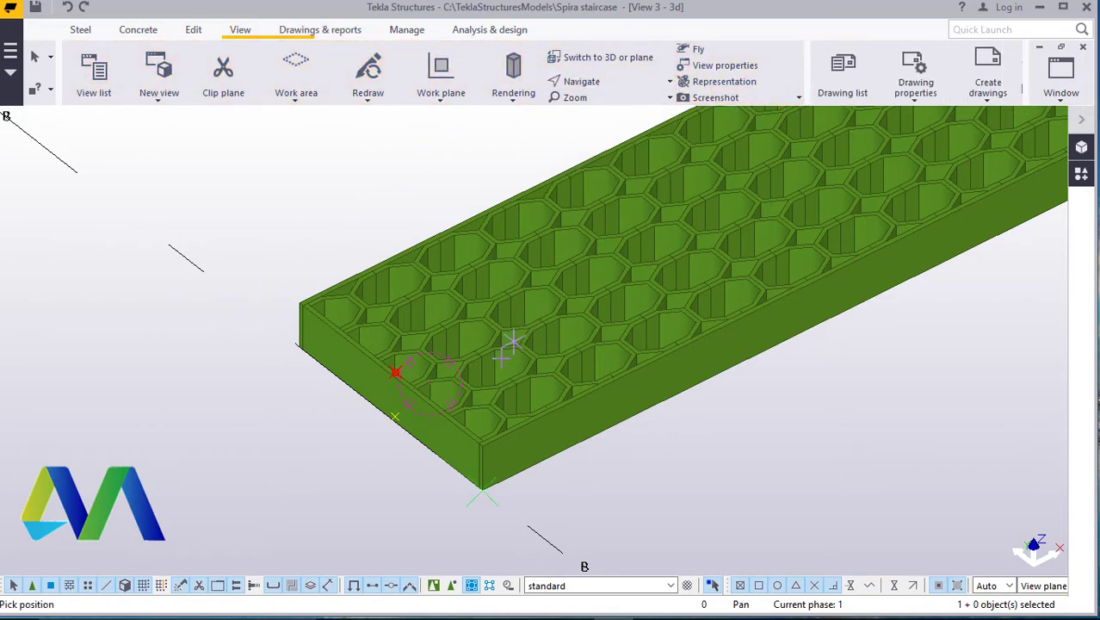
{"action": "left_click_drag", "start_coordinate": [503, 385], "coordinate": [340, 231]}
{"action": "right_click", "coordinate": [340, 230]}
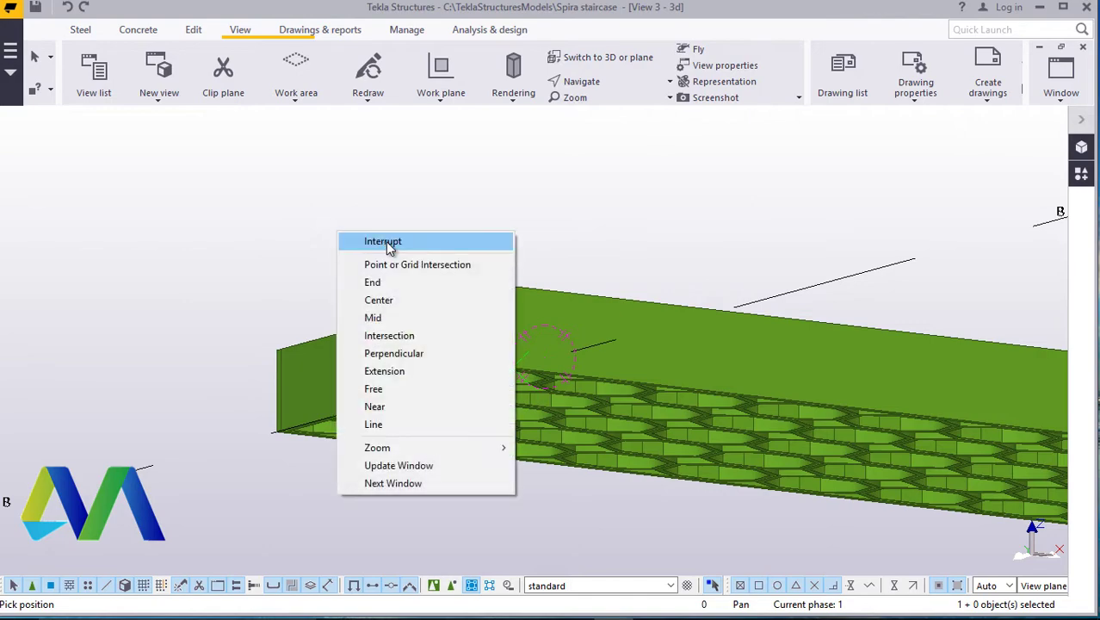
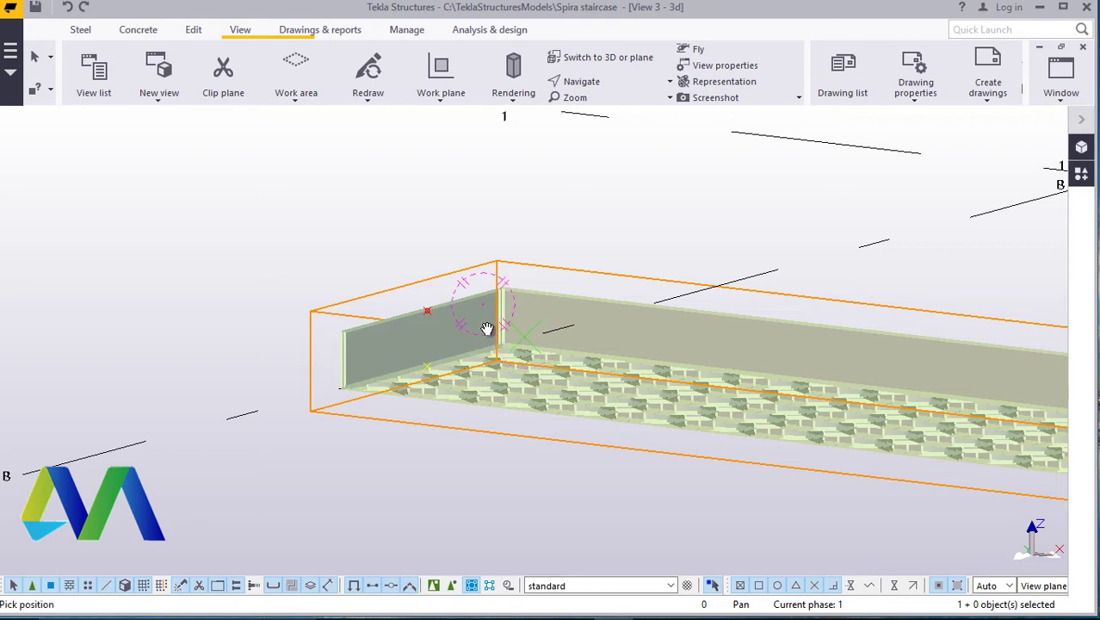
{"action": "middle_click_drag", "start_coordinate": [487, 329], "coordinate": [288, 343], "text": "ctrl"}
{"action": "right_click", "coordinate": [223, 328]}
{"action": "left_click", "coordinate": [264, 337]}
{"action": "left_click", "coordinate": [345, 370]}
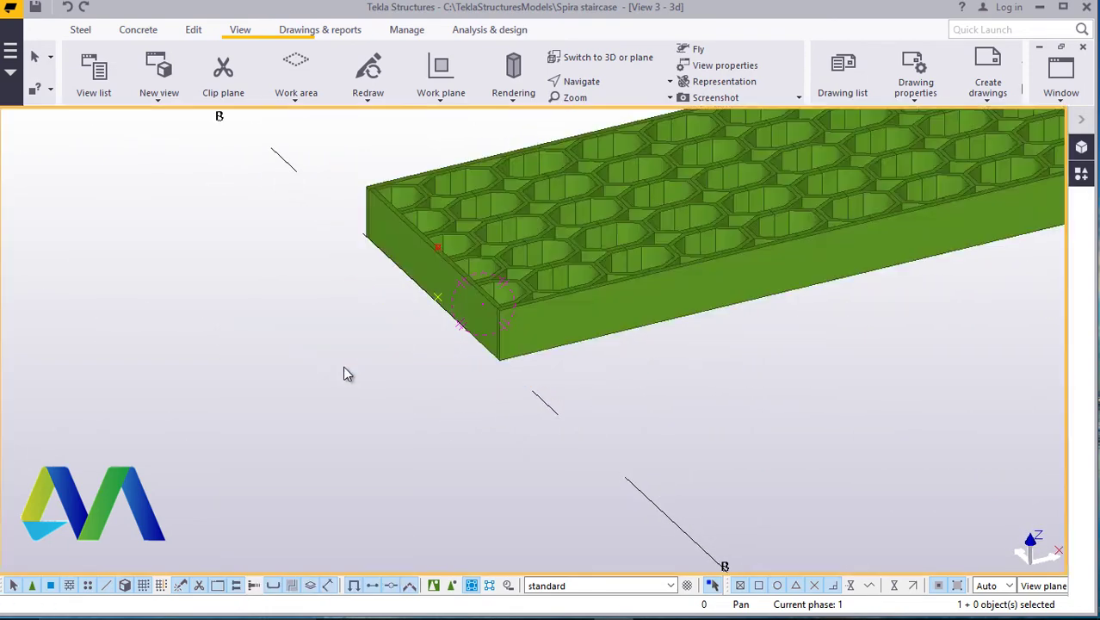
- Create 1 divided line point on the curved bracket's top face, between the midpoints of its two straight end edges
{"action": "scroll", "coordinate": [420, 466], "scroll_direction": "down", "scroll_amount": 5}
{"action": "scroll", "coordinate": [420, 467], "scroll_direction": "up", "scroll_amount": 5}
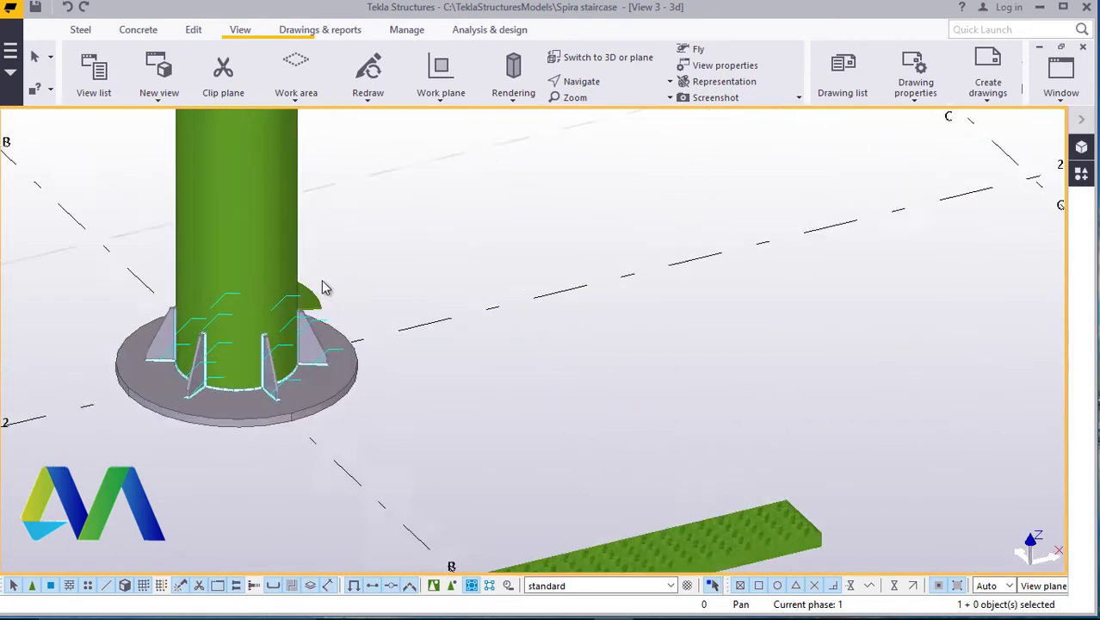
{"action": "scroll", "coordinate": [308, 292], "scroll_direction": "up", "scroll_amount": 3}
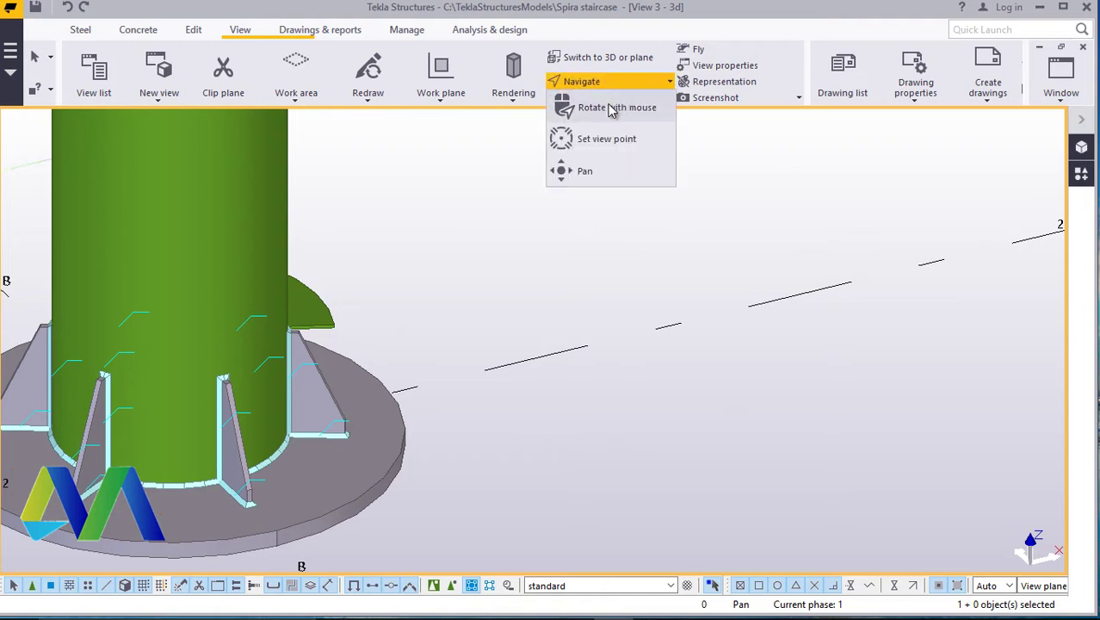
{"action": "left_click", "coordinate": [610, 109]}
{"action": "left_click_drag", "start_coordinate": [303, 305], "coordinate": [146, 330]}
{"action": "scroll", "coordinate": [293, 286], "scroll_direction": "up", "scroll_amount": 6}
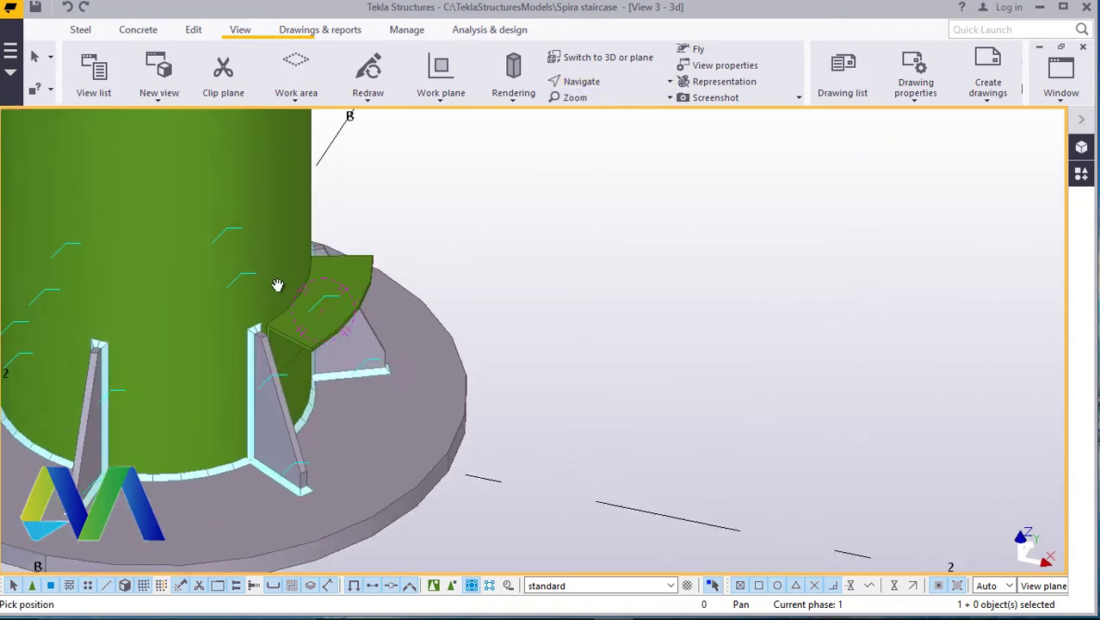
{"action": "right_click", "coordinate": [720, 203]}
{"action": "left_click", "coordinate": [751, 211]}
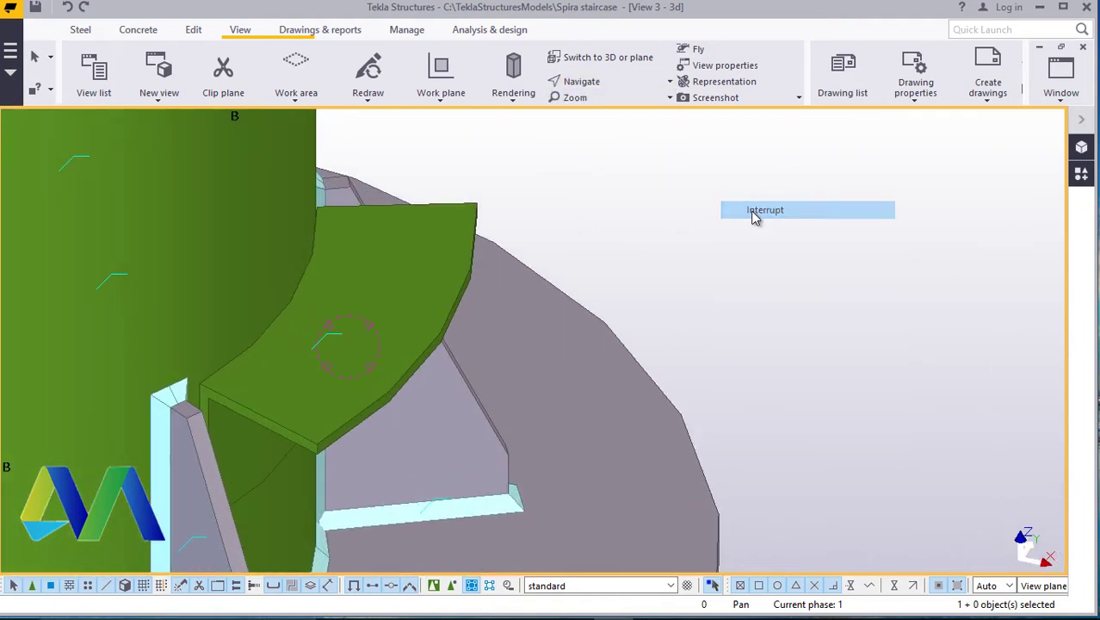
{"action": "left_click", "coordinate": [199, 31]}
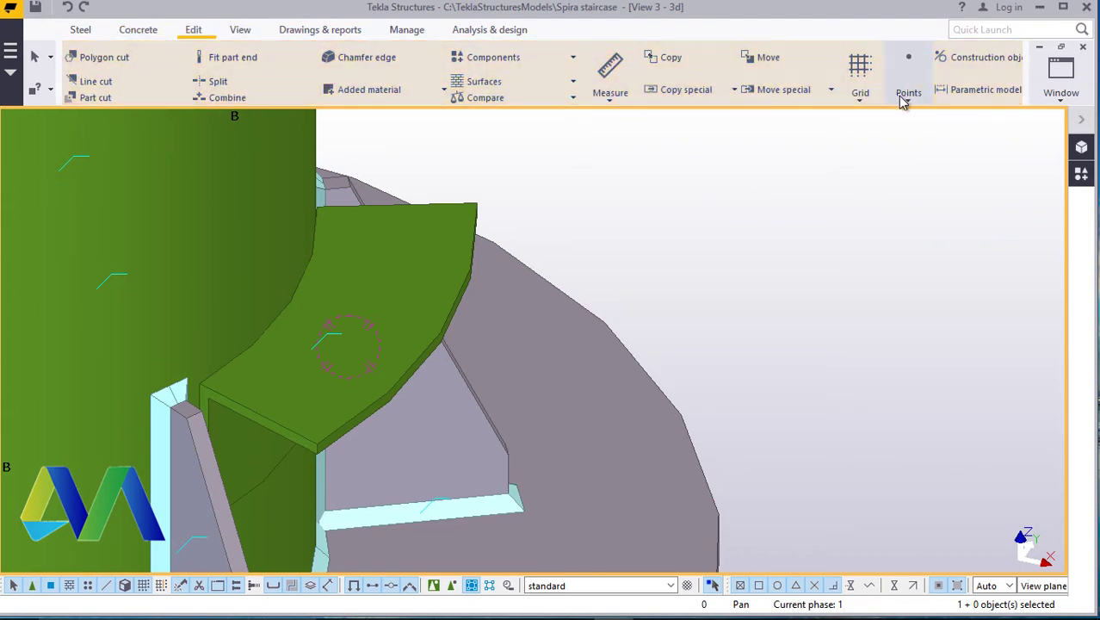
{"action": "left_click", "coordinate": [909, 96]}
{"action": "left_click", "coordinate": [904, 121]}
{"action": "scroll", "coordinate": [410, 239], "scroll_direction": "up", "scroll_amount": 1}
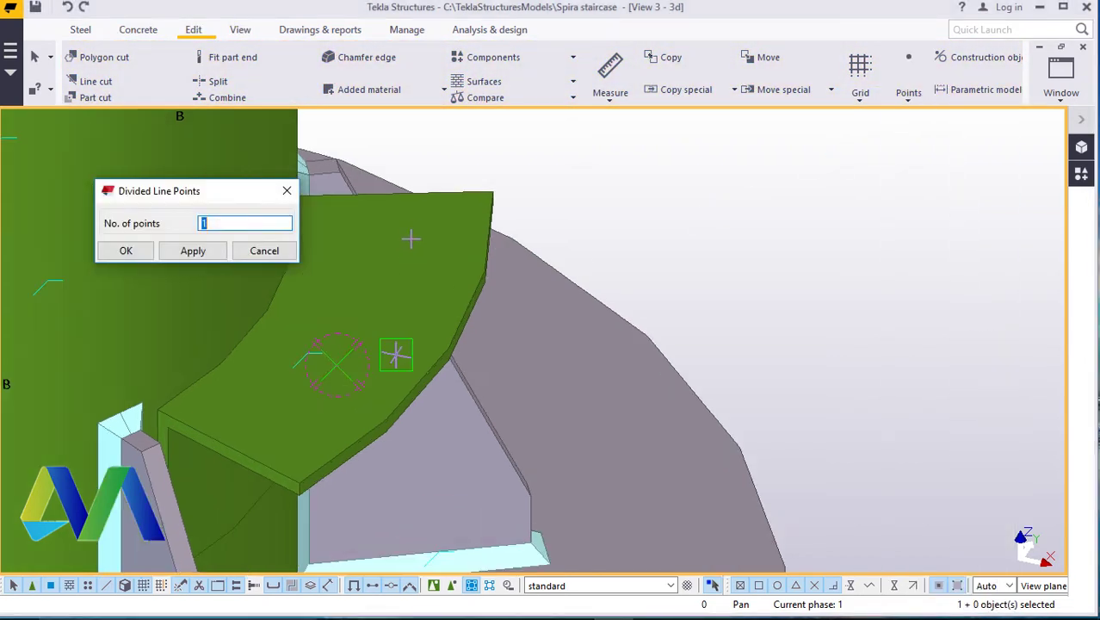
{"action": "left_click", "coordinate": [394, 199]}
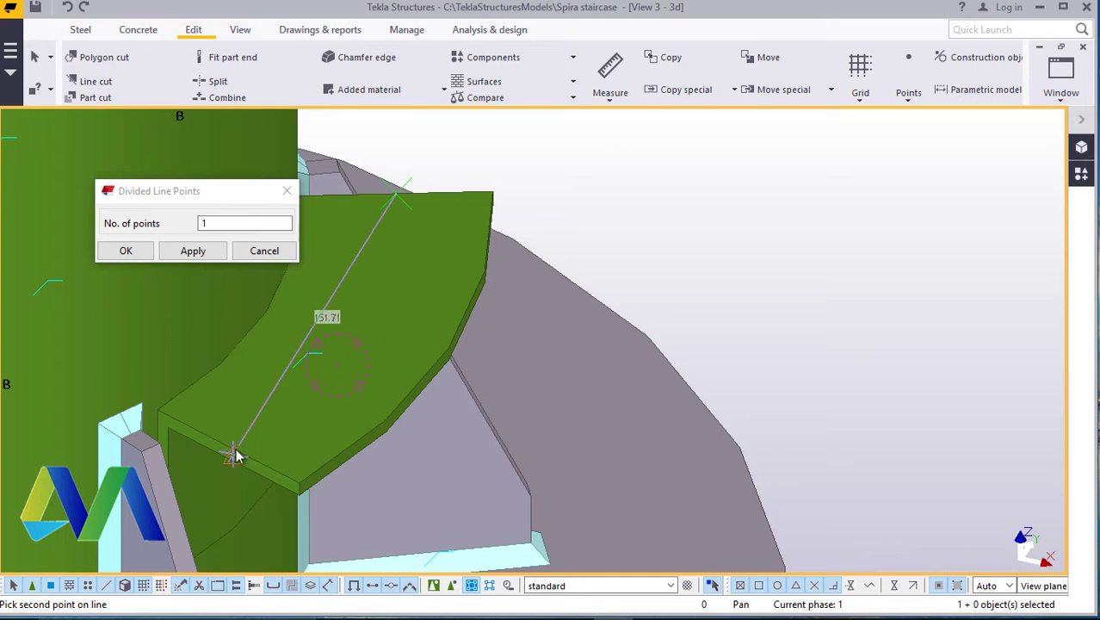
{"action": "right_click", "coordinate": [790, 231]}
{"action": "left_click", "coordinate": [822, 239]}
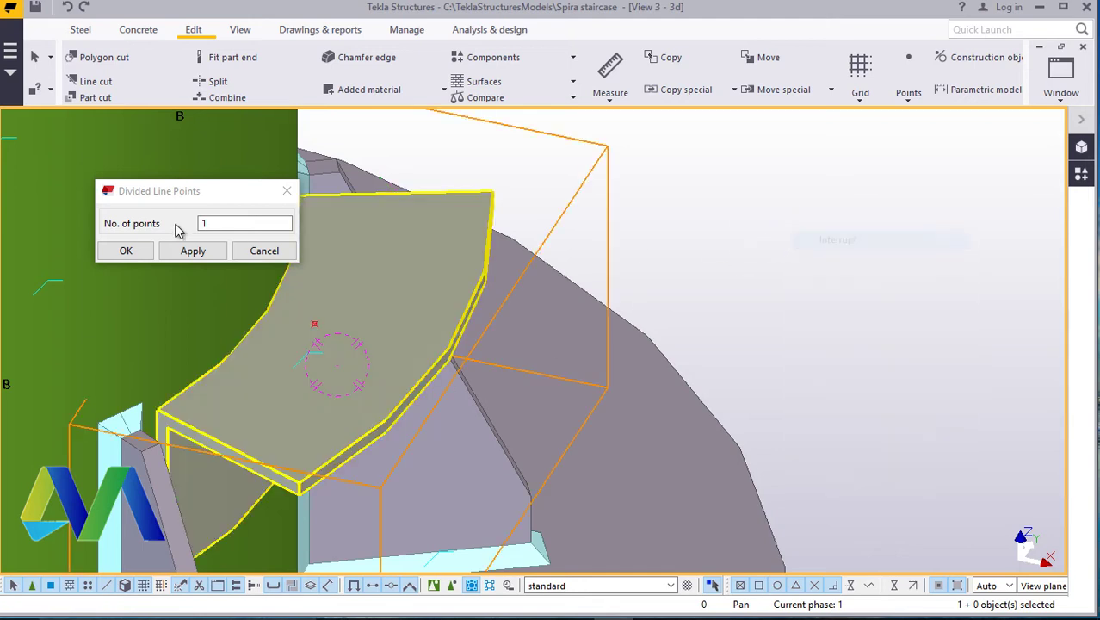
{"action": "left_click", "coordinate": [126, 251]}
- Start moving the honeycomb panel assembly, using the lower point on its short frame plate as the origin
{"action": "scroll", "coordinate": [368, 251], "scroll_direction": "down", "scroll_amount": 3}
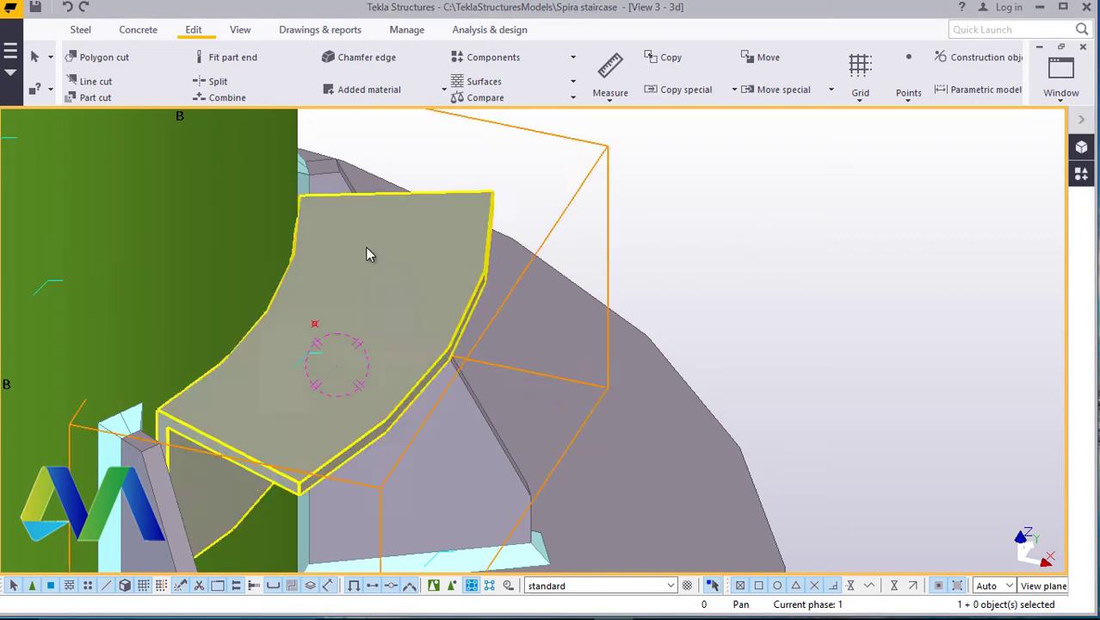
{"action": "scroll", "coordinate": [386, 213], "scroll_direction": "down", "scroll_amount": 7}
{"action": "scroll", "coordinate": [291, 413], "scroll_direction": "up", "scroll_amount": 3}
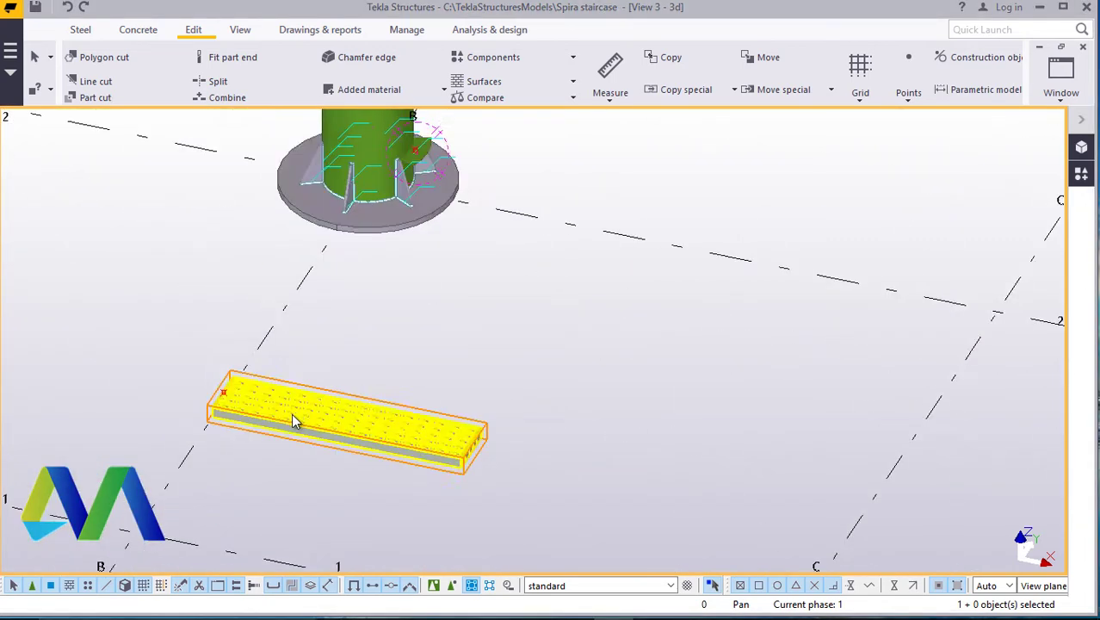
{"action": "left_click", "coordinate": [241, 31]}
{"action": "left_click", "coordinate": [582, 81]}
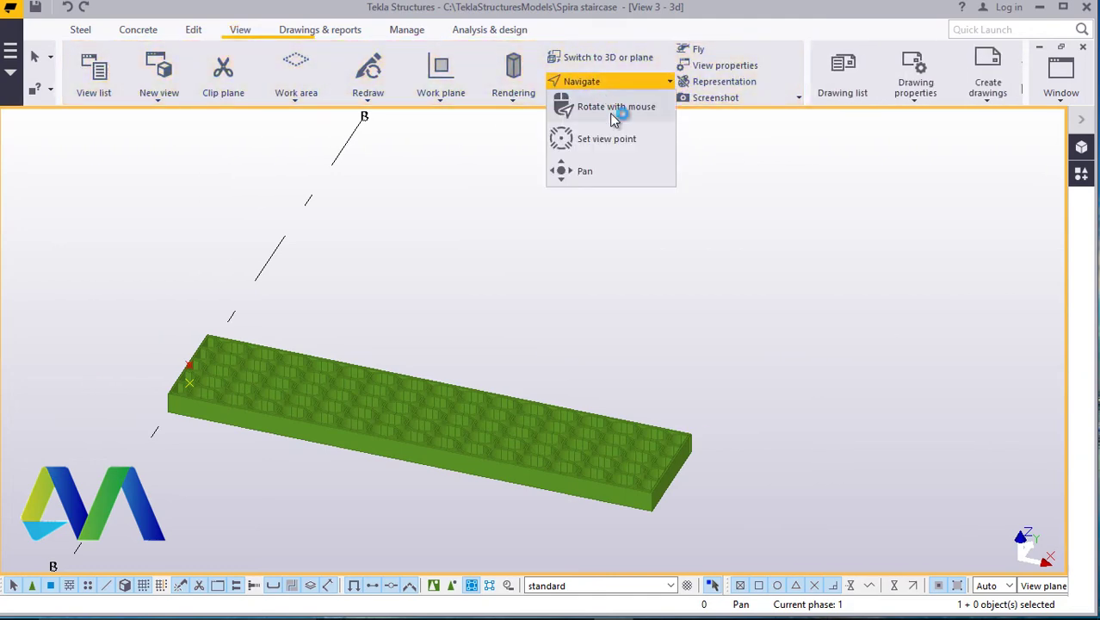
{"action": "left_click", "coordinate": [614, 112]}
{"action": "left_click_drag", "start_coordinate": [256, 393], "coordinate": [173, 407]}
{"action": "right_click", "coordinate": [297, 216]}
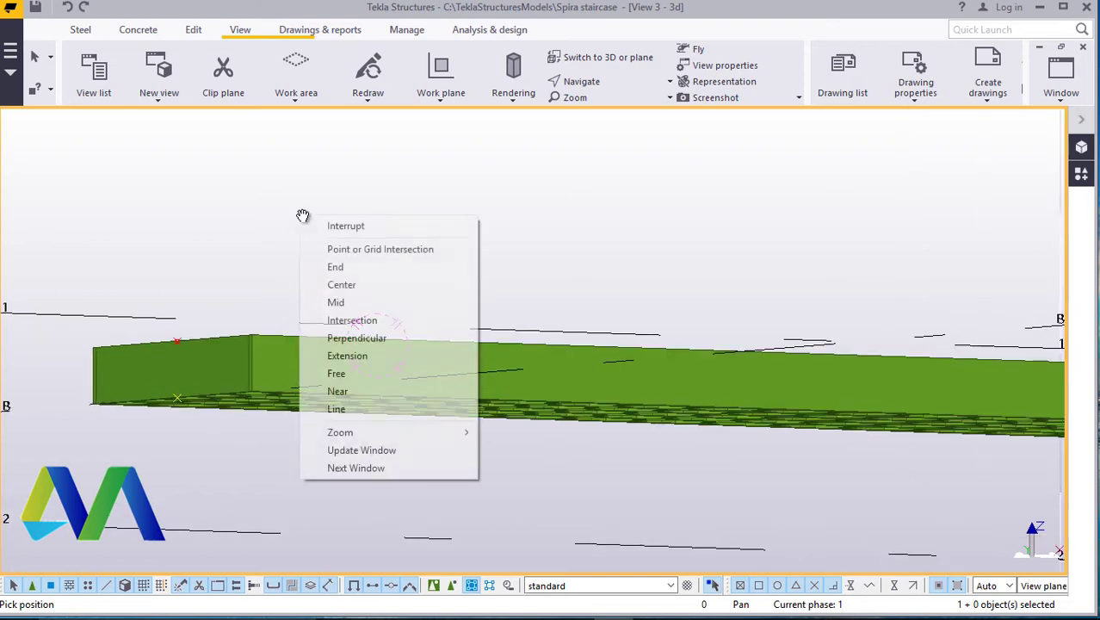
{"action": "left_click", "coordinate": [344, 226]}
{"action": "scroll", "coordinate": [411, 280], "scroll_direction": "down", "scroll_amount": 2}
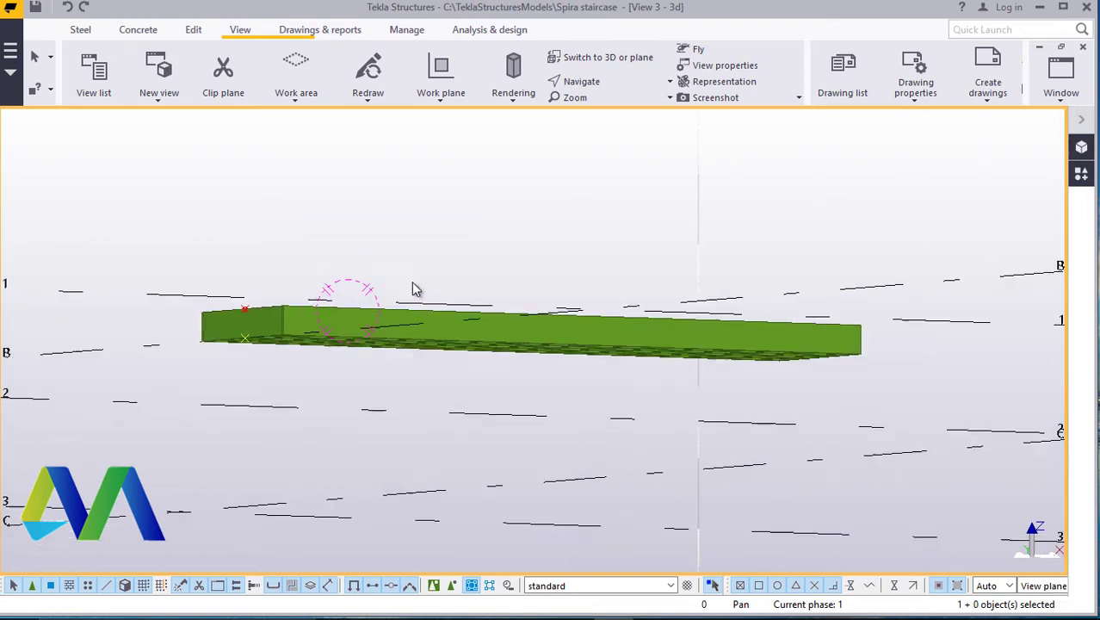
{"action": "left_click", "coordinate": [538, 326]}
{"action": "right_click", "coordinate": [435, 205]}
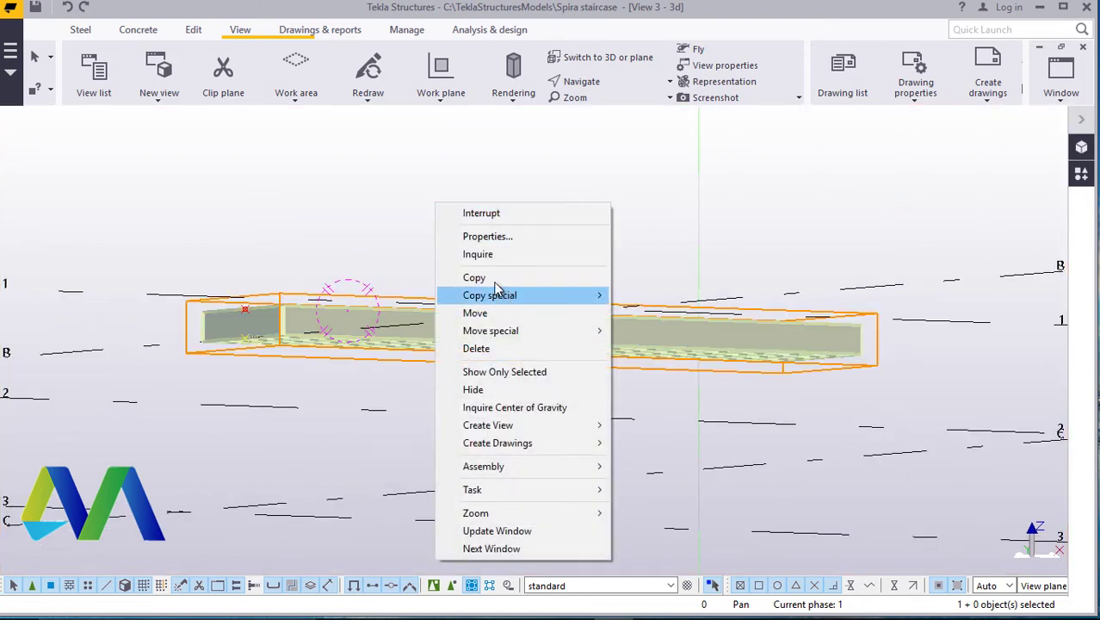
{"action": "left_click", "coordinate": [479, 312]}
{"action": "scroll", "coordinate": [226, 349], "scroll_direction": "up", "scroll_amount": 5}
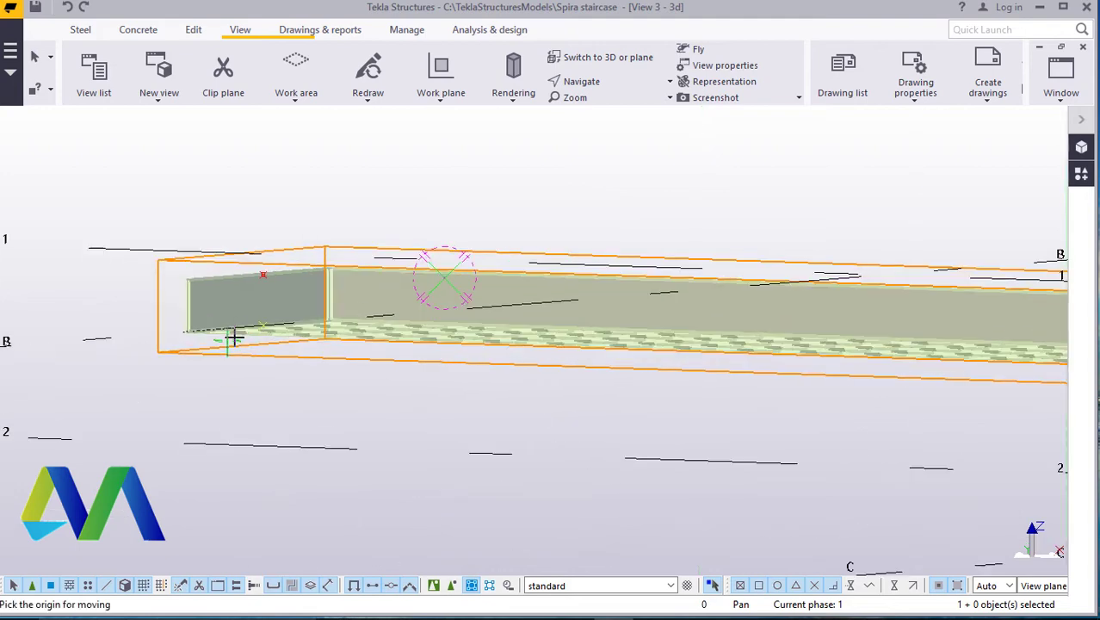
{"action": "scroll", "coordinate": [290, 330], "scroll_direction": "up", "scroll_amount": 2}
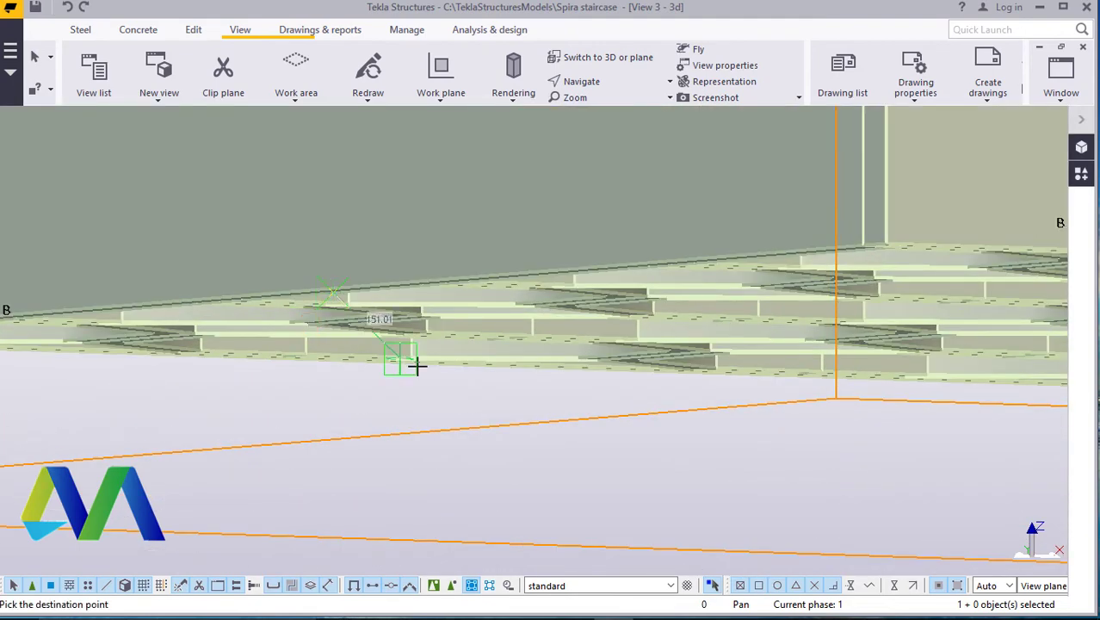
- Place the honeycomb panel on the column bracket, using the point on the bracket's top face as the move's destination
{"action": "scroll", "coordinate": [417, 365], "scroll_direction": "down", "scroll_amount": 8}
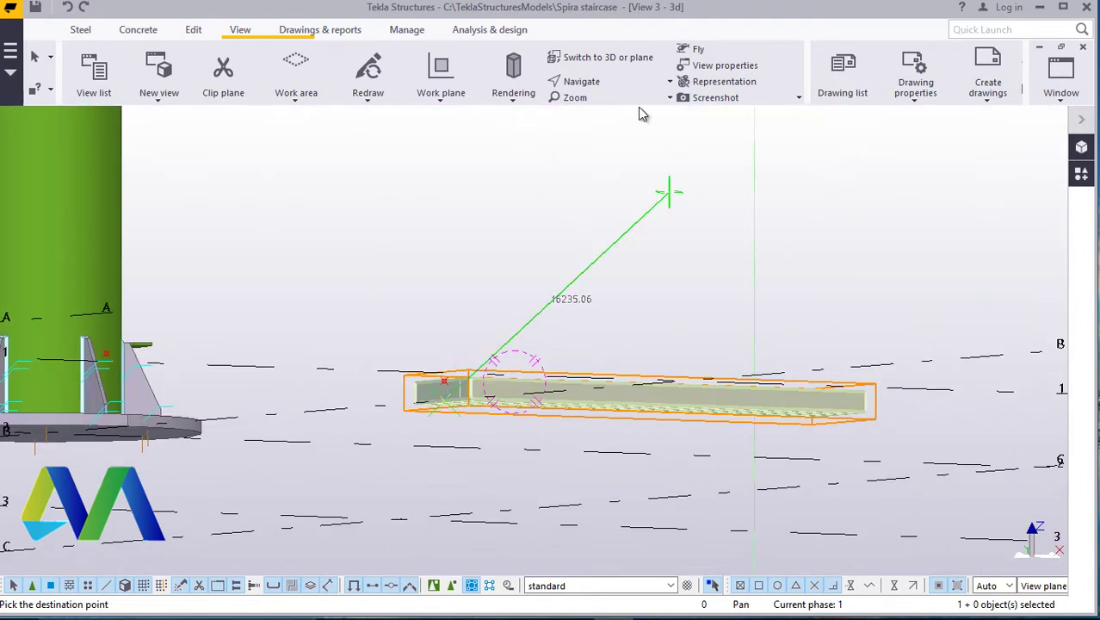
{"action": "left_click", "coordinate": [618, 84]}
{"action": "left_click", "coordinate": [616, 108]}
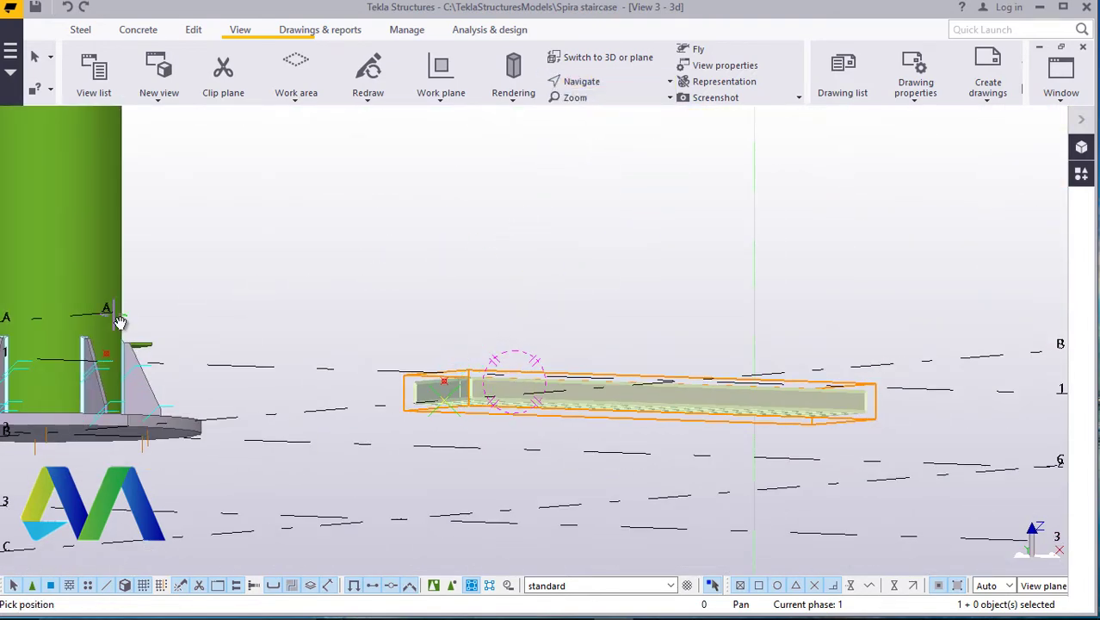
{"action": "left_click_drag", "start_coordinate": [120, 322], "coordinate": [96, 347]}
{"action": "scroll", "coordinate": [306, 443], "scroll_direction": "down", "scroll_amount": 7}
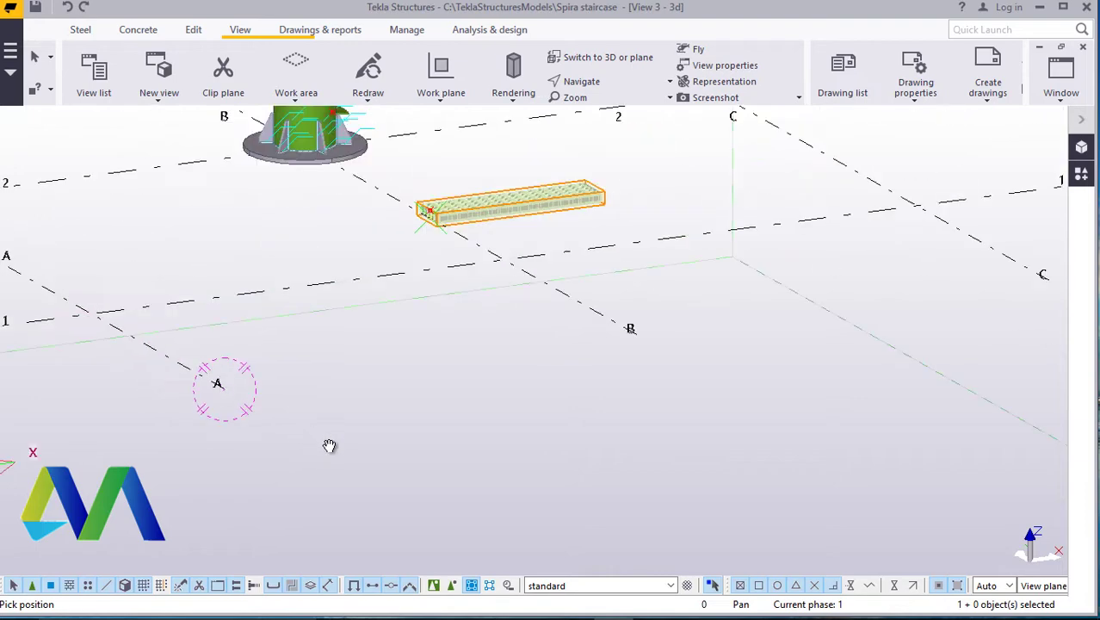
{"action": "left_click_drag", "start_coordinate": [278, 312], "coordinate": [465, 261]}
{"action": "scroll", "coordinate": [465, 263], "scroll_direction": "up", "scroll_amount": 5}
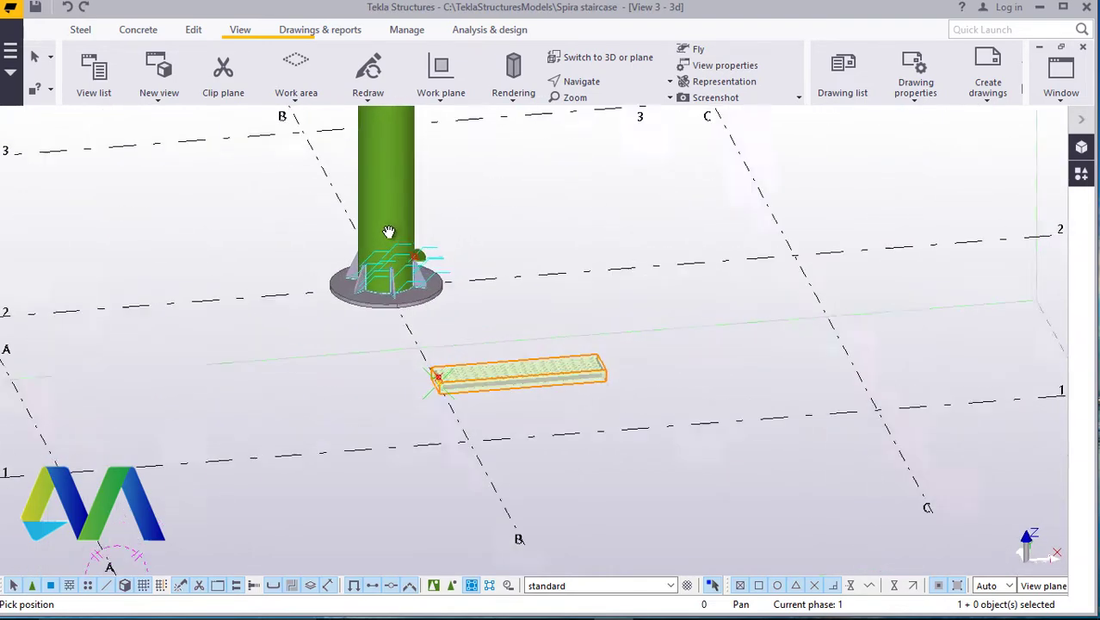
{"action": "scroll", "coordinate": [436, 272], "scroll_direction": "up", "scroll_amount": 2}
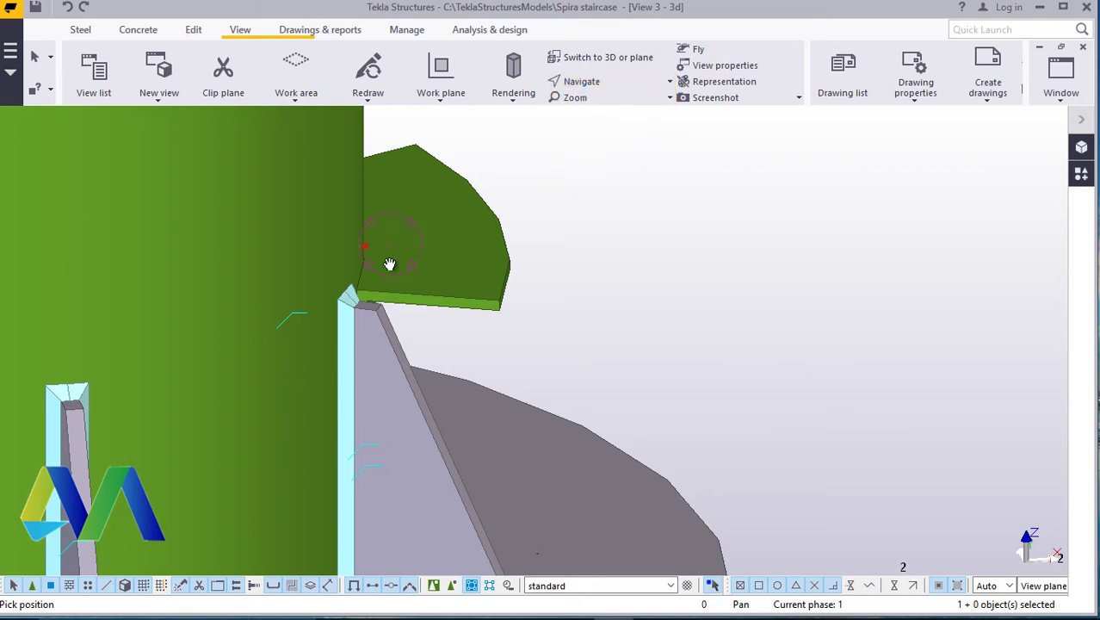
{"action": "middle_click_drag", "start_coordinate": [390, 264], "coordinate": [296, 291], "text": "ctrl"}
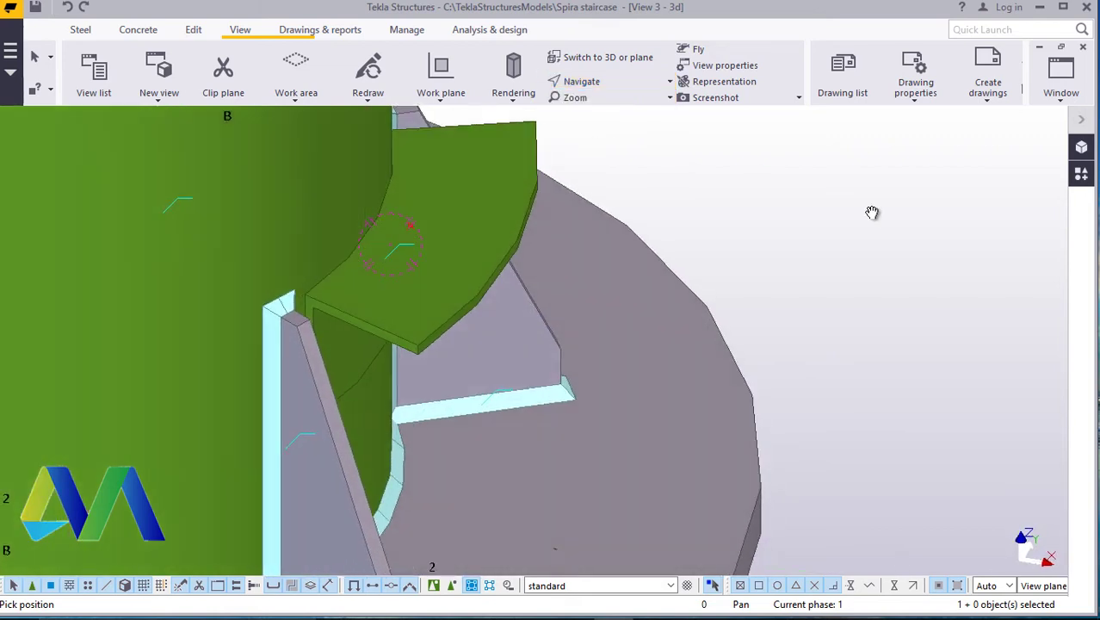
{"action": "right_click", "coordinate": [872, 212]}
{"action": "left_click", "coordinate": [899, 221]}
{"action": "scroll", "coordinate": [484, 290], "scroll_direction": "up", "scroll_amount": 5}
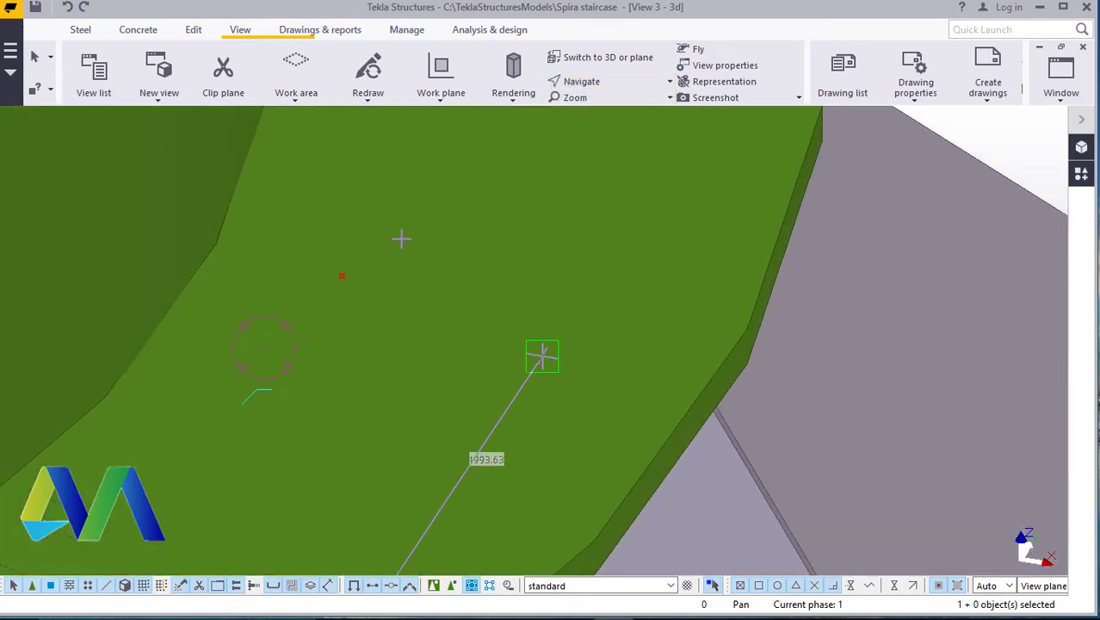
- Inspect from above and from the side how the panel's short end sits against the curved bracket and column
{"action": "scroll", "coordinate": [340, 283], "scroll_direction": "down", "scroll_amount": 8}
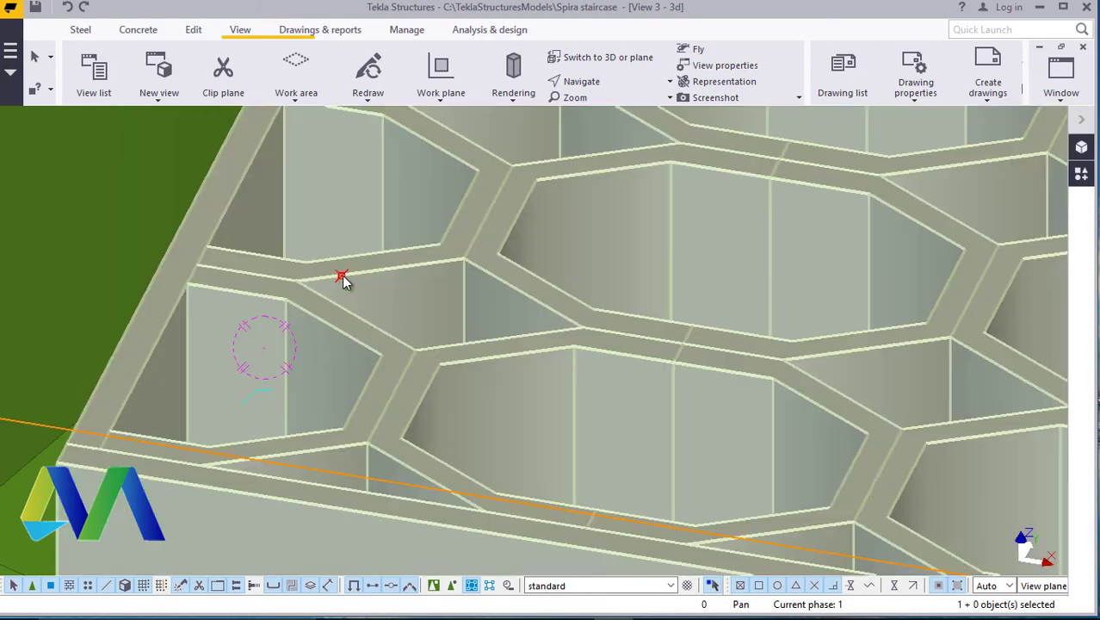
{"action": "scroll", "coordinate": [337, 318], "scroll_direction": "up", "scroll_amount": 7}
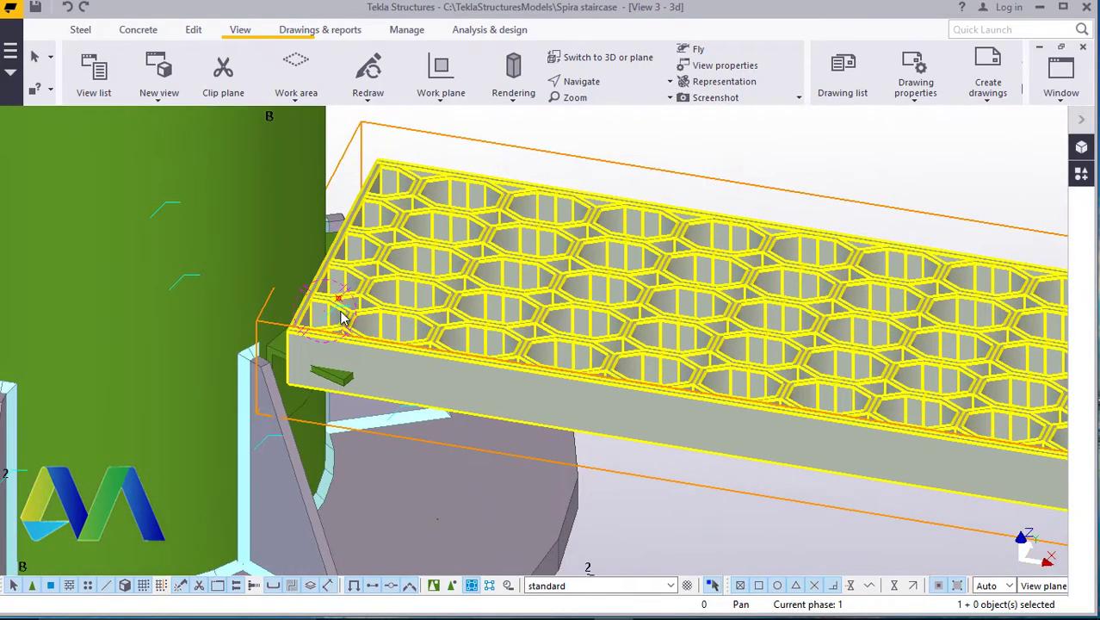
{"action": "scroll", "coordinate": [344, 317], "scroll_direction": "down", "scroll_amount": 6}
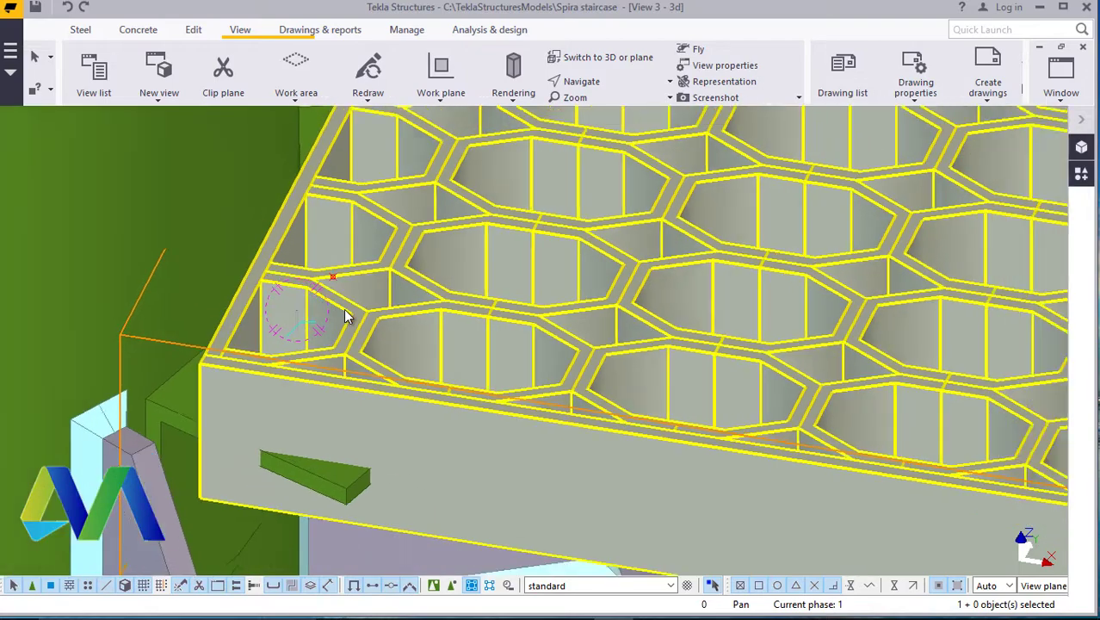
{"action": "scroll", "coordinate": [345, 317], "scroll_direction": "up", "scroll_amount": 5}
{"action": "scroll", "coordinate": [347, 315], "scroll_direction": "up", "scroll_amount": 1}
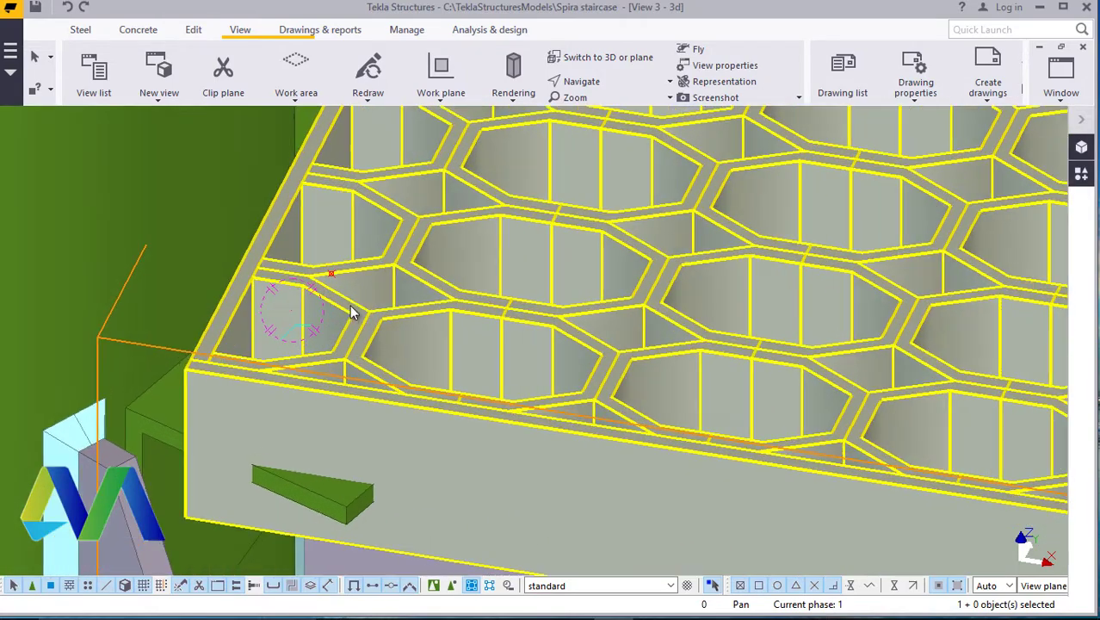
{"action": "left_click", "coordinate": [609, 83]}
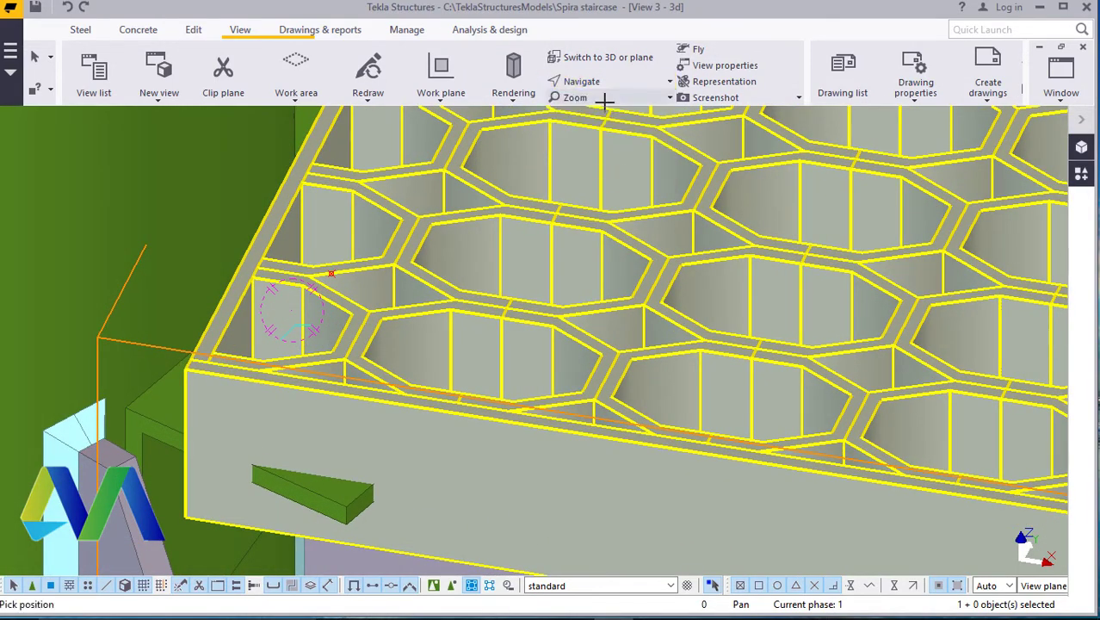
{"action": "left_click", "coordinate": [362, 330]}
{"action": "middle_click_drag", "start_coordinate": [425, 306], "coordinate": [490, 273], "text": "ctrl"}
{"action": "left_click_drag", "start_coordinate": [489, 274], "coordinate": [393, 113]}
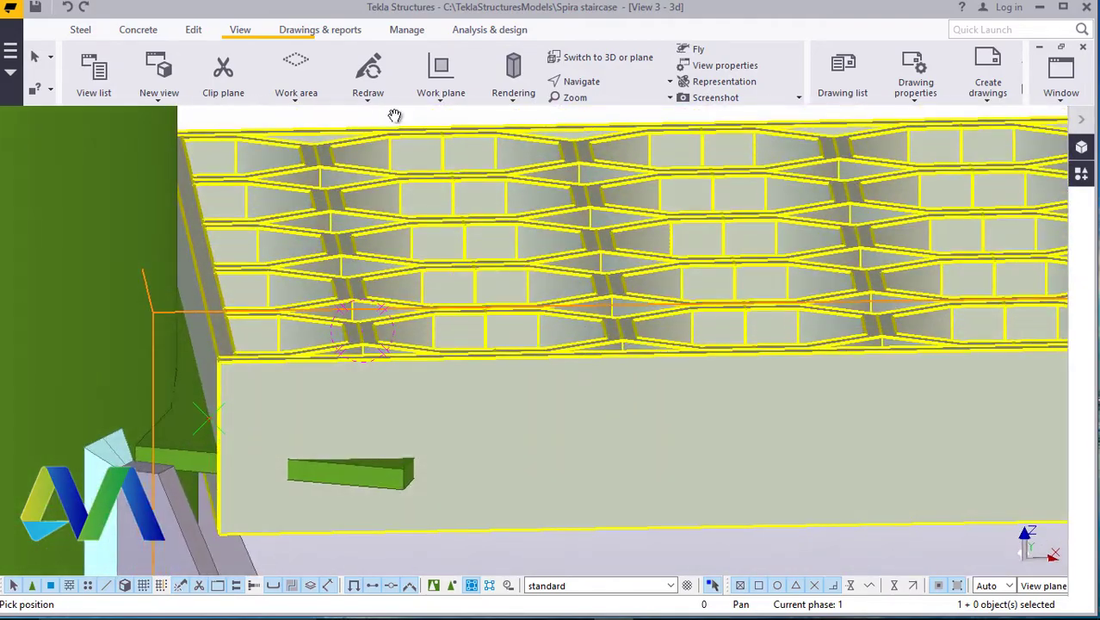
{"action": "right_click", "coordinate": [389, 159]}
{"action": "left_click", "coordinate": [423, 167]}
- Close the steel assembly properties without changes and undo the move of the honeycomb panel
{"action": "double_click", "coordinate": [550, 422]}
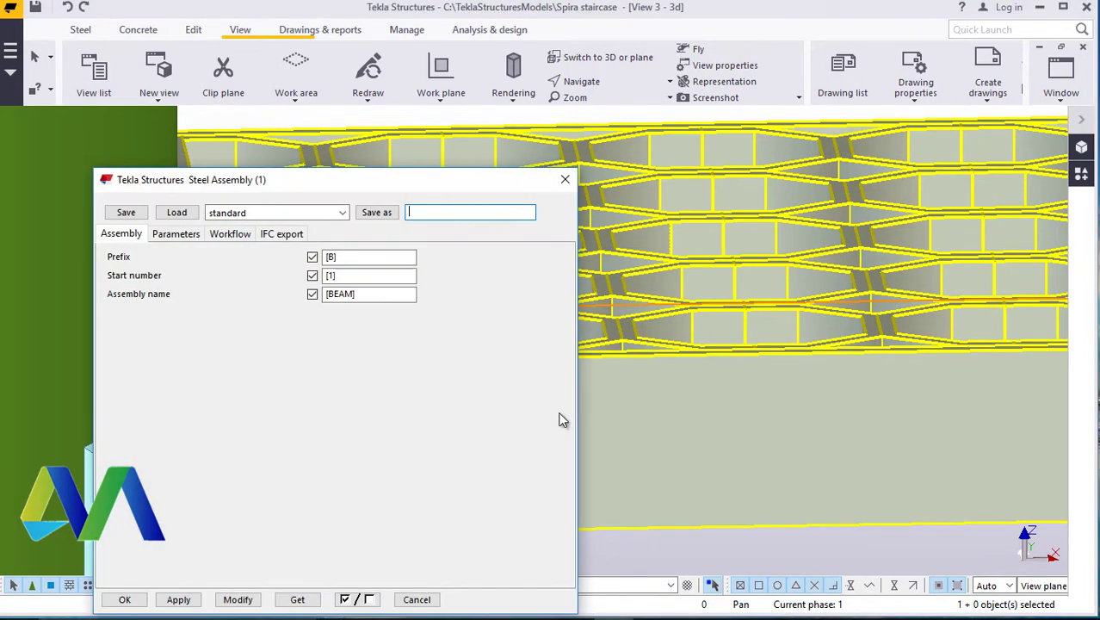
{"action": "left_click", "coordinate": [564, 183]}
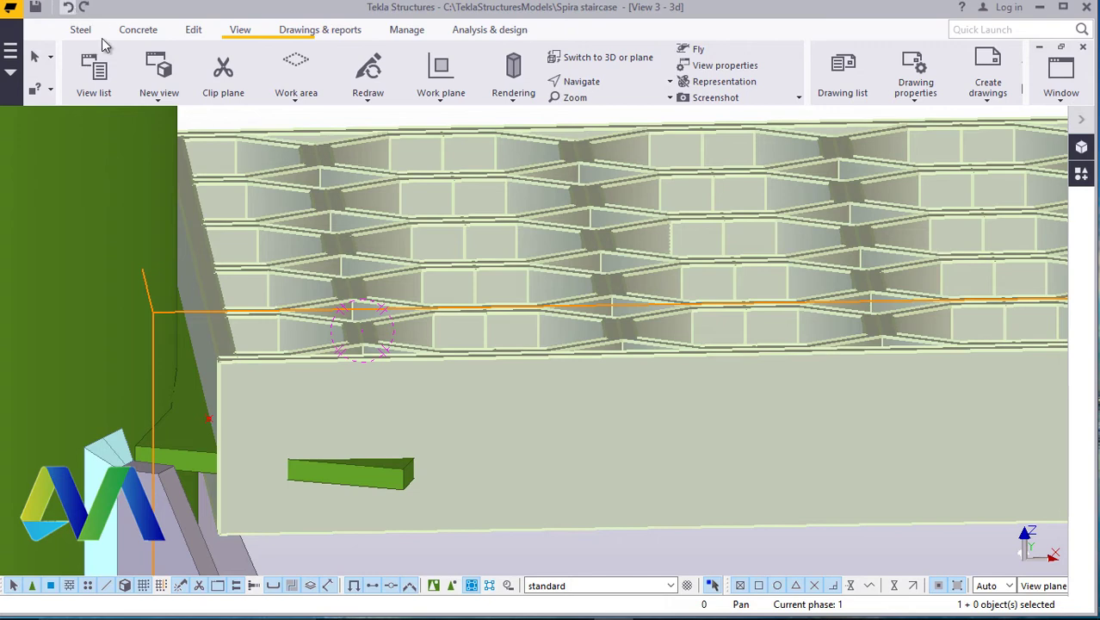
{"action": "scroll", "coordinate": [411, 259], "scroll_direction": "down", "scroll_amount": 6}
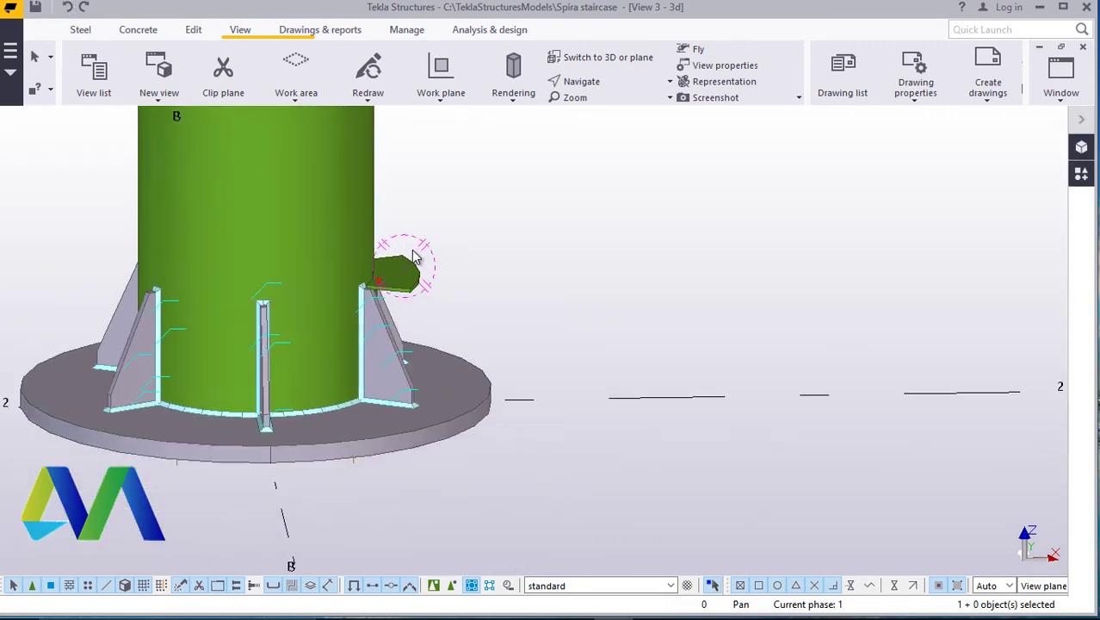
- Delete the existing reference point on the top face of the column's curved bracket
{"action": "scroll", "coordinate": [414, 256], "scroll_direction": "up", "scroll_amount": 5}
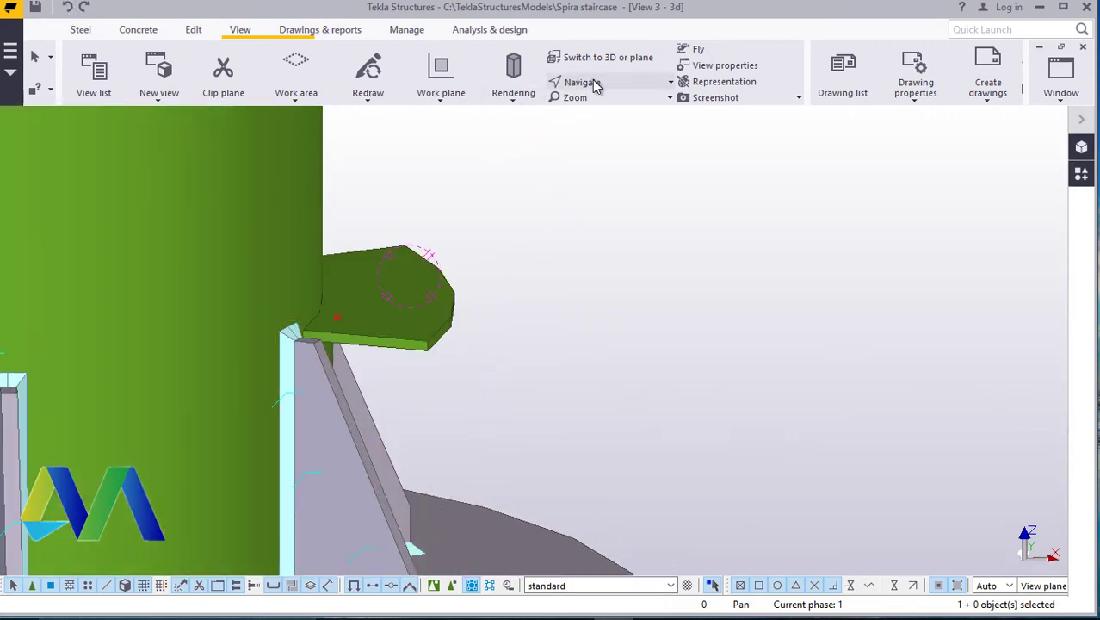
{"action": "left_click", "coordinate": [594, 81]}
{"action": "left_click", "coordinate": [607, 137]}
{"action": "middle_click_drag", "start_coordinate": [421, 278], "coordinate": [348, 327], "text": "ctrl"}
{"action": "scroll", "coordinate": [315, 356], "scroll_direction": "up", "scroll_amount": 2}
{"action": "right_click", "coordinate": [727, 222]}
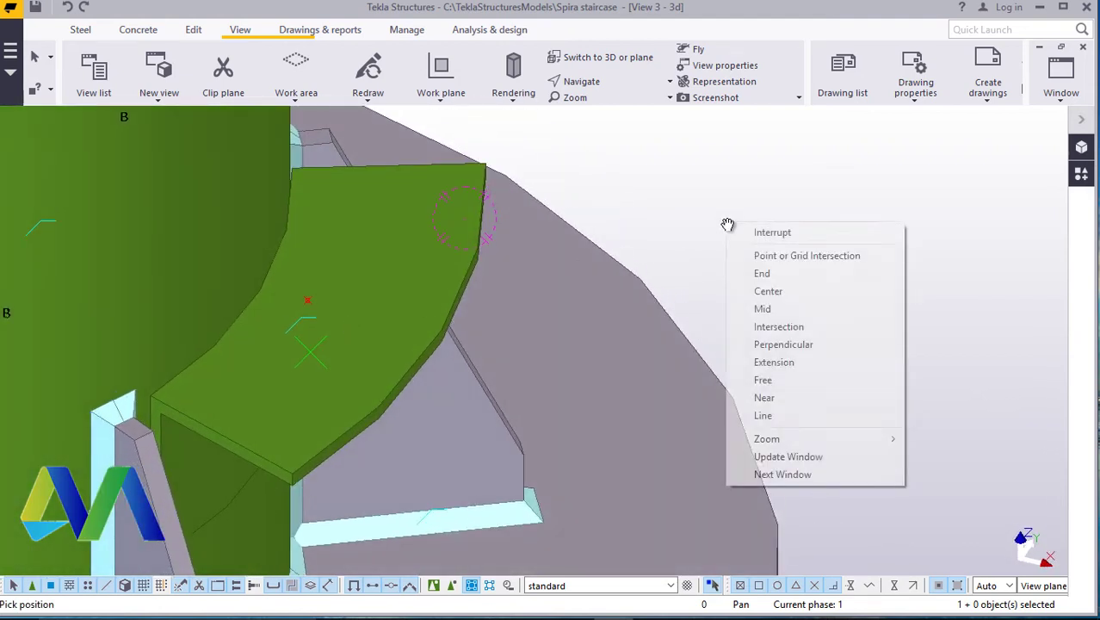
{"action": "left_click", "coordinate": [756, 233]}
{"action": "left_click", "coordinate": [309, 298]}
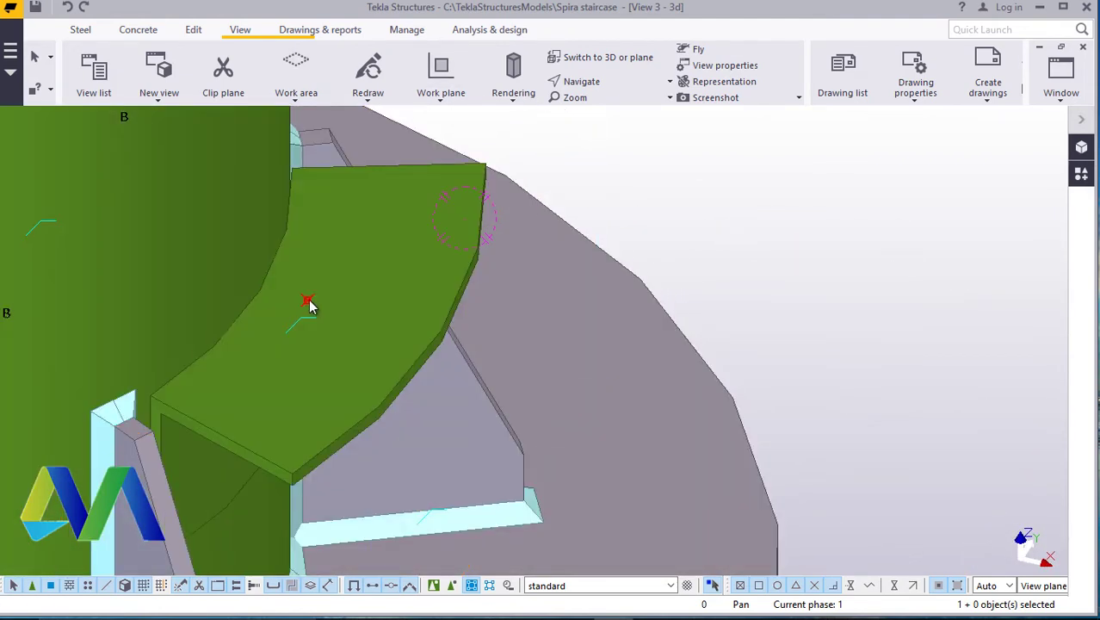
{"action": "right_click", "coordinate": [818, 228]}
{"action": "left_click", "coordinate": [851, 361]}
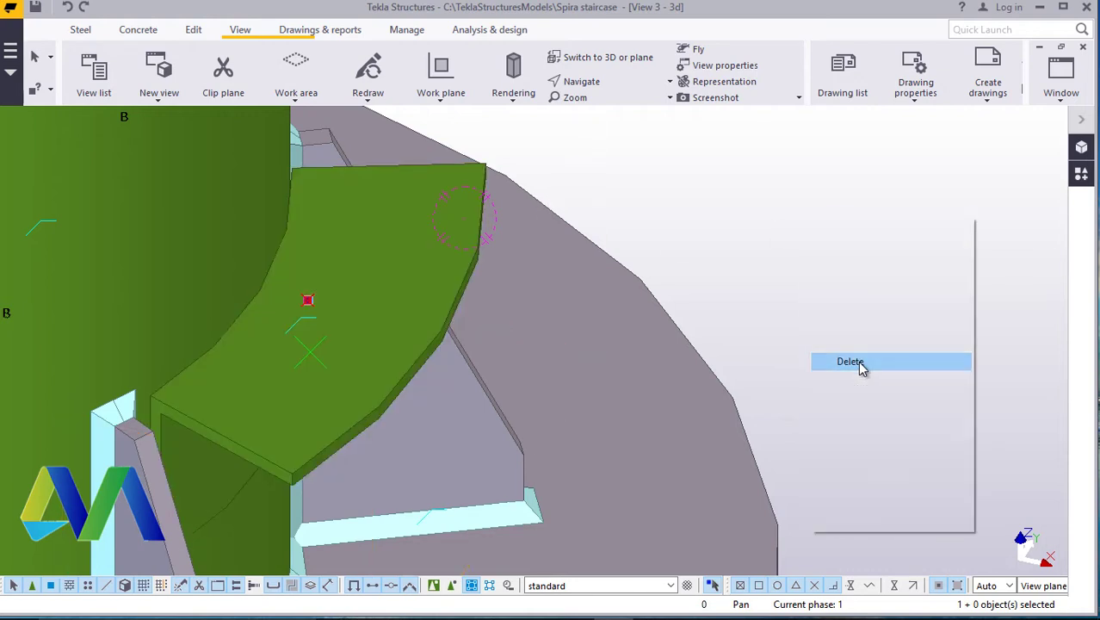
- Create 1 divided-line point on the curved bracket's top face, between the midpoints of its two short end edges
{"action": "left_click", "coordinate": [196, 32]}
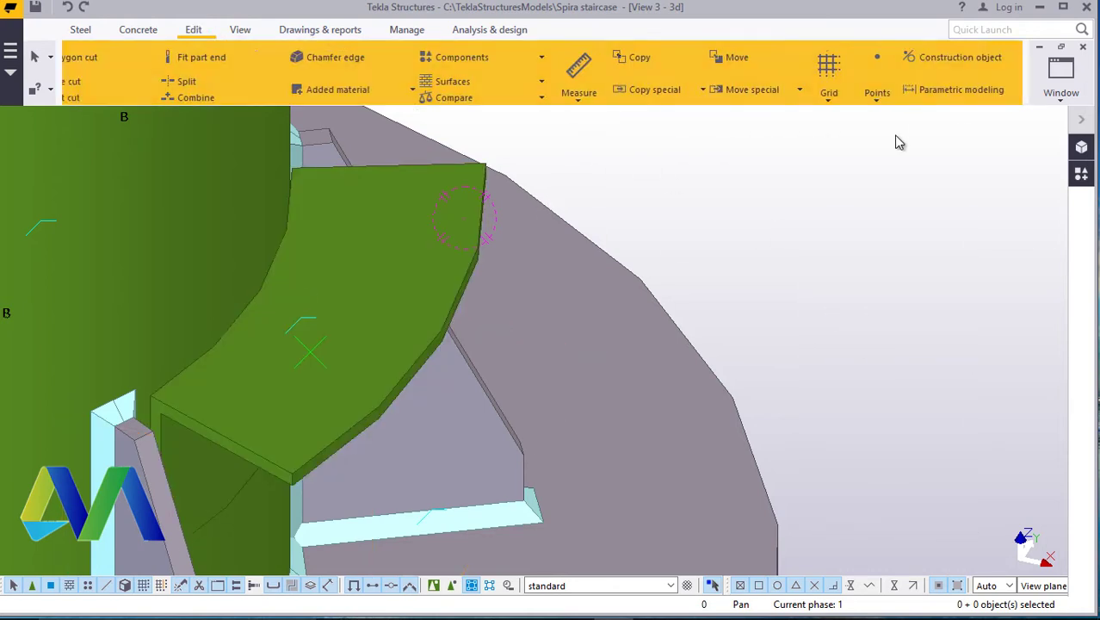
{"action": "left_click", "coordinate": [907, 100]}
{"action": "left_click", "coordinate": [916, 123]}
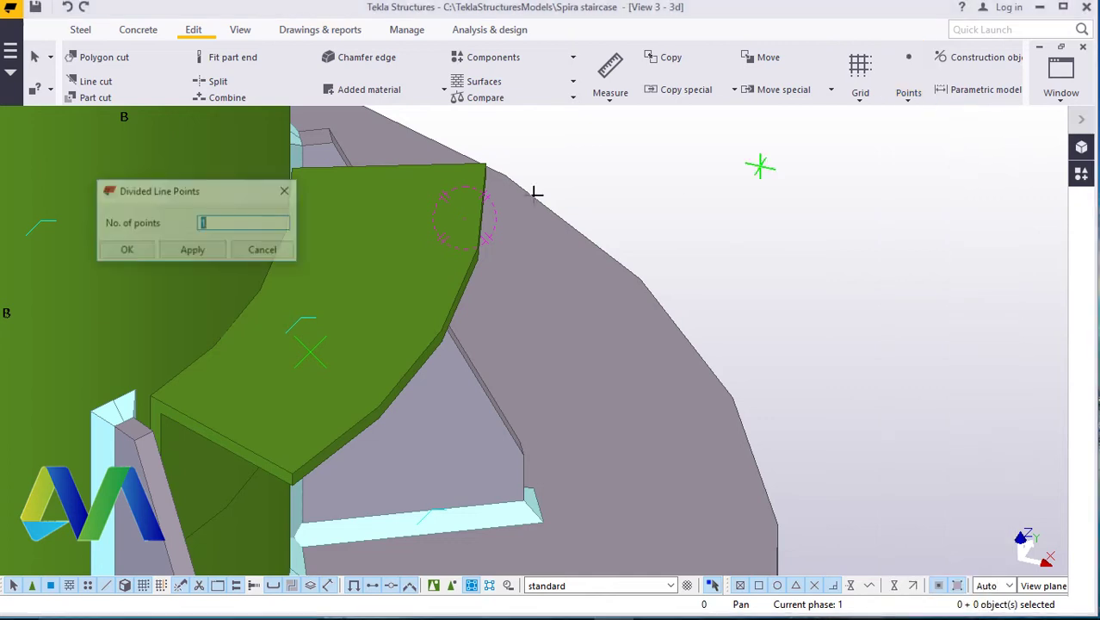
{"action": "left_click", "coordinate": [389, 168]}
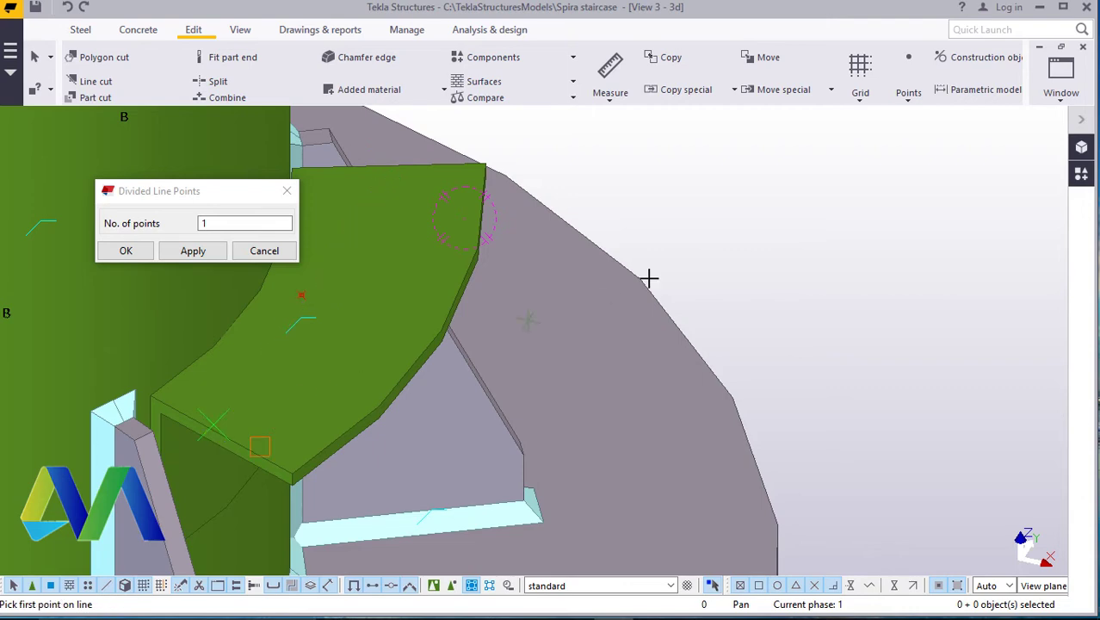
{"action": "right_click", "coordinate": [814, 204]}
{"action": "left_click", "coordinate": [828, 217]}
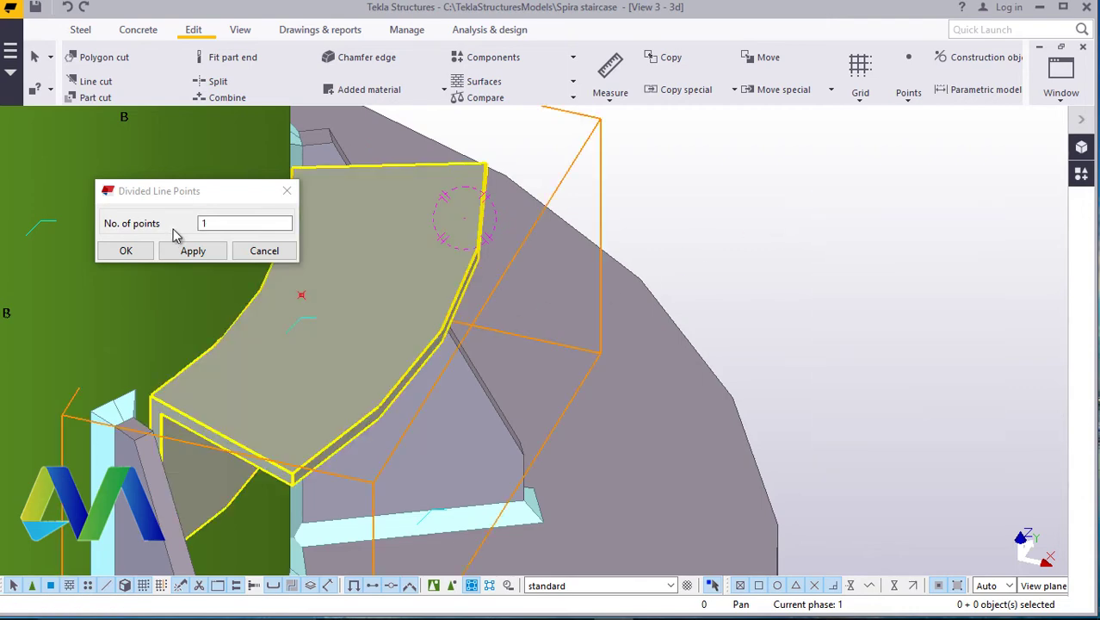
{"action": "left_click", "coordinate": [127, 250]}
{"action": "left_click", "coordinate": [295, 273]}
- Try to move the honeycomb panel assembly, using a point on the lower inner edge of its short frame plate as the origin
{"action": "scroll", "coordinate": [293, 271], "scroll_direction": "down", "scroll_amount": 8}
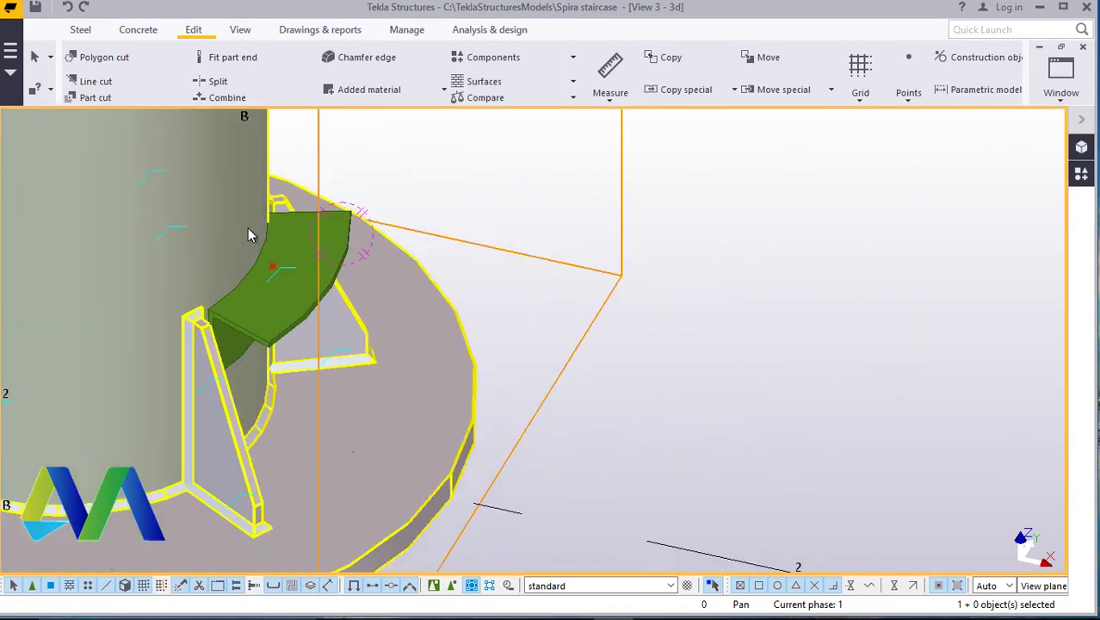
{"action": "scroll", "coordinate": [153, 417], "scroll_direction": "up", "scroll_amount": 5}
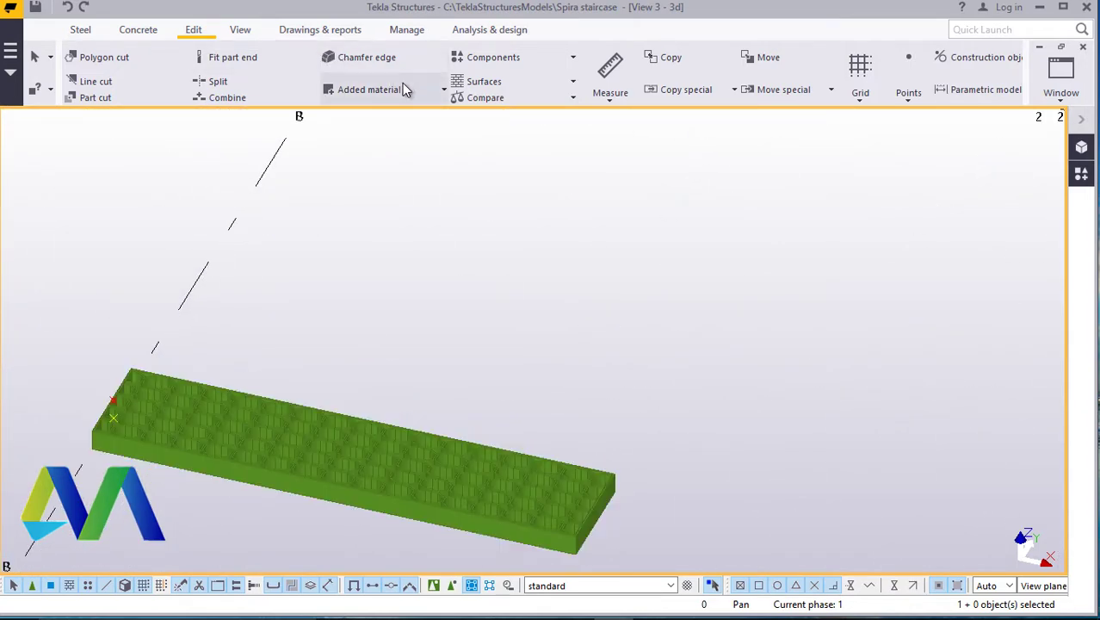
{"action": "left_click", "coordinate": [241, 35]}
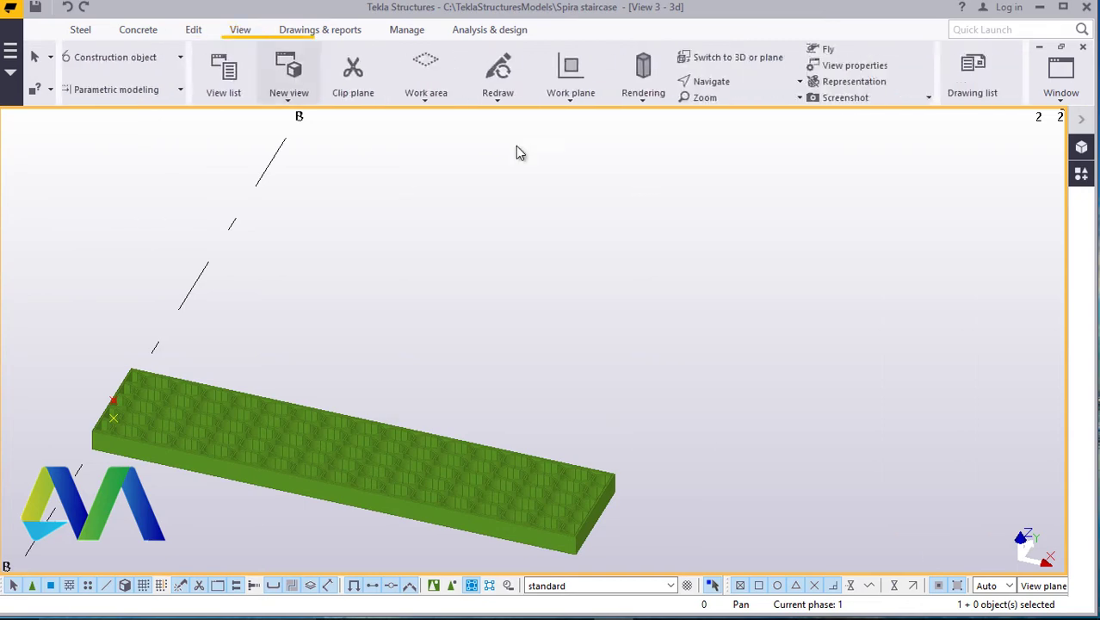
{"action": "left_click", "coordinate": [591, 85]}
{"action": "left_click", "coordinate": [604, 136]}
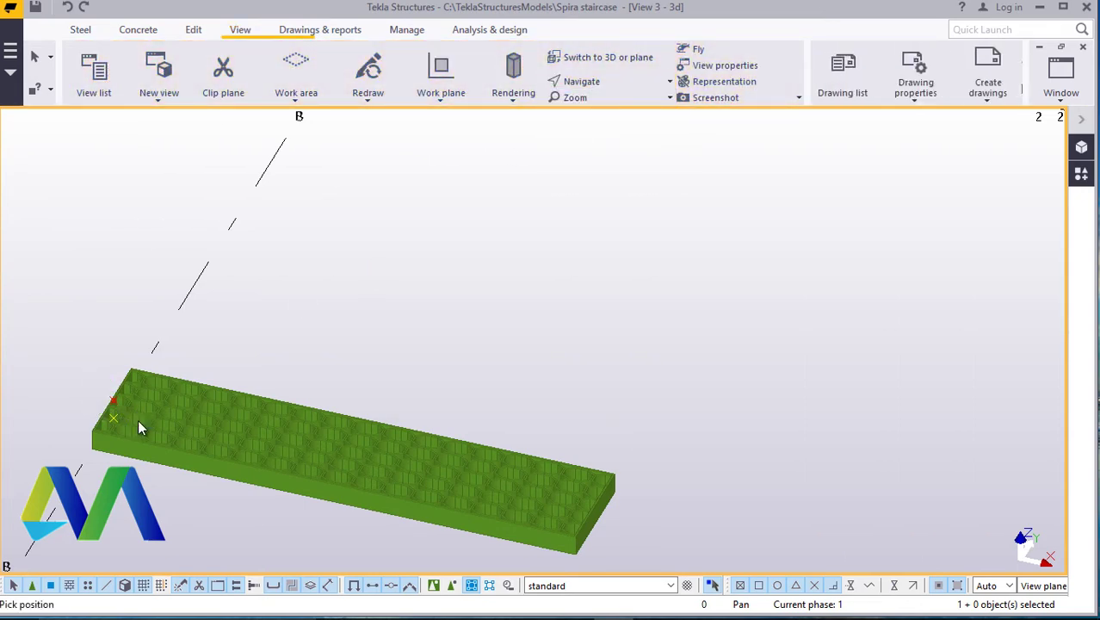
{"action": "middle_click_drag", "start_coordinate": [167, 388], "coordinate": [321, 206], "text": "ctrl"}
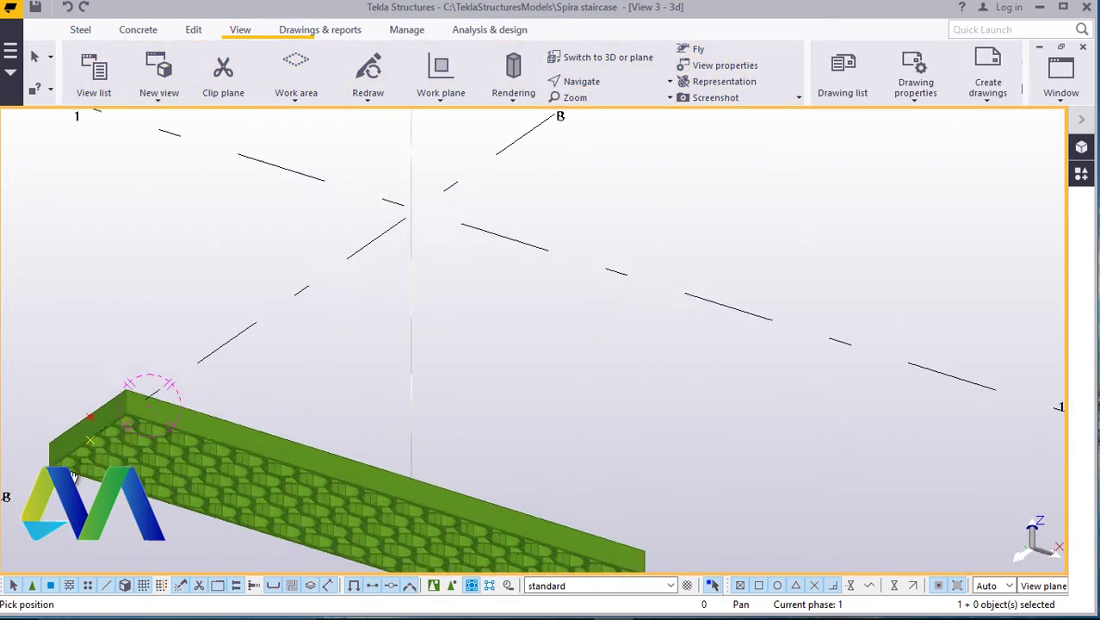
{"action": "scroll", "coordinate": [94, 455], "scroll_direction": "up", "scroll_amount": 3}
{"action": "scroll", "coordinate": [94, 455], "scroll_direction": "up", "scroll_amount": 8}
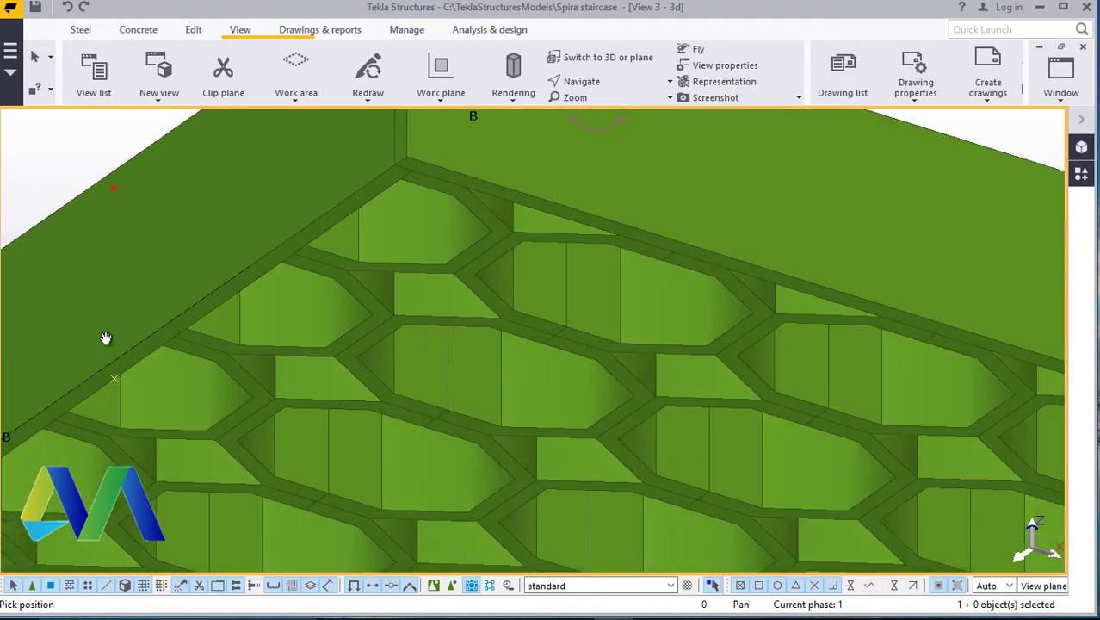
{"action": "right_click", "coordinate": [107, 311]}
{"action": "left_click", "coordinate": [134, 320]}
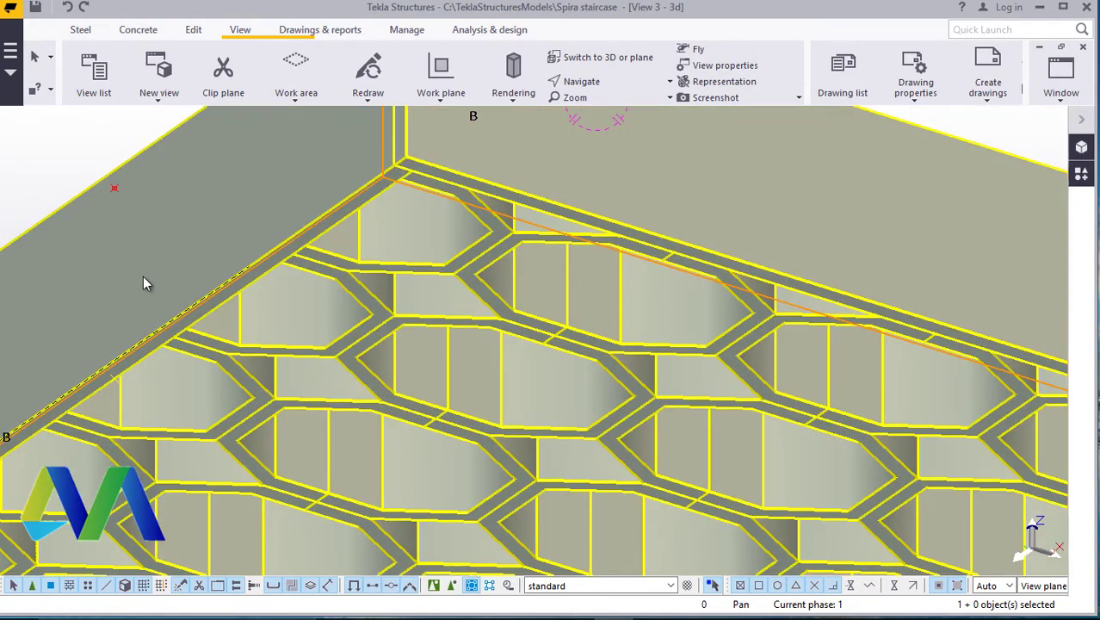
{"action": "right_click", "coordinate": [144, 277]}
{"action": "left_click", "coordinate": [185, 374]}
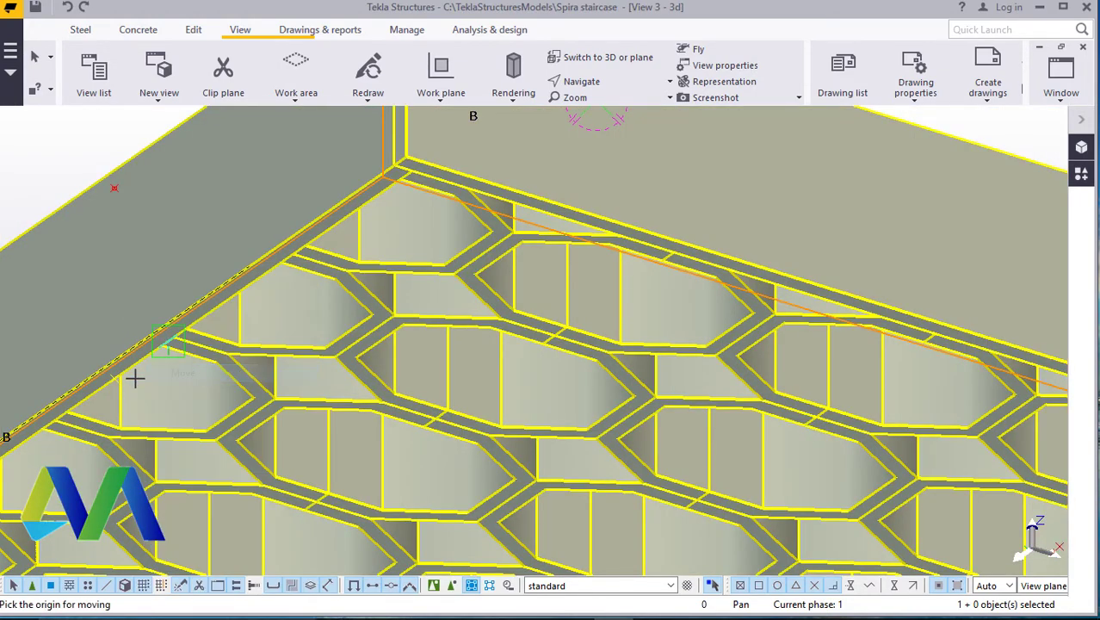
{"action": "scroll", "coordinate": [112, 381], "scroll_direction": "up", "scroll_amount": 5}
{"action": "scroll", "coordinate": [97, 379], "scroll_direction": "up", "scroll_amount": 6}
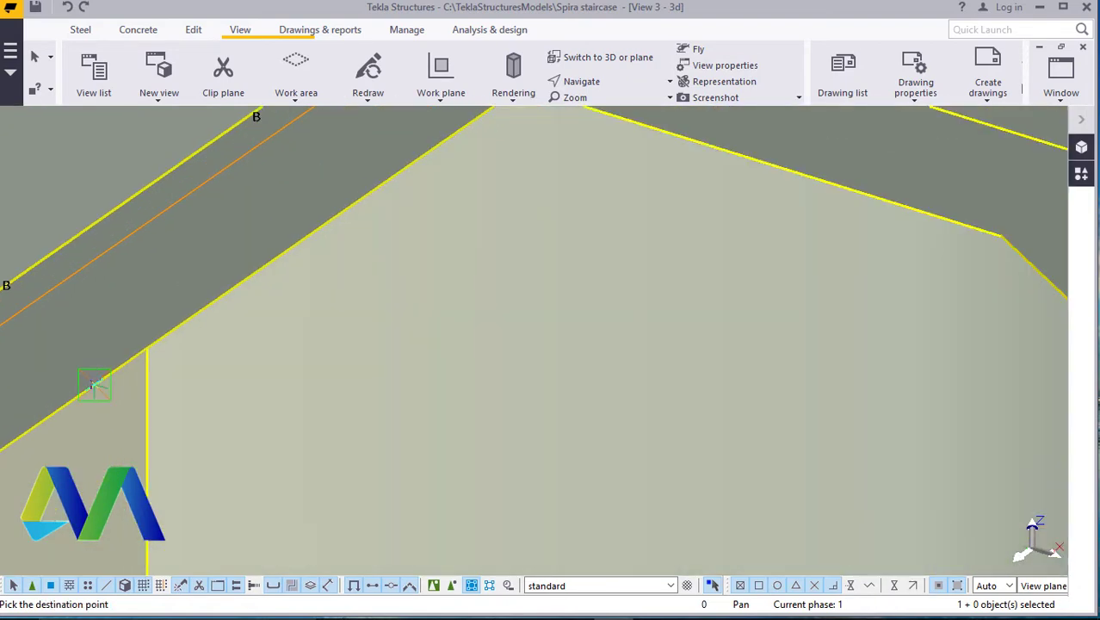
{"action": "scroll", "coordinate": [215, 345], "scroll_direction": "down", "scroll_amount": 3}
- Inspect the curved bracket's top face and underside for a place to seat the panel, and cancel the pending move
{"action": "left_click", "coordinate": [592, 84]}
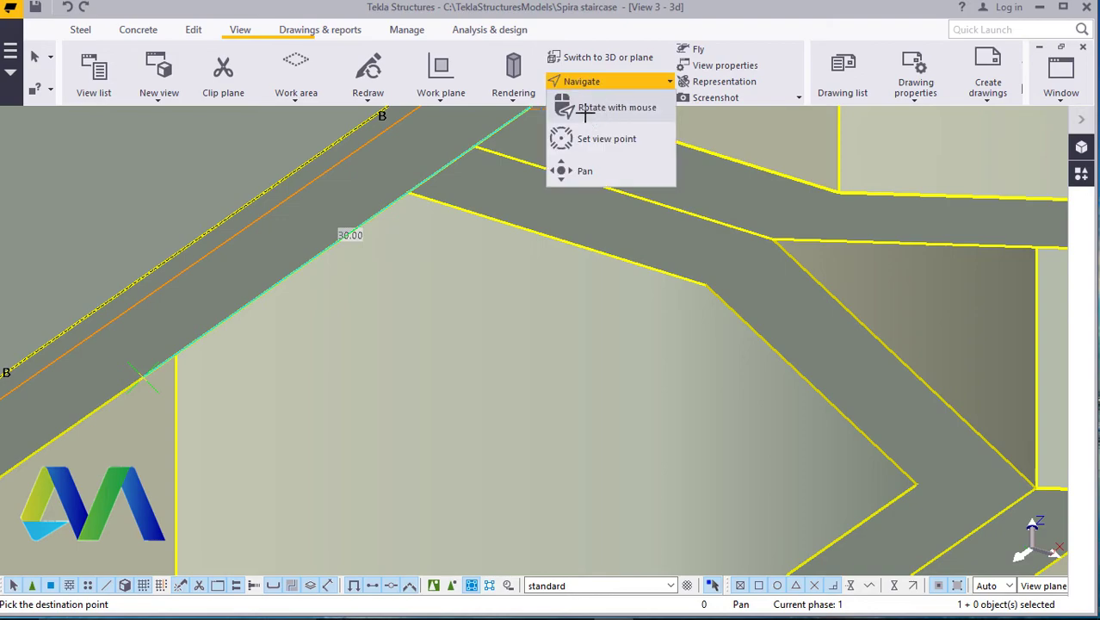
{"action": "left_click", "coordinate": [594, 137]}
{"action": "left_click_drag", "start_coordinate": [382, 224], "coordinate": [420, 420]}
{"action": "scroll", "coordinate": [422, 420], "scroll_direction": "down", "scroll_amount": 10}
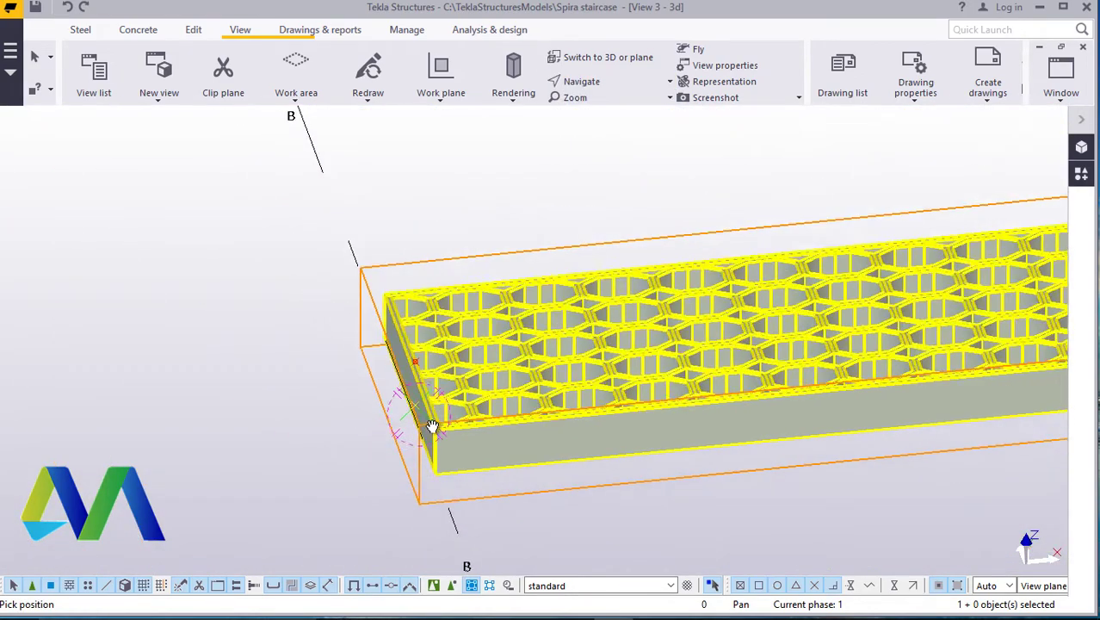
{"action": "scroll", "coordinate": [364, 258], "scroll_direction": "up", "scroll_amount": 10}
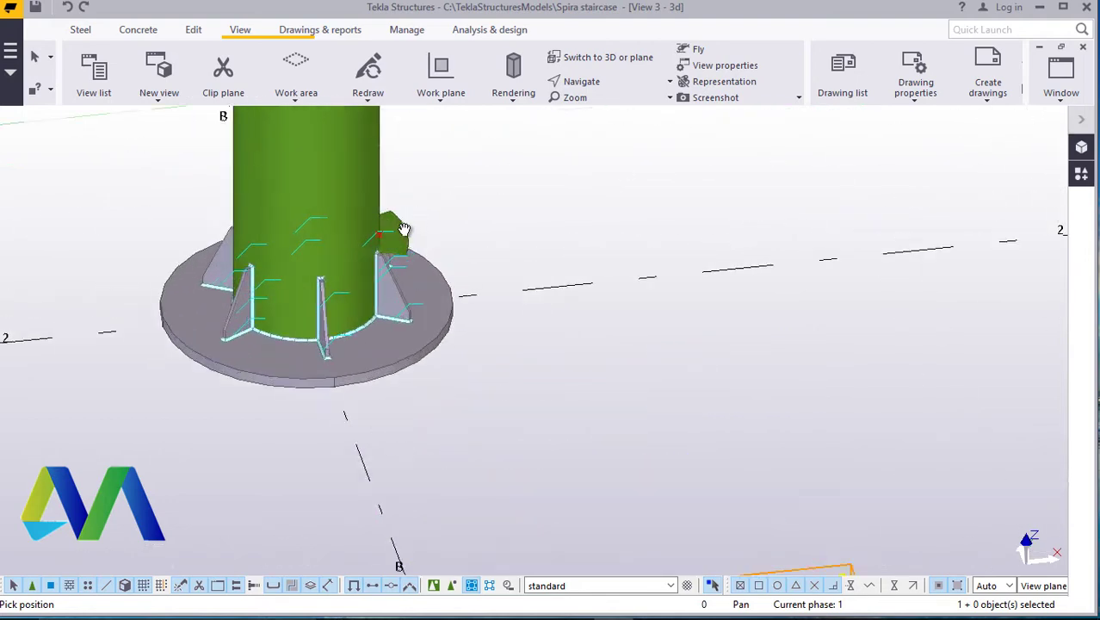
{"action": "middle_click_drag", "start_coordinate": [364, 257], "coordinate": [626, 250], "text": "ctrl"}
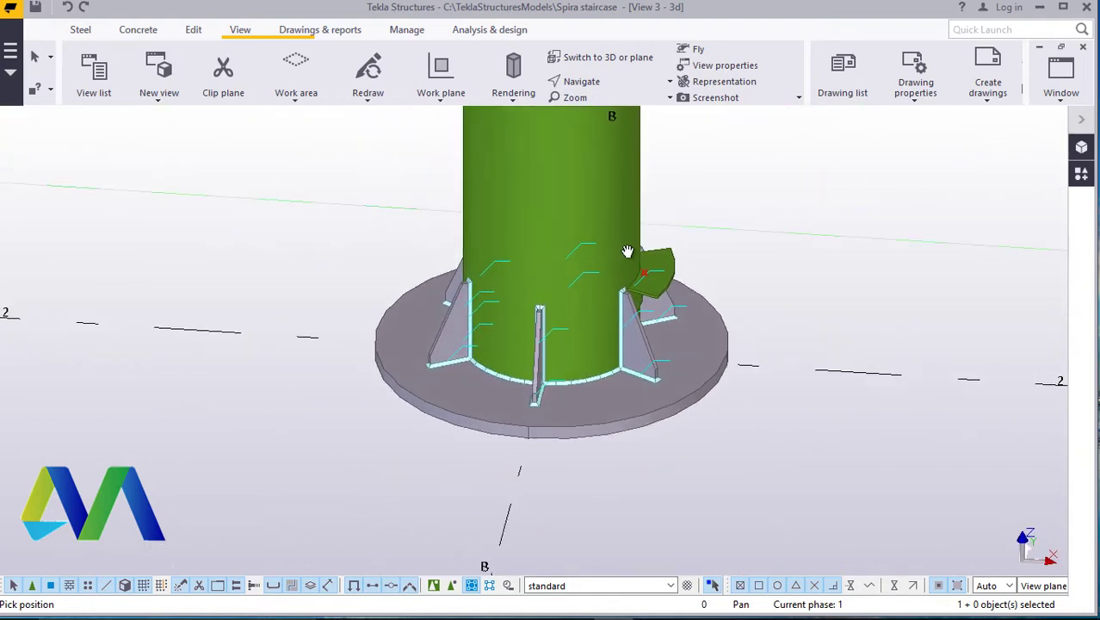
{"action": "scroll", "coordinate": [663, 253], "scroll_direction": "up", "scroll_amount": 7}
{"action": "scroll", "coordinate": [645, 310], "scroll_direction": "up", "scroll_amount": 5}
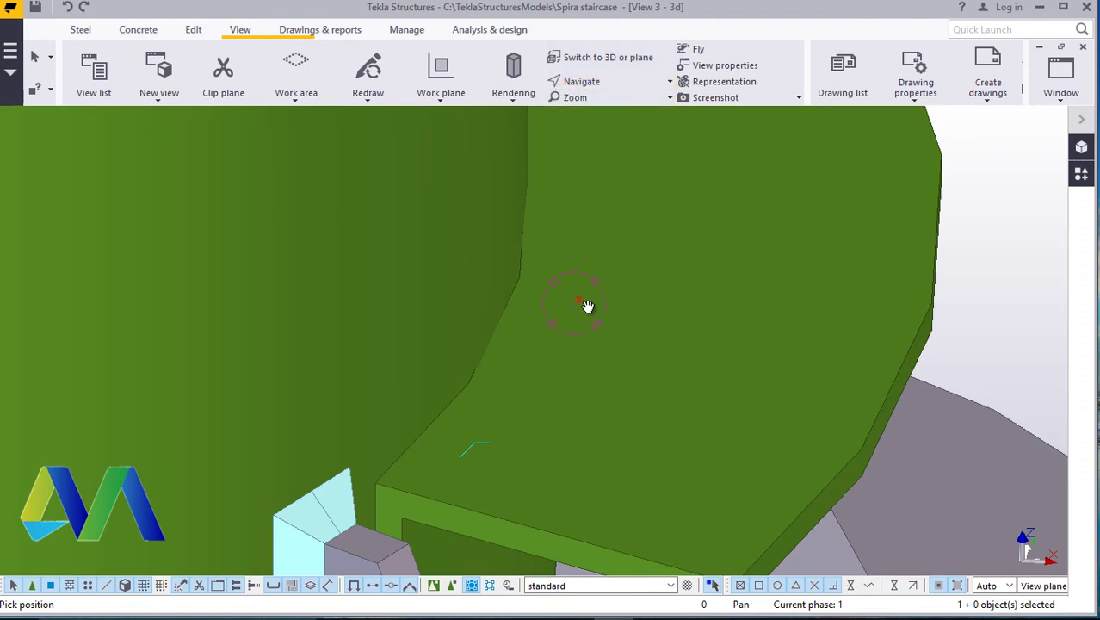
{"action": "middle_click_drag", "start_coordinate": [587, 306], "coordinate": [449, 425], "text": "ctrl"}
{"action": "scroll", "coordinate": [334, 344], "scroll_direction": "down", "scroll_amount": 3}
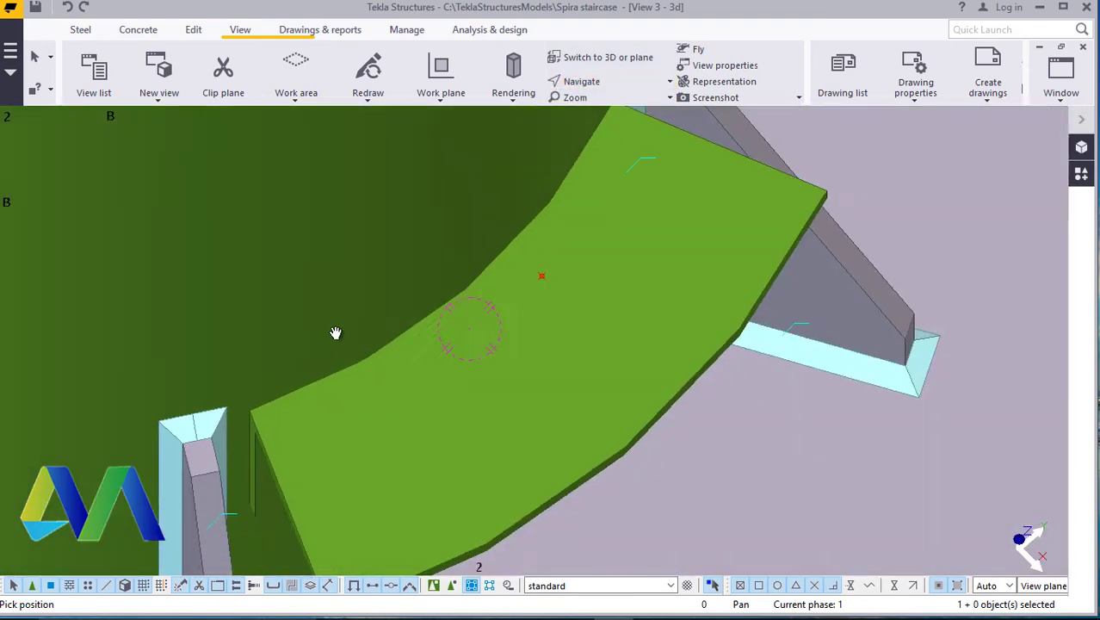
{"action": "middle_click_drag", "start_coordinate": [336, 333], "coordinate": [499, 356], "text": "ctrl"}
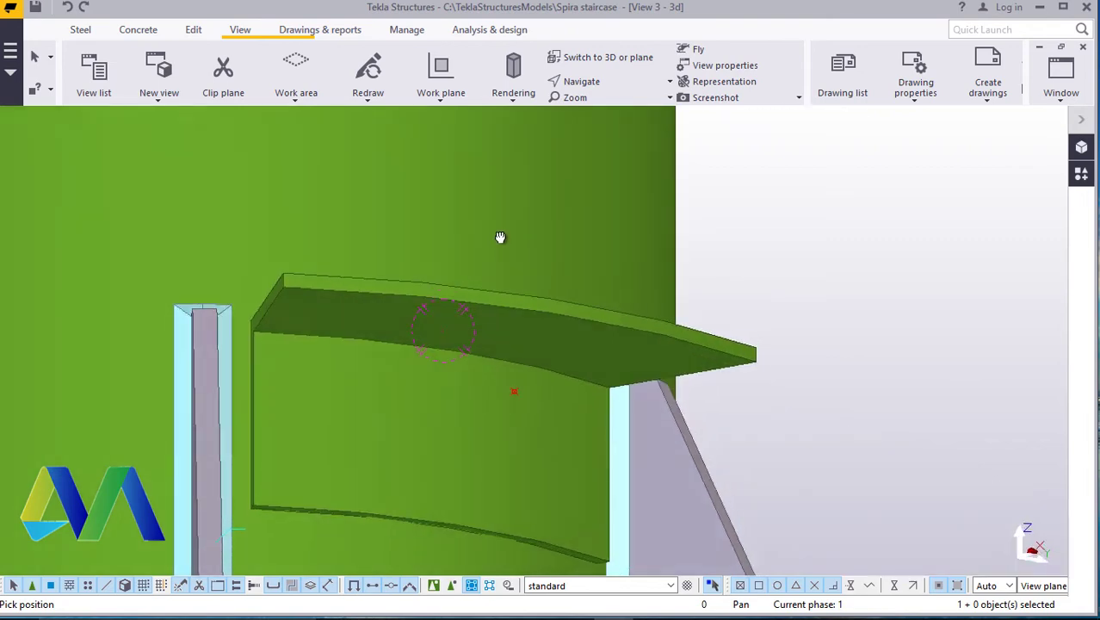
{"action": "middle_click_drag", "start_coordinate": [500, 237], "coordinate": [692, 236], "text": "ctrl"}
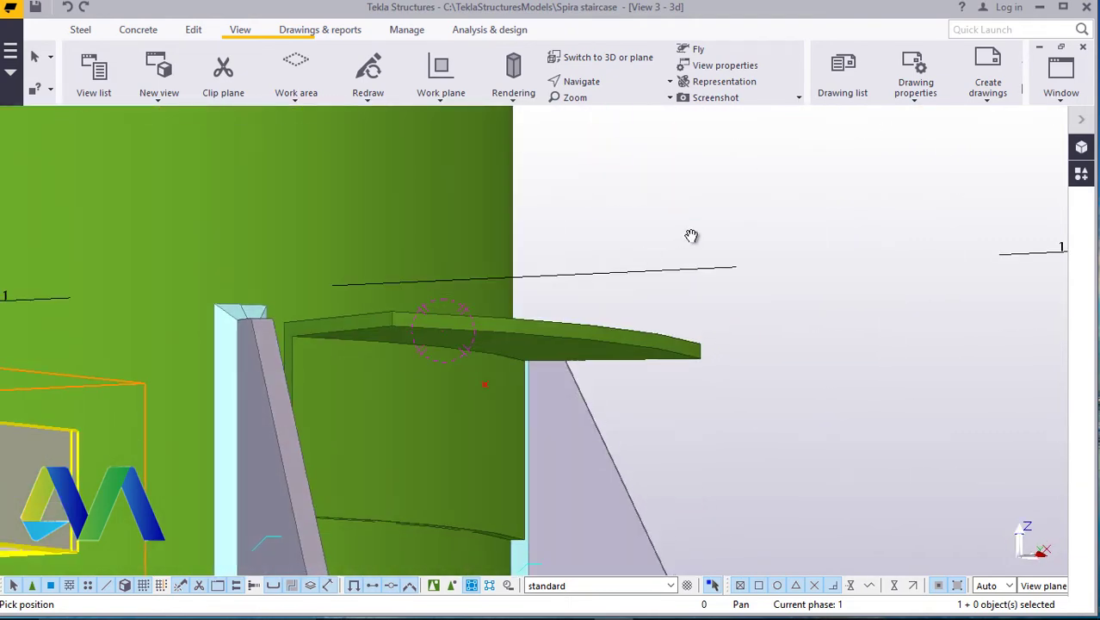
{"action": "right_click", "coordinate": [691, 235]}
{"action": "left_click", "coordinate": [706, 244]}
{"action": "right_click", "coordinate": [723, 210]}
{"action": "left_click", "coordinate": [737, 221]}
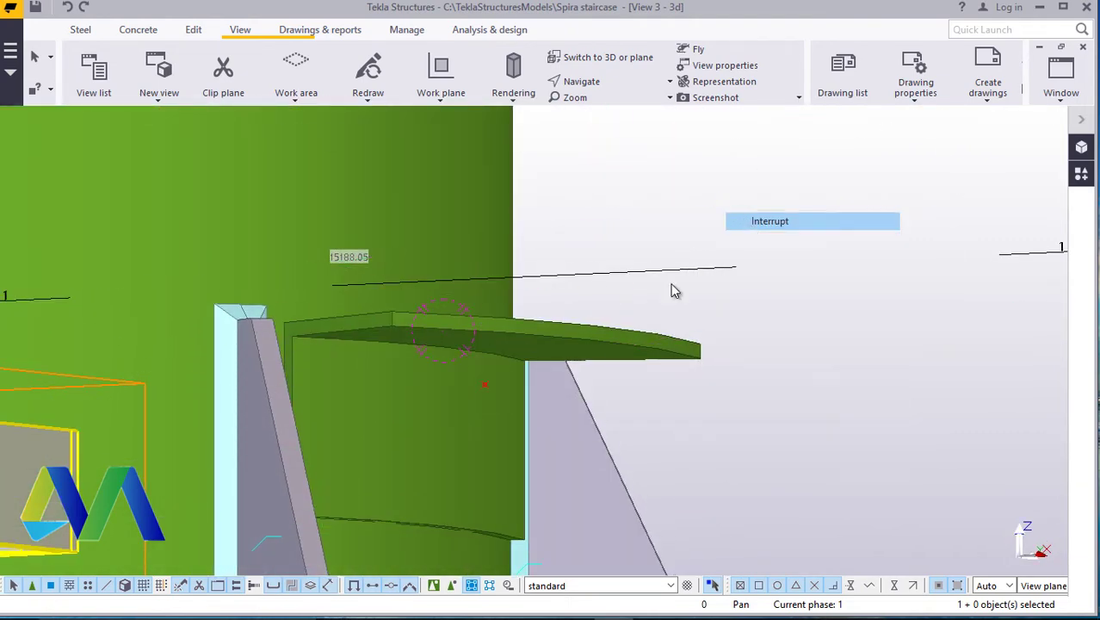
- Delete the divided-line point on the column's curved bracket
{"action": "left_click", "coordinate": [485, 388]}
{"action": "right_click", "coordinate": [765, 236]}
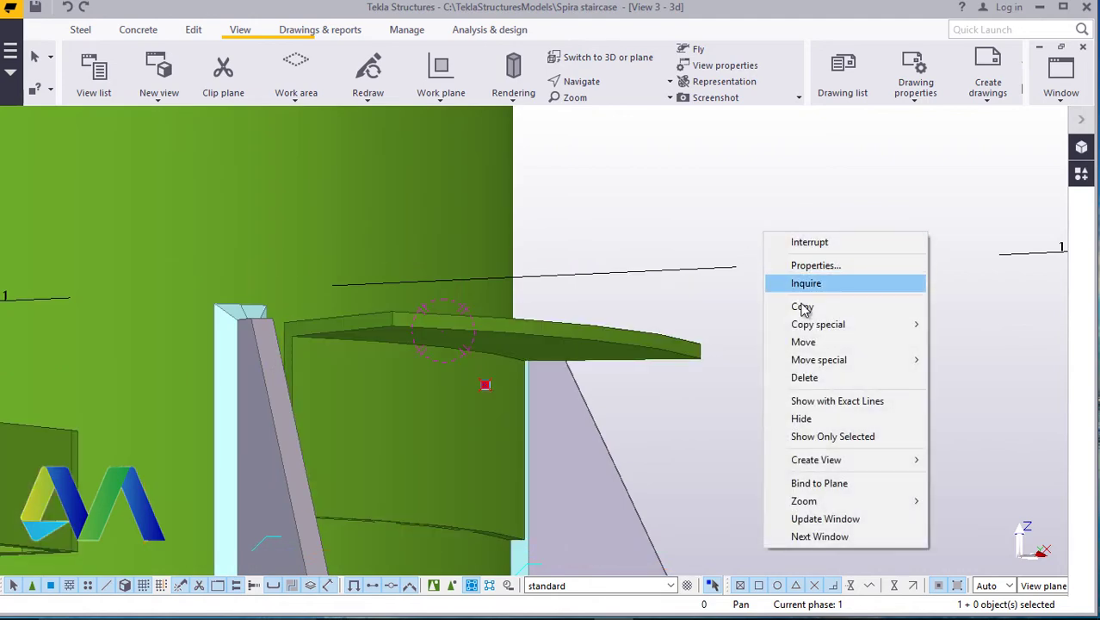
{"action": "left_click", "coordinate": [810, 377]}
{"action": "scroll", "coordinate": [403, 290], "scroll_direction": "up", "scroll_amount": 4}
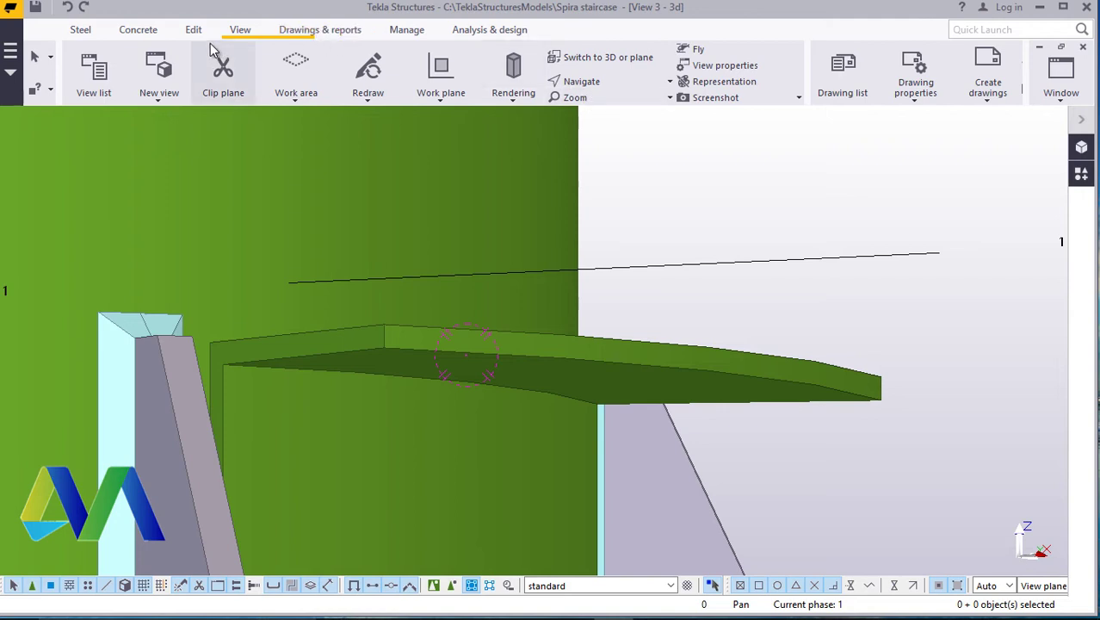
{"action": "left_click", "coordinate": [213, 33]}
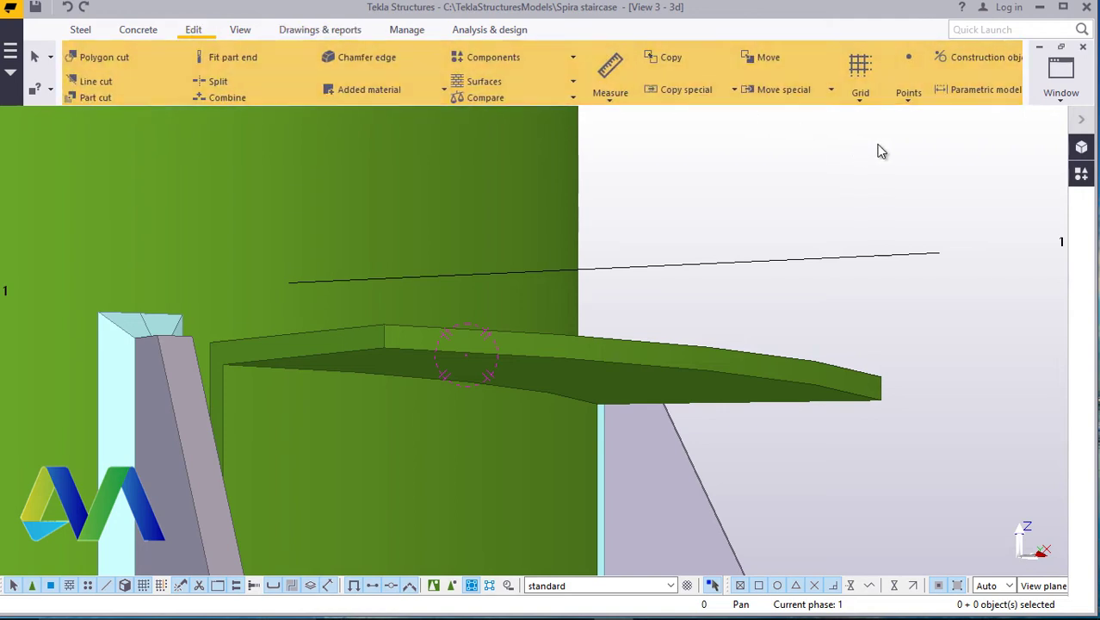
{"action": "left_click", "coordinate": [911, 104]}
{"action": "left_click", "coordinate": [913, 249]}
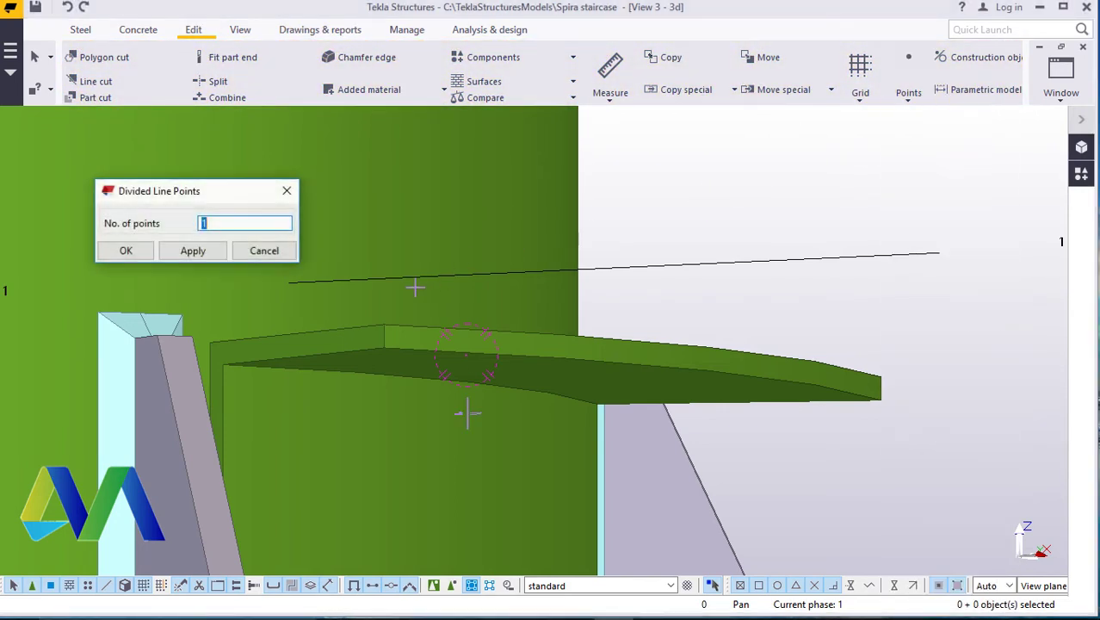
{"action": "left_click", "coordinate": [297, 336]}
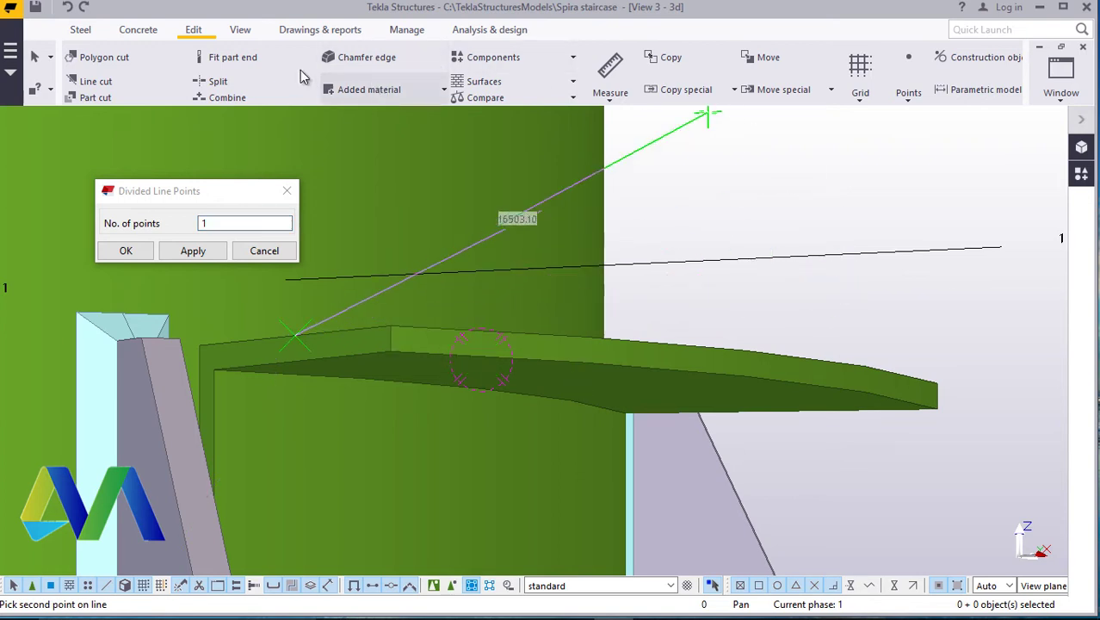
{"action": "left_click", "coordinate": [241, 31]}
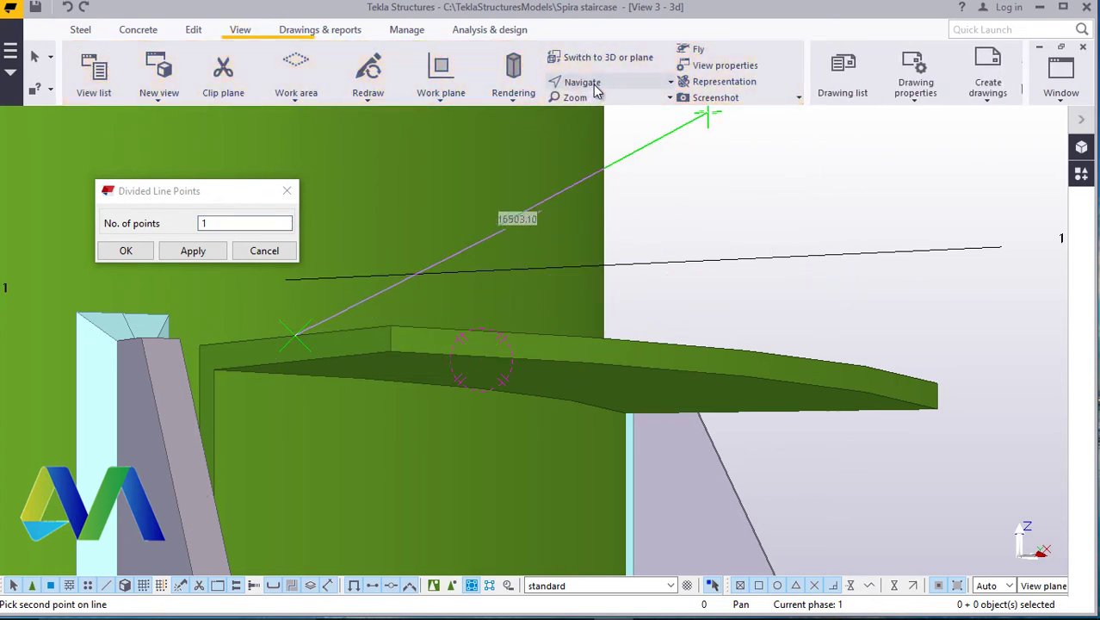
{"action": "left_click", "coordinate": [588, 83]}
{"action": "left_click", "coordinate": [618, 109]}
{"action": "left_click_drag", "start_coordinate": [605, 353], "coordinate": [409, 366]}
{"action": "left_click_drag", "start_coordinate": [773, 385], "coordinate": [680, 389]}
{"action": "right_click", "coordinate": [673, 128]}
{"action": "left_click", "coordinate": [698, 139]}
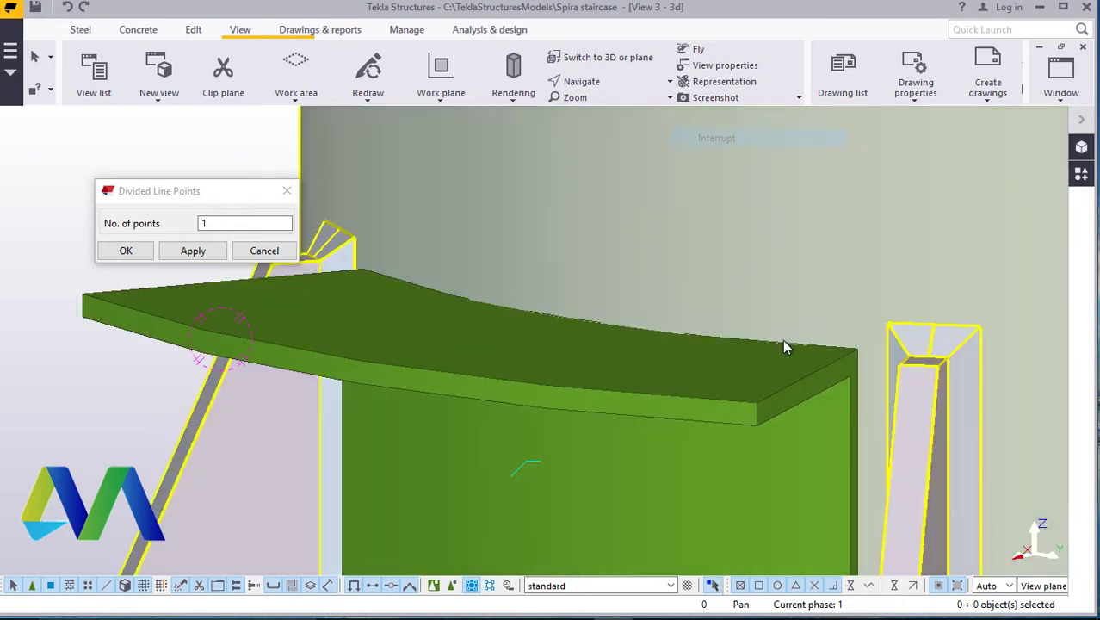
{"action": "scroll", "coordinate": [757, 428], "scroll_direction": "down", "scroll_amount": 2}
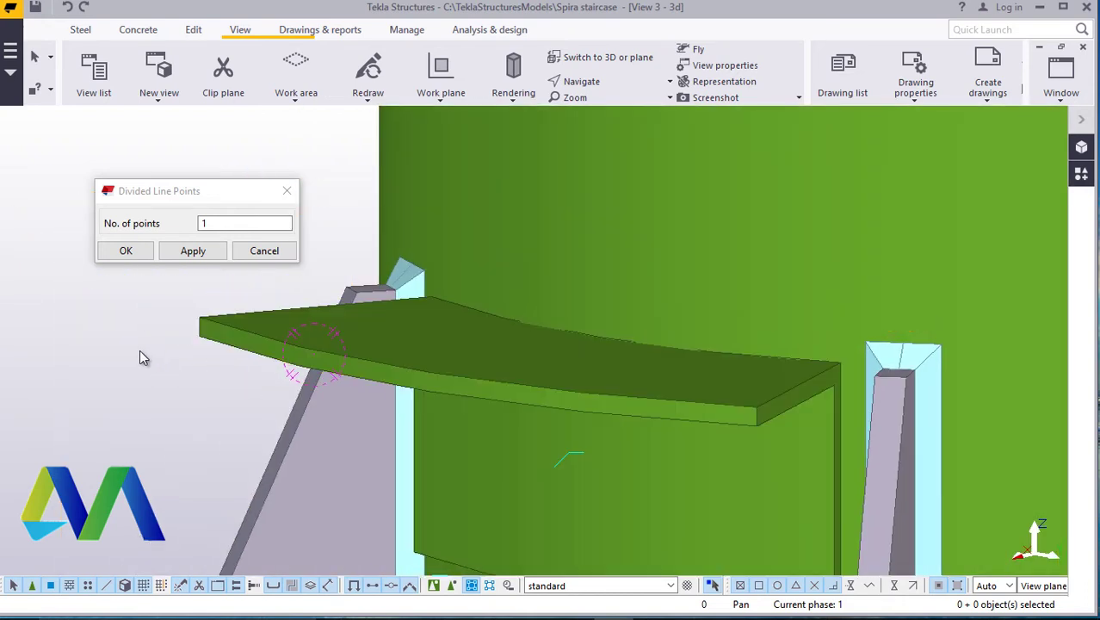
{"action": "left_click", "coordinate": [127, 251]}
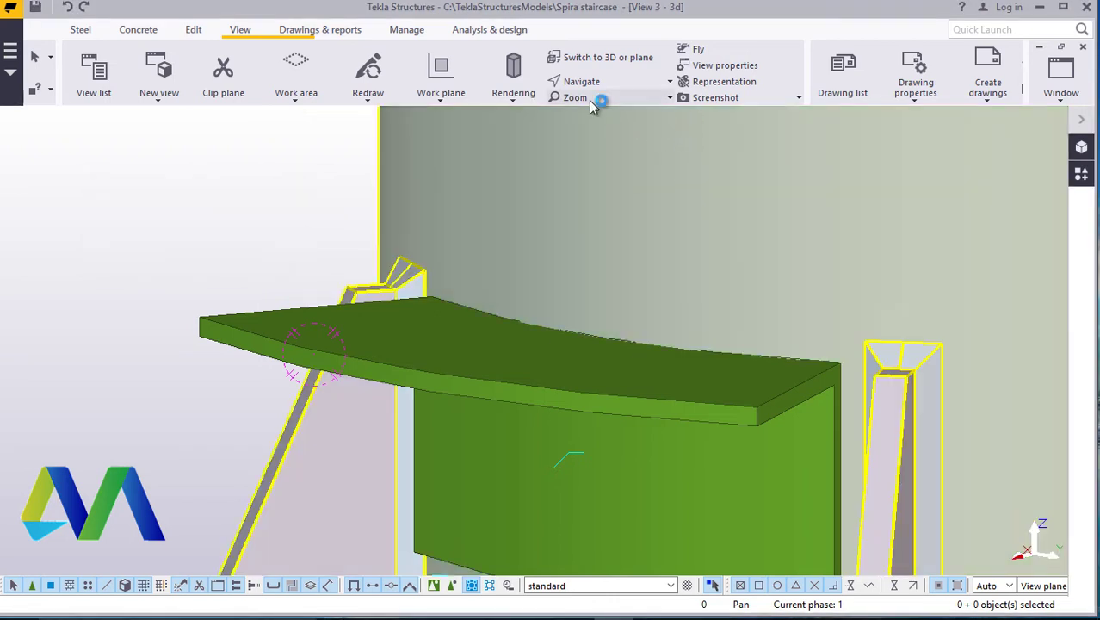
- Create 1 divided-line point on the curved bracket's top face, midway between the midpoints of its two short end edges
{"action": "left_click", "coordinate": [194, 31]}
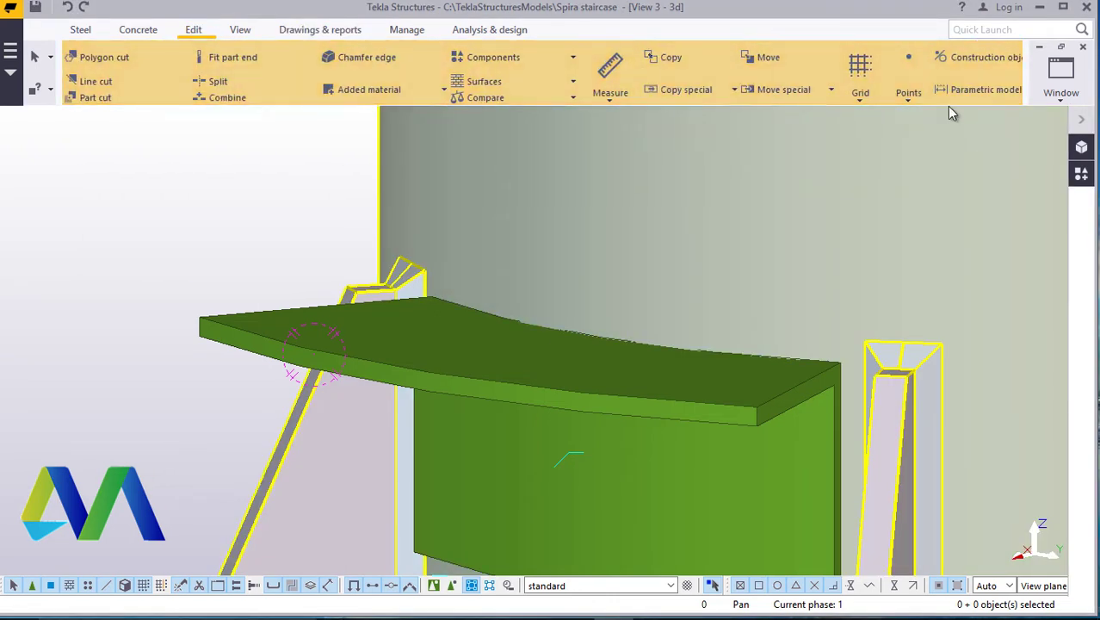
{"action": "left_click", "coordinate": [909, 99]}
{"action": "left_click", "coordinate": [919, 121]}
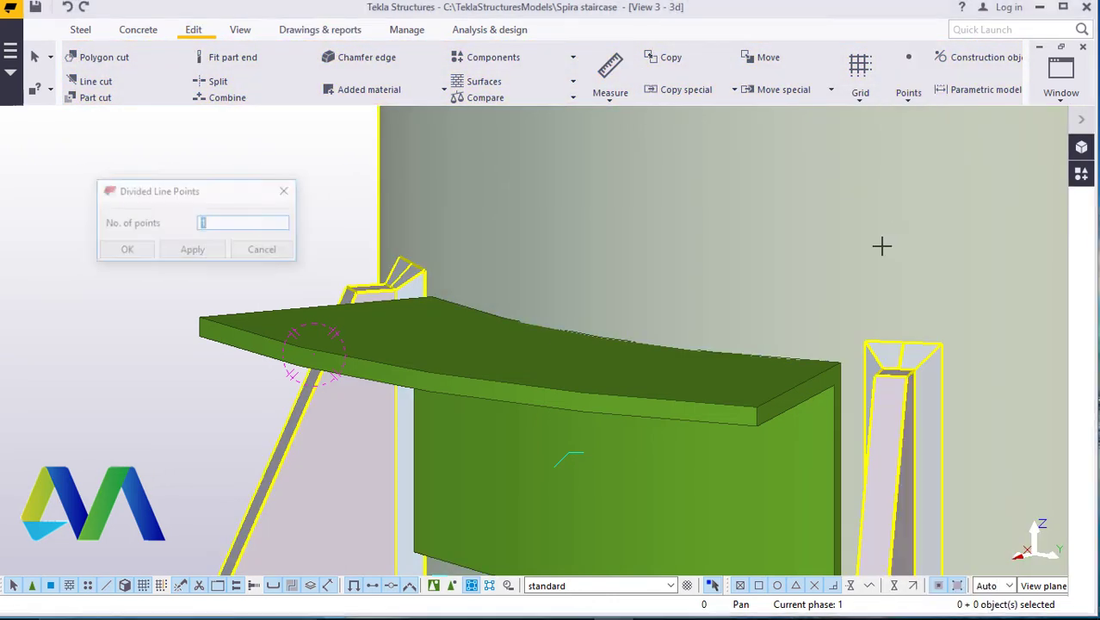
{"action": "left_click", "coordinate": [796, 390]}
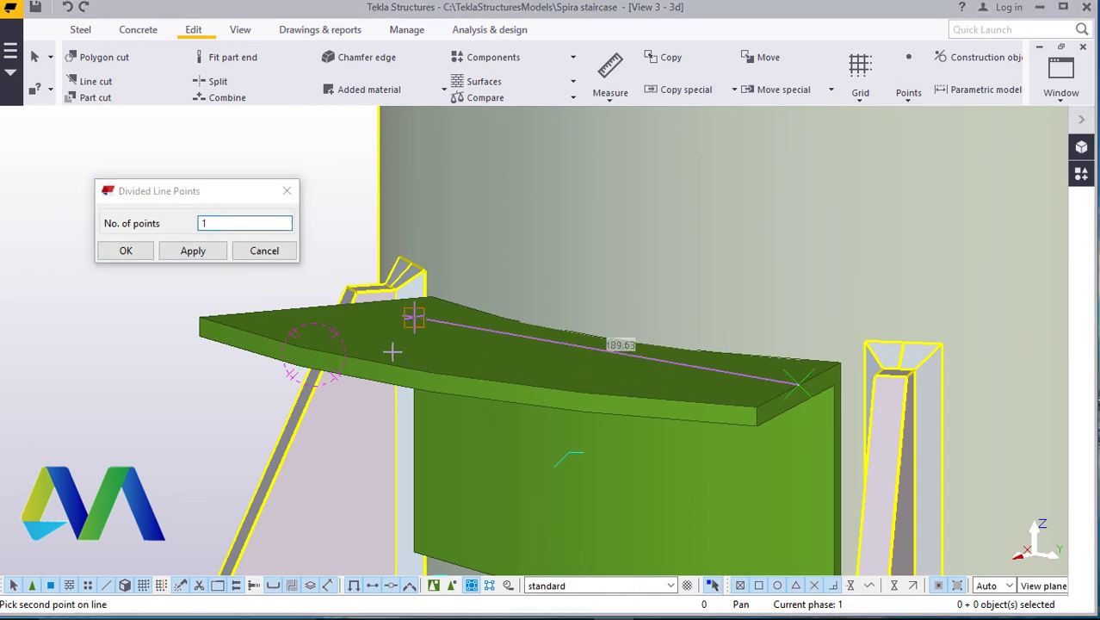
{"action": "scroll", "coordinate": [598, 382], "scroll_direction": "down", "scroll_amount": 2}
{"action": "scroll", "coordinate": [324, 336], "scroll_direction": "up", "scroll_amount": 7}
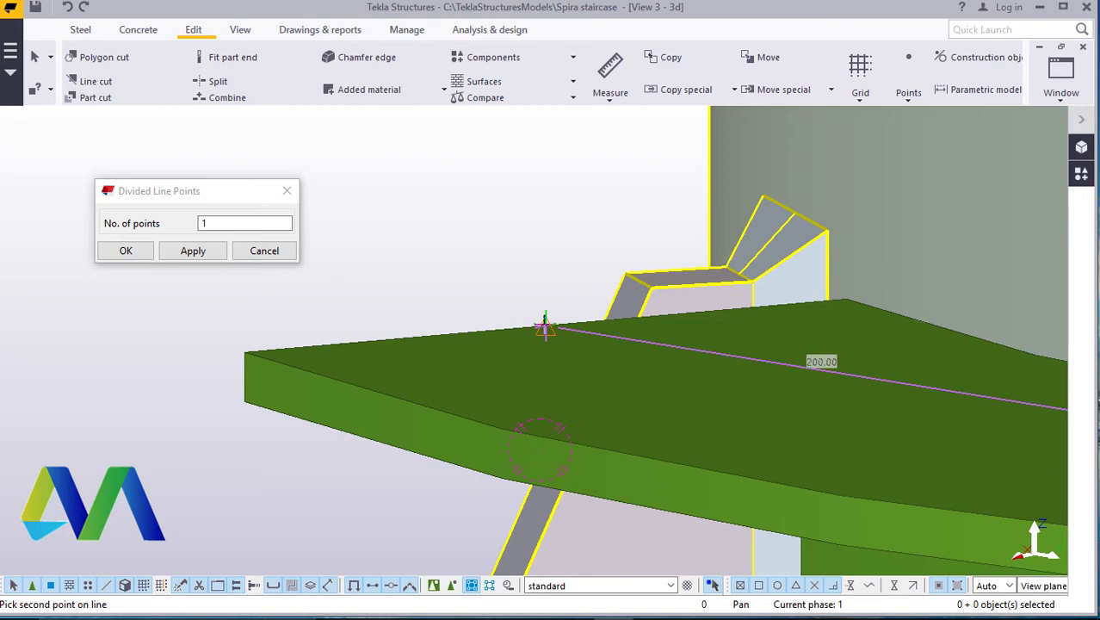
{"action": "scroll", "coordinate": [467, 326], "scroll_direction": "down", "scroll_amount": 5}
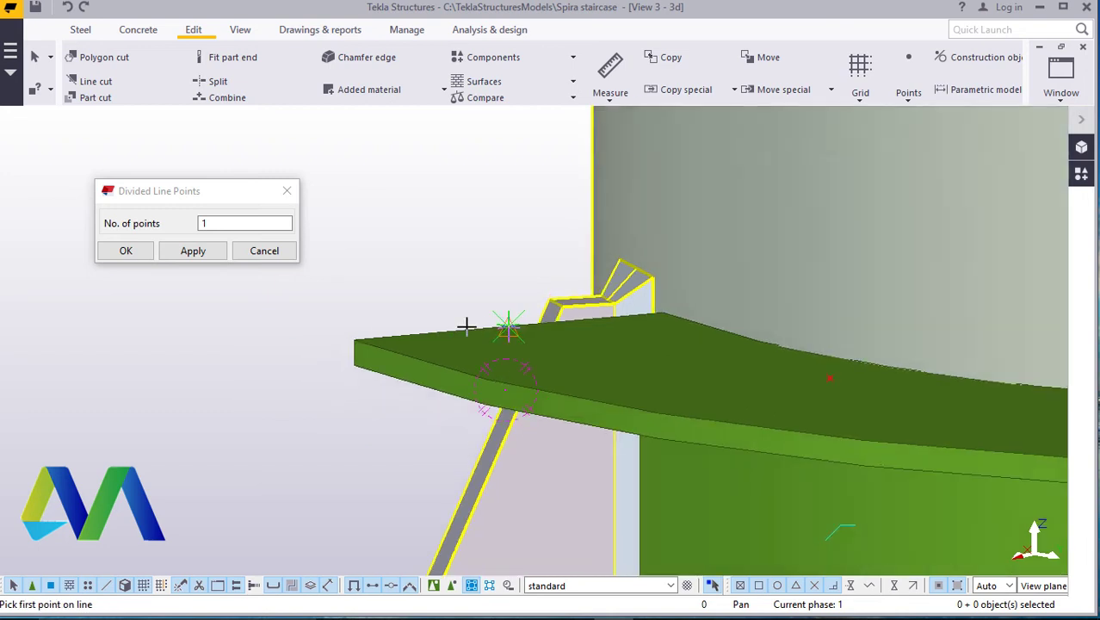
{"action": "scroll", "coordinate": [657, 372], "scroll_direction": "up", "scroll_amount": 1}
{"action": "right_click", "coordinate": [362, 158]}
{"action": "left_click", "coordinate": [409, 169]}
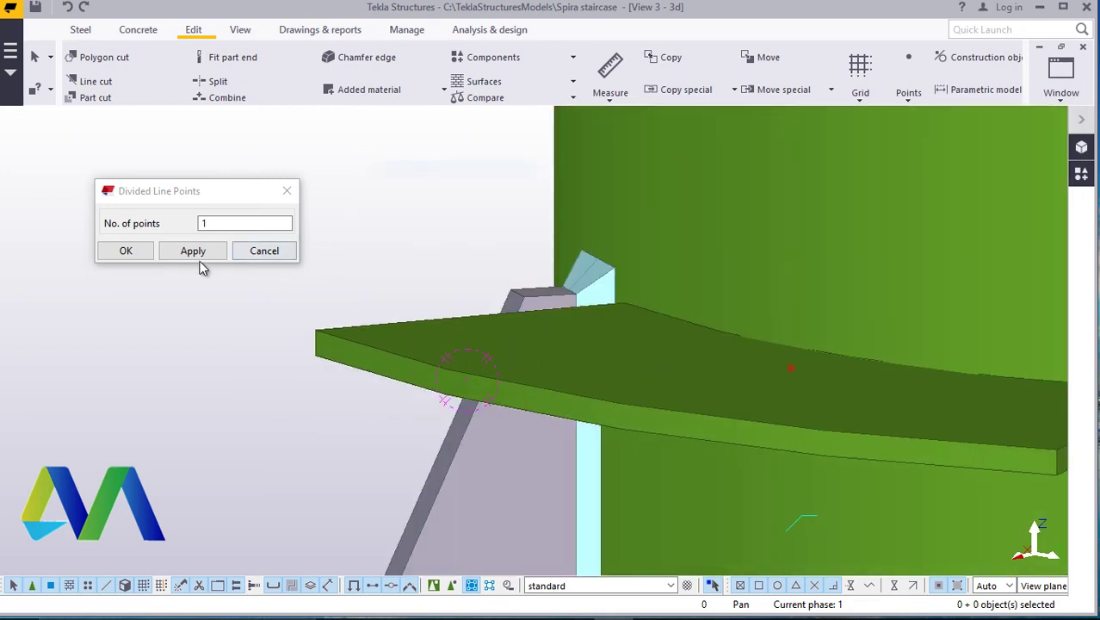
{"action": "left_click", "coordinate": [147, 258]}
- Start moving the honeycomb panel assembly, using the point on the lower inner edge of its short frame plate as the origin
{"action": "middle_click_drag", "start_coordinate": [191, 260], "coordinate": [566, 112], "text": "ctrl"}
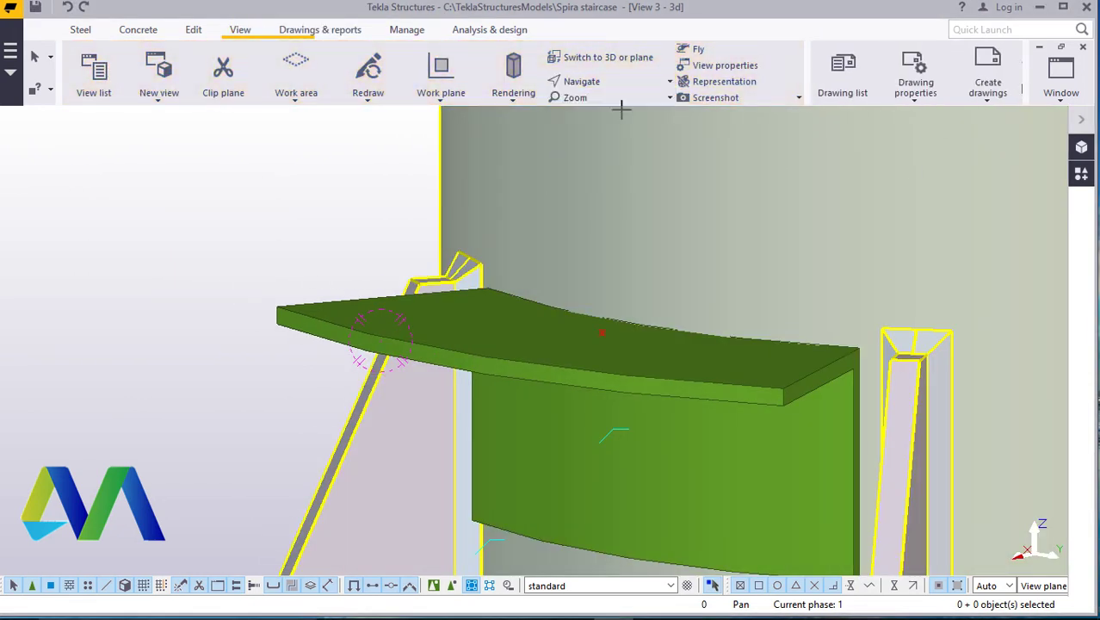
{"action": "middle_click_drag", "start_coordinate": [618, 333], "coordinate": [866, 395], "text": "ctrl"}
{"action": "middle_click_drag", "start_coordinate": [606, 354], "coordinate": [452, 288], "text": "ctrl"}
{"action": "scroll", "coordinate": [454, 284], "scroll_direction": "down", "scroll_amount": 8}
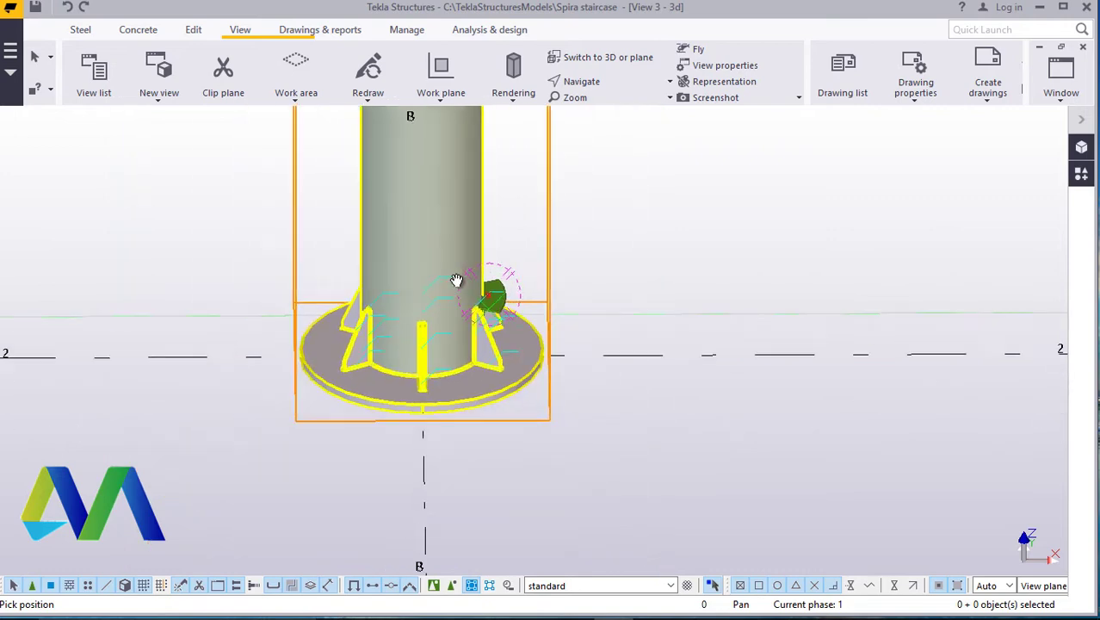
{"action": "scroll", "coordinate": [552, 376], "scroll_direction": "up", "scroll_amount": 10}
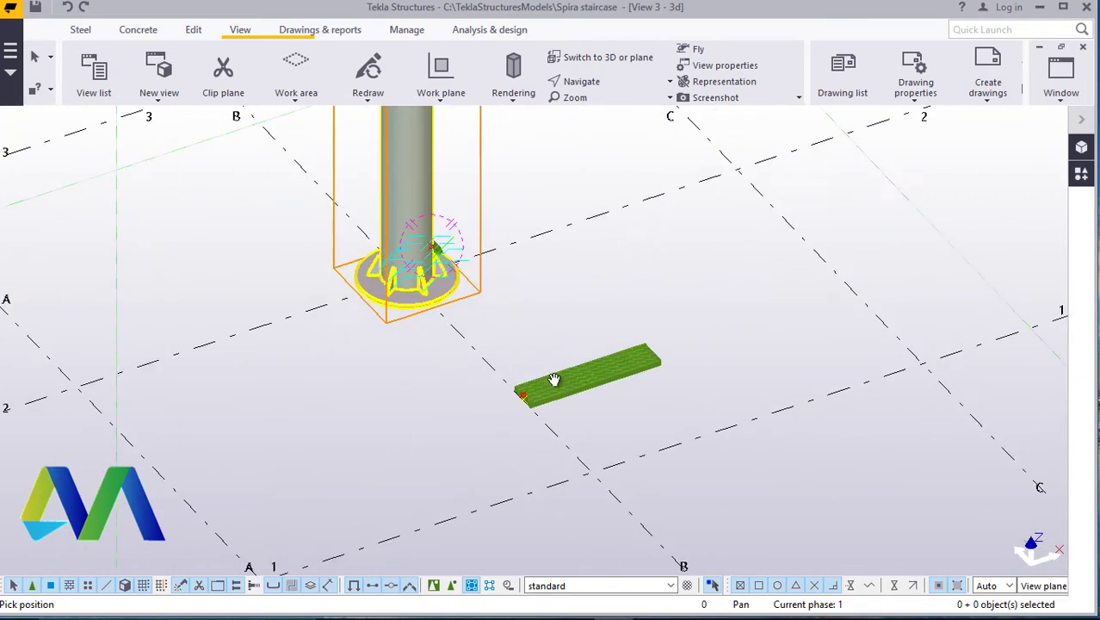
{"action": "right_click", "coordinate": [459, 229]}
{"action": "left_click", "coordinate": [468, 241]}
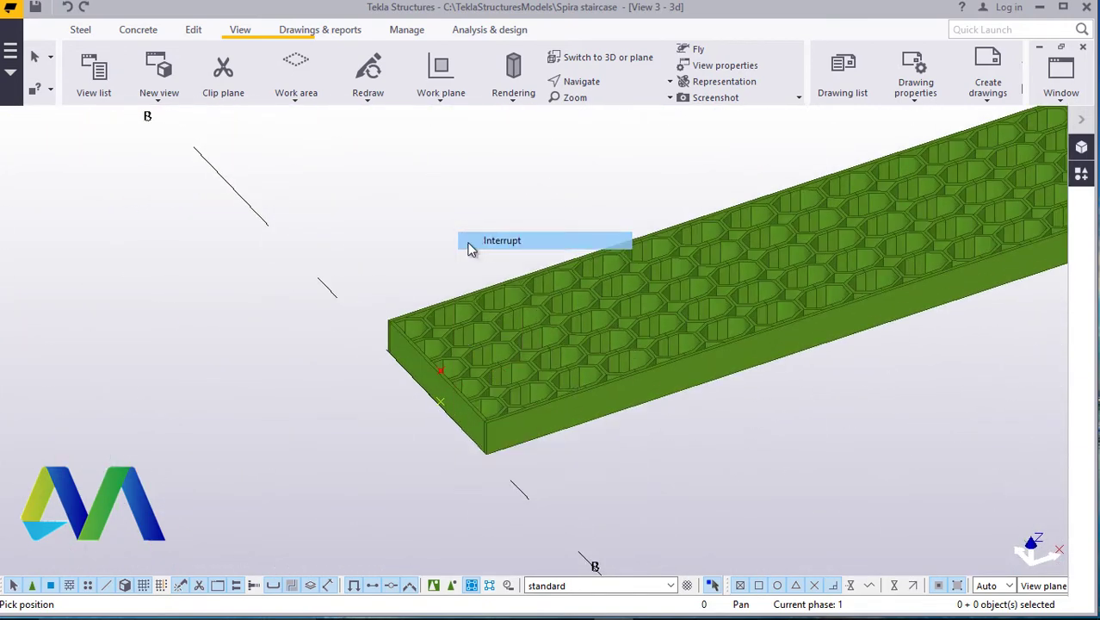
{"action": "scroll", "coordinate": [593, 323], "scroll_direction": "down", "scroll_amount": 1}
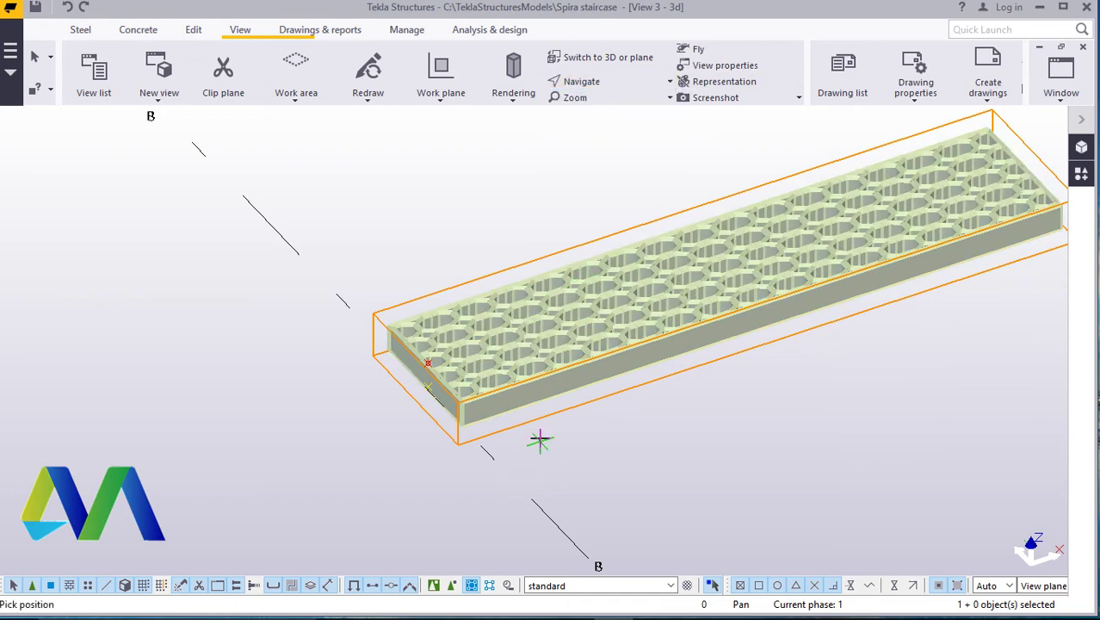
{"action": "middle_click_drag", "start_coordinate": [549, 439], "coordinate": [417, 260], "text": "ctrl"}
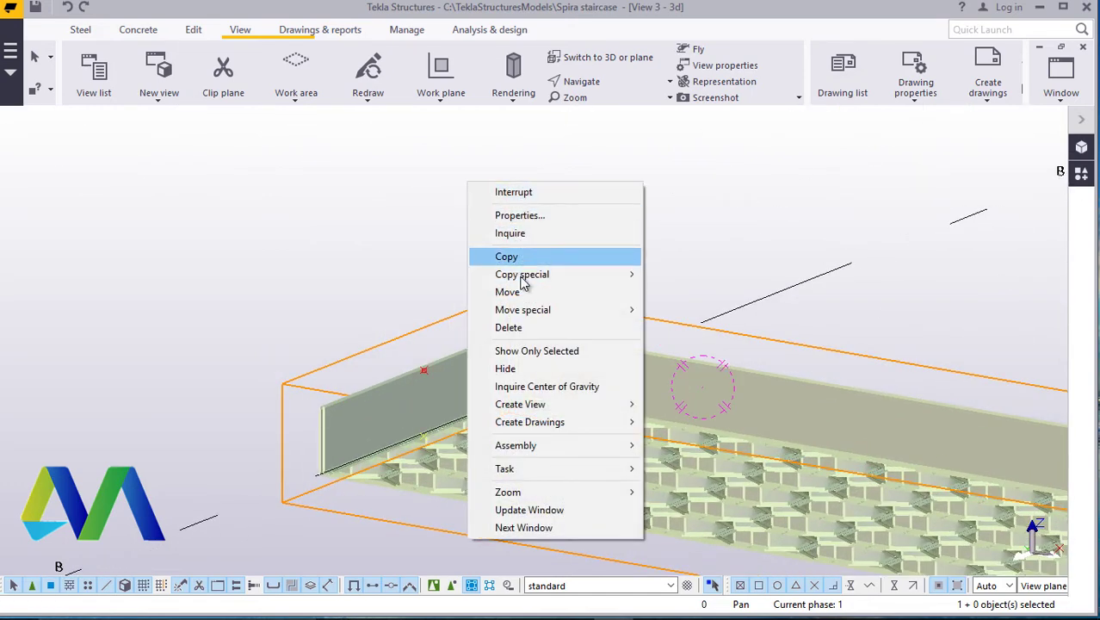
{"action": "left_click", "coordinate": [510, 291]}
{"action": "scroll", "coordinate": [405, 448], "scroll_direction": "up", "scroll_amount": 6}
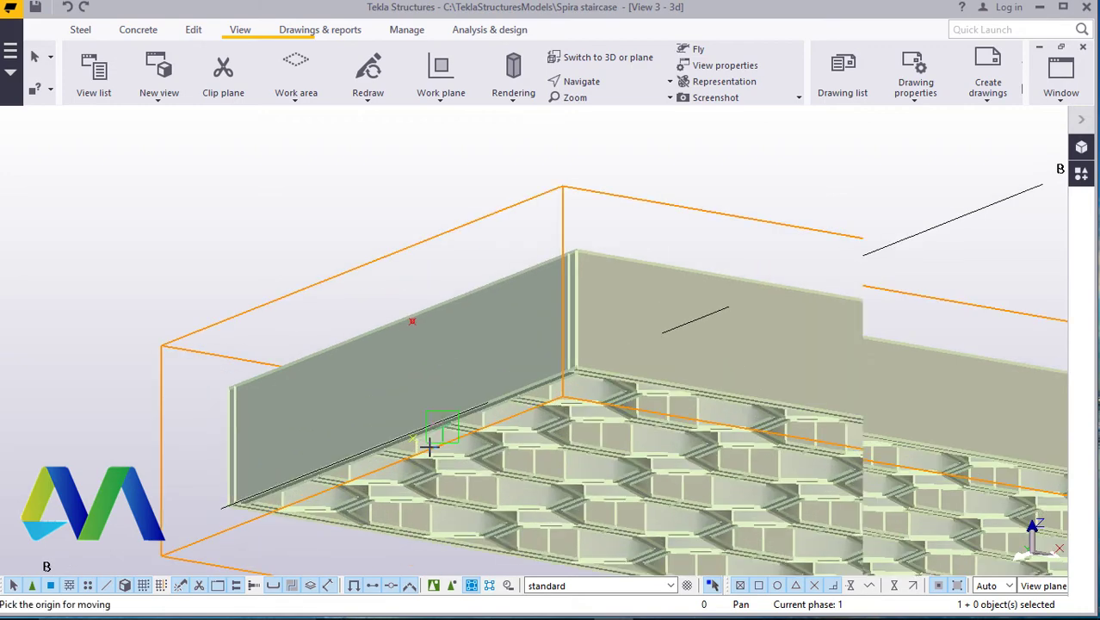
{"action": "scroll", "coordinate": [401, 443], "scroll_direction": "up", "scroll_amount": 4}
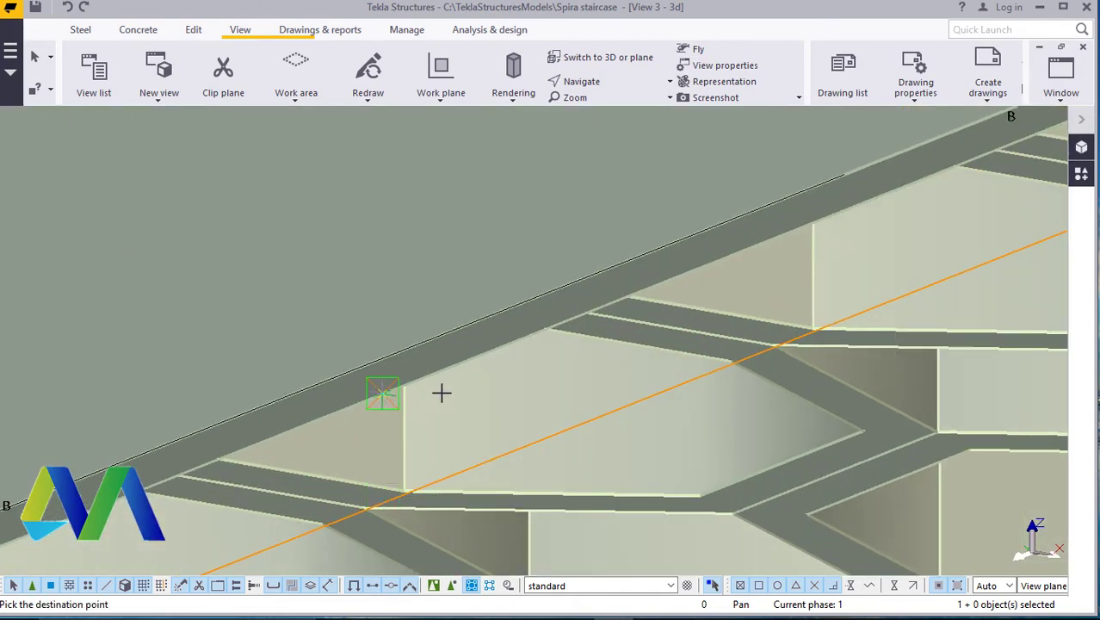
{"action": "scroll", "coordinate": [441, 393], "scroll_direction": "down", "scroll_amount": 3}
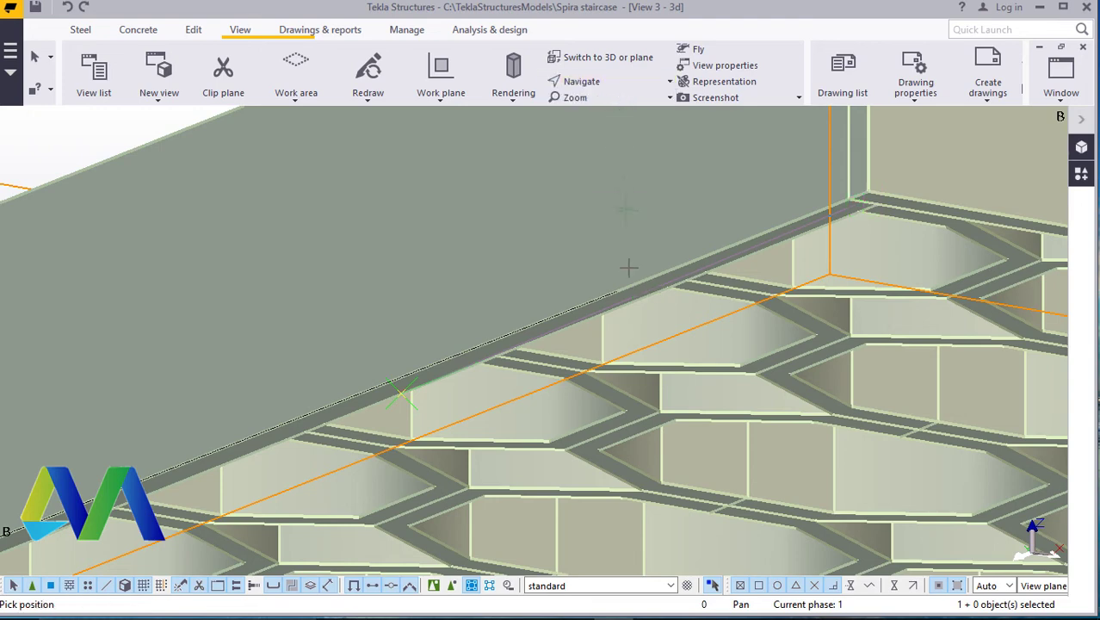
- Place the honeycomb panel assembly at the divided-line point on the curved bracket's top face
{"action": "scroll", "coordinate": [635, 263], "scroll_direction": "down", "scroll_amount": 10}
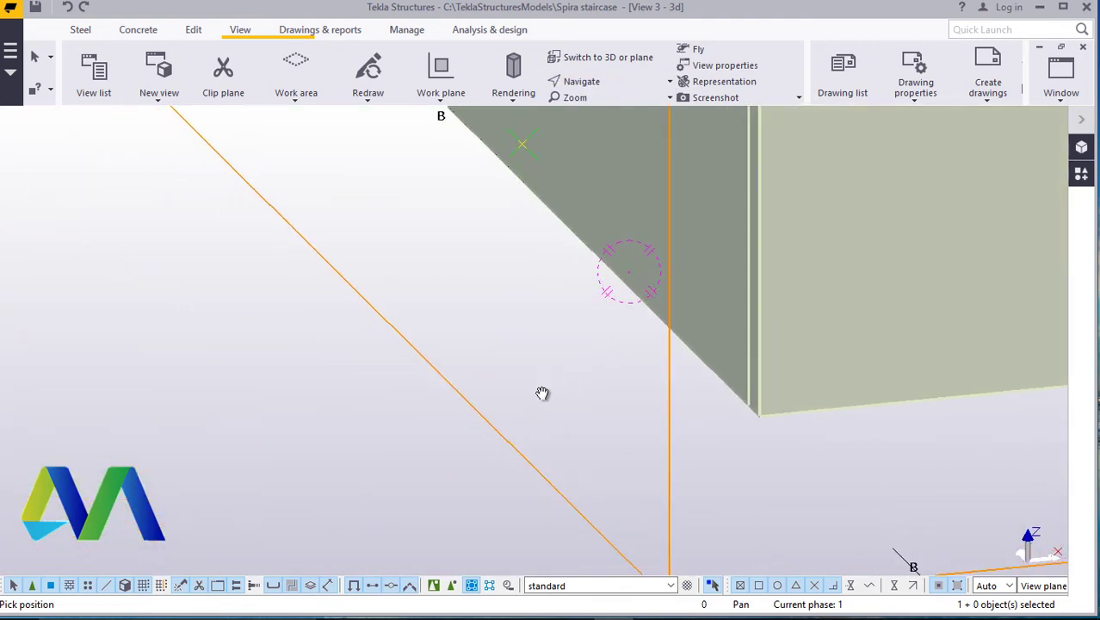
{"action": "scroll", "coordinate": [523, 398], "scroll_direction": "down", "scroll_amount": 8}
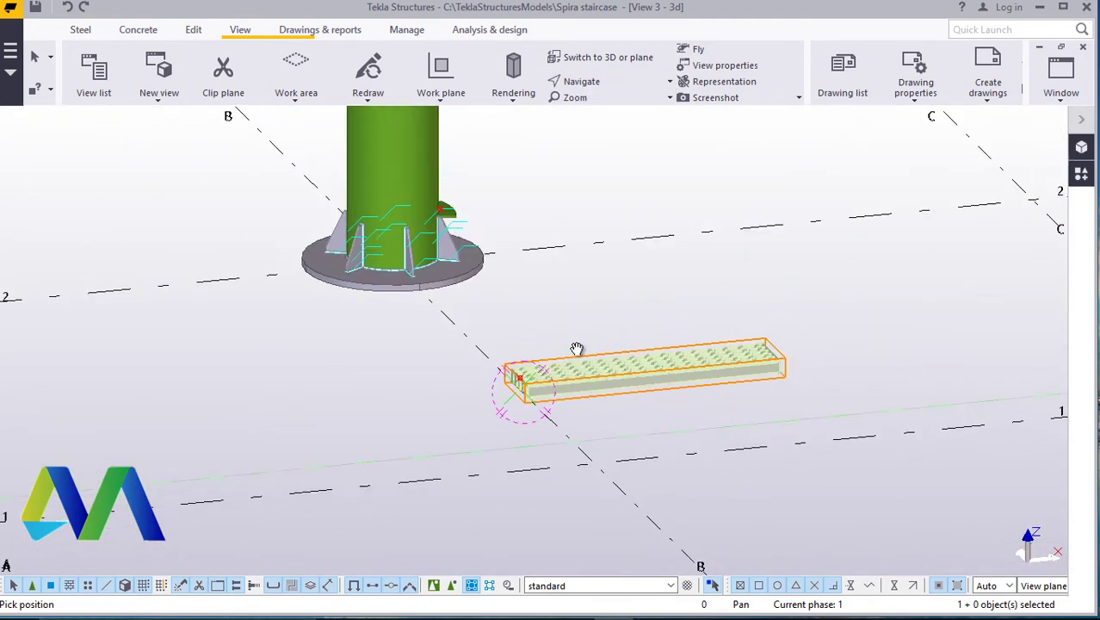
{"action": "middle_click_drag", "start_coordinate": [576, 349], "coordinate": [478, 367], "text": "ctrl"}
{"action": "scroll", "coordinate": [478, 368], "scroll_direction": "down", "scroll_amount": 2}
{"action": "scroll", "coordinate": [630, 248], "scroll_direction": "up", "scroll_amount": 8}
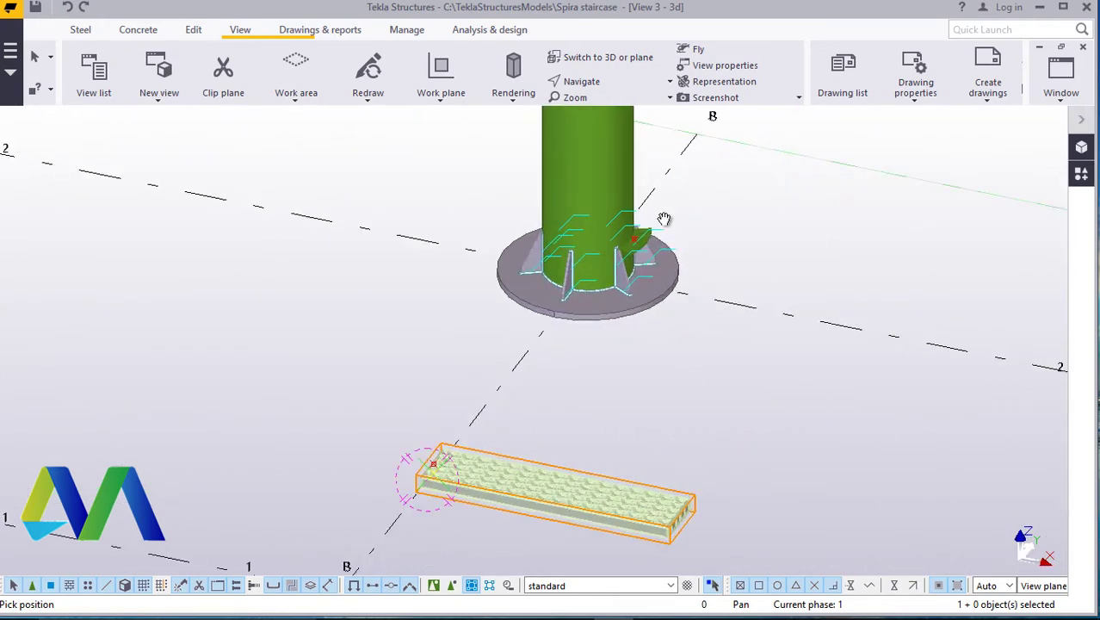
{"action": "scroll", "coordinate": [630, 248], "scroll_direction": "up", "scroll_amount": 5}
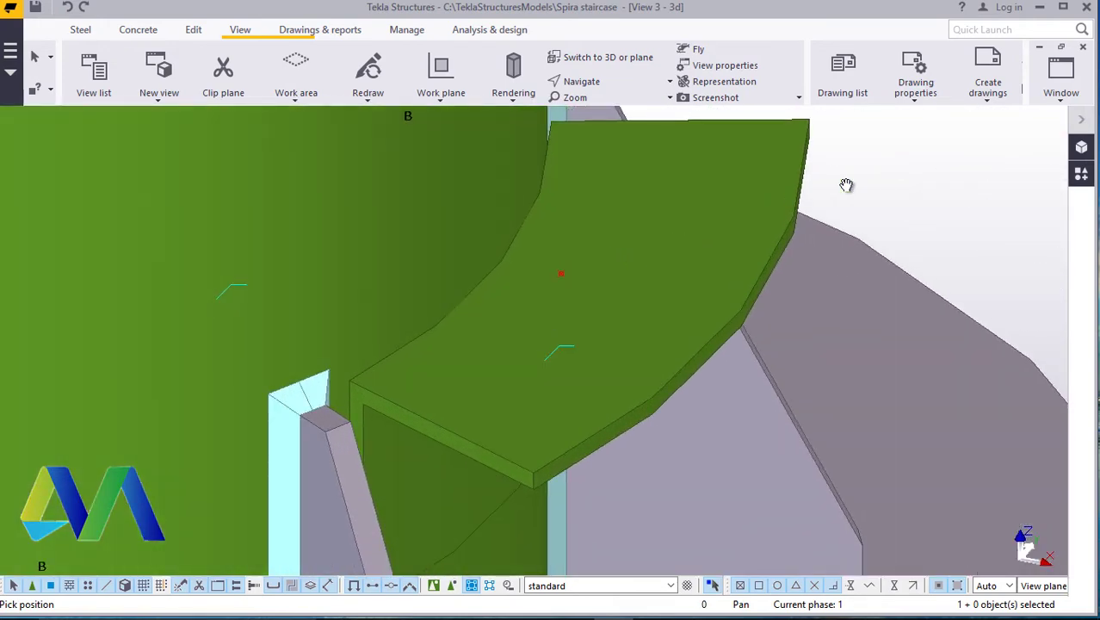
{"action": "right_click", "coordinate": [945, 152]}
{"action": "left_click", "coordinate": [970, 161]}
{"action": "scroll", "coordinate": [560, 273], "scroll_direction": "up", "scroll_amount": 3}
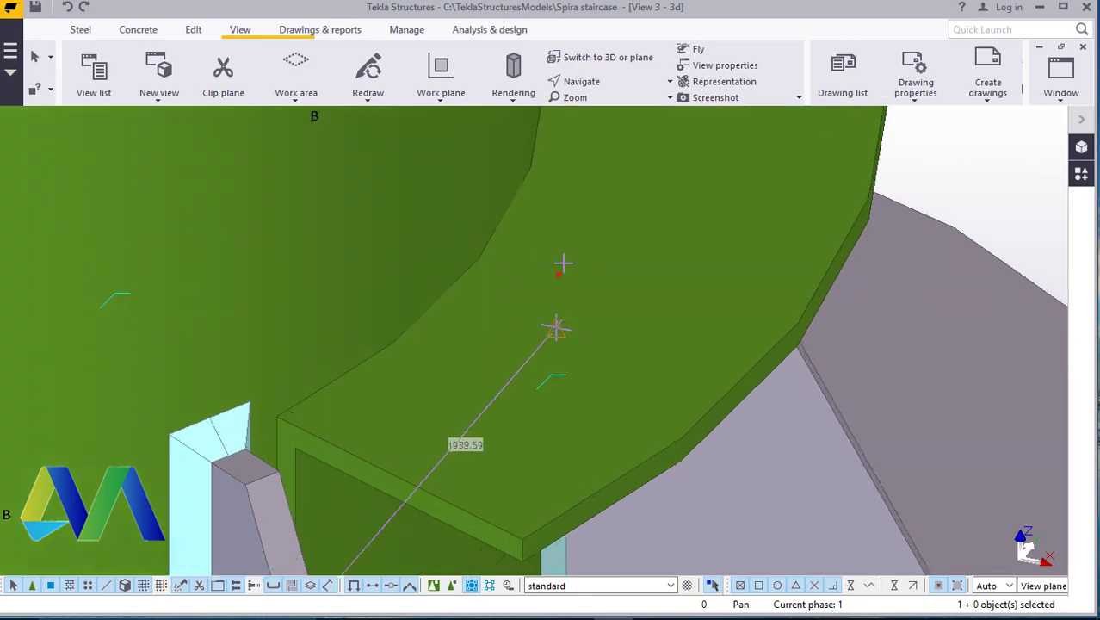
{"action": "scroll", "coordinate": [559, 279], "scroll_direction": "up", "scroll_amount": 3}
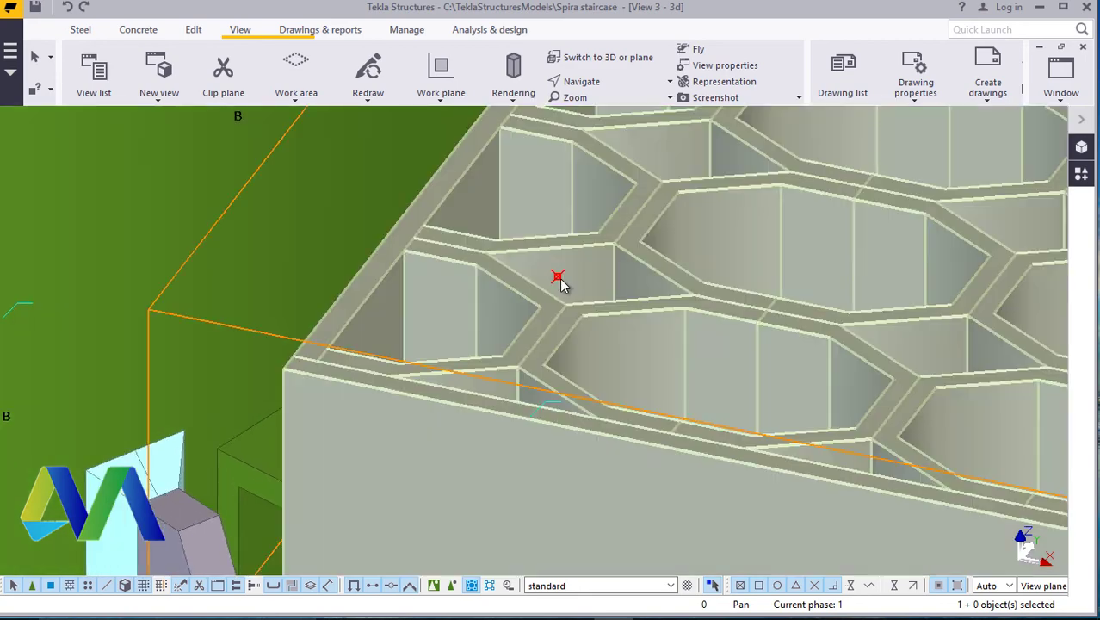
- Inspect the placed honeycomb panel from several angles, checking its seating on the curved bracket and its fit against the column
{"action": "scroll", "coordinate": [561, 281], "scroll_direction": "down", "scroll_amount": 8}
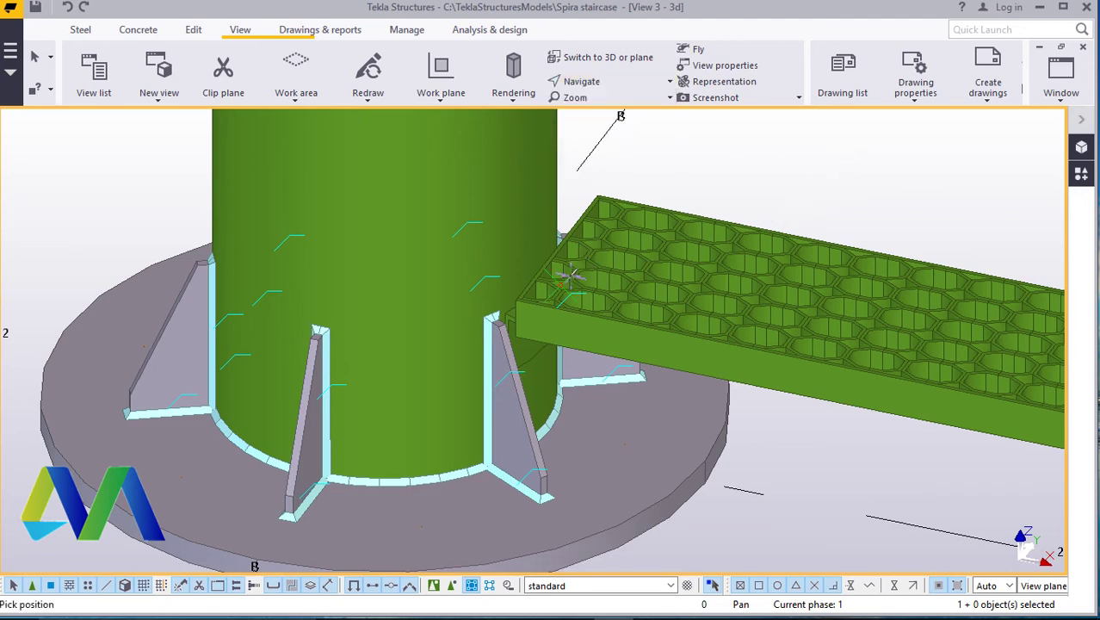
{"action": "mouse_move", "coordinate": [579, 282]}
{"action": "middle_mouse_down", "text": "ctrl"}
{"action": "mouse_move", "coordinate": [590, 268]}
{"action": "mouse_move", "coordinate": [788, 233]}
{"action": "mouse_move", "coordinate": [708, 244]}
{"action": "mouse_move", "coordinate": [498, 236]}
{"action": "mouse_move", "coordinate": [732, 177]}
{"action": "mouse_move", "coordinate": [633, 320]}
{"action": "mouse_move", "coordinate": [511, 330]}
{"action": "mouse_move", "coordinate": [705, 368]}
{"action": "mouse_move", "coordinate": [637, 353]}
{"action": "mouse_move", "coordinate": [554, 318]}
{"action": "mouse_move", "coordinate": [556, 309]}
{"action": "mouse_move", "coordinate": [422, 359]}
{"action": "mouse_move", "coordinate": [712, 309]}
{"action": "mouse_move", "coordinate": [627, 246]}
{"action": "mouse_move", "coordinate": [600, 268]}
{"action": "middle_mouse_up", "text": "ctrl"}
{"action": "scroll", "coordinate": [613, 262], "scroll_direction": "down", "scroll_amount": 3}
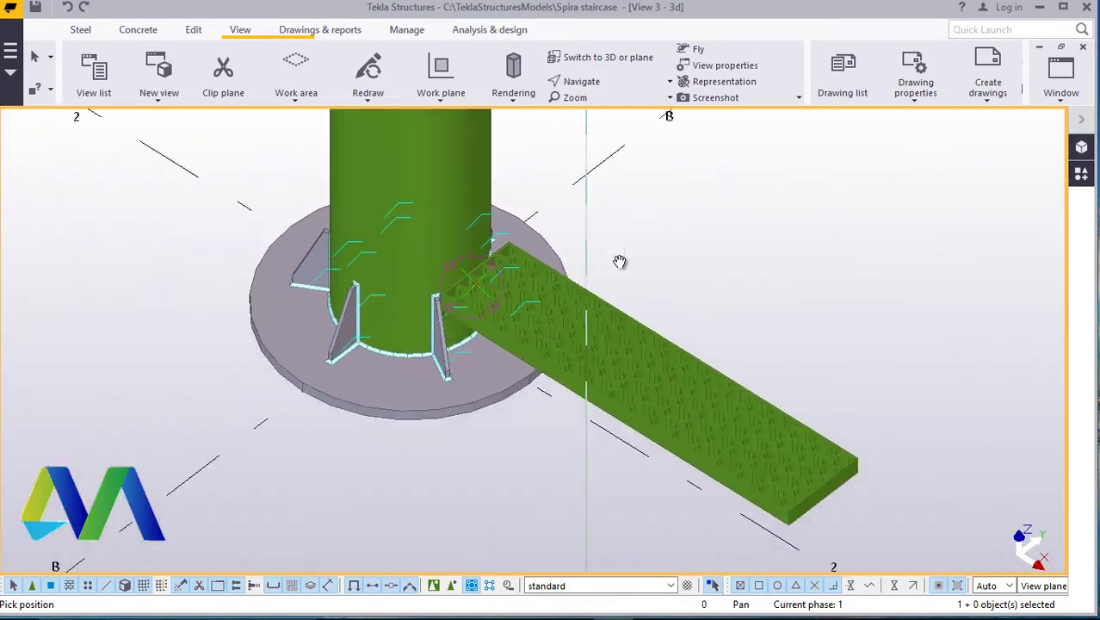
{"action": "middle_click_drag", "start_coordinate": [660, 359], "coordinate": [834, 413], "text": "ctrl"}
{"action": "scroll", "coordinate": [482, 233], "scroll_direction": "up", "scroll_amount": 7}
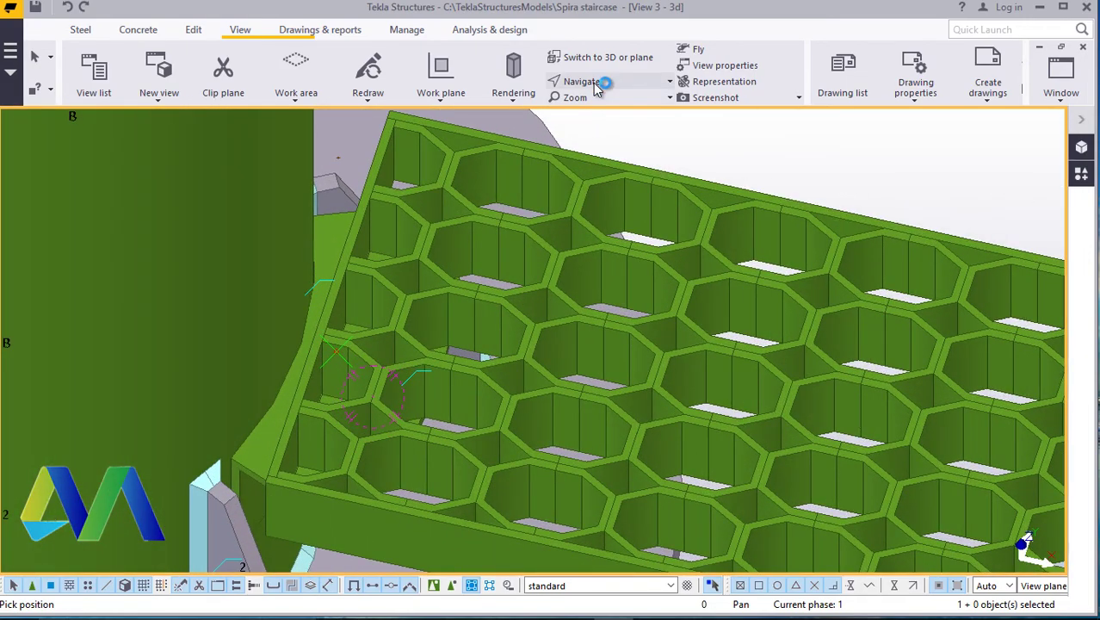
{"action": "mouse_move", "coordinate": [489, 339]}
{"action": "middle_mouse_down", "text": "ctrl"}
{"action": "mouse_move", "coordinate": [459, 255]}
{"action": "mouse_move", "coordinate": [668, 253]}
{"action": "mouse_move", "coordinate": [457, 314]}
{"action": "mouse_move", "coordinate": [456, 356]}
{"action": "mouse_move", "coordinate": [474, 339]}
{"action": "mouse_move", "coordinate": [633, 351]}
{"action": "mouse_move", "coordinate": [473, 343]}
{"action": "middle_mouse_up", "text": "ctrl"}
{"action": "scroll", "coordinate": [503, 322], "scroll_direction": "down", "scroll_amount": 5}
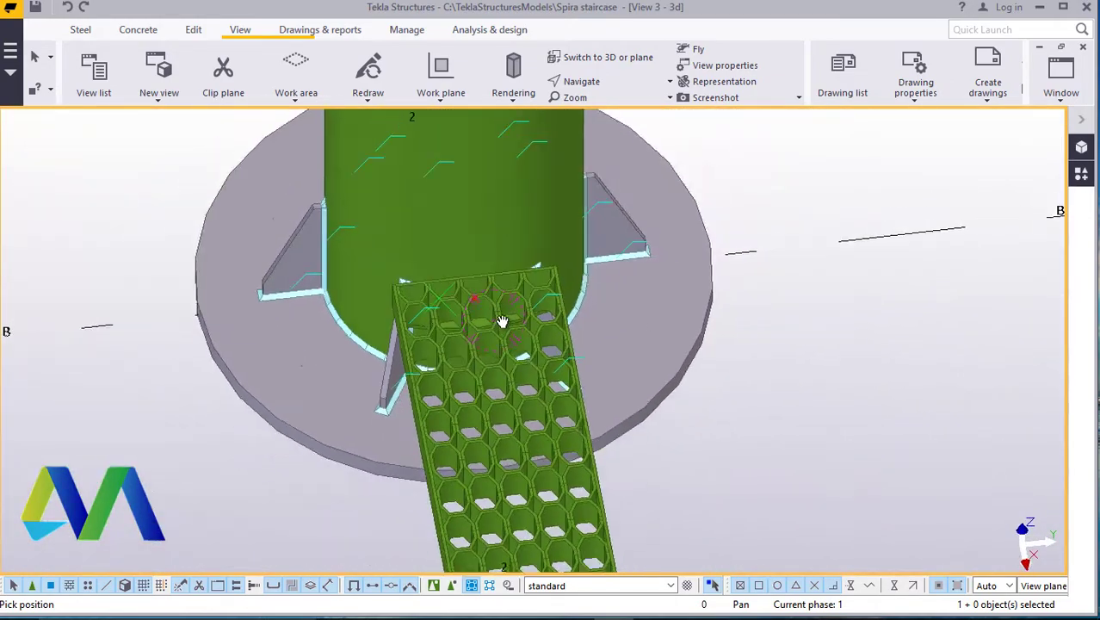
{"action": "scroll", "coordinate": [632, 341], "scroll_direction": "up", "scroll_amount": 8}
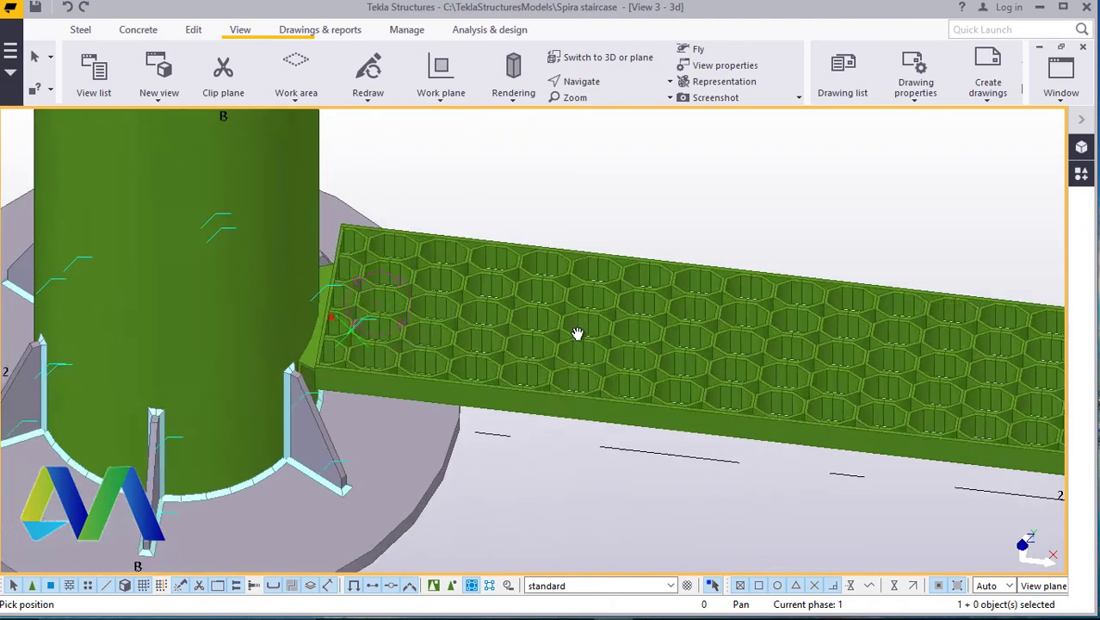
{"action": "scroll", "coordinate": [529, 370], "scroll_direction": "up", "scroll_amount": 4}
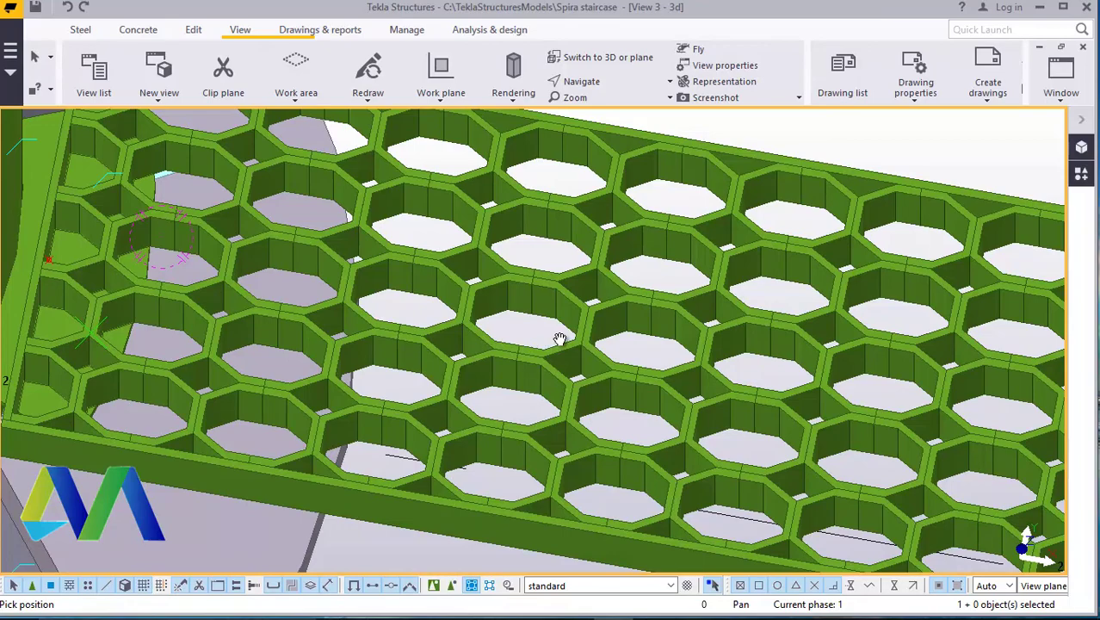
{"action": "scroll", "coordinate": [562, 338], "scroll_direction": "down", "scroll_amount": 4}
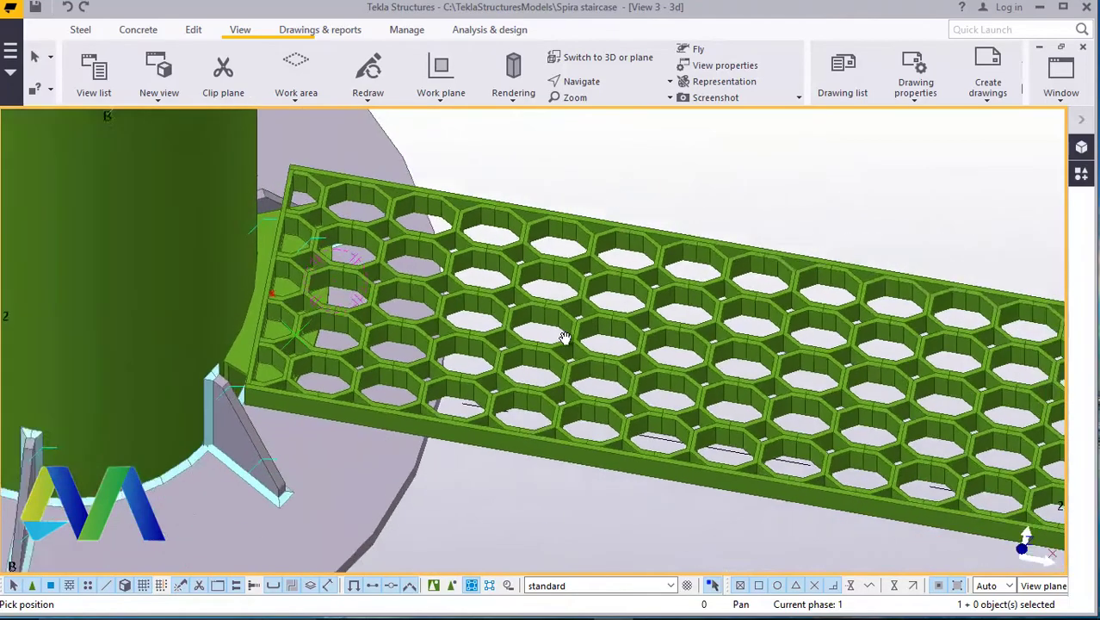
{"action": "middle_click_drag", "start_coordinate": [654, 336], "coordinate": [704, 379], "text": "ctrl"}
{"action": "scroll", "coordinate": [704, 379], "scroll_direction": "up", "scroll_amount": 6}
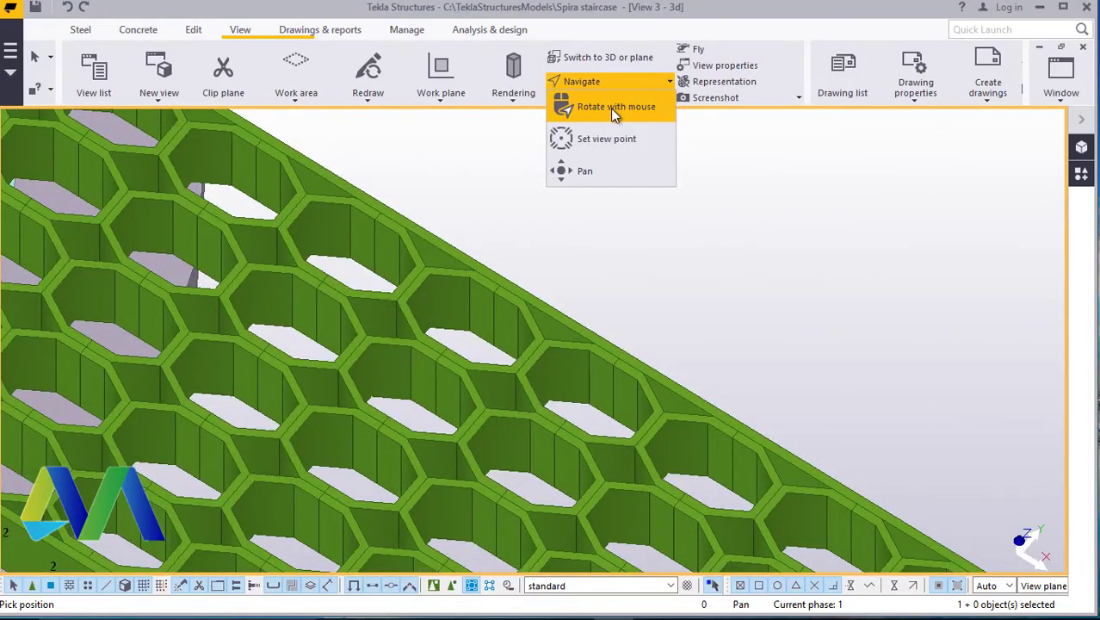
{"action": "middle_click_drag", "start_coordinate": [534, 379], "coordinate": [589, 444], "text": "ctrl"}
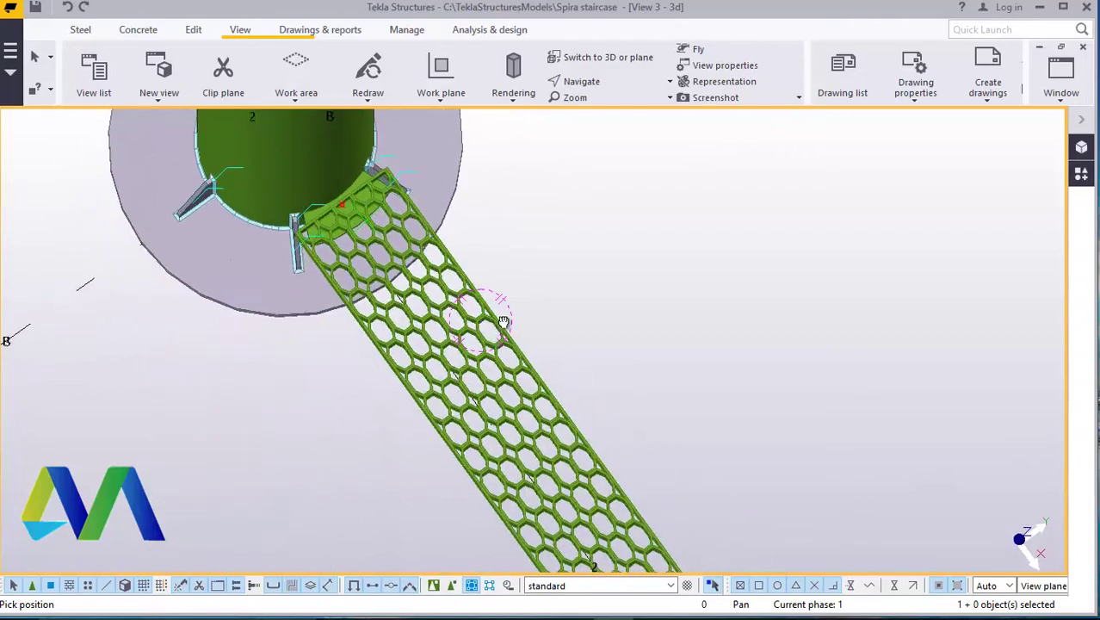
{"action": "scroll", "coordinate": [462, 331], "scroll_direction": "up", "scroll_amount": 4}
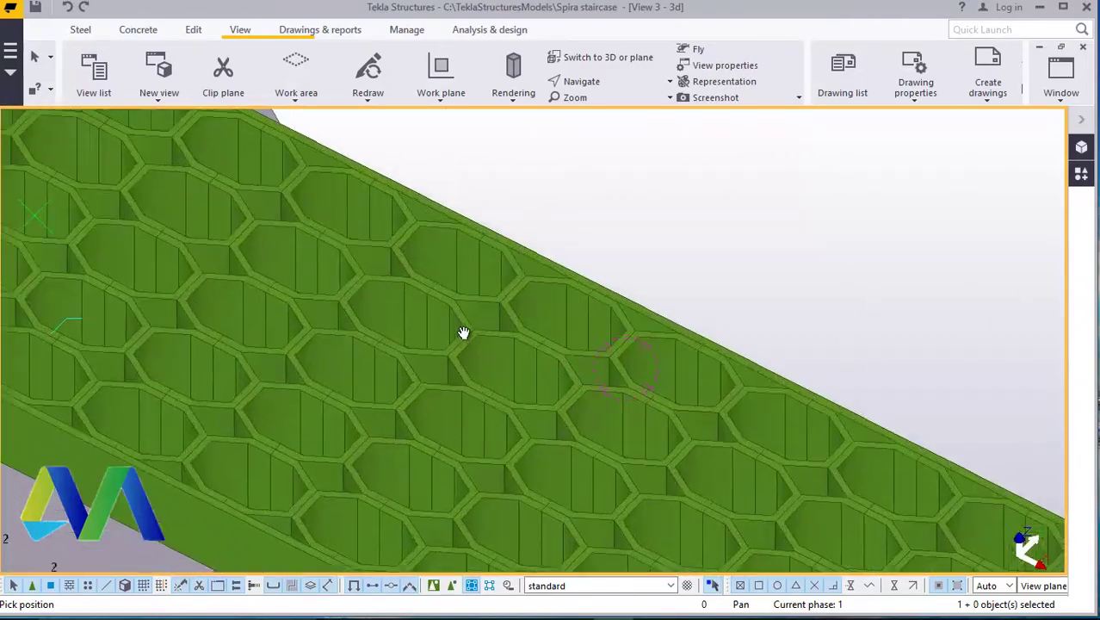
{"action": "scroll", "coordinate": [602, 357], "scroll_direction": "down", "scroll_amount": 3}
{"action": "middle_click_drag", "start_coordinate": [614, 383], "coordinate": [739, 517], "text": "ctrl"}
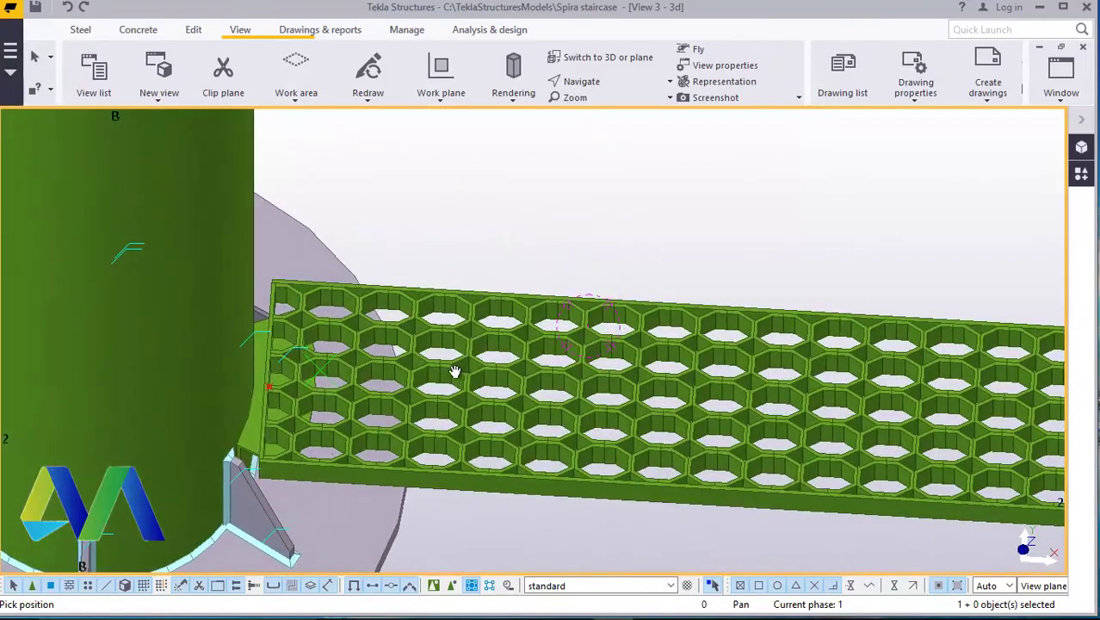
{"action": "scroll", "coordinate": [479, 372], "scroll_direction": "up", "scroll_amount": 6}
{"action": "scroll", "coordinate": [388, 343], "scroll_direction": "down", "scroll_amount": 6}
{"action": "middle_click_drag", "start_coordinate": [641, 417], "coordinate": [553, 262], "text": "ctrl"}
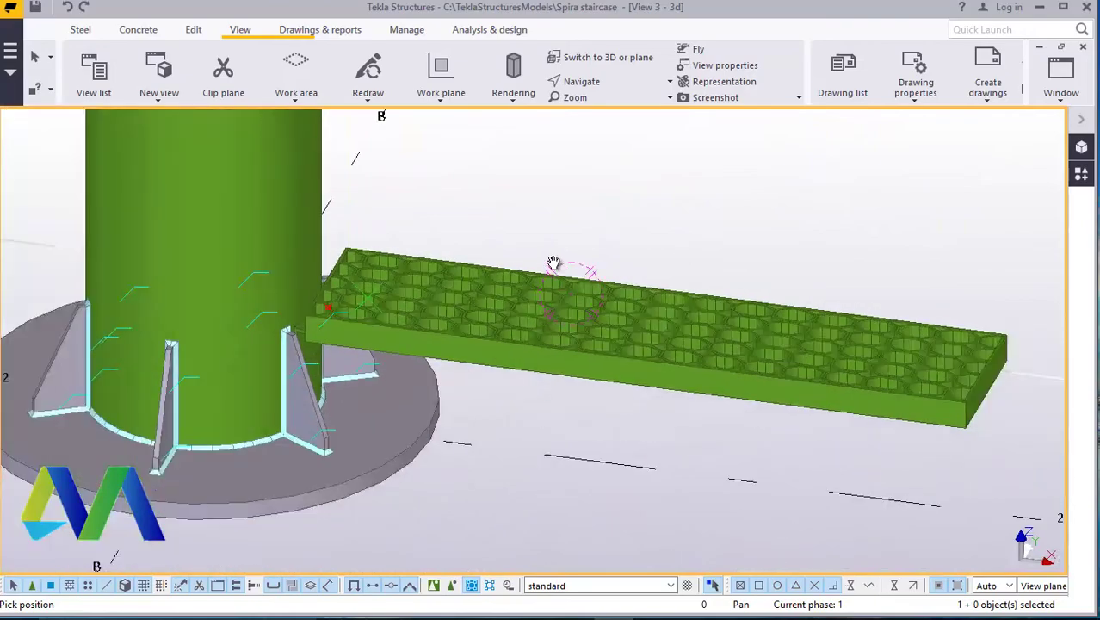
{"action": "middle_click_drag", "start_coordinate": [609, 352], "coordinate": [616, 407], "text": "ctrl"}
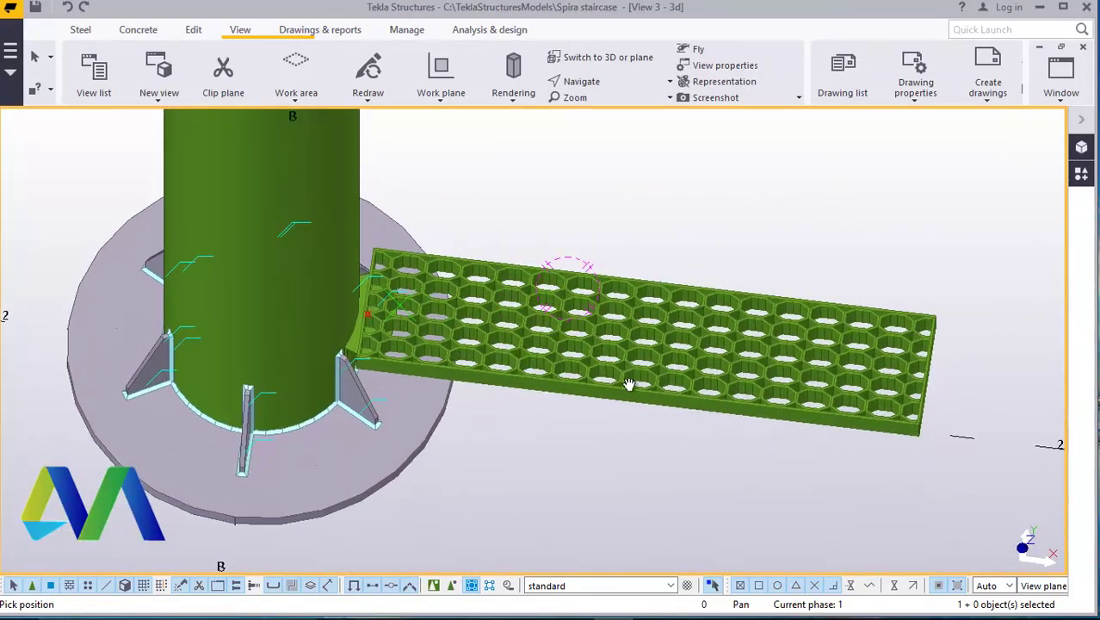
{"action": "scroll", "coordinate": [629, 379], "scroll_direction": "up", "scroll_amount": 3}
{"action": "middle_click_drag", "start_coordinate": [642, 359], "coordinate": [646, 400], "text": "ctrl"}
{"action": "scroll", "coordinate": [460, 349], "scroll_direction": "down", "scroll_amount": 2}
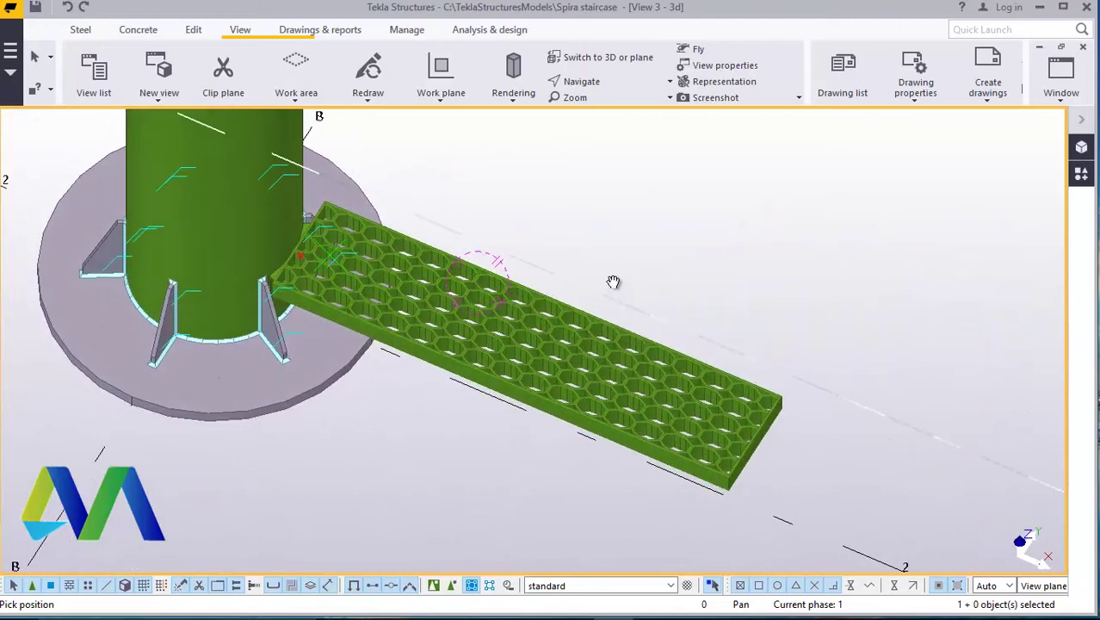
{"action": "left_click", "coordinate": [845, 283]}
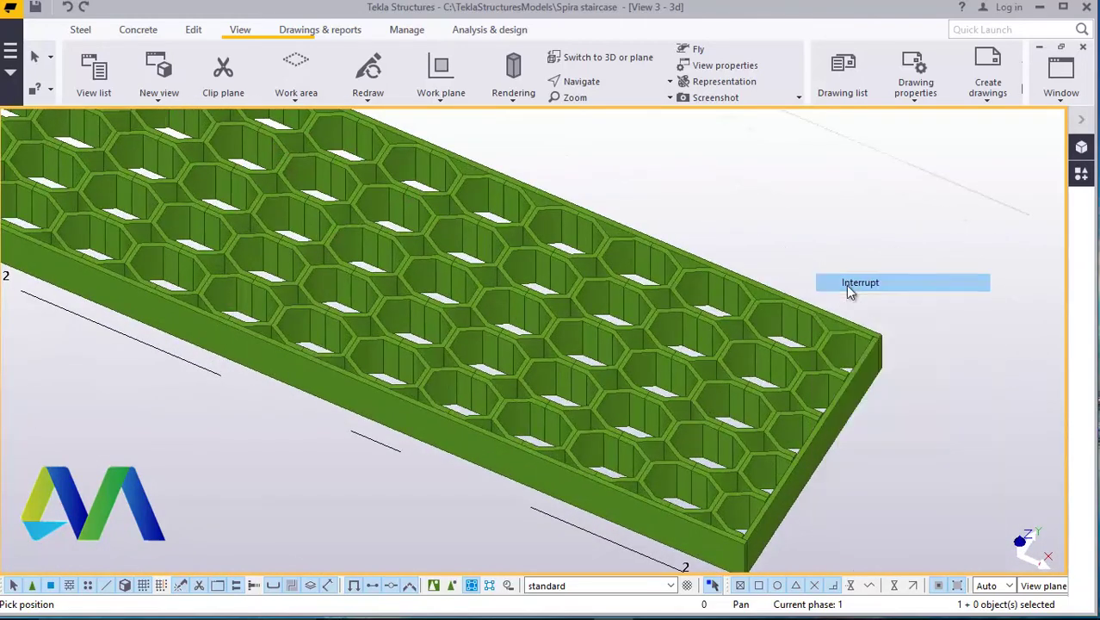